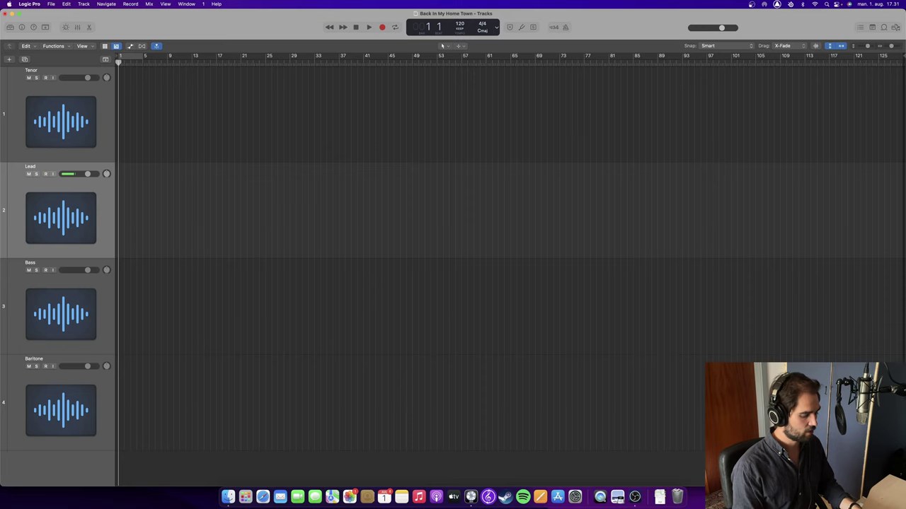
# Select the Bass track and start recording on it.
pyautogui.click(274, 271)
pyautogui.press('r')
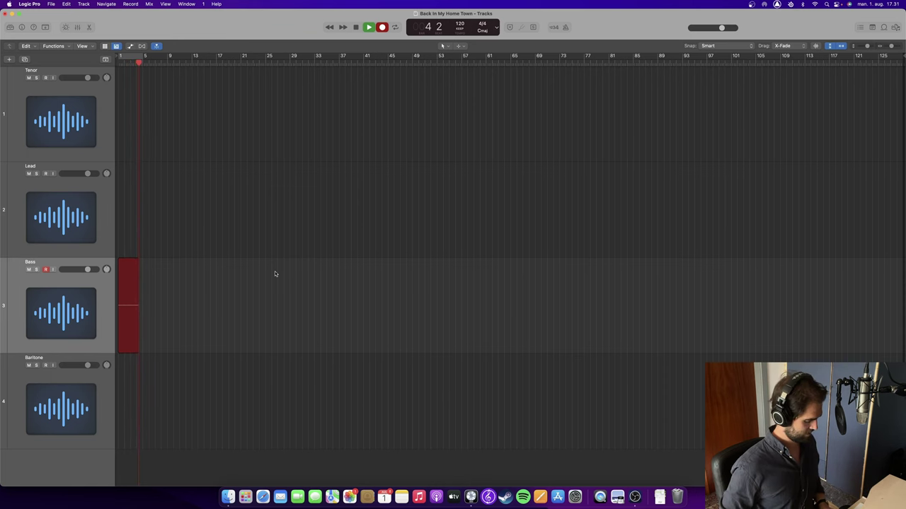
# Set the Bass channel's input to Input 1 in the mixer, and stop and undo the running take.
pyautogui.press('x')
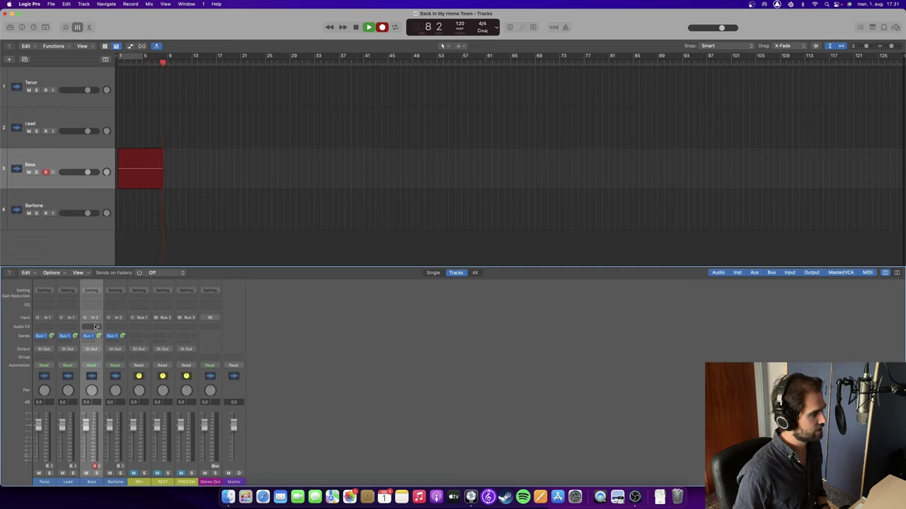
pyautogui.click(94, 320)
pyautogui.moveTo(103, 341)
pyautogui.click(143, 343)
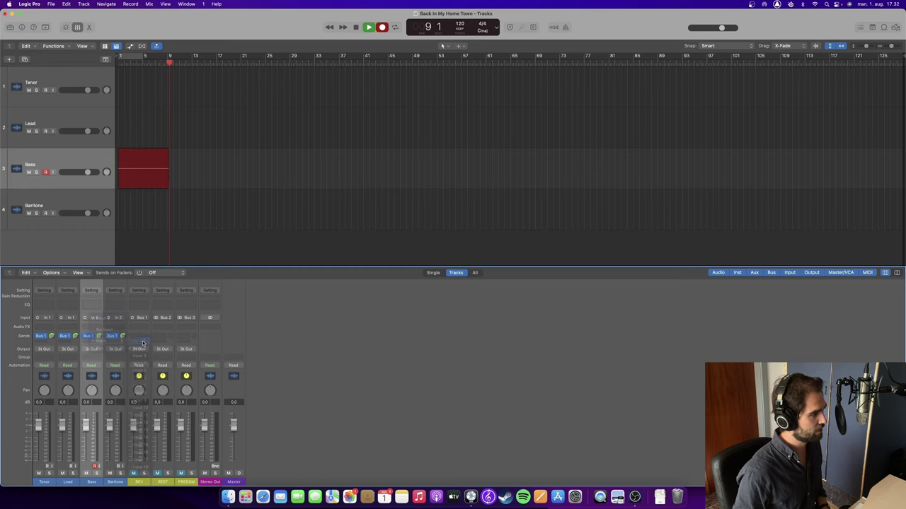
pyautogui.press('space')
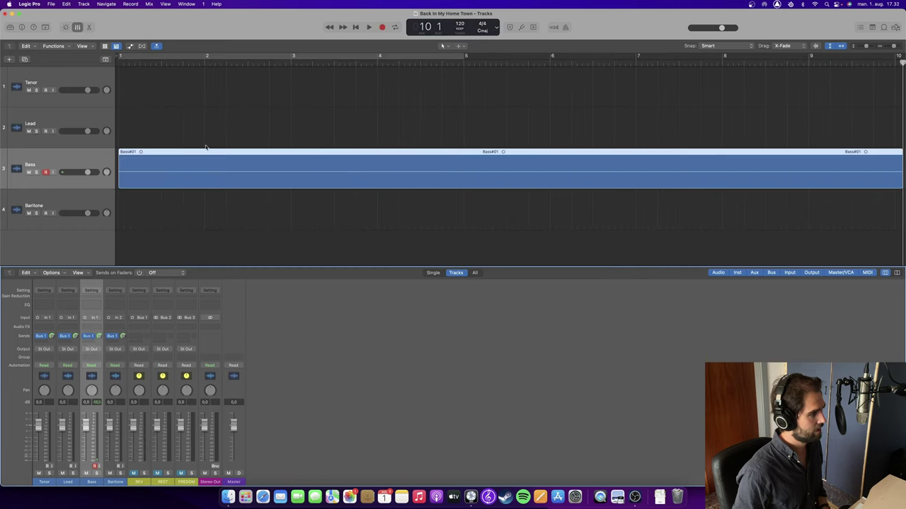
pyautogui.press('super+z')
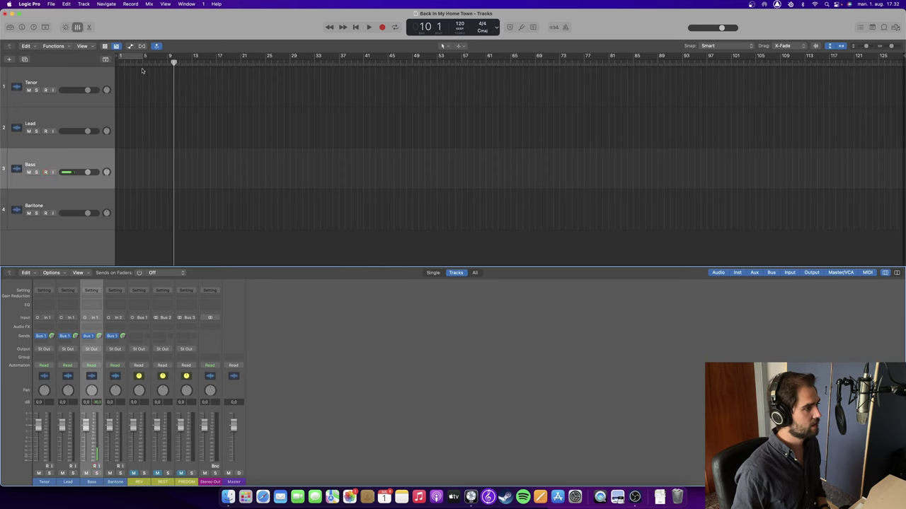
# Set the Baritone channel's input to Input 1 in the mixer.
pyautogui.click(117, 323)
pyautogui.moveTo(131, 340)
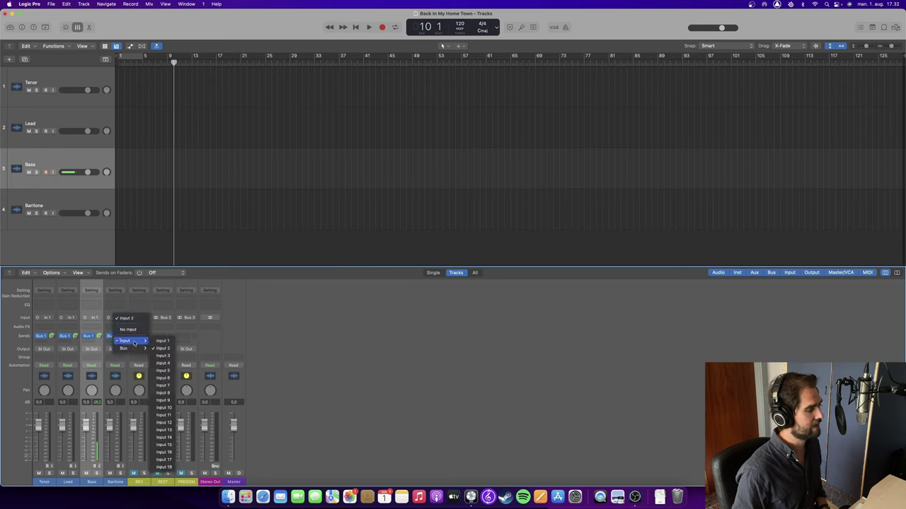
pyautogui.click(162, 342)
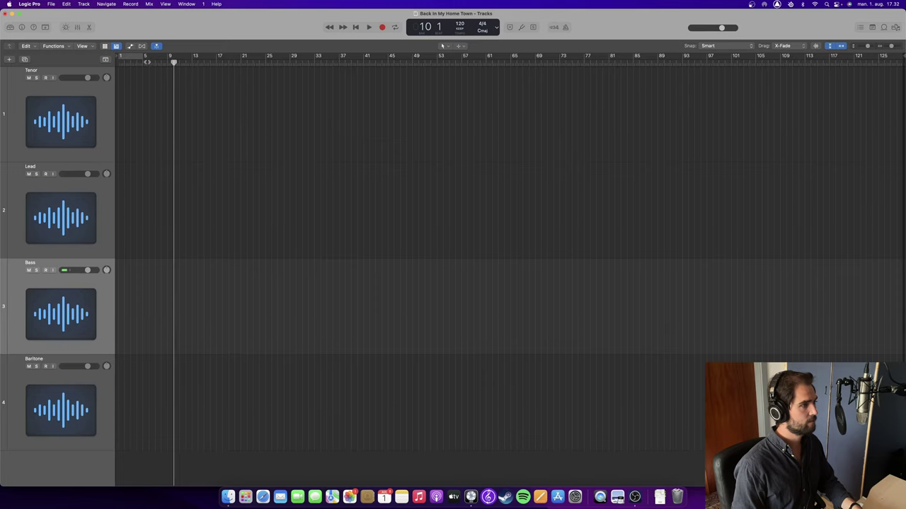
# Return the playhead to the start and record a new take on the Bass track up to about bar 17.
pyautogui.press('Return')
pyautogui.press('r')
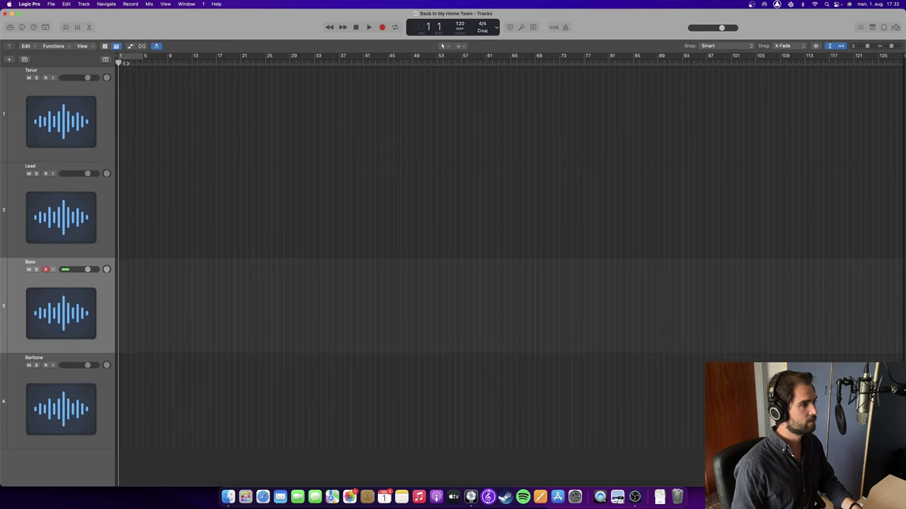
pyautogui.click(382, 28)
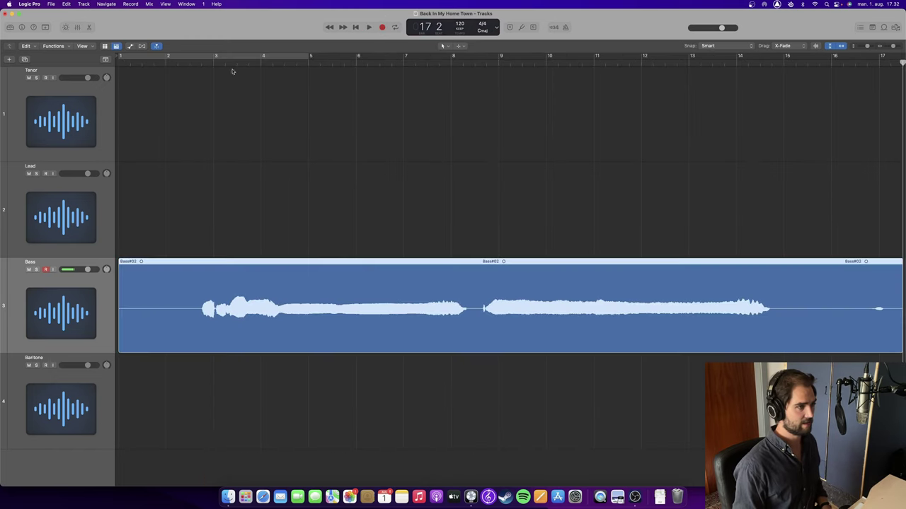
# Play back the Bass take and trim the end of its region to about bar 16 beat 3.
pyautogui.press('space')
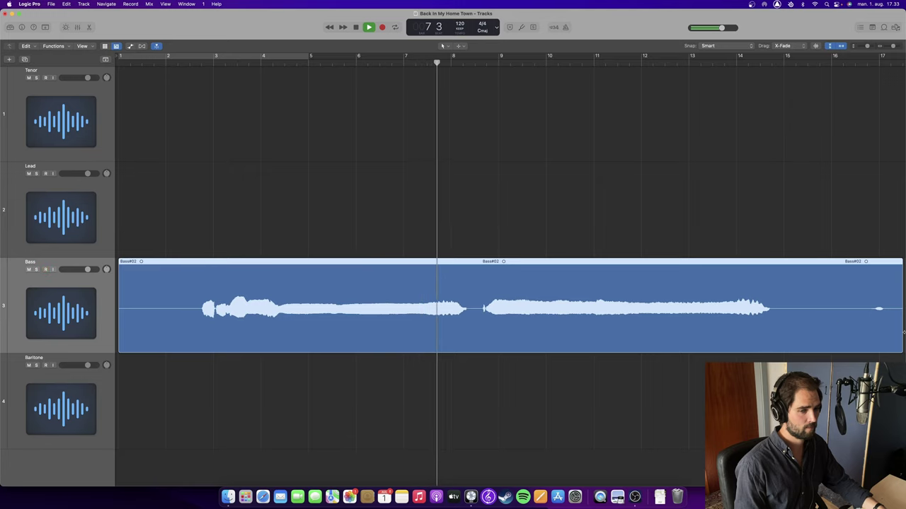
pyautogui.moveTo(903, 332); pyautogui.dragTo(862, 338)
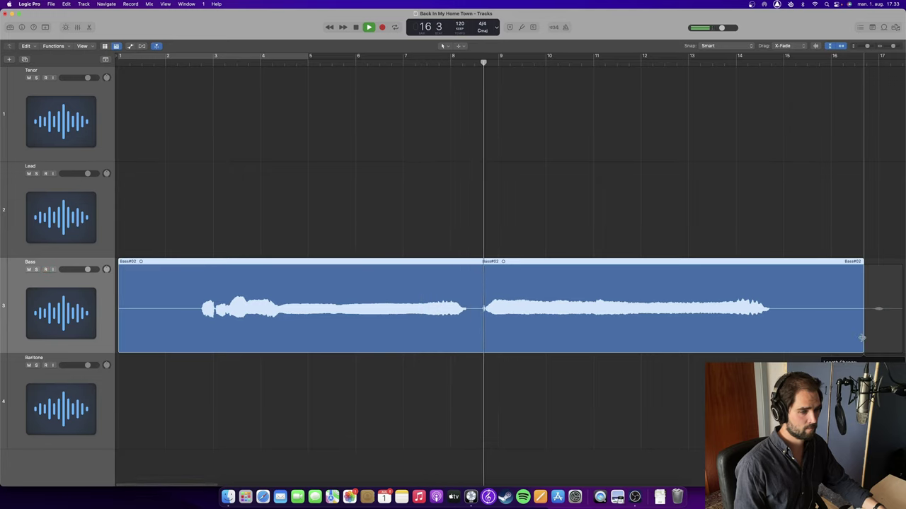
pyautogui.press('super+z')
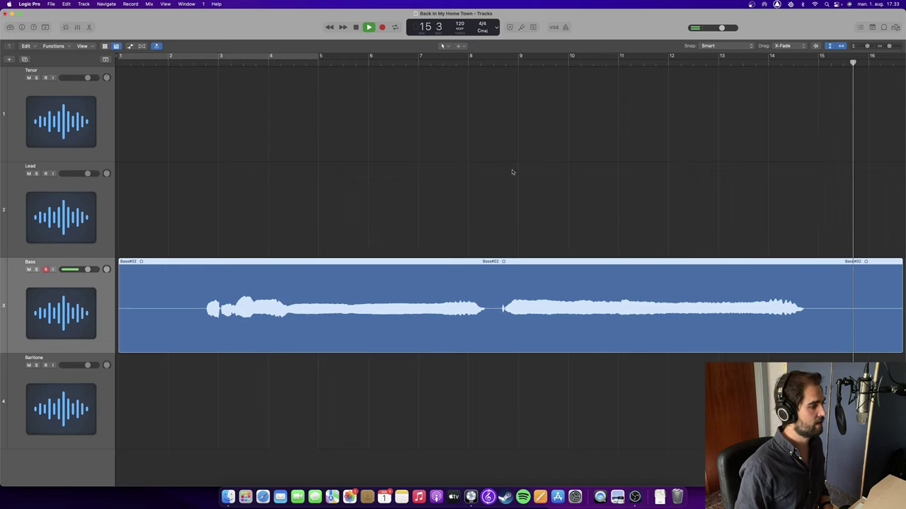
# Play back the second phrase of the Bass take, starting from about bars 8, 13 and 12.
pyautogui.click(500, 62)
pyautogui.click(720, 61)
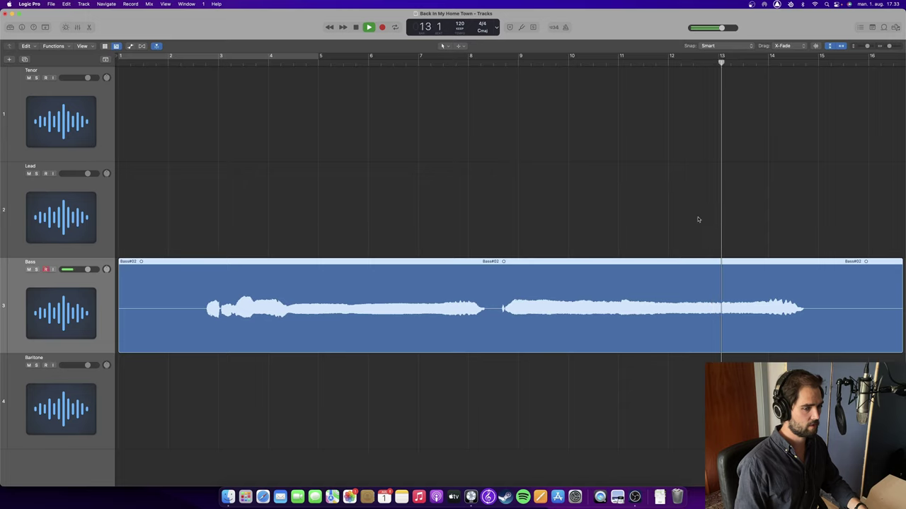
pyautogui.press('space')
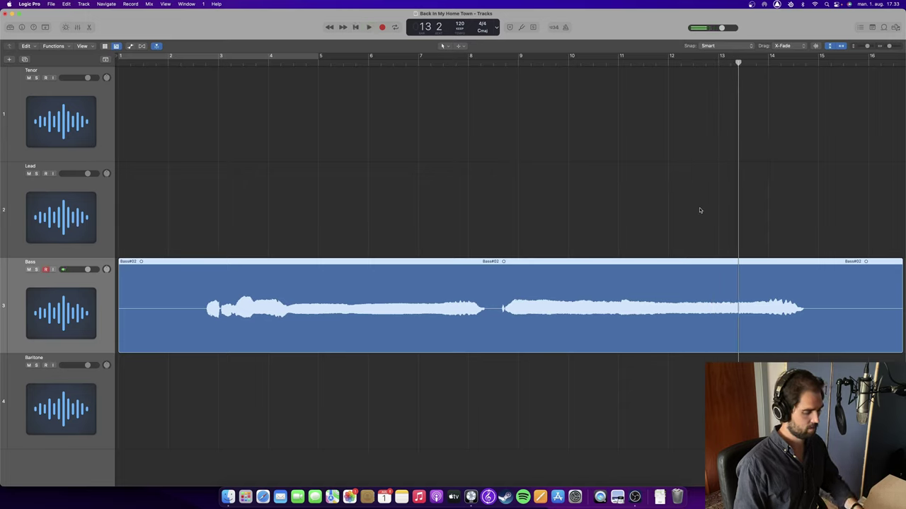
pyautogui.click(673, 66)
pyautogui.press('space')
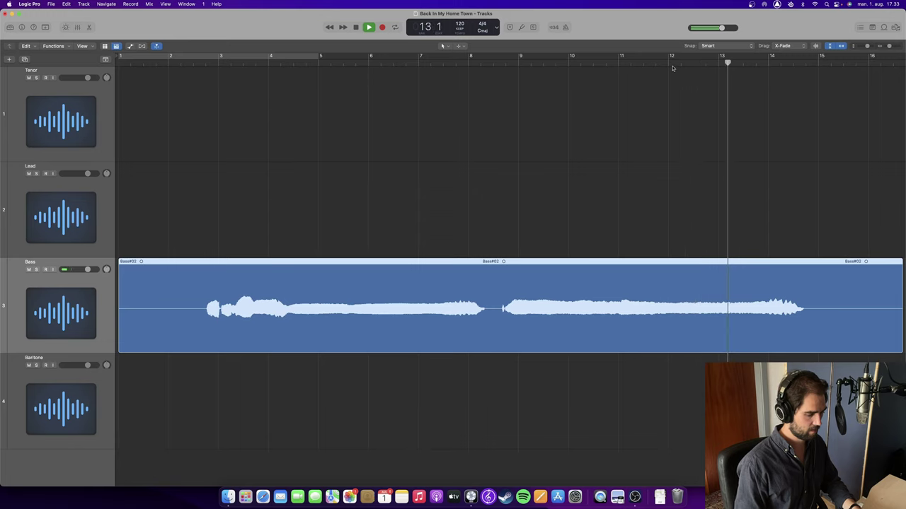
pyautogui.hotkey('alt', 'r')
pyautogui.press('space')
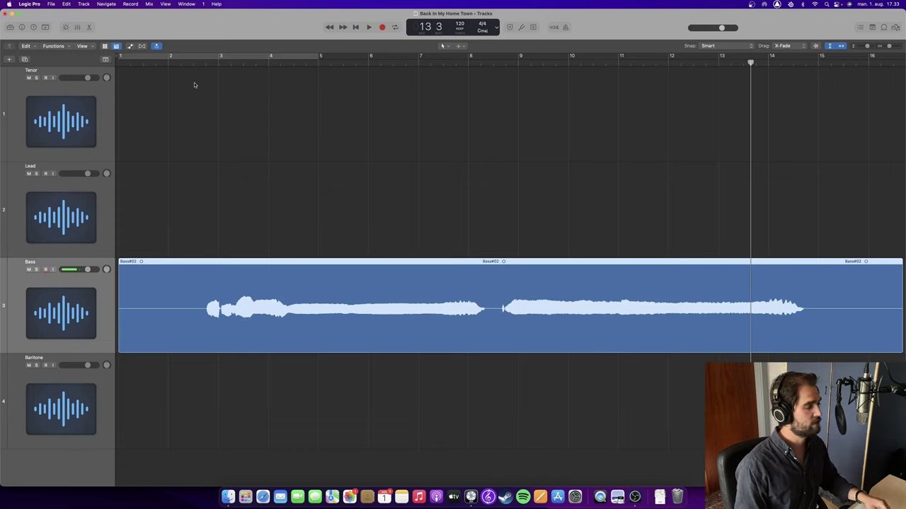
# Enable Flex on the tracks and set the Bass track's mode to Flex Pitch.
pyautogui.click(142, 47)
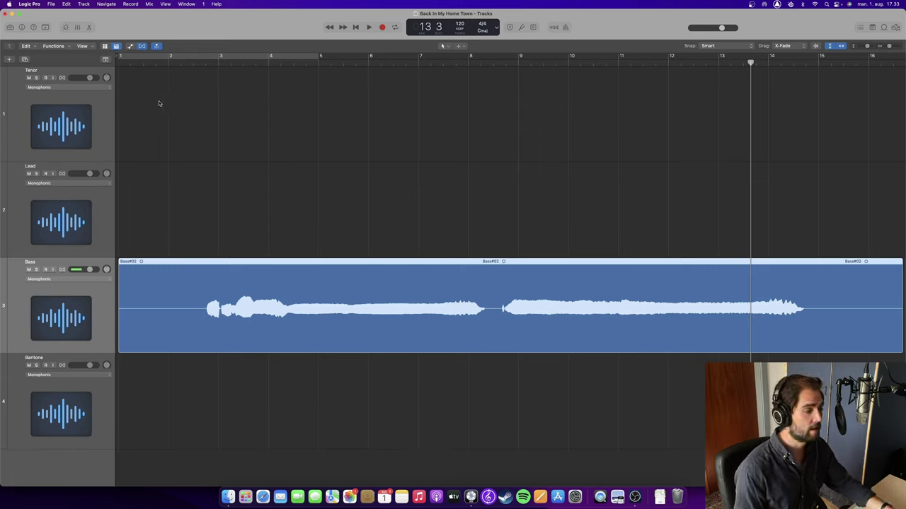
pyautogui.click(70, 280)
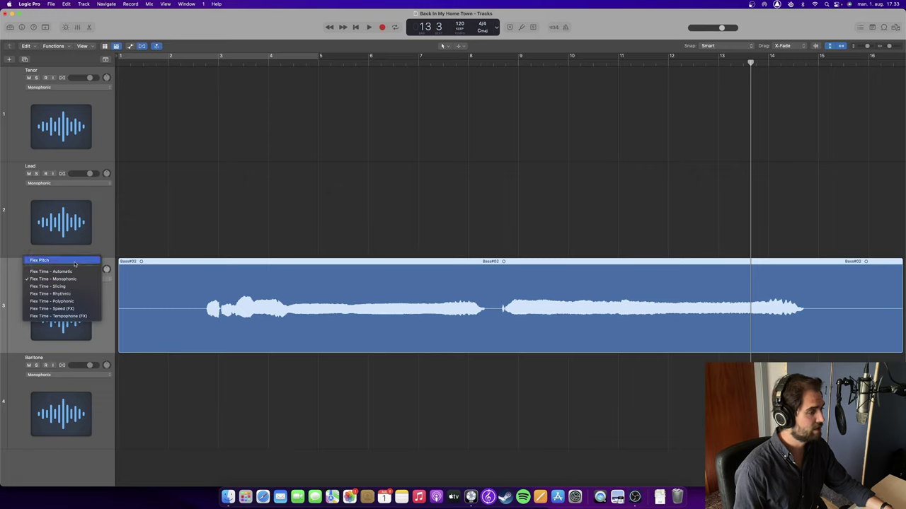
pyautogui.click(74, 264)
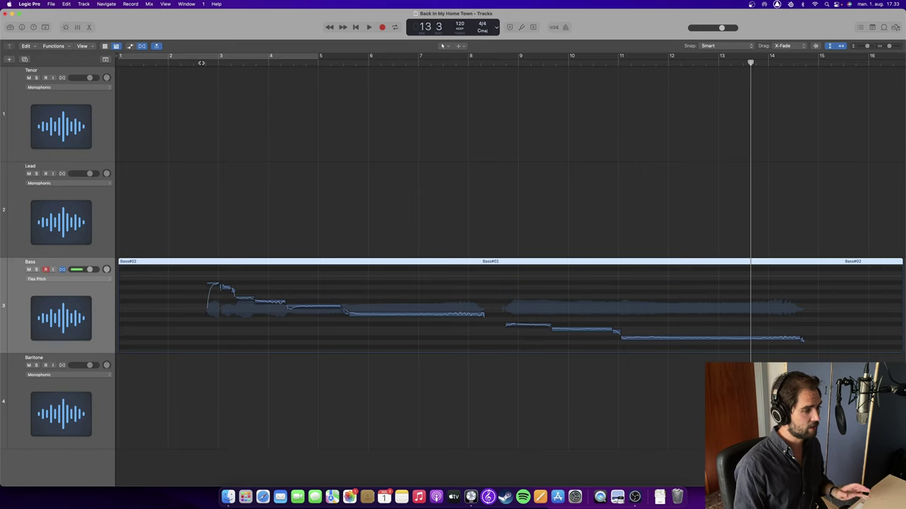
# Place the playhead at bar 2 beat 3 and open the Bass region in the track editor with Flex Pitch shown.
pyautogui.click(205, 73)
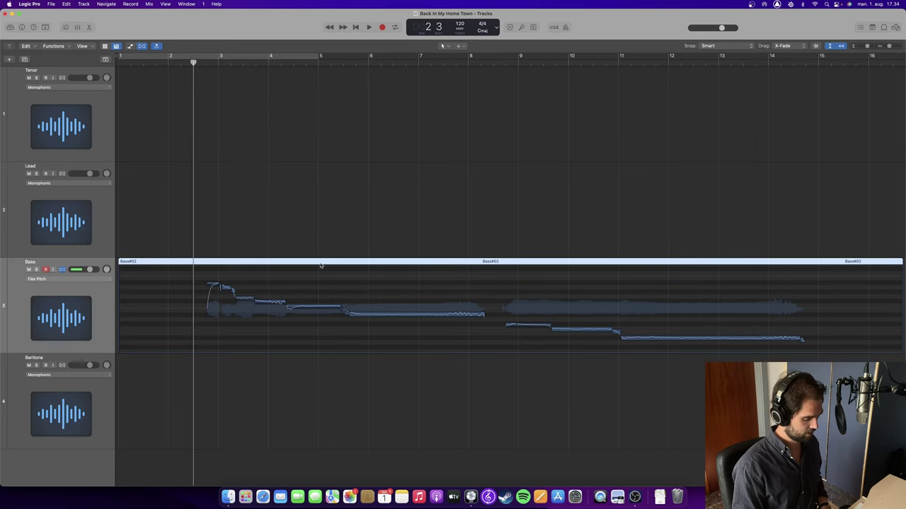
pyautogui.doubleClick(320, 265)
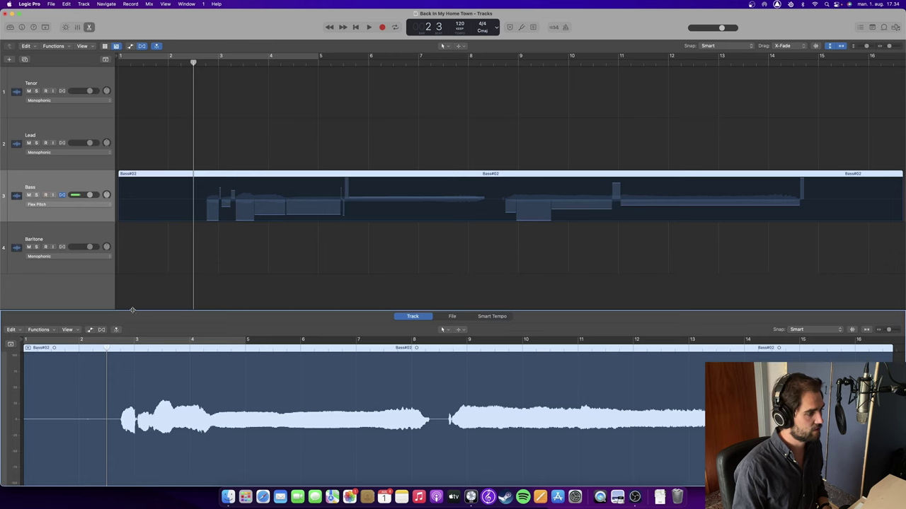
pyautogui.click(101, 330)
pyautogui.moveTo(255, 309); pyautogui.dragTo(256, 296)
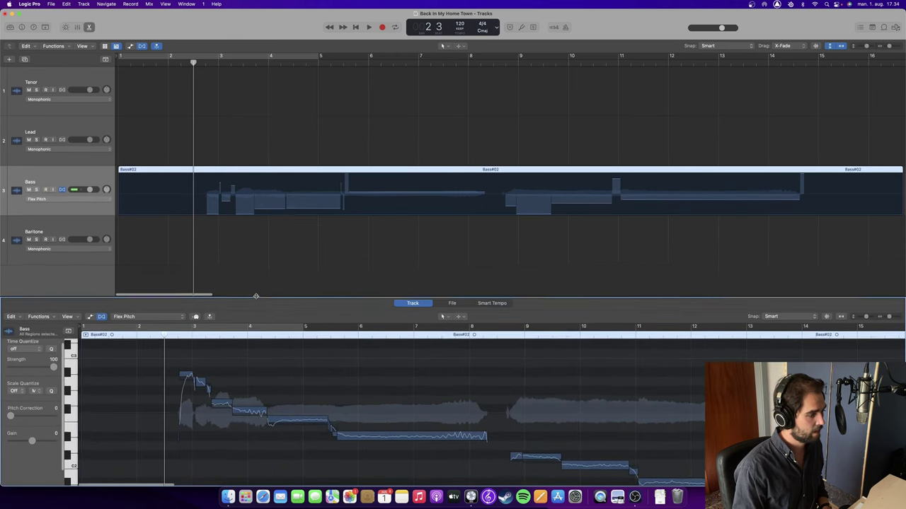
# Play back the opening Bass phrase from bar 2 beat 3 to about bar 7.
pyautogui.scroll(-2, 269, 367)
pyautogui.press('space')
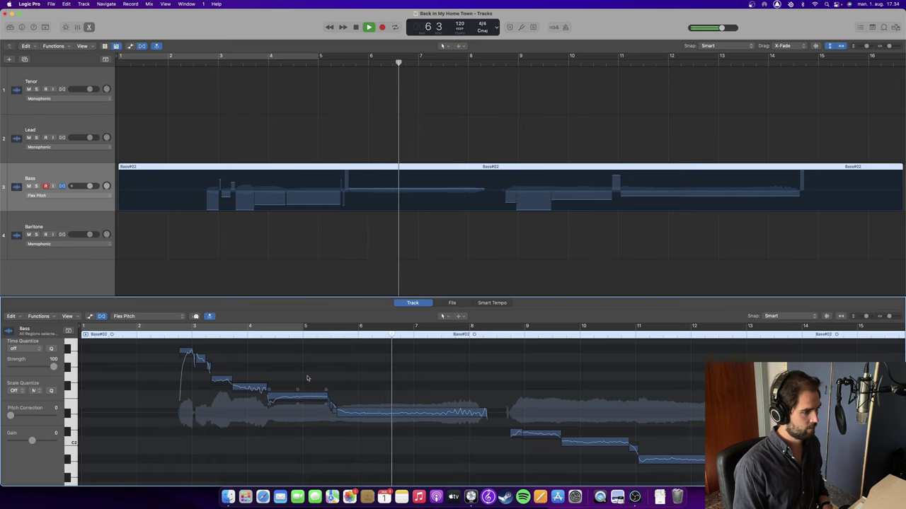
pyautogui.press('space')
# Enlarge the editor, raise the fine pitch of the first Bass note slightly, and play it back.
pyautogui.moveTo(329, 293); pyautogui.dragTo(262, 319)
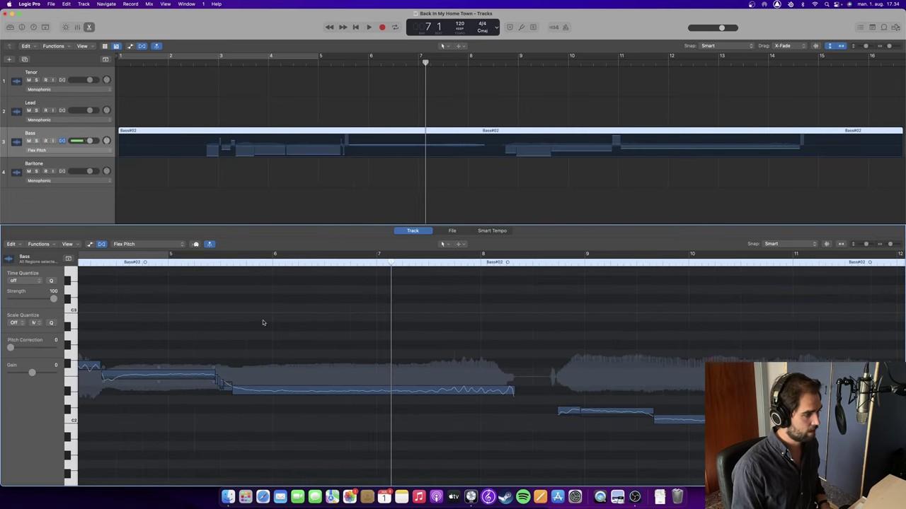
pyautogui.hscroll(-3, 262, 324)
pyautogui.hscroll(-3, 262, 324)
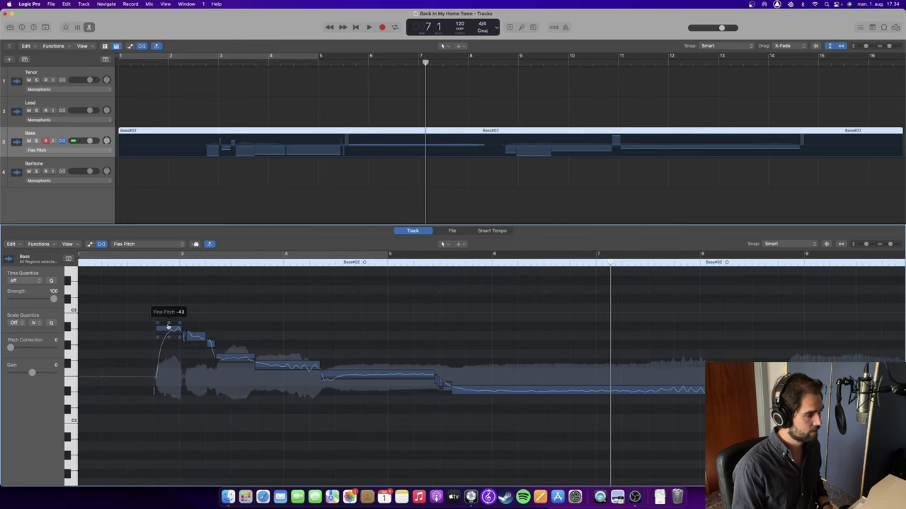
pyautogui.moveTo(168, 326); pyautogui.dragTo(169, 320)
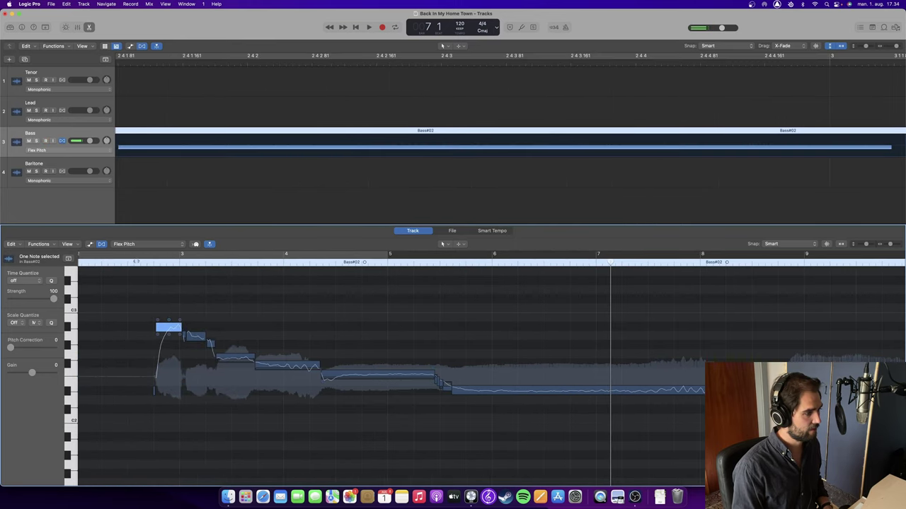
pyautogui.press('space')
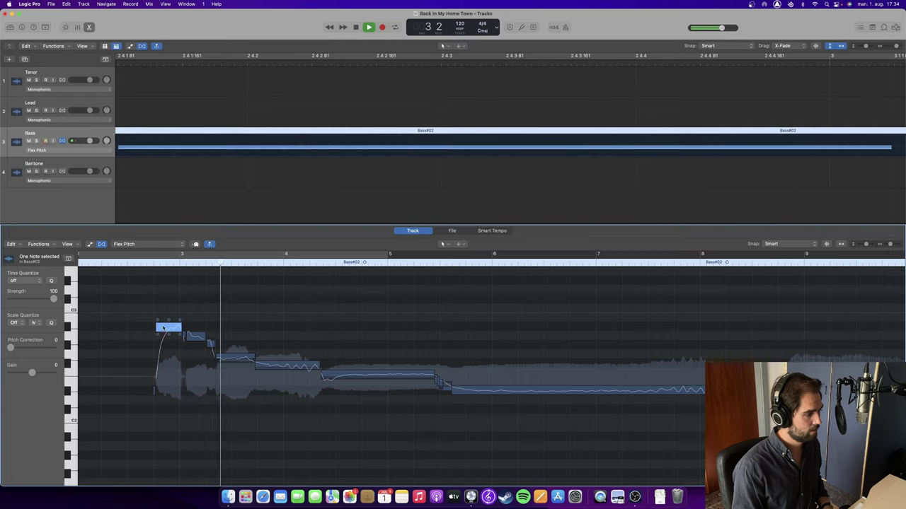
pyautogui.press('space')
# Correct the next four main notes of the opening Bass phrase, up to about bar 5, with Pitch Correction at 100.
pyautogui.click(195, 337)
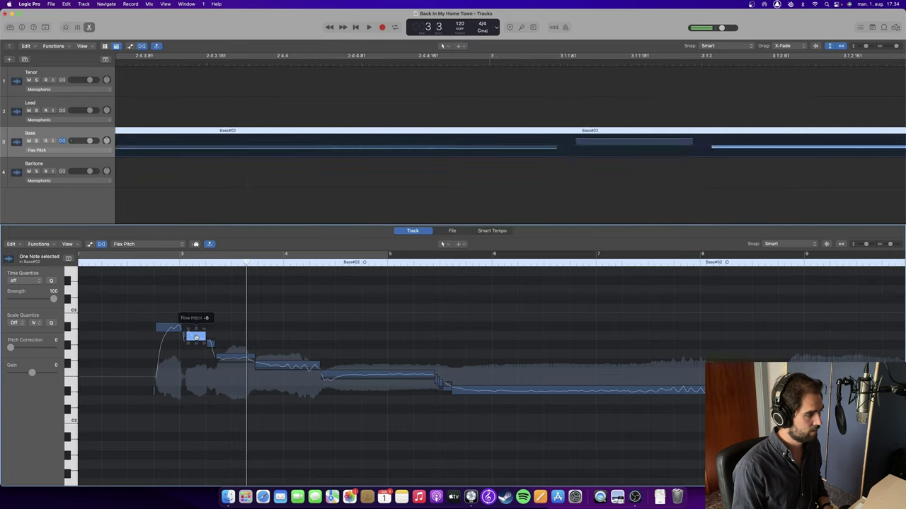
pyautogui.moveTo(196, 337); pyautogui.dragTo(189, 334)
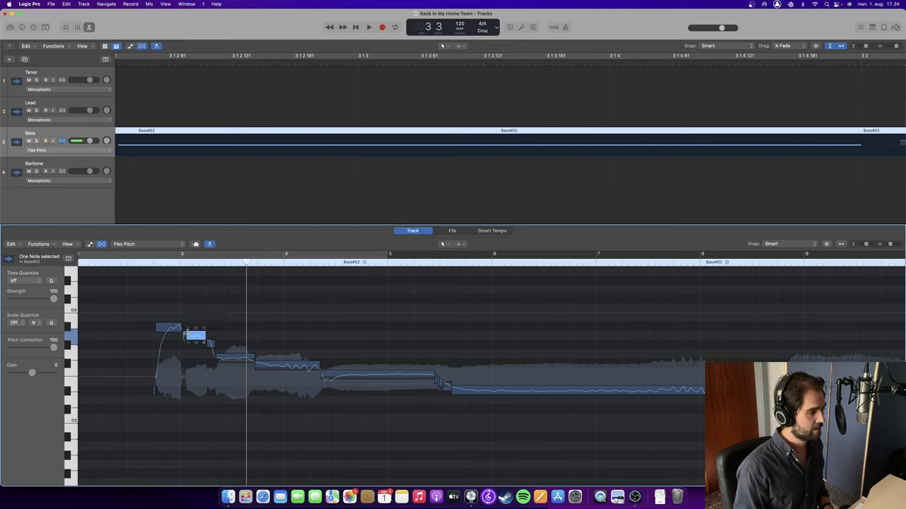
pyautogui.click(235, 359)
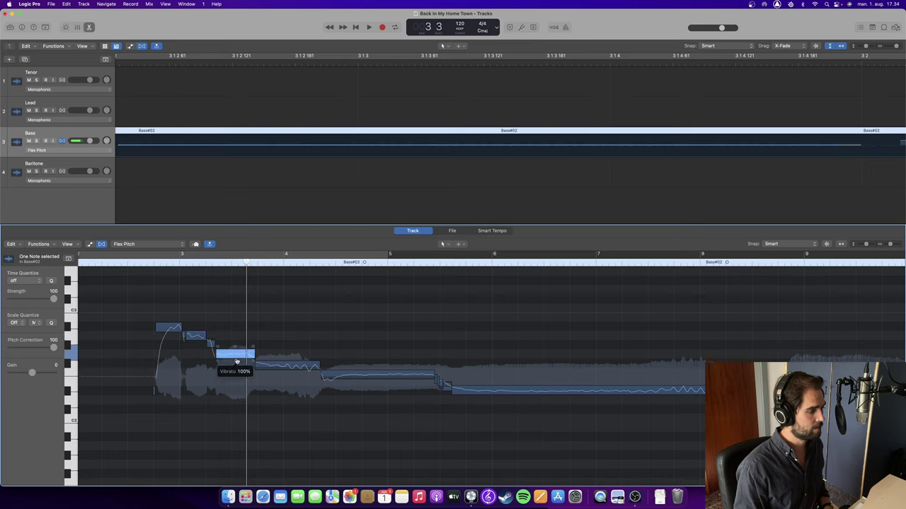
pyautogui.click(281, 367)
pyautogui.click(367, 374)
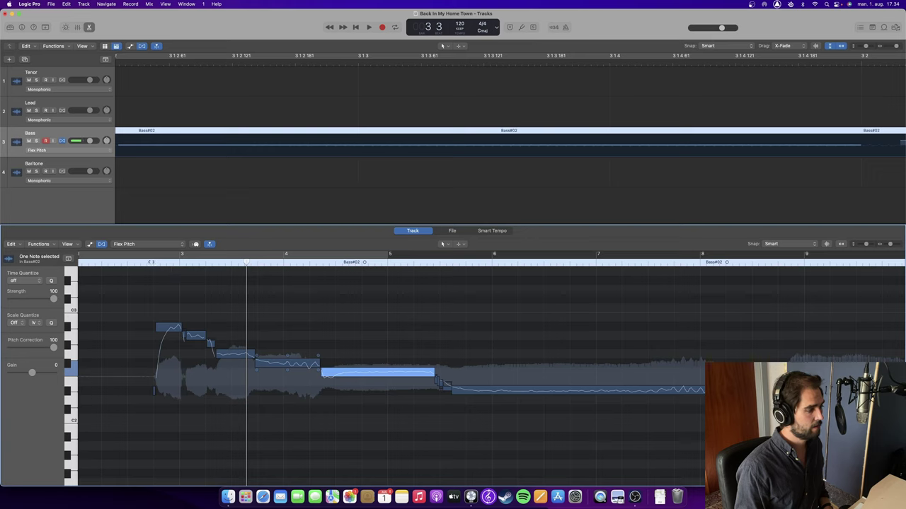
# Play back the tuned opening Bass phrase, restarting from around bar 3 and continuing into the second phrase.
pyautogui.press('space')
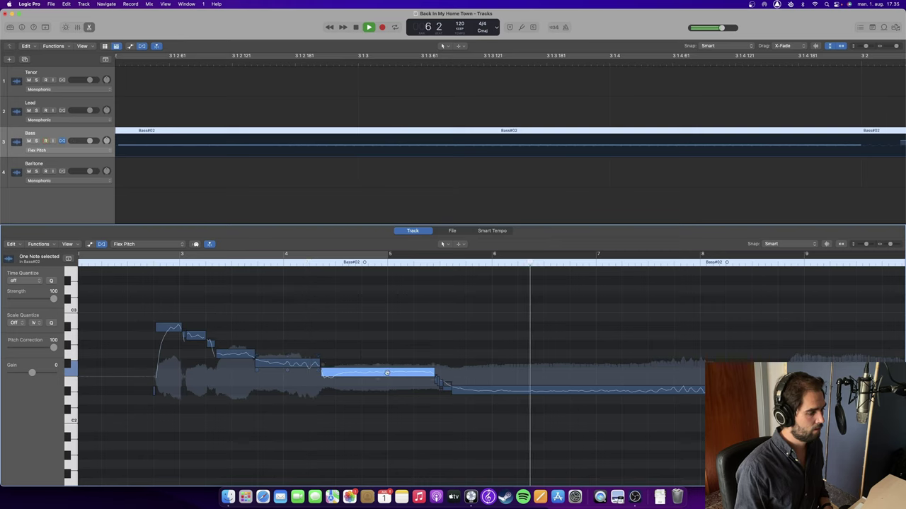
pyautogui.click(272, 353)
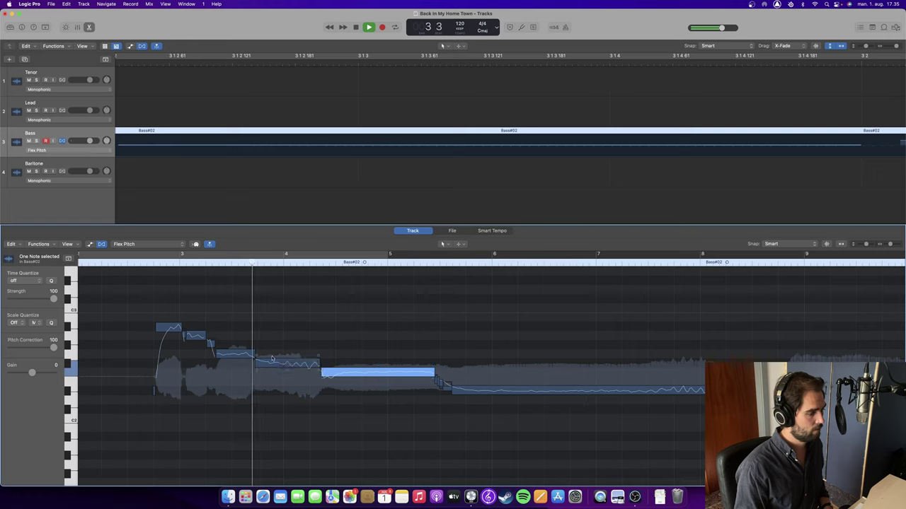
pyautogui.click(271, 363)
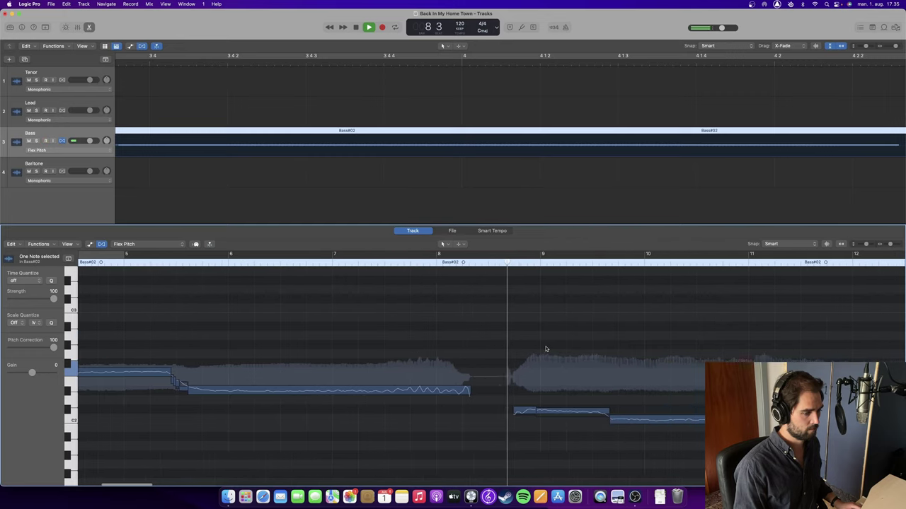
pyautogui.press('space')
# Adjust the fine pitch of the second Bass phrase's main note around bar 9 and play back the passage into bar 10.
pyautogui.click(538, 409)
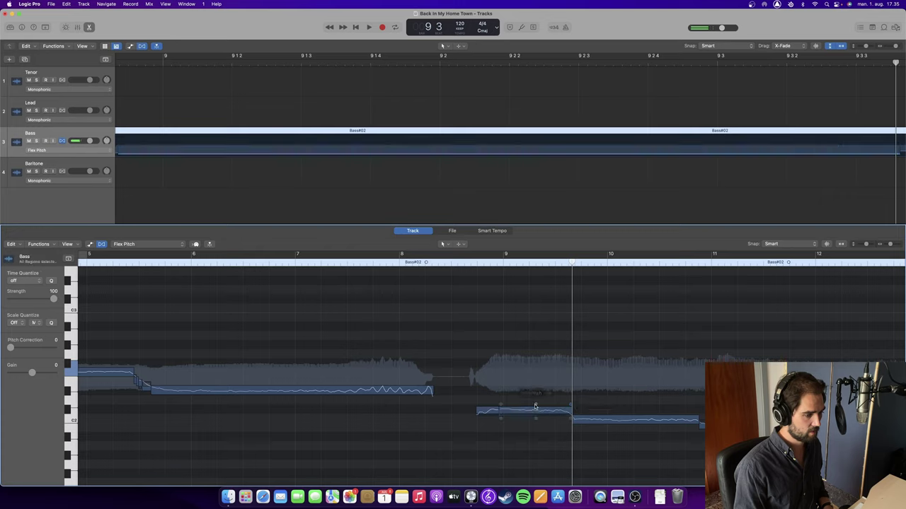
pyautogui.click(501, 406)
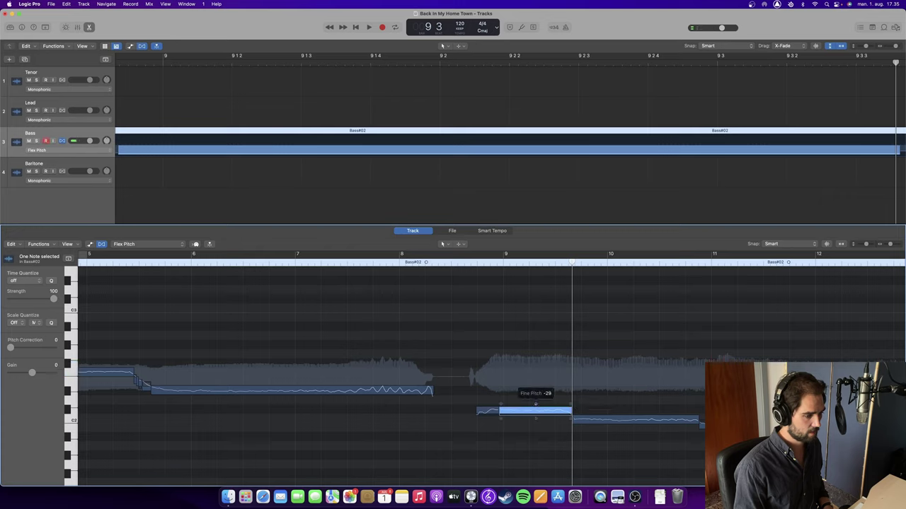
pyautogui.press('space')
pyautogui.click(449, 265)
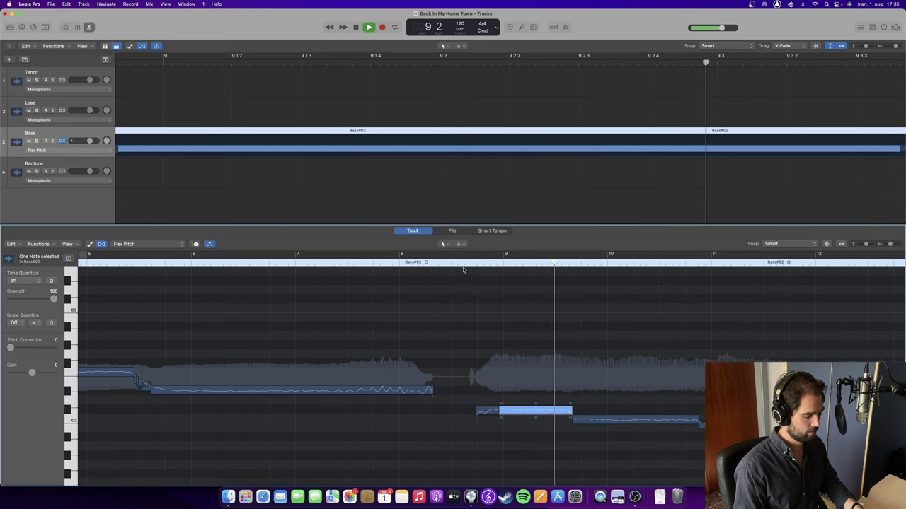
pyautogui.click(540, 257)
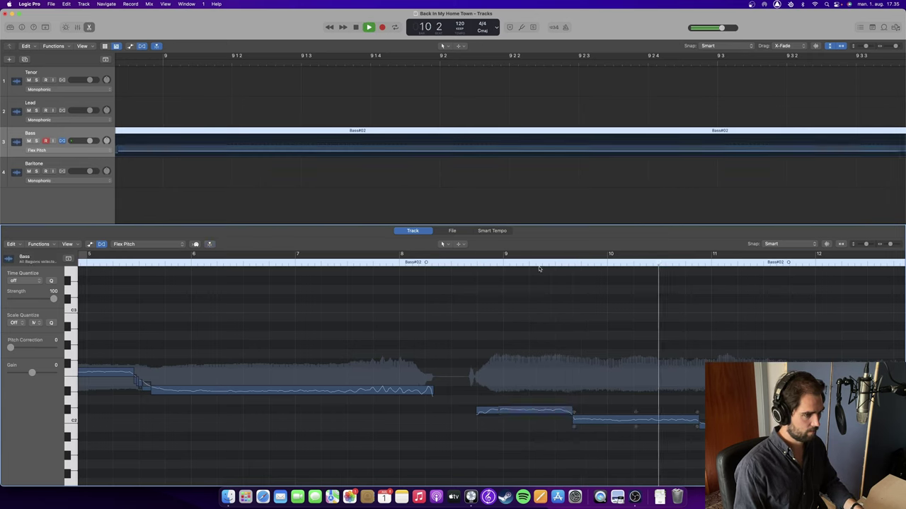
pyautogui.click(635, 419)
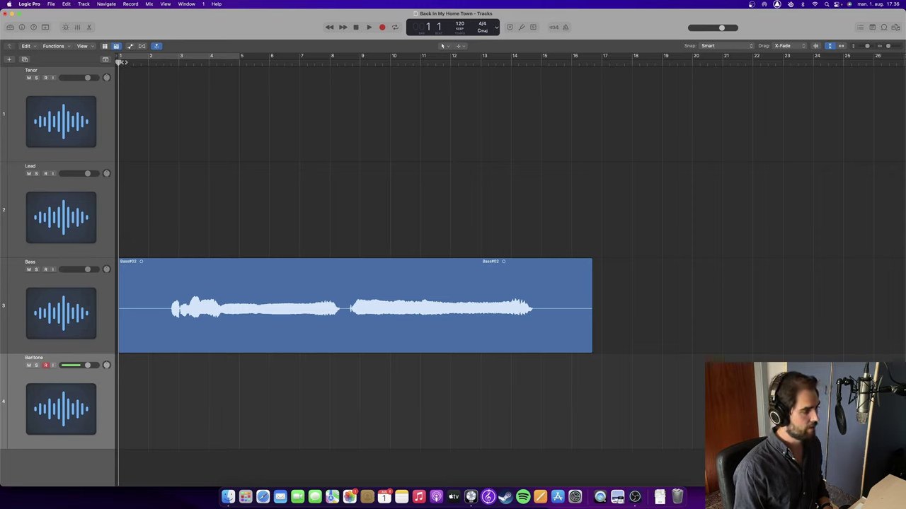
# Record the Baritone part from bar 1 to about bar 16 and play back its second phrase from about bar 8 beat 3.
pyautogui.press('r')
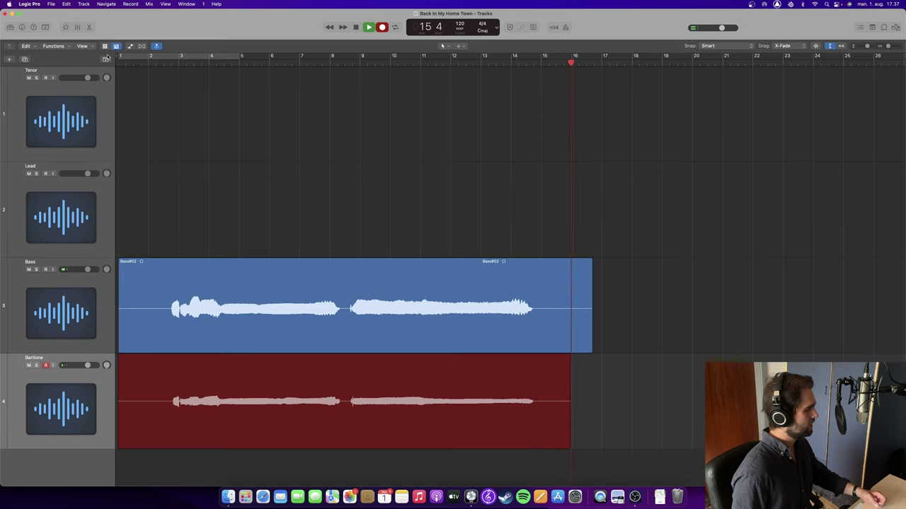
pyautogui.press('space')
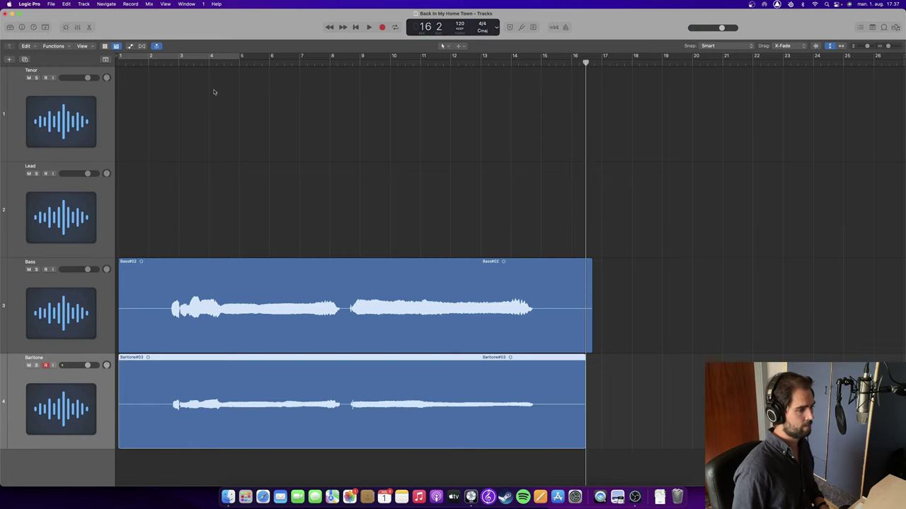
pyautogui.click(352, 63)
pyautogui.press('space')
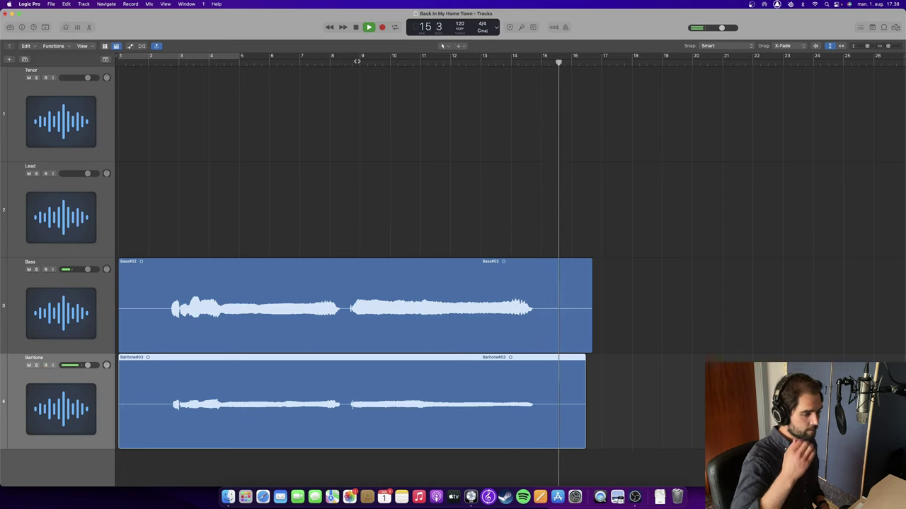
pyautogui.press('space')
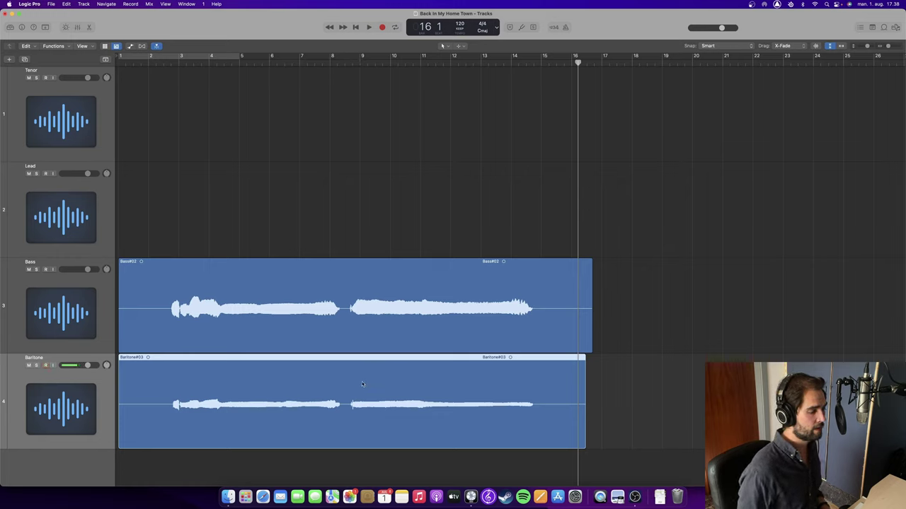
# Add a second Baritone track, then split the existing Baritone take at 8 2 4 1 and delete its first phrase.
pyautogui.click(25, 59)
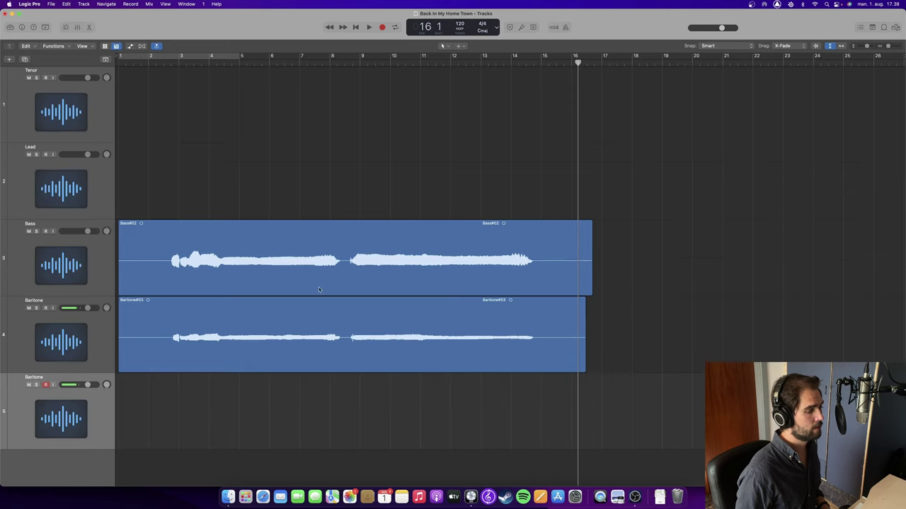
pyautogui.click(461, 47)
pyautogui.click(496, 86)
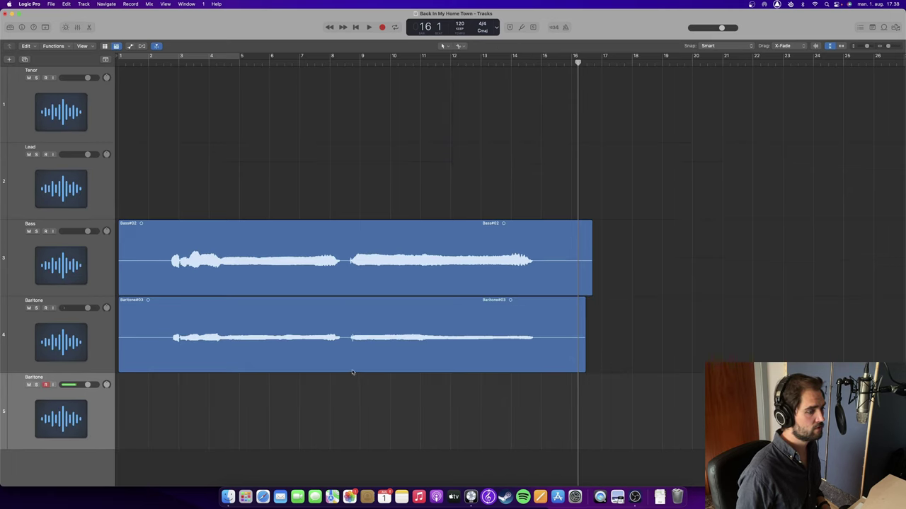
pyautogui.click(344, 340)
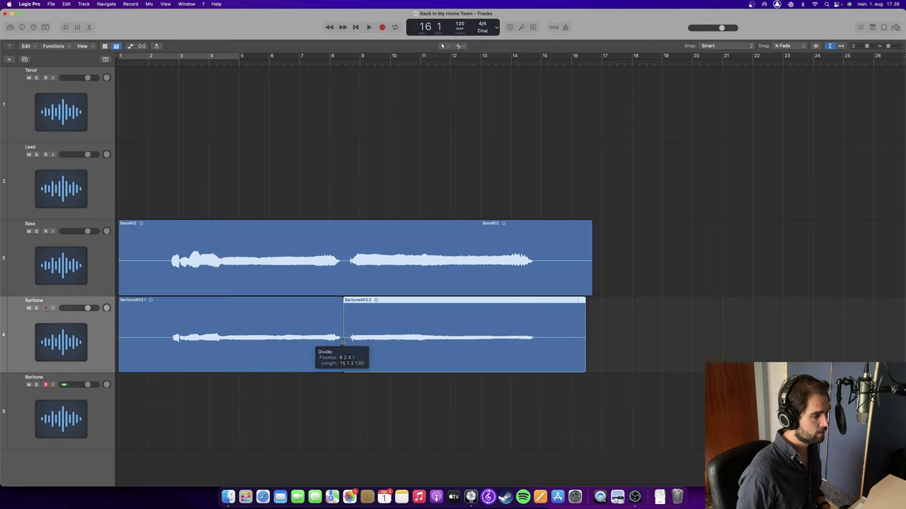
pyautogui.press('Delete')
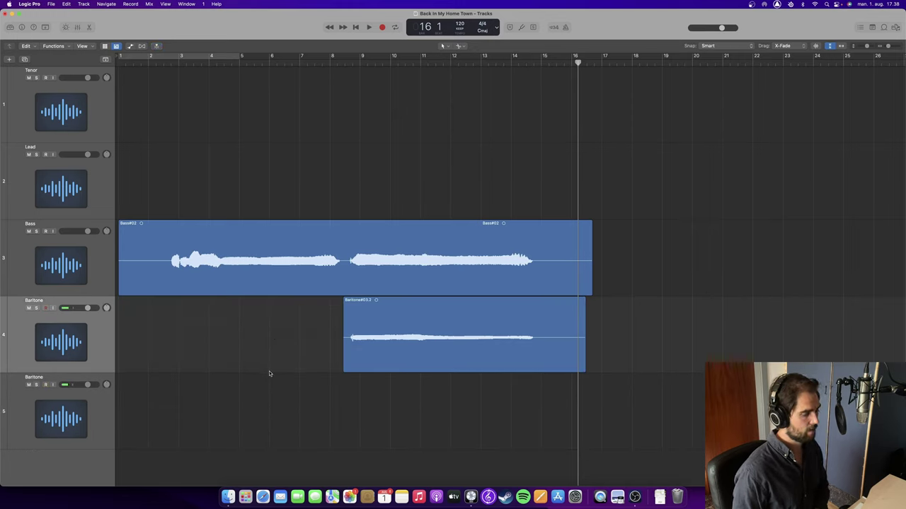
# Try a take of the Baritone's first phrase on the new track, compare it around bar 4, and undo the take.
pyautogui.moveTo(151, 64); pyautogui.dragTo(118, 63)
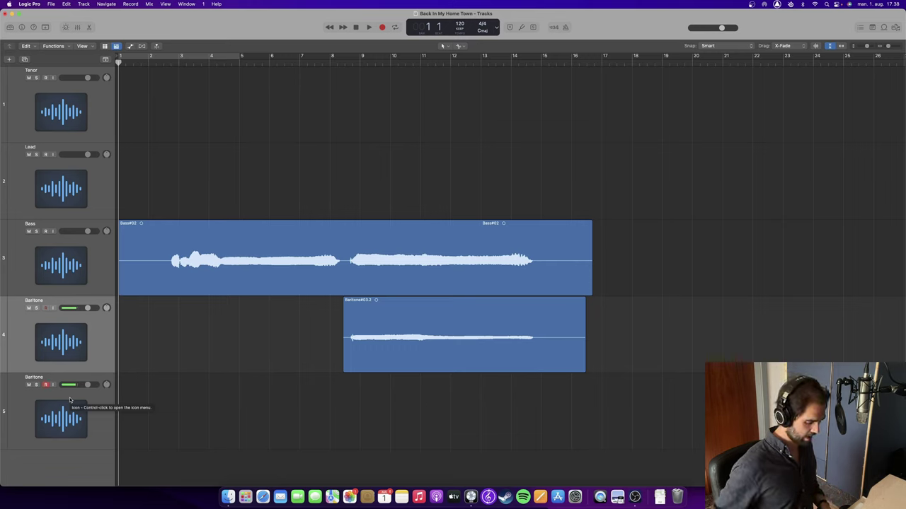
pyautogui.press('space')
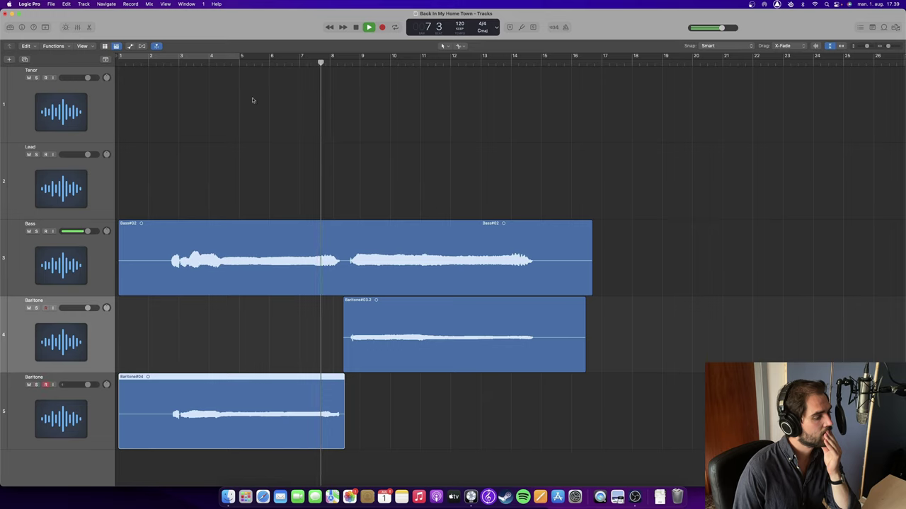
pyautogui.click(228, 61)
pyautogui.click(29, 384)
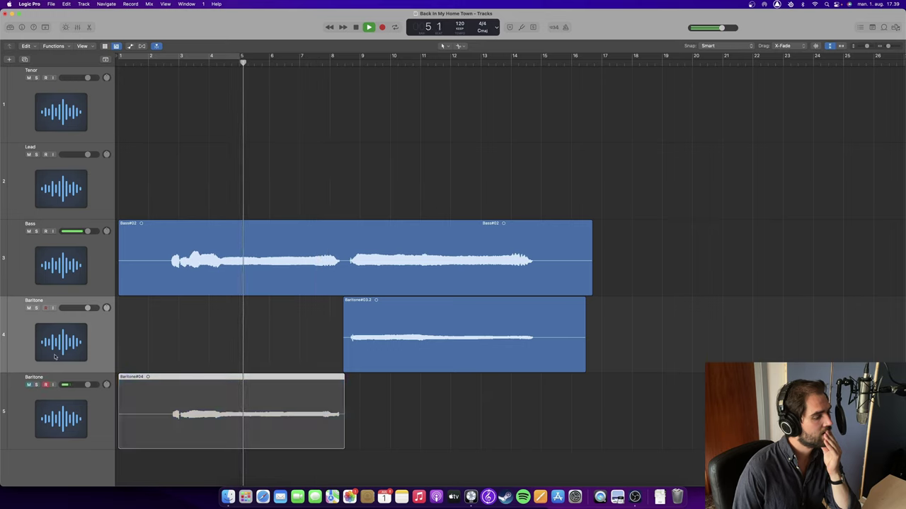
pyautogui.click(227, 62)
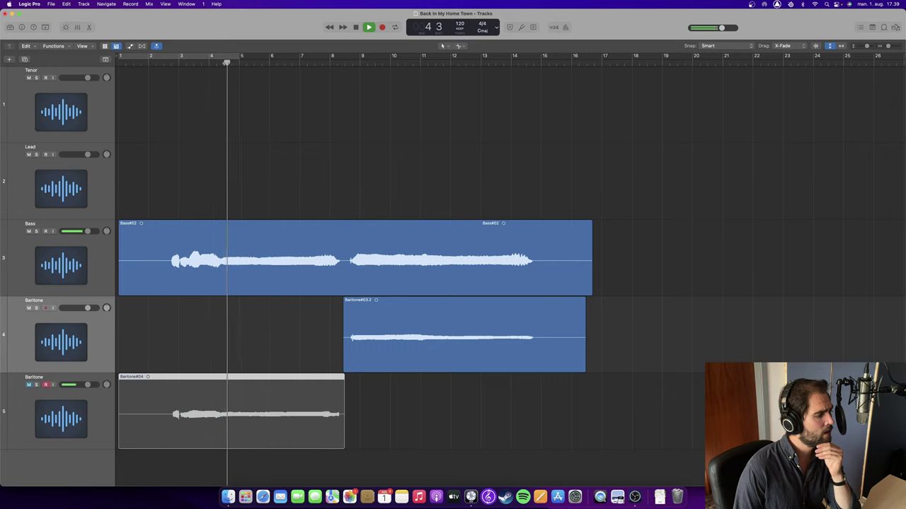
pyautogui.click(226, 62)
pyautogui.press('space')
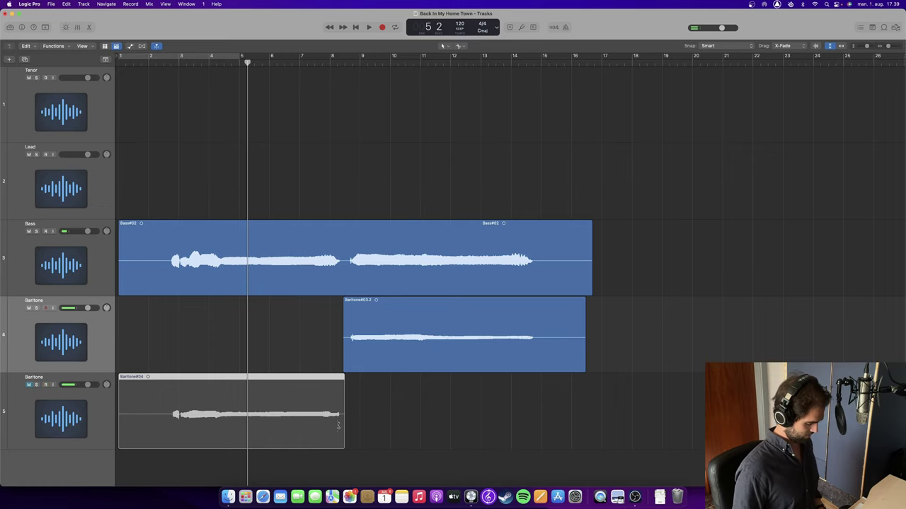
pyautogui.press('super+z')
pyautogui.press('super+z')
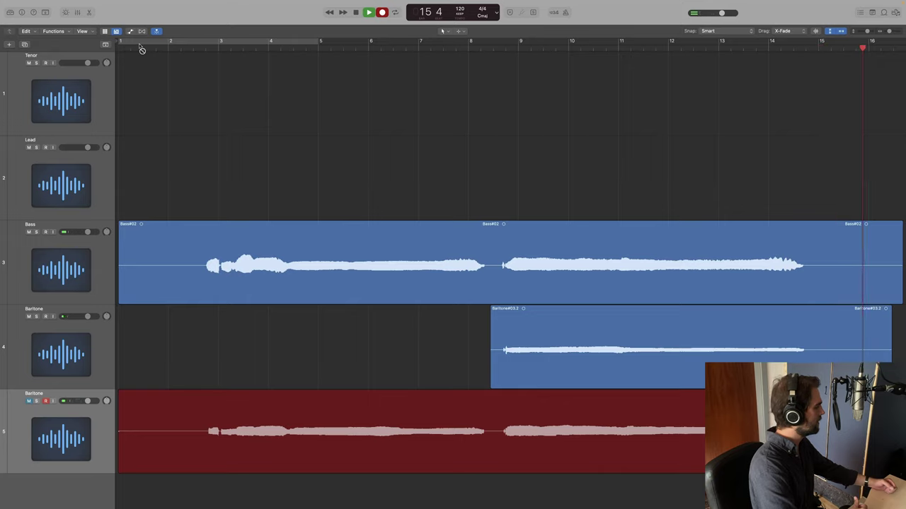
# Record a full Baritone take on the lower Baritone track up to about bar 16 and play it back with the upper one muted.
pyautogui.press('space')
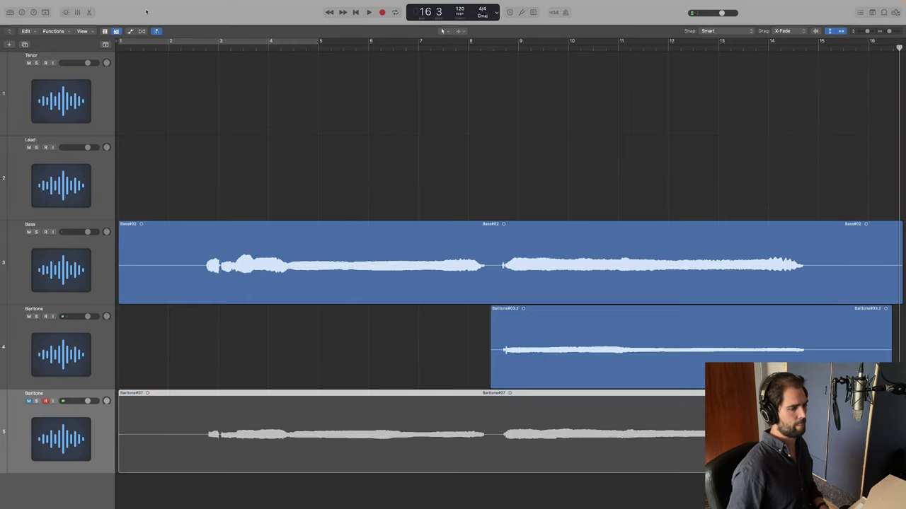
pyautogui.click(29, 316)
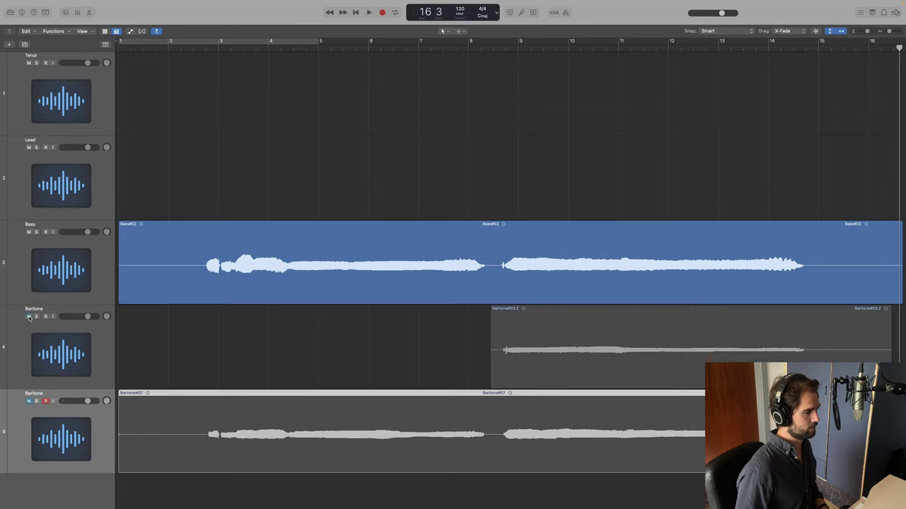
pyautogui.click(26, 404)
pyautogui.press('space')
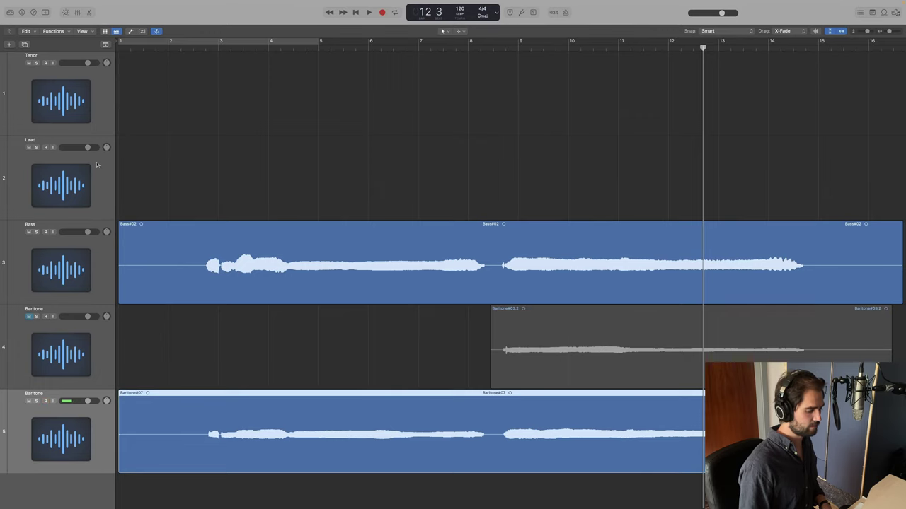
# Record the Lead part from bar 1 to about bar 16 and play back its second phrase.
pyautogui.click(45, 148)
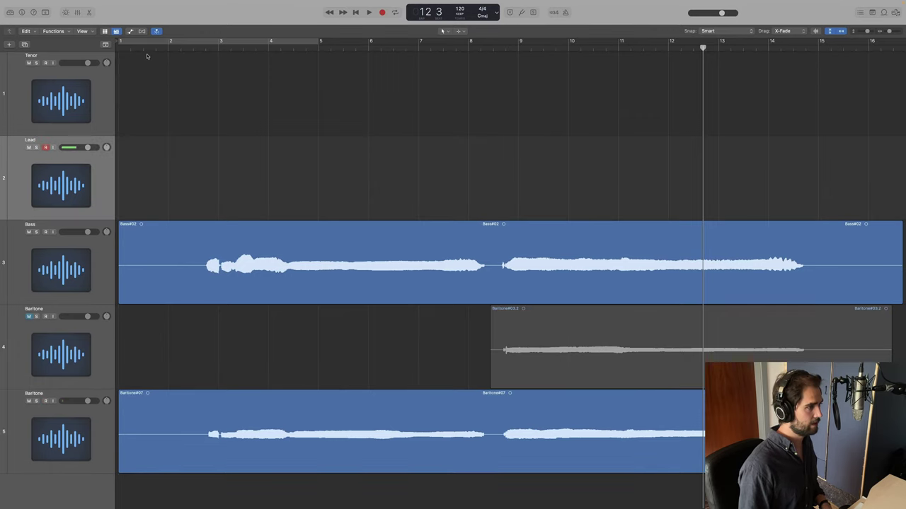
pyautogui.press('Return')
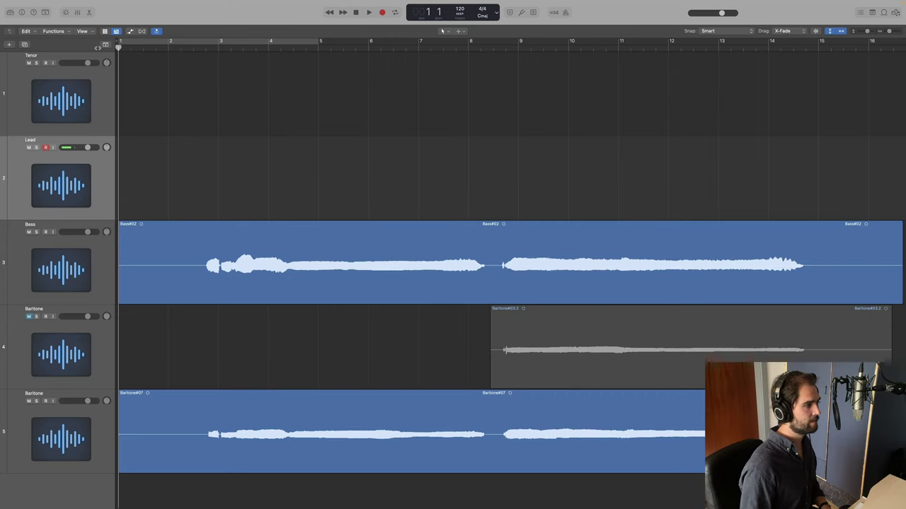
pyautogui.press('r')
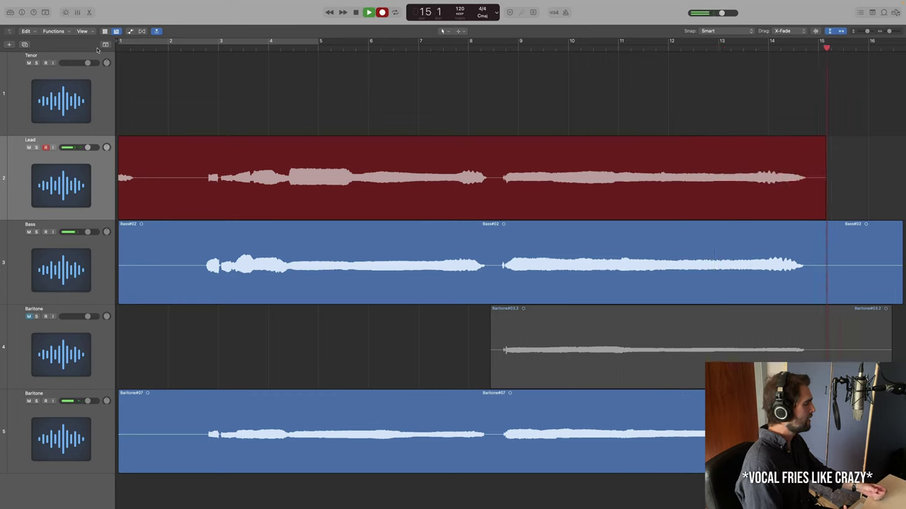
pyautogui.press('space')
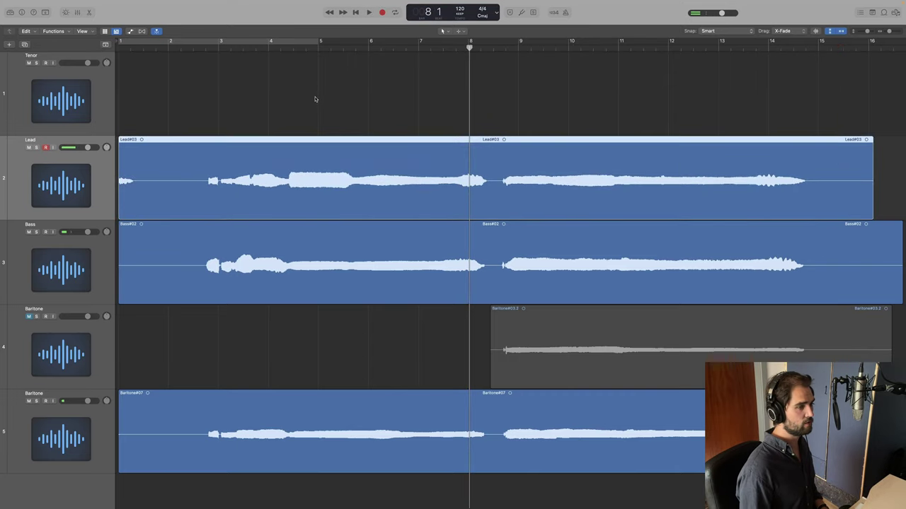
pyautogui.click(319, 118)
pyautogui.click(513, 48)
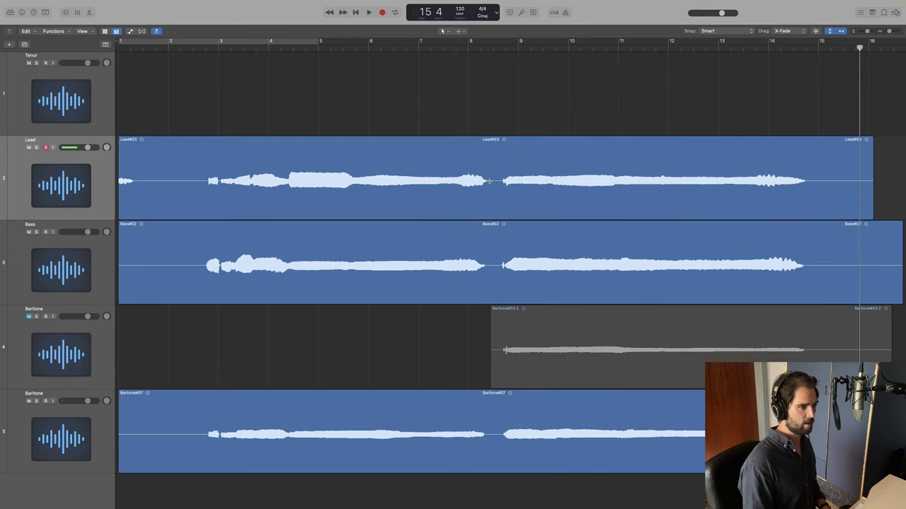
# Split the Lead take in the pause between its phrases at about bar 8 beat 2 and color the second region green.
pyautogui.click(458, 31)
pyautogui.click(472, 72)
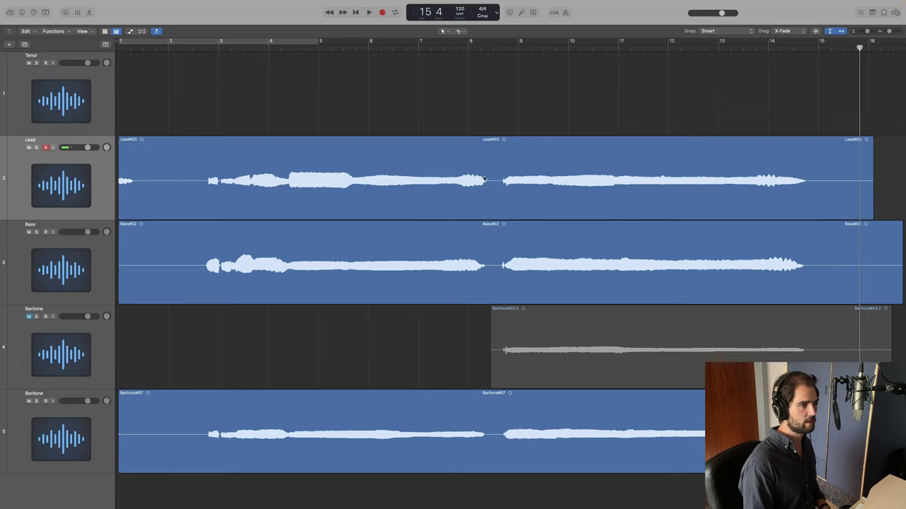
pyautogui.click(490, 183)
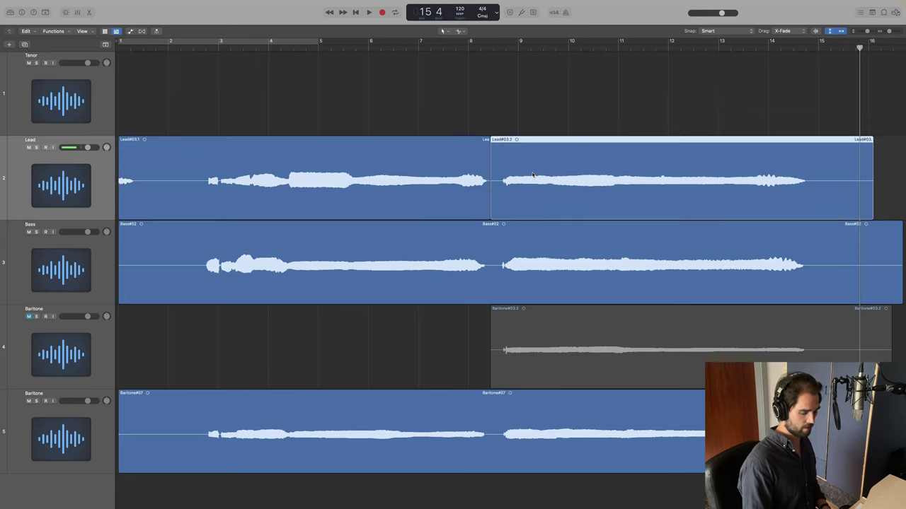
pyautogui.hotkey('alt', 'c')
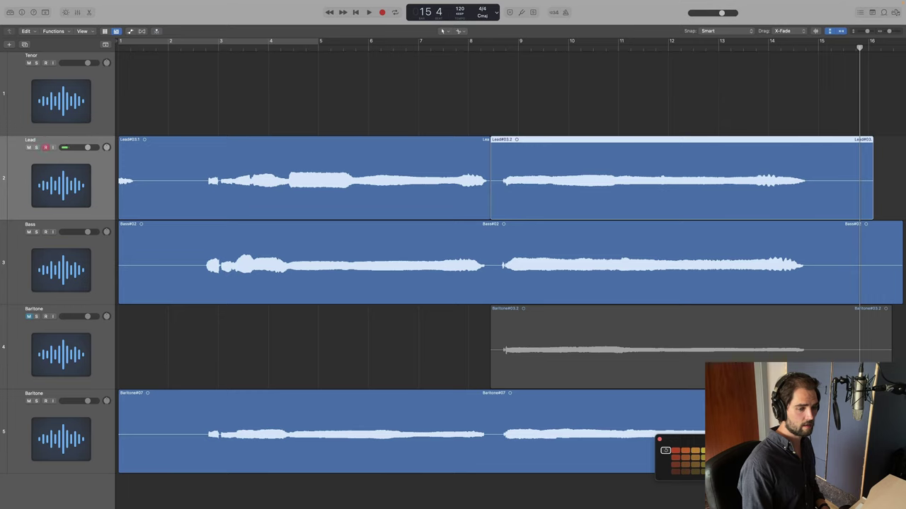
pyautogui.click(722, 453)
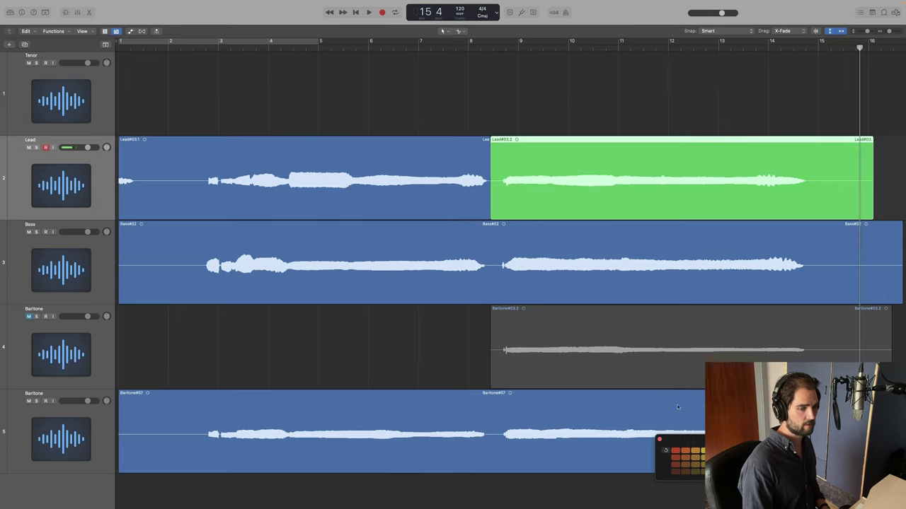
pyautogui.hotkey('alt', 'c')
# Delete the first Lead region and record a new take from bar 1 to about bar 14 on a second Lead track, muting the first.
pyautogui.click(364, 181)
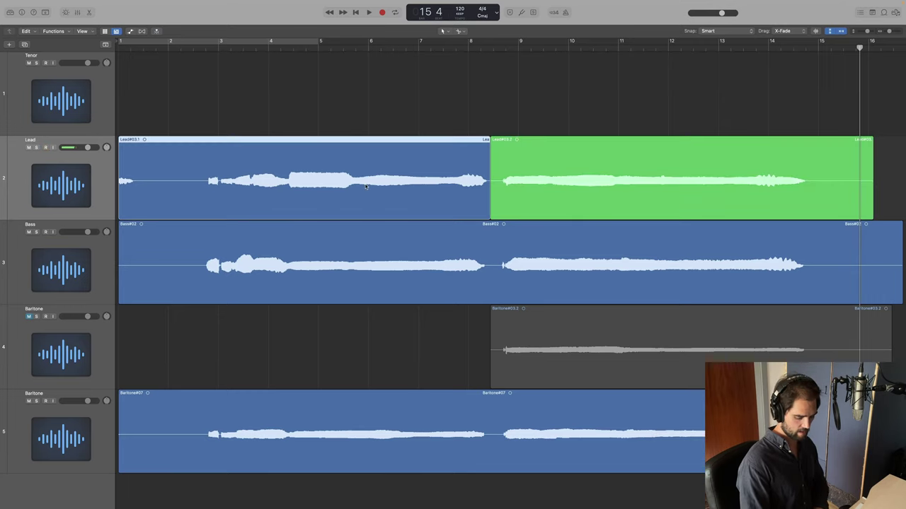
pyautogui.press('Delete')
pyautogui.click(105, 44)
pyautogui.press('r')
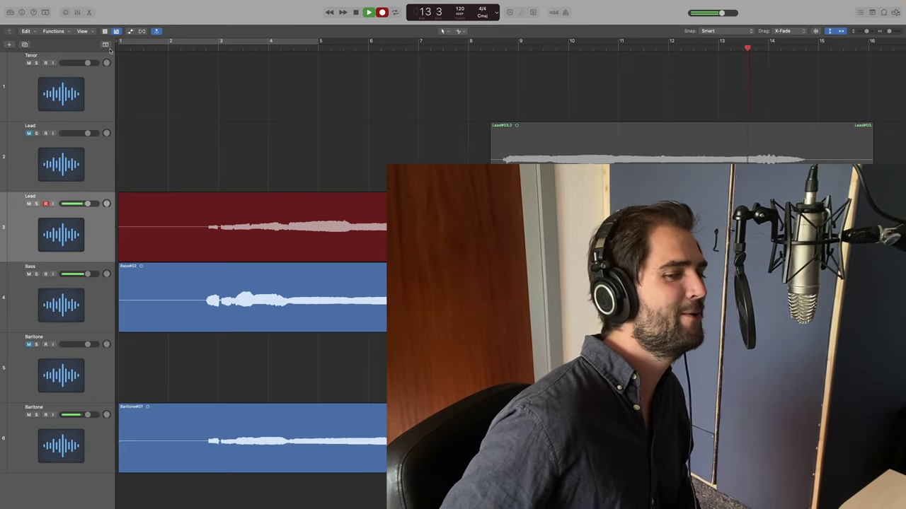
pyautogui.press('space')
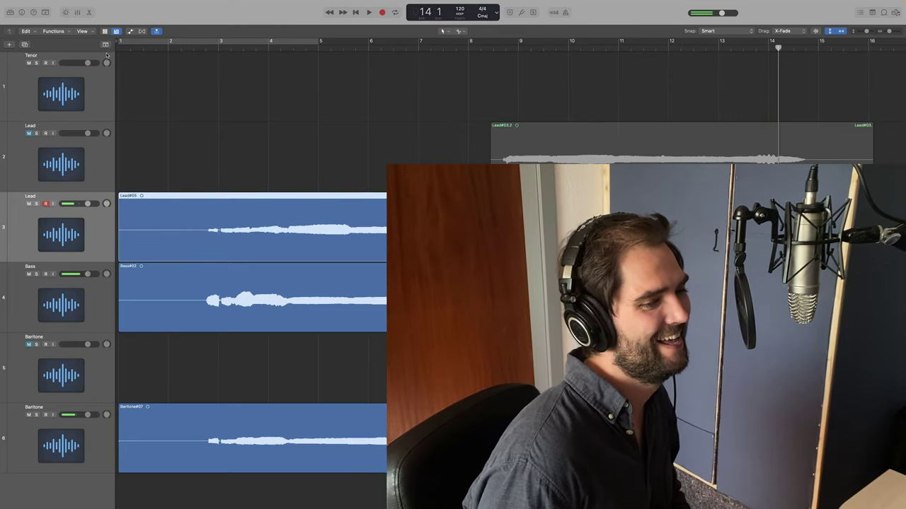
# Play back the new Lead take from about bar 12 and trim its end back to about bar 8 beat 2.
pyautogui.click(678, 48)
pyautogui.press('space')
pyautogui.moveTo(769, 249); pyautogui.dragTo(485, 256)
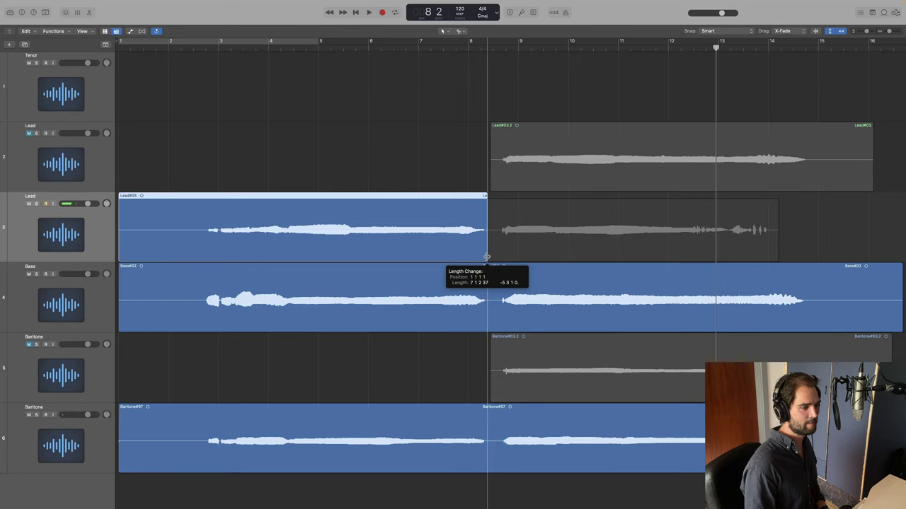
# Move the green second-phrase region from the first to the second Lead track and play the combined parts from about bar 2.
pyautogui.moveTo(527, 177); pyautogui.dragTo(531, 205)
pyautogui.click(199, 47)
pyautogui.press('space')
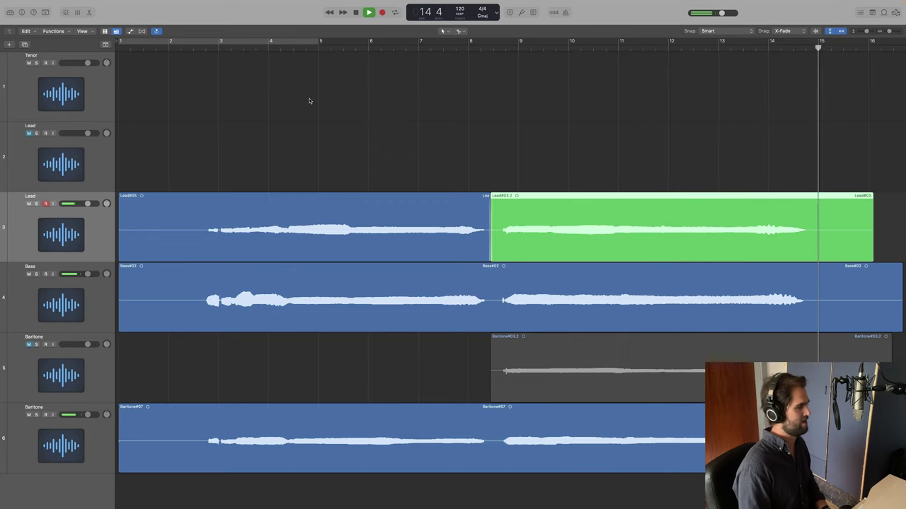
pyautogui.press('space')
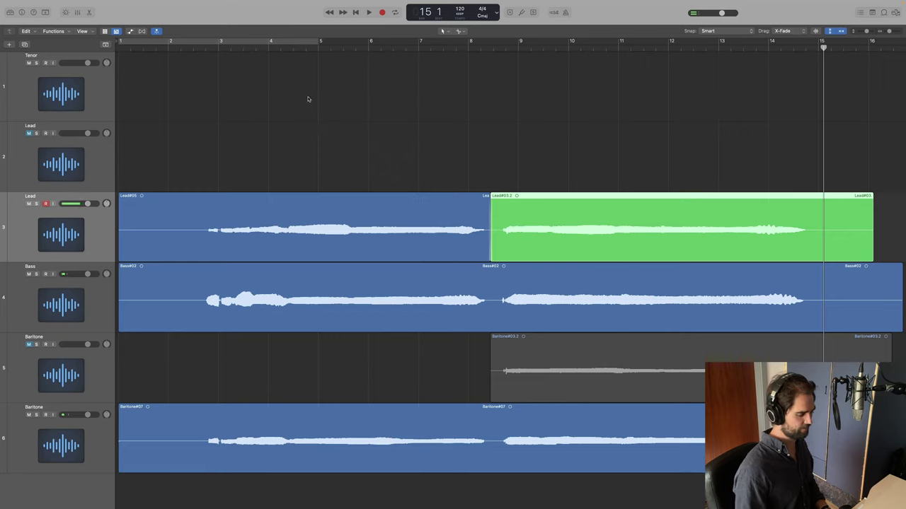
pyautogui.press('Return')
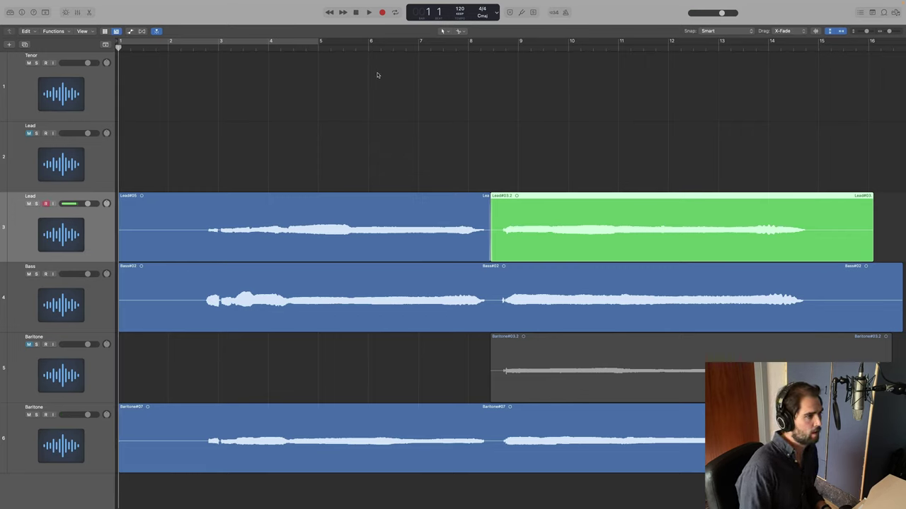
# Enable Flex Pitch on the second Baritone track and open its take around bar 7 in the pitch editor.
pyautogui.click(99, 448)
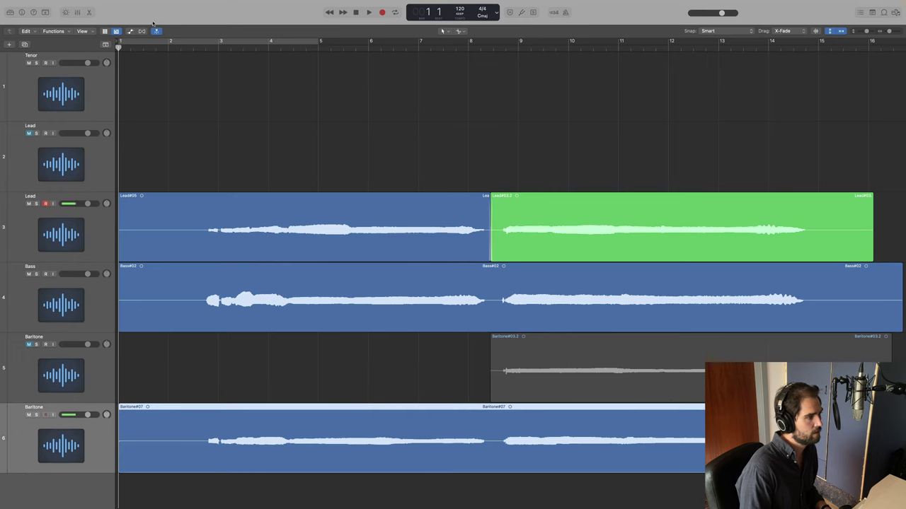
pyautogui.click(142, 32)
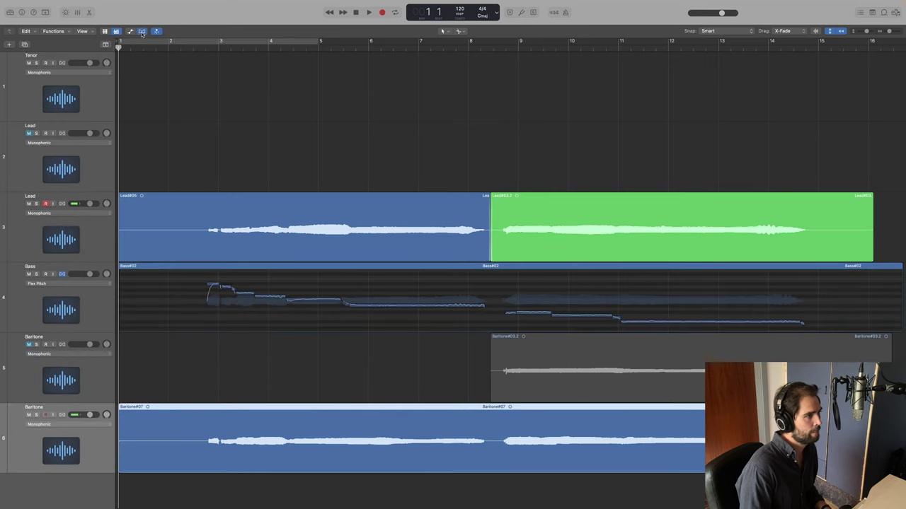
pyautogui.click(48, 424)
pyautogui.click(39, 407)
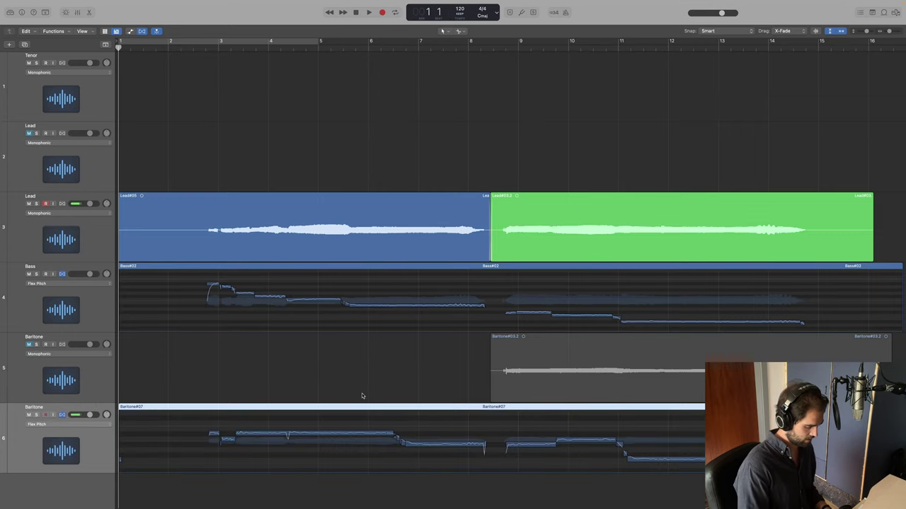
pyautogui.press('e')
pyautogui.click(420, 40)
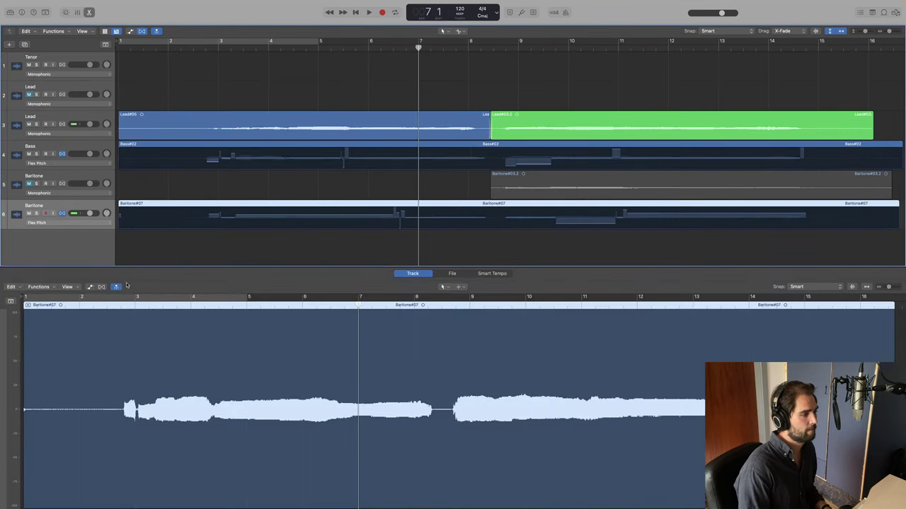
pyautogui.click(101, 287)
# Solo the second Baritone and the Bass tracks and play back their chord around bars 6 to 8.
pyautogui.press('space')
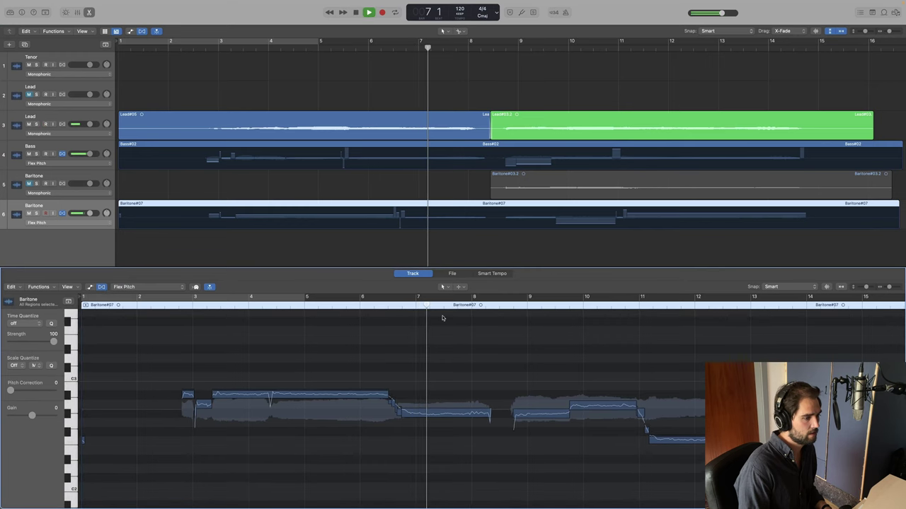
pyautogui.hotkey('ctrl', 's')
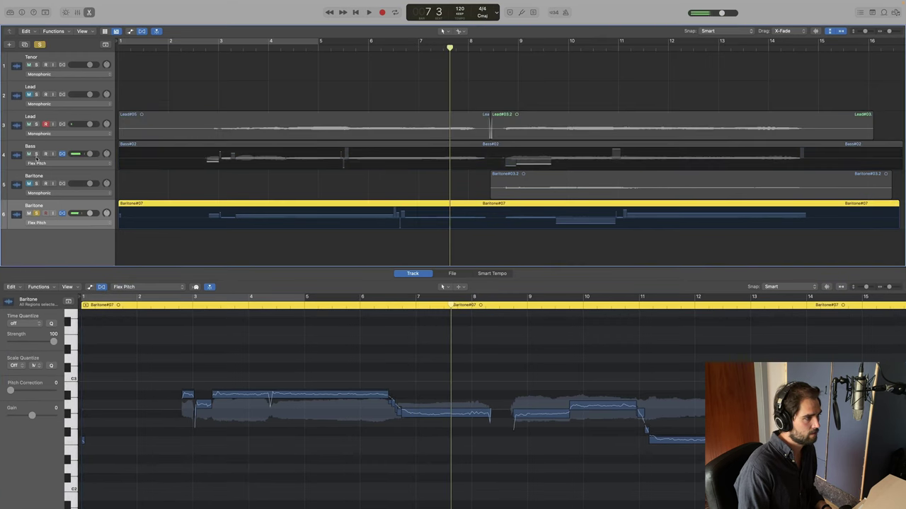
pyautogui.click(36, 154)
pyautogui.press('space')
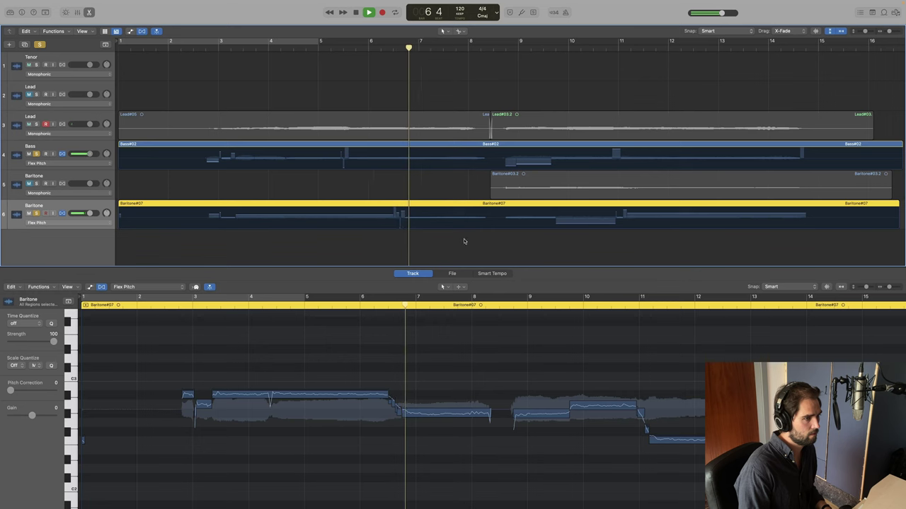
# Examine the sustained Bass note between about bars 5 and 8 in the pitch editor, playing its ending together with the Baritone.
pyautogui.click(449, 162)
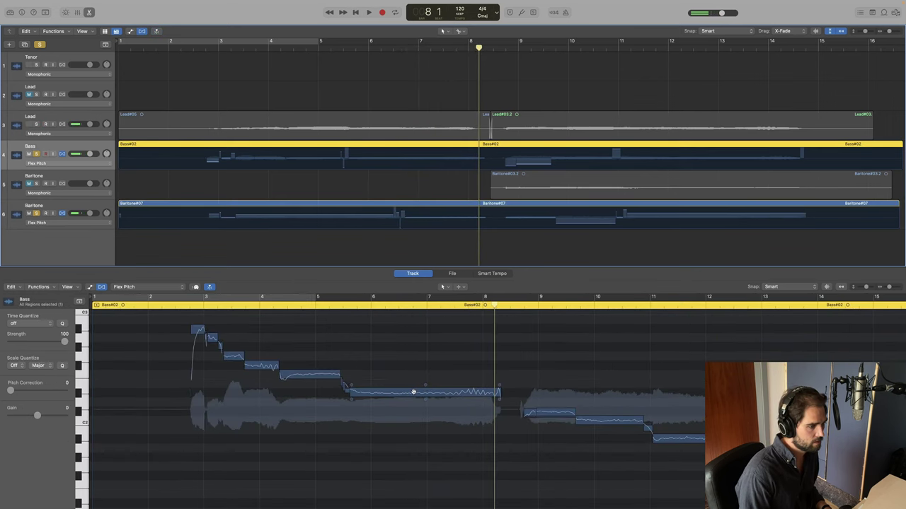
pyautogui.click(413, 392)
pyautogui.press('space')
pyautogui.press('space')
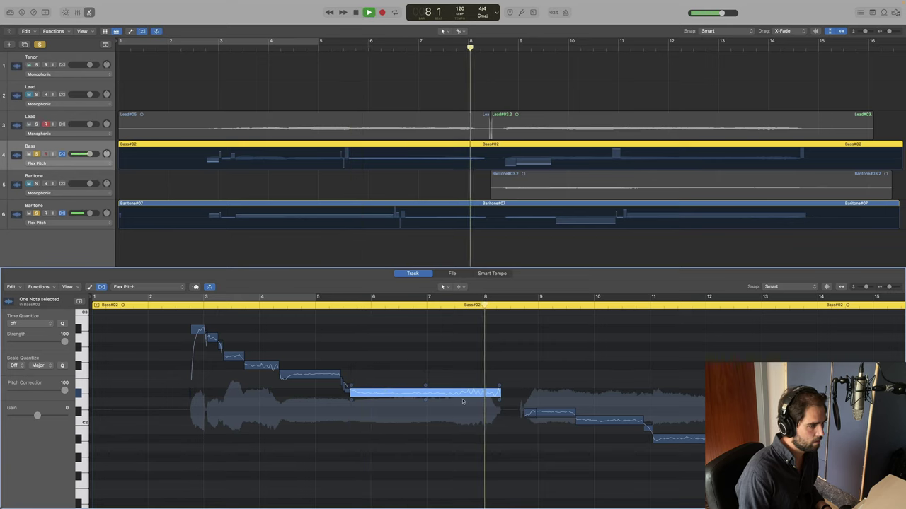
pyautogui.press('space')
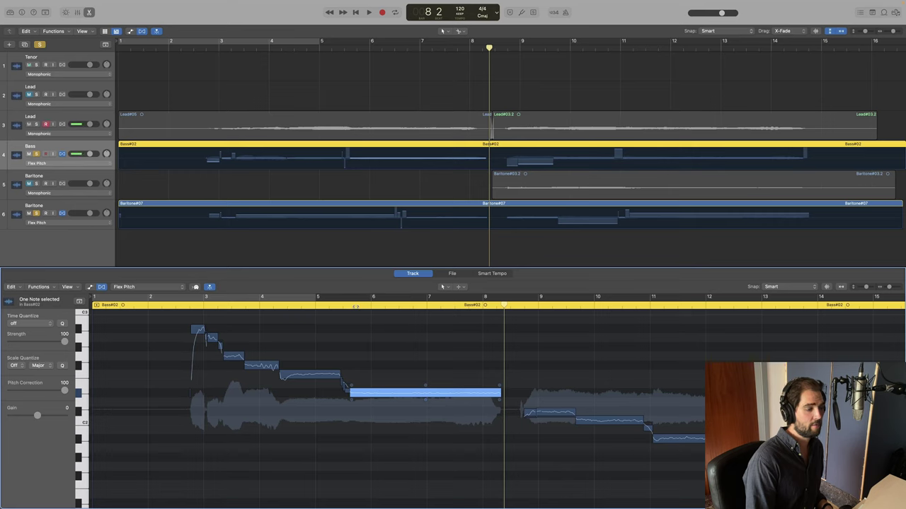
pyautogui.hotkey('shift', 'space')
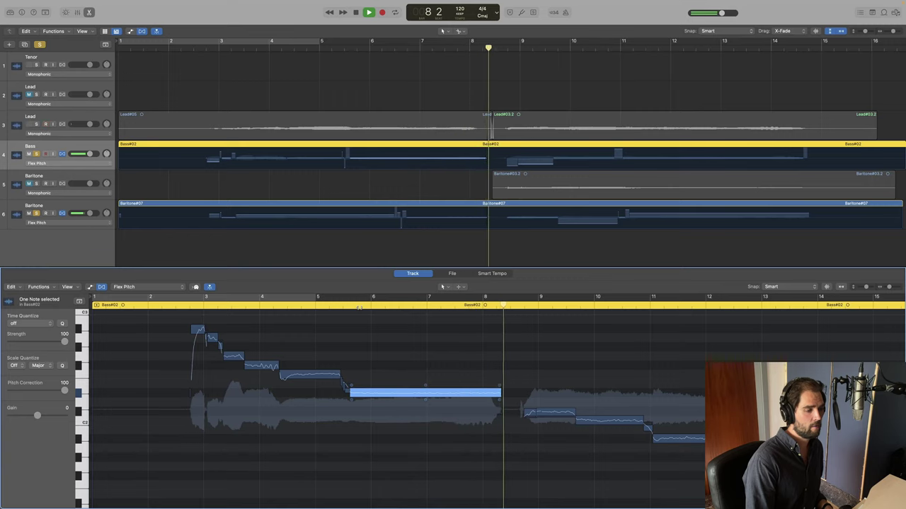
pyautogui.press('space')
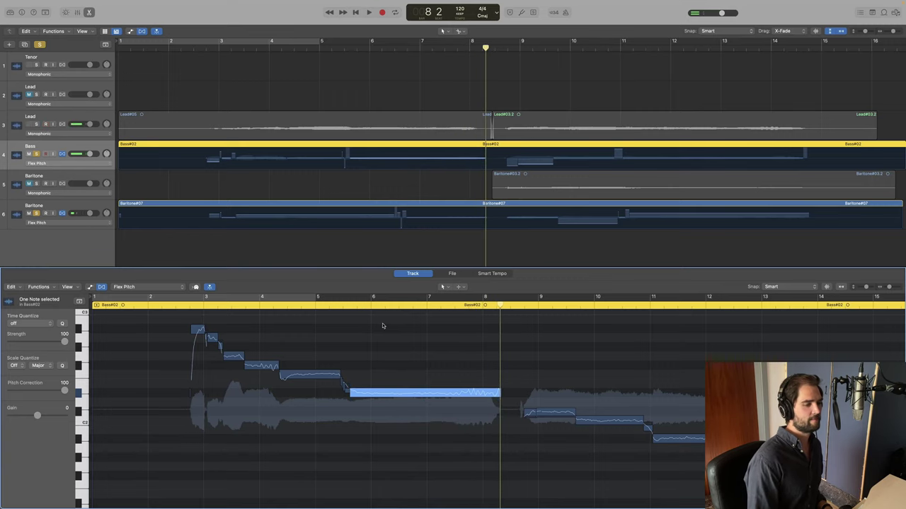
# Set the end pitch drift of the sustained Baritone note at bars 7 to 8 to -0,02 and play it with the Bass.
pyautogui.click(418, 205)
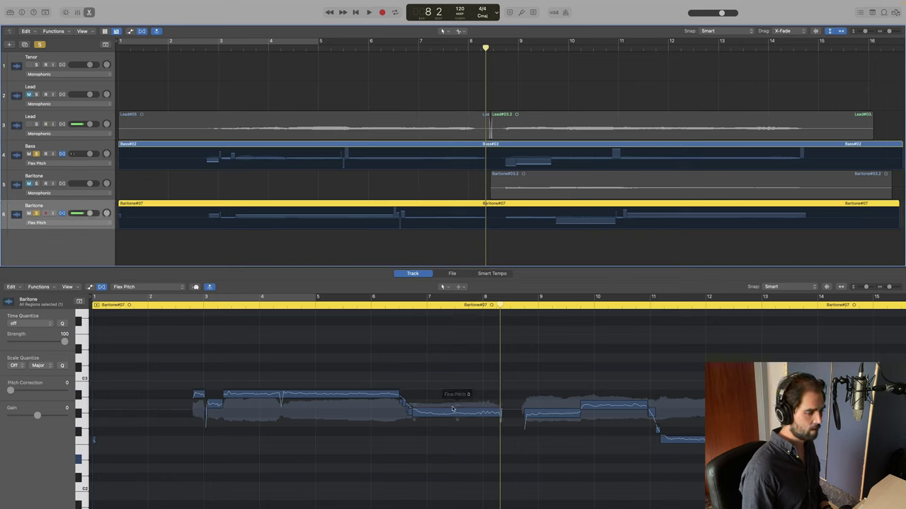
pyautogui.press('space')
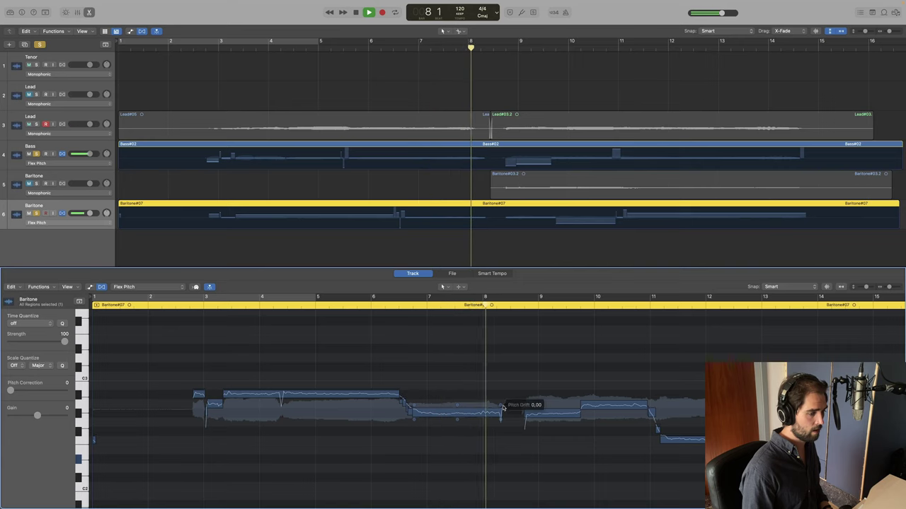
pyautogui.press('space')
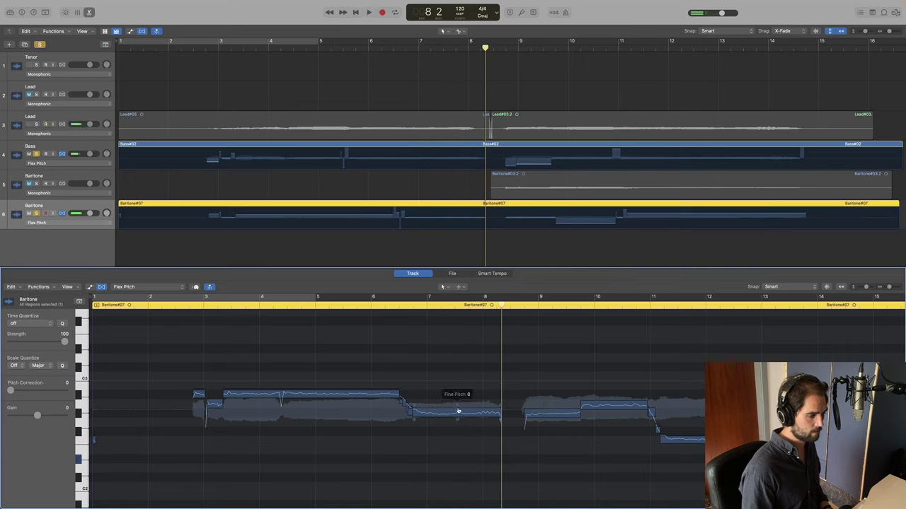
pyautogui.click(498, 409)
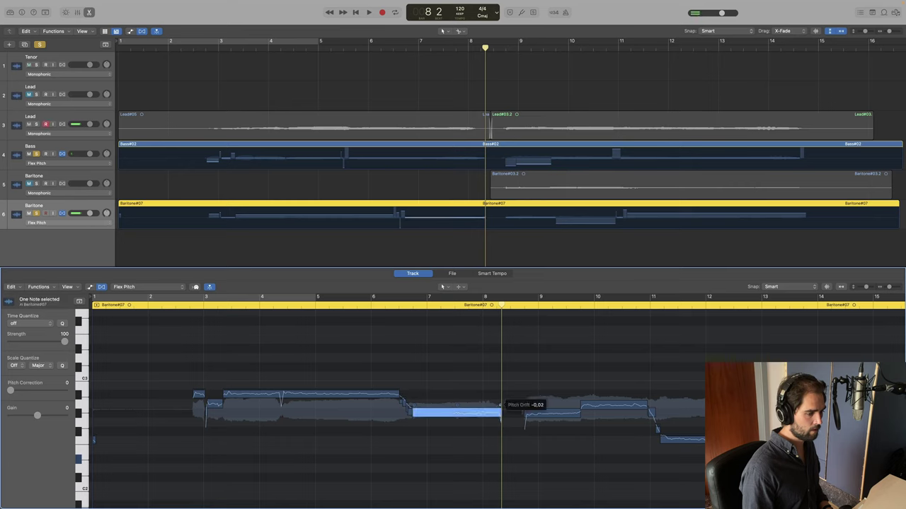
pyautogui.doubleClick(395, 308)
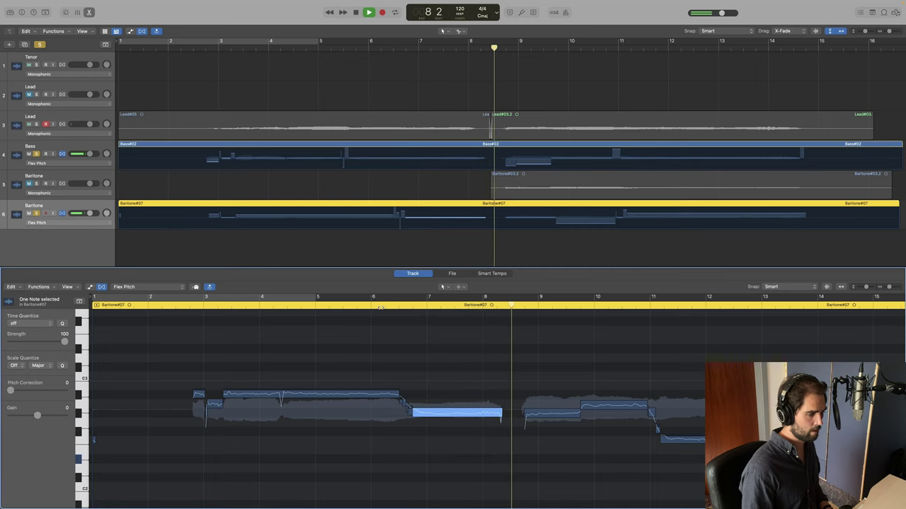
pyautogui.press('space')
pyautogui.press('super+Down')
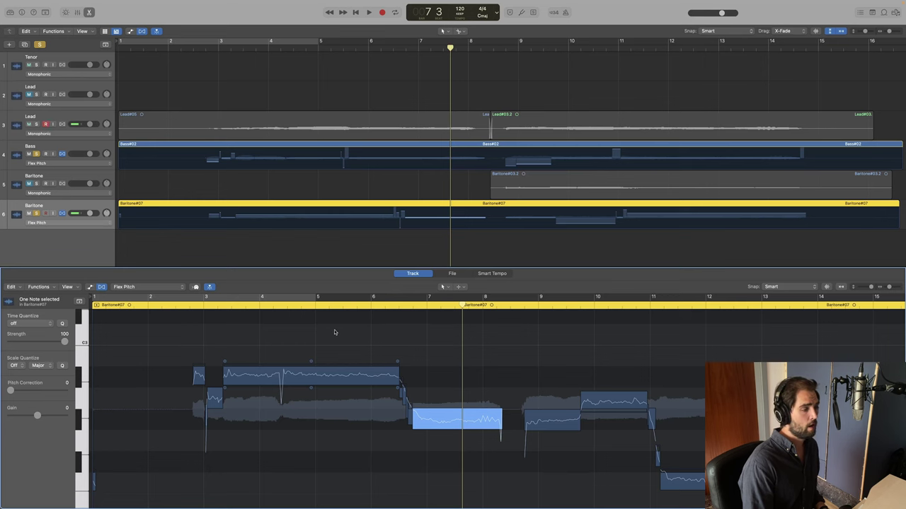
# Show the mixer, clear all solos and play back Lead, Bass and Baritone together from about bar 6.
pyautogui.press('x')
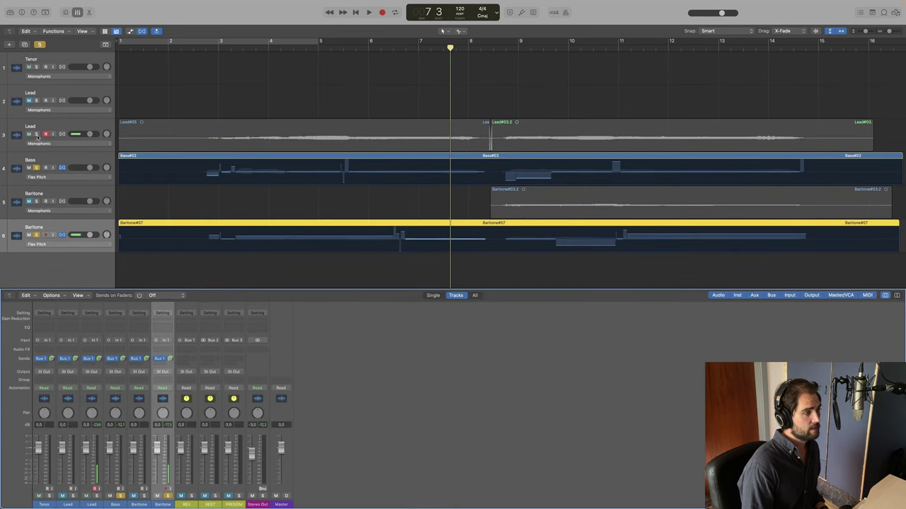
pyautogui.click(38, 121)
pyautogui.click(40, 43)
pyautogui.click(370, 55)
pyautogui.press('space')
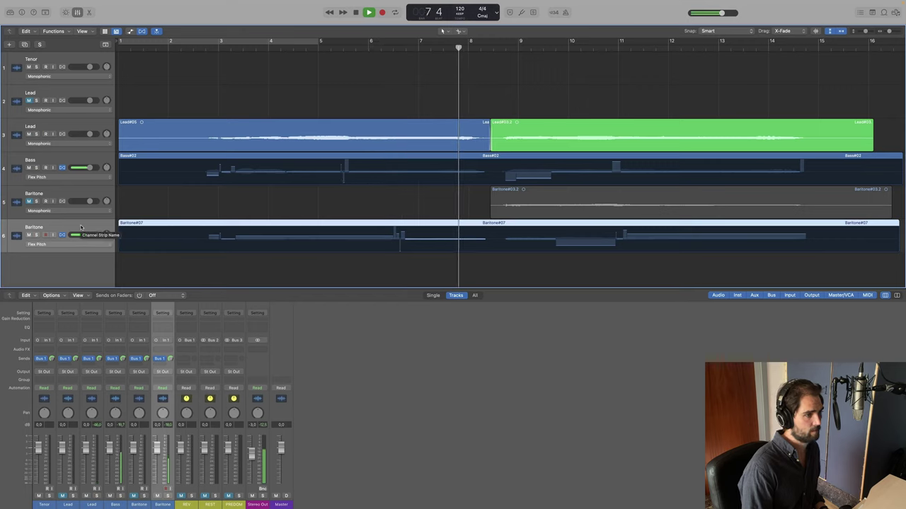
# Turn on Flex for the second Lead track and set its mode to Flex Pitch.
pyautogui.click(404, 136)
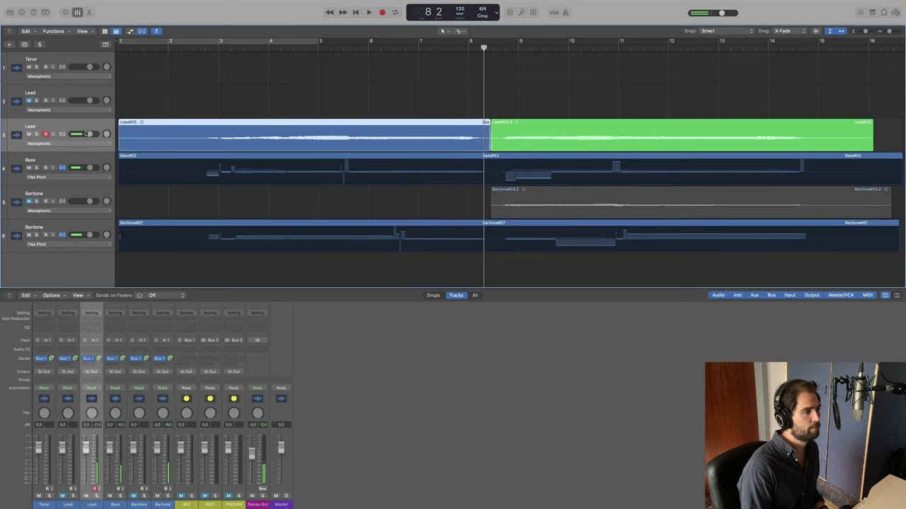
pyautogui.click(62, 135)
pyautogui.click(64, 142)
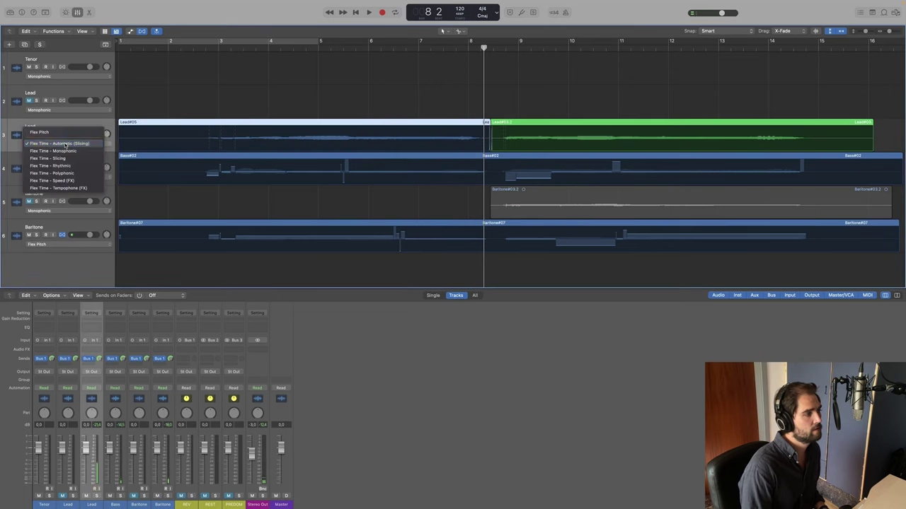
pyautogui.click(65, 133)
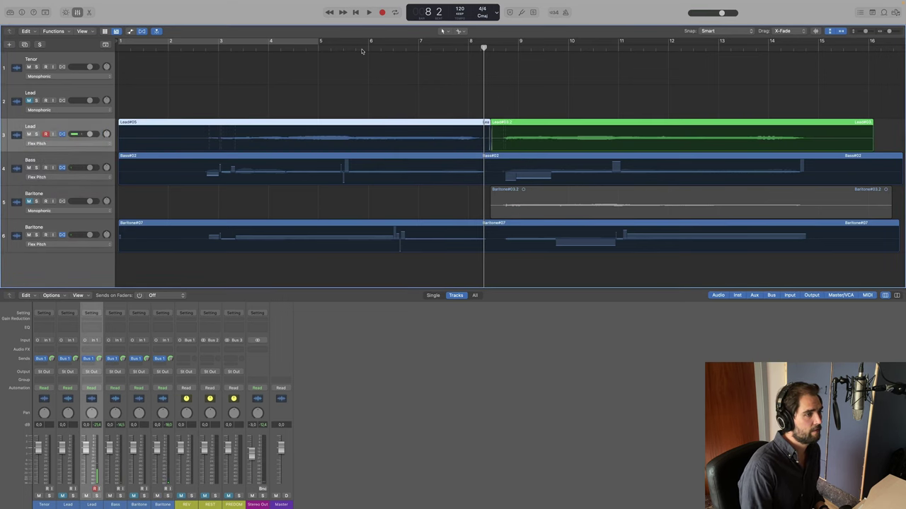
# Replace the mixer with the pitch editor for the first Lead region and play back its sustained note up to bar 8.
pyautogui.press('x')
pyautogui.click(380, 202)
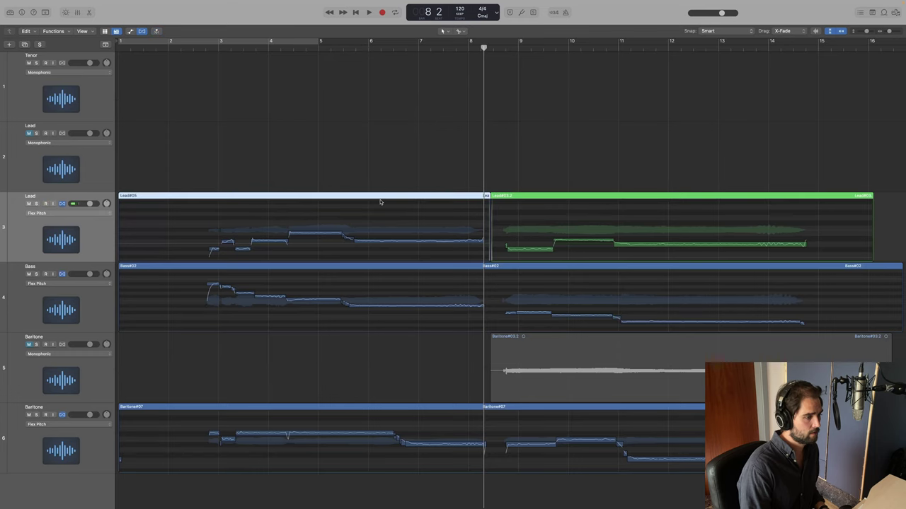
pyautogui.press('e')
pyautogui.press('space')
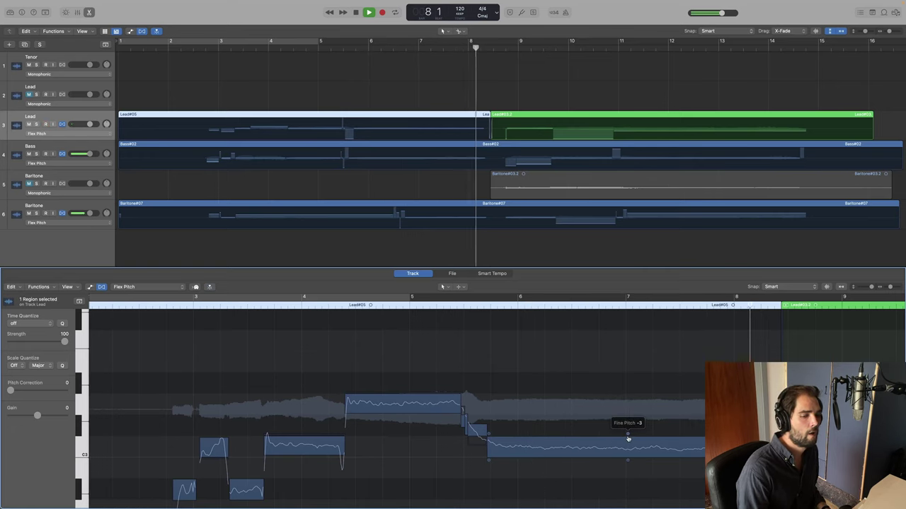
pyautogui.press('space')
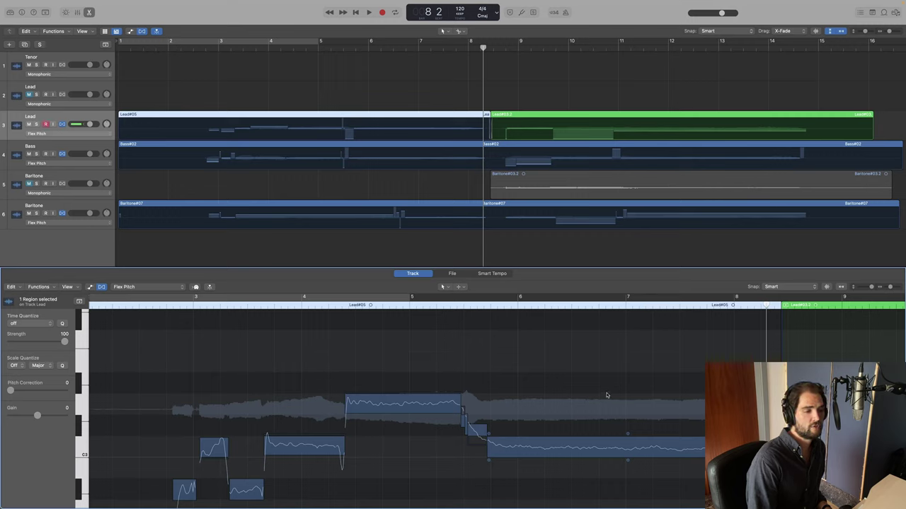
# Set the fine pitch of the Lead's sustained note at bars 6 to 8 to -13 and play it back with the chord.
pyautogui.click(628, 435)
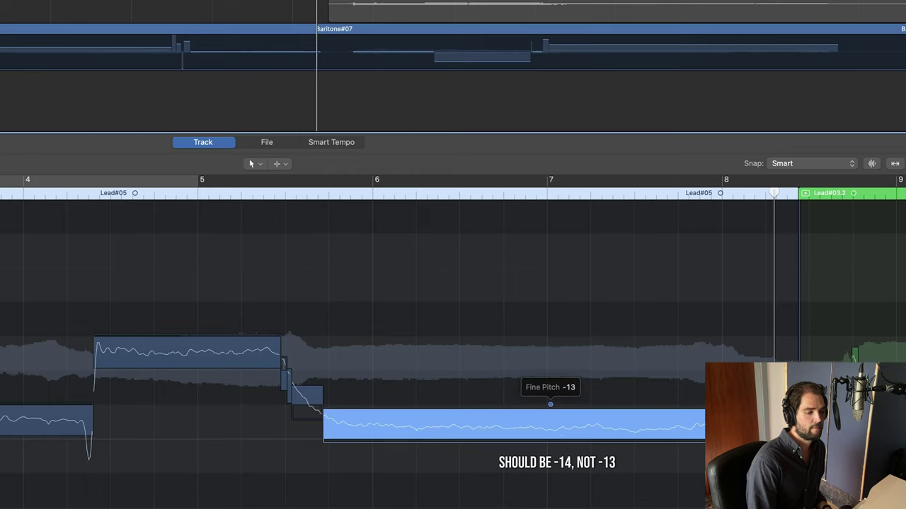
pyautogui.click(536, 193)
pyautogui.press('space')
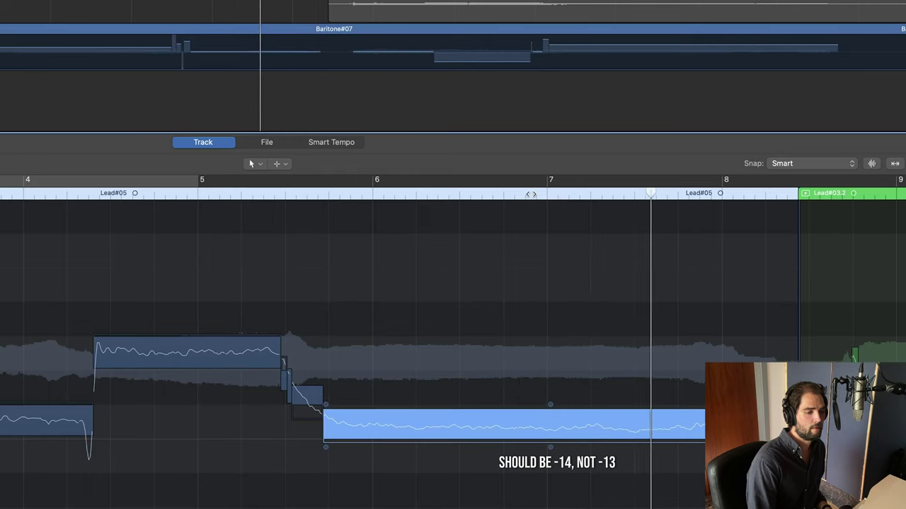
pyautogui.click(419, 197)
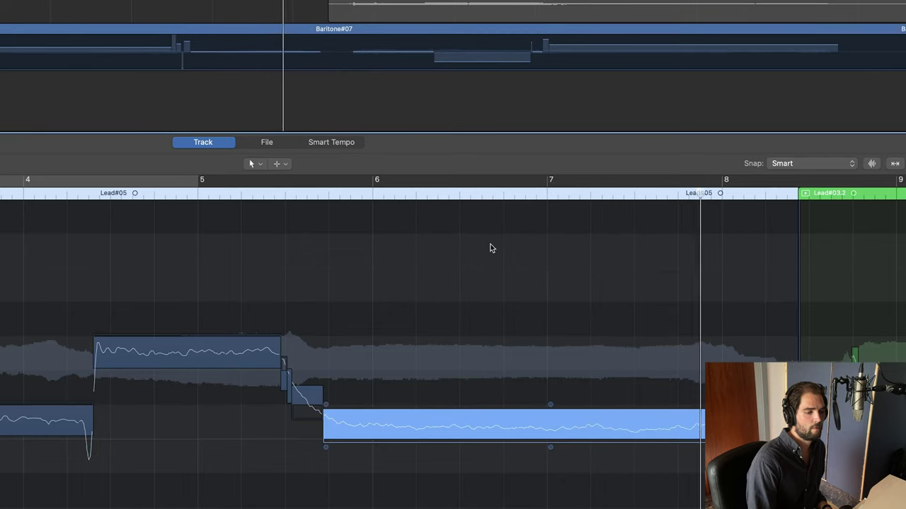
pyautogui.press('space')
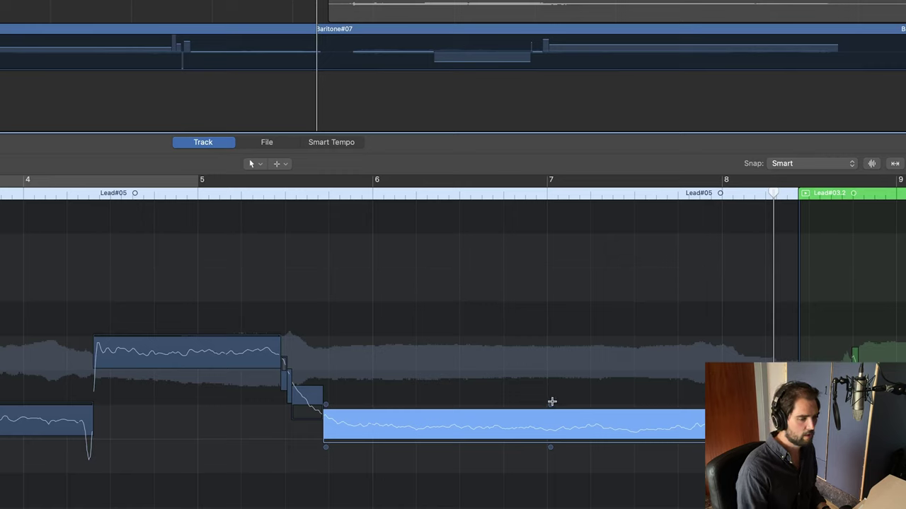
pyautogui.moveTo(553, 409); pyautogui.dragTo(551, 404)
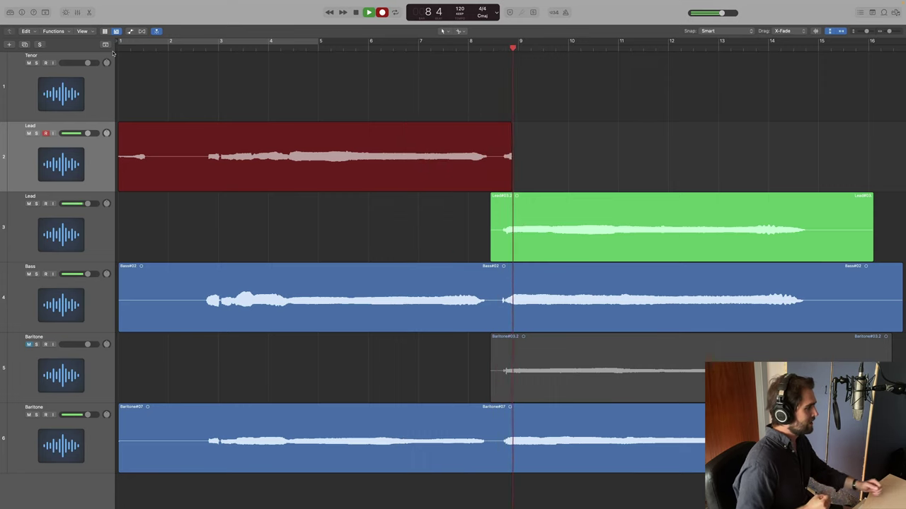
# End the new Lead recording on the first Lead track at about bar 9 beat 2.
pyautogui.press('space')
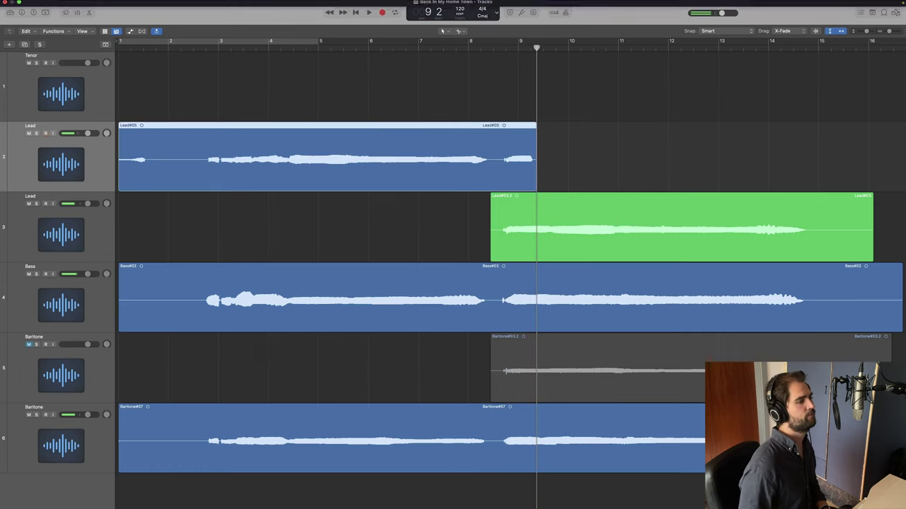
# Play back the new Lead take, then trim its end to about bar 8 beat 2 and move it onto the second Lead track.
pyautogui.click(208, 49)
pyautogui.press('space')
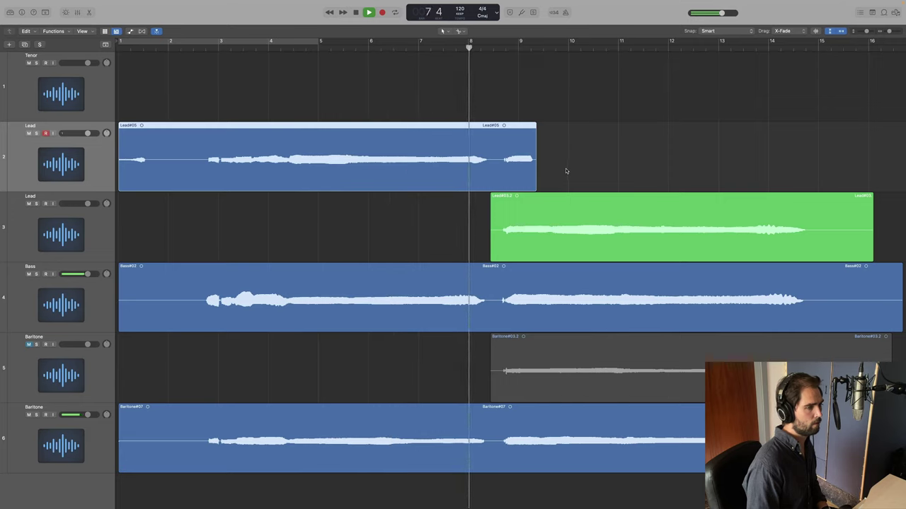
pyautogui.press('space')
pyautogui.moveTo(535, 184); pyautogui.dragTo(457, 259)
pyautogui.click(287, 158)
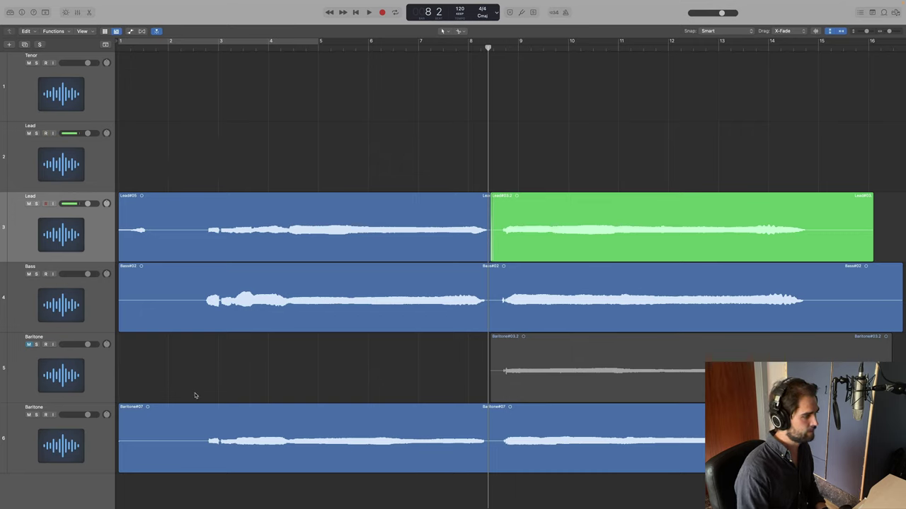
# Record a Tenor take on the Tenor track from the project start to about bar 11 beat 2.
pyautogui.press('Return')
pyautogui.press('r')
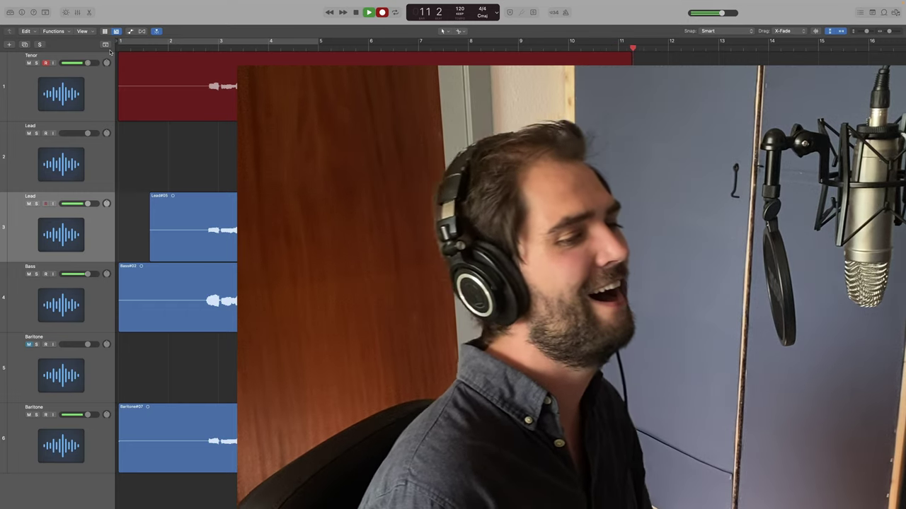
pyautogui.press('space')
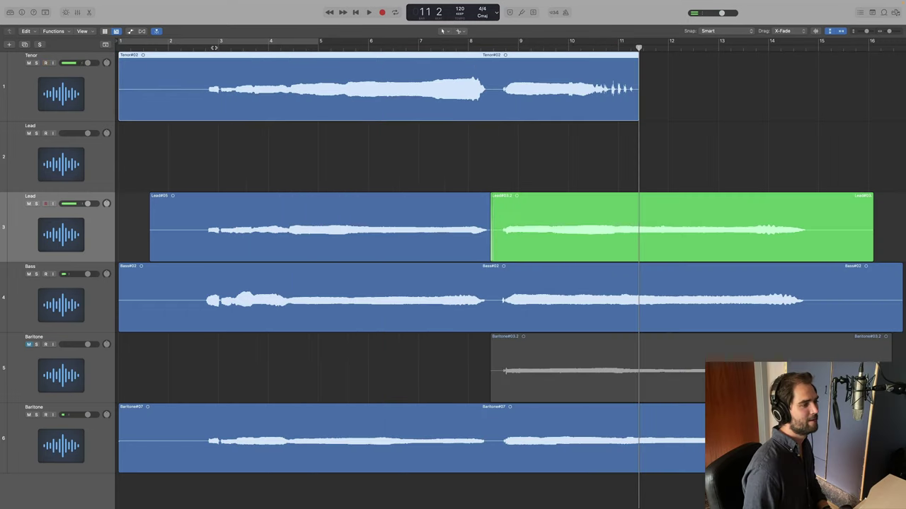
# Play back the Tenor take from just before bar 3 and trim its end to about the middle of bar 8.
pyautogui.doubleClick(214, 47)
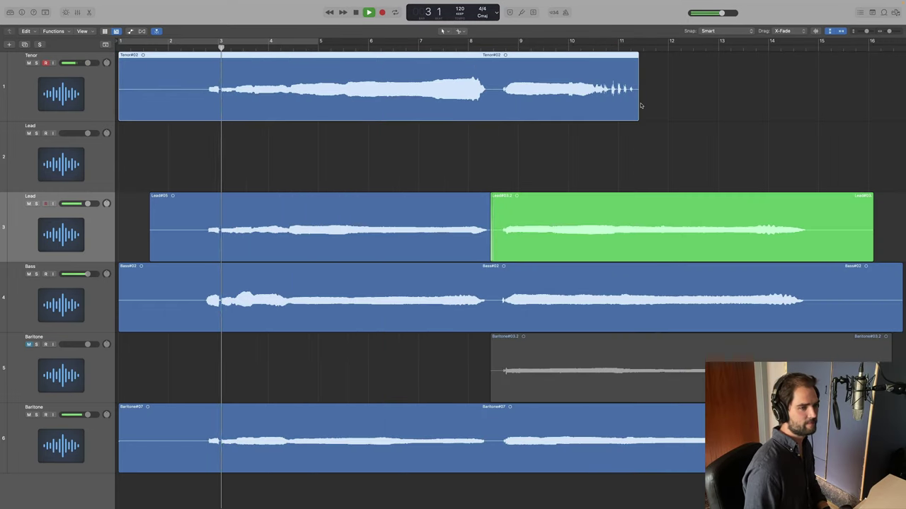
pyautogui.moveTo(637, 109); pyautogui.dragTo(498, 111)
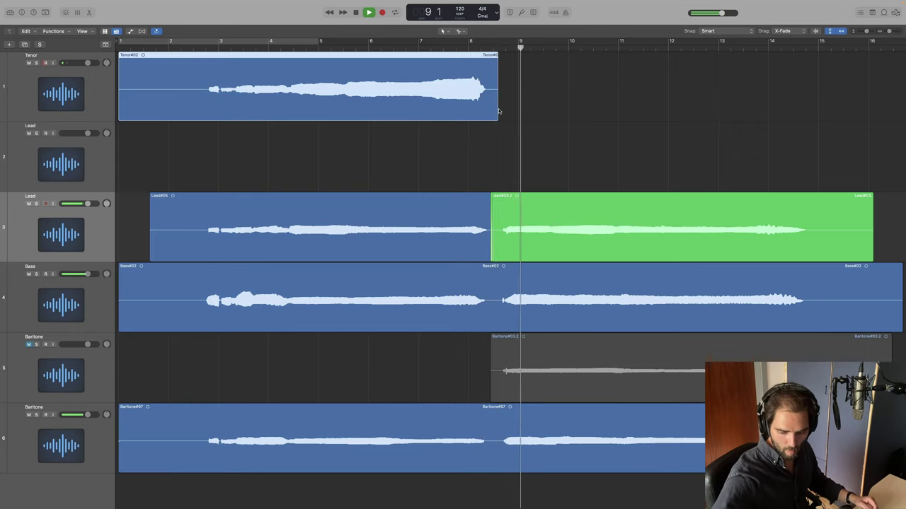
pyautogui.press('space')
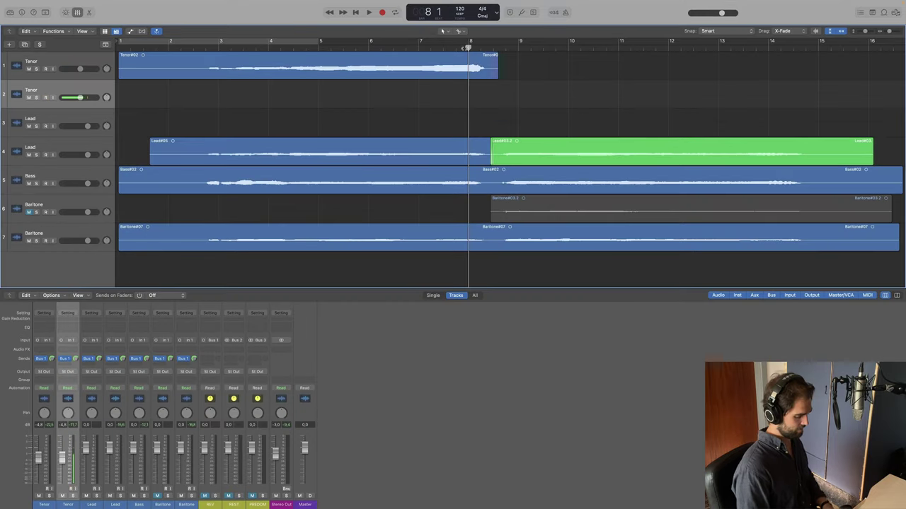
# Record the second Tenor phrase on the second Tenor track from bar 8 to about bar 16 and play it back.
pyautogui.press('r')
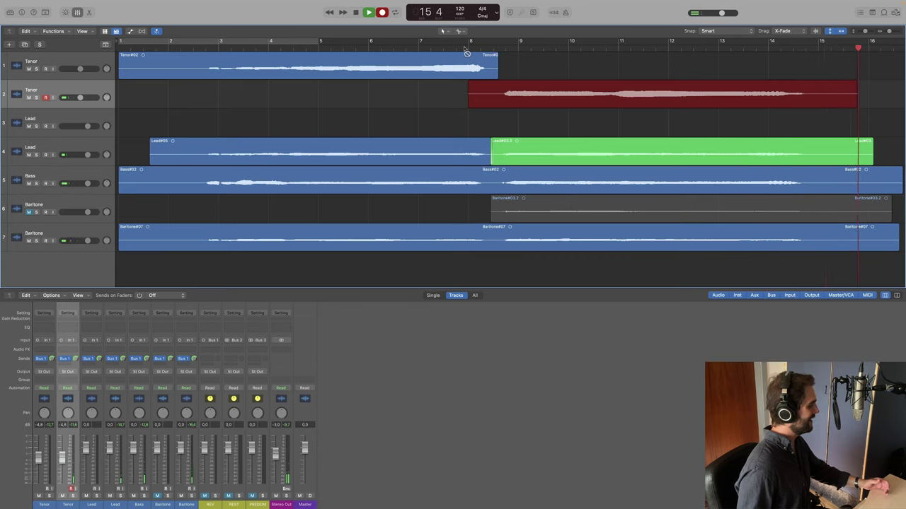
pyautogui.press('space')
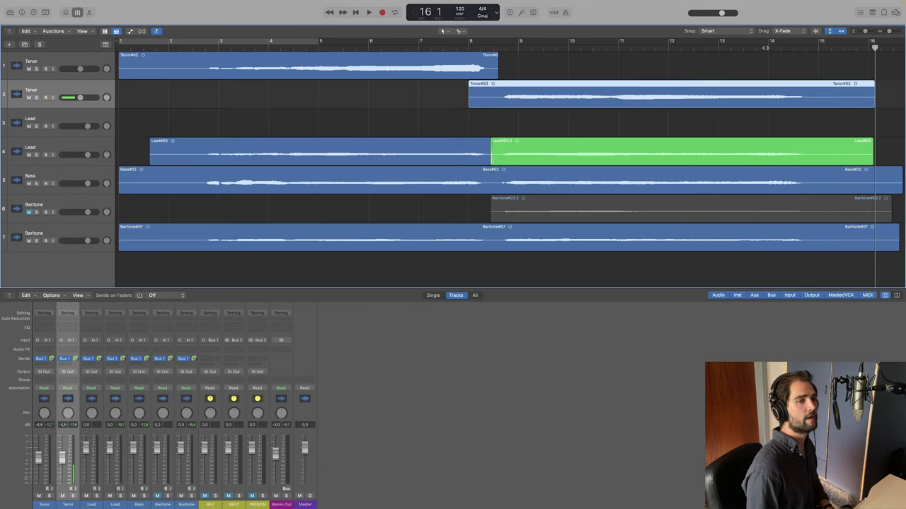
pyautogui.doubleClick(743, 48)
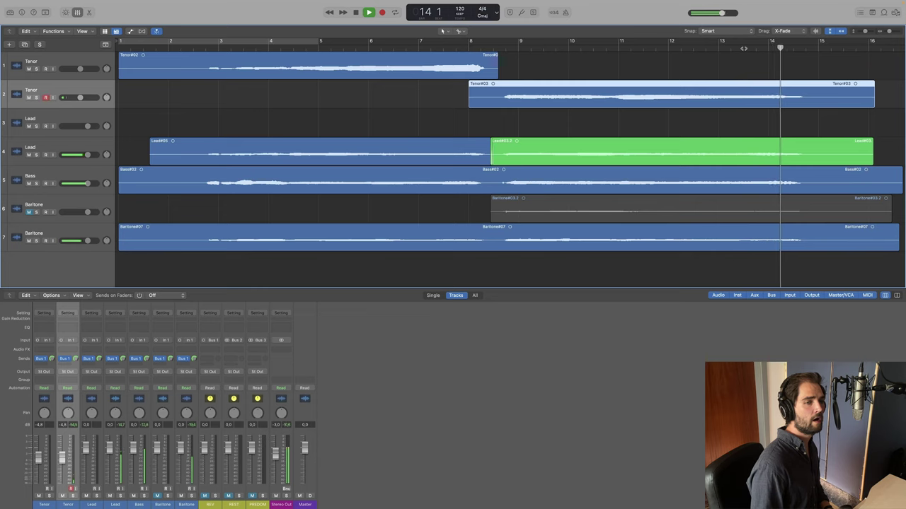
pyautogui.click(513, 48)
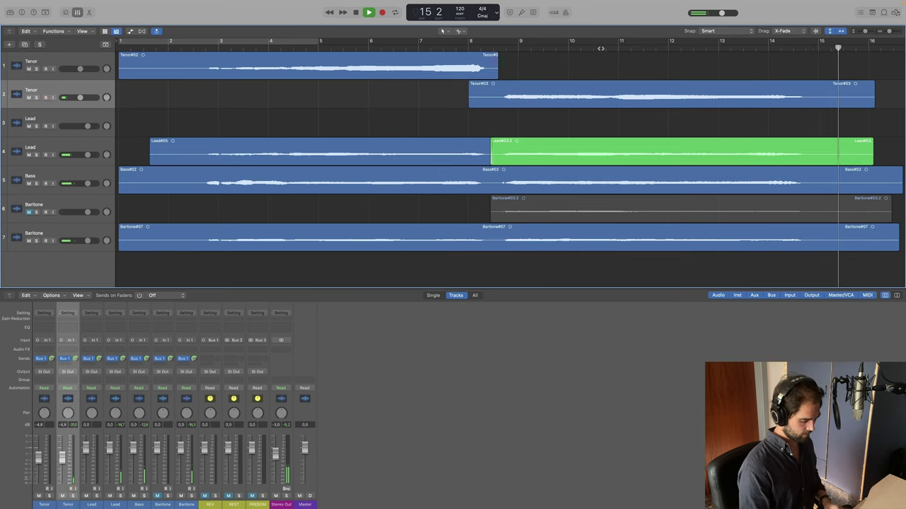
pyautogui.press('space')
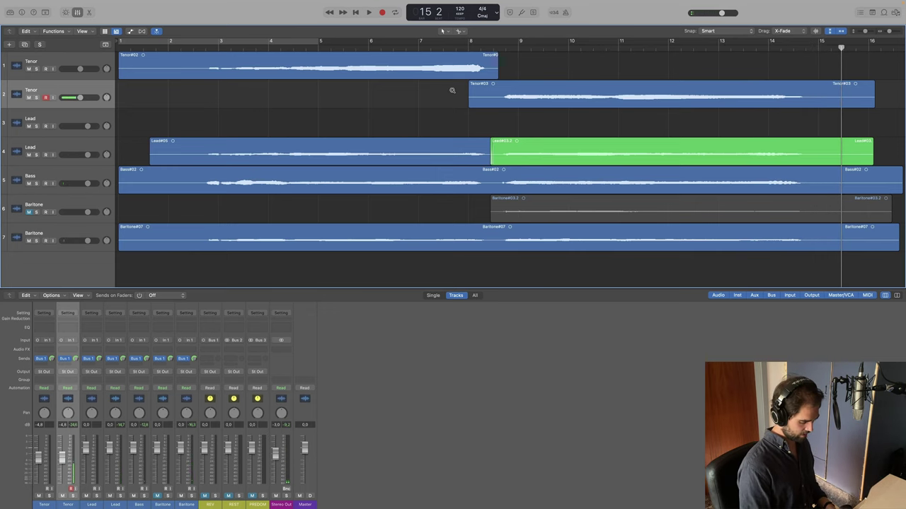
# Trim the first Tenor region's end to about bar 8 beat 2 and move it onto the second Tenor track.
pyautogui.moveTo(498, 71); pyautogui.dragTo(489, 72)
pyautogui.moveTo(444, 66); pyautogui.dragTo(446, 67)
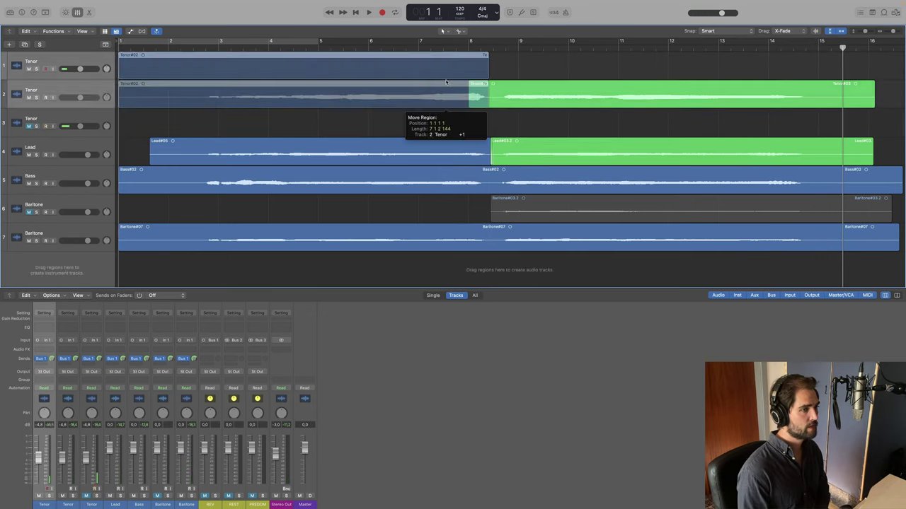
# Play back all four parts and set the gain of the first Lead region to +4.1 dB and the second to +2.6 dB.
pyautogui.doubleClick(208, 47)
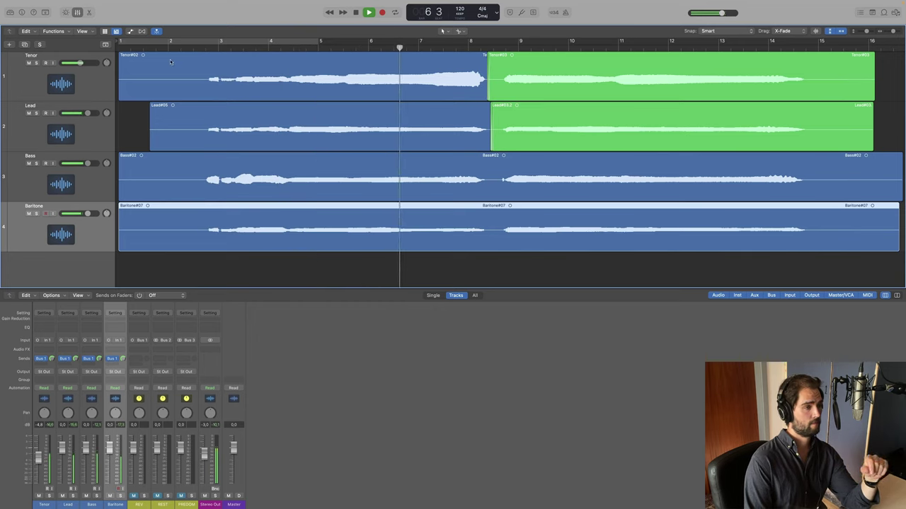
pyautogui.click(343, 135)
pyautogui.click(23, 12)
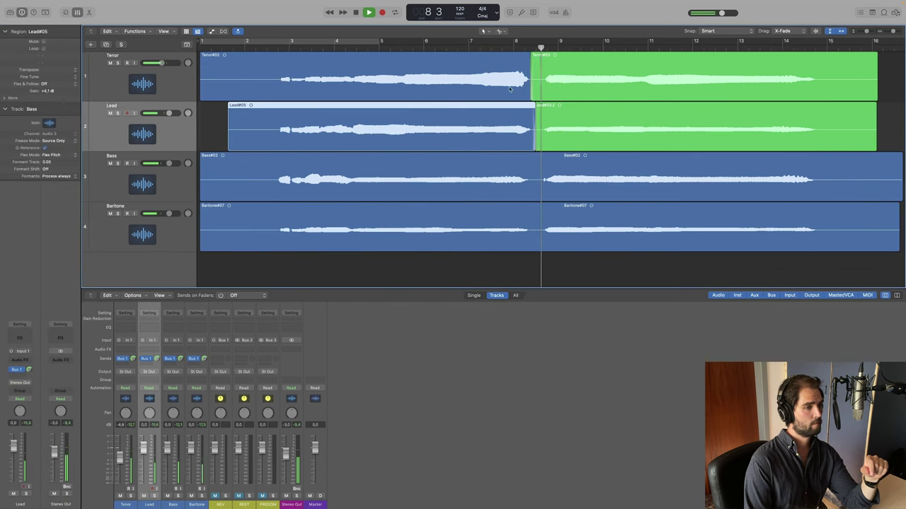
pyautogui.click(617, 136)
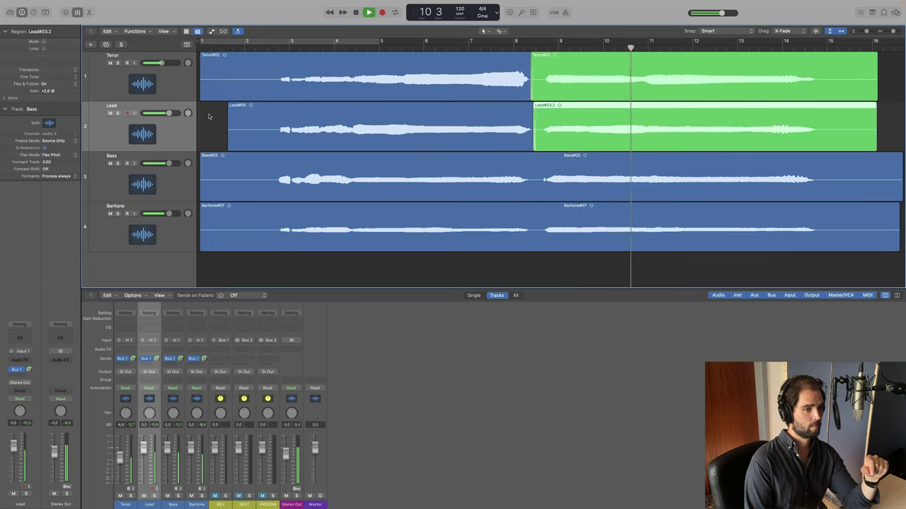
# Trim the silent start of all four parts to shortly before bar 2 and set the playhead to bar 2 beat 3.
pyautogui.click(624, 221)
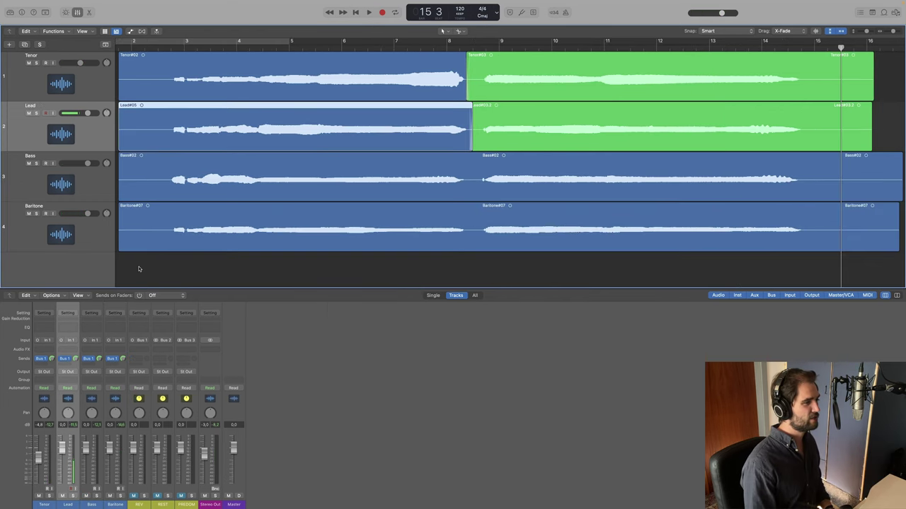
pyautogui.click(465, 93)
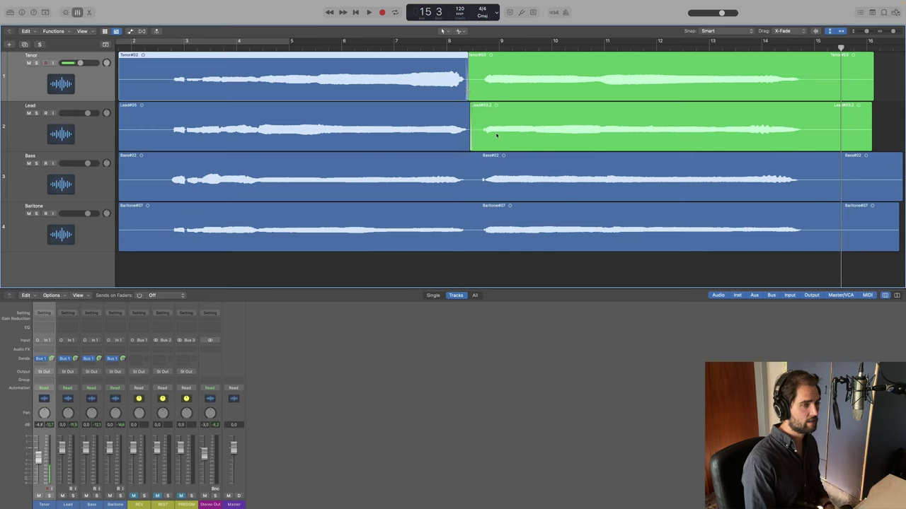
pyautogui.click(169, 47)
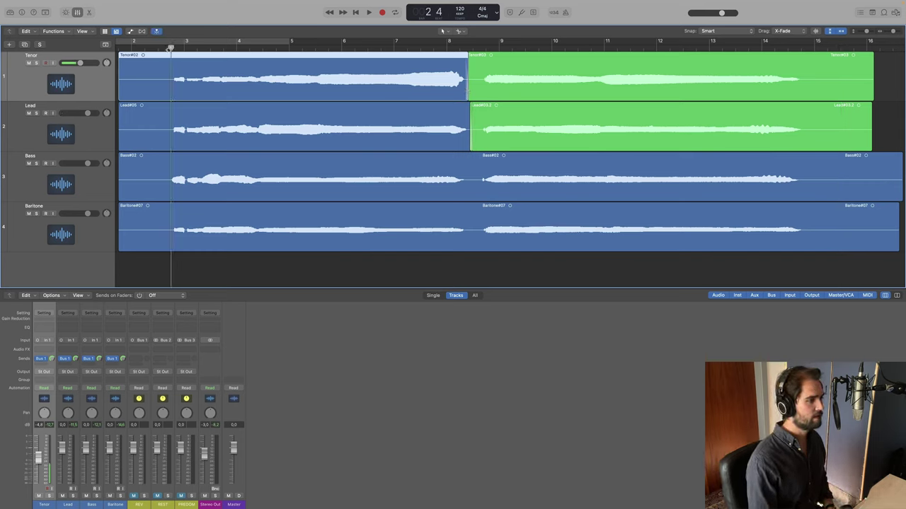
pyautogui.click(165, 48)
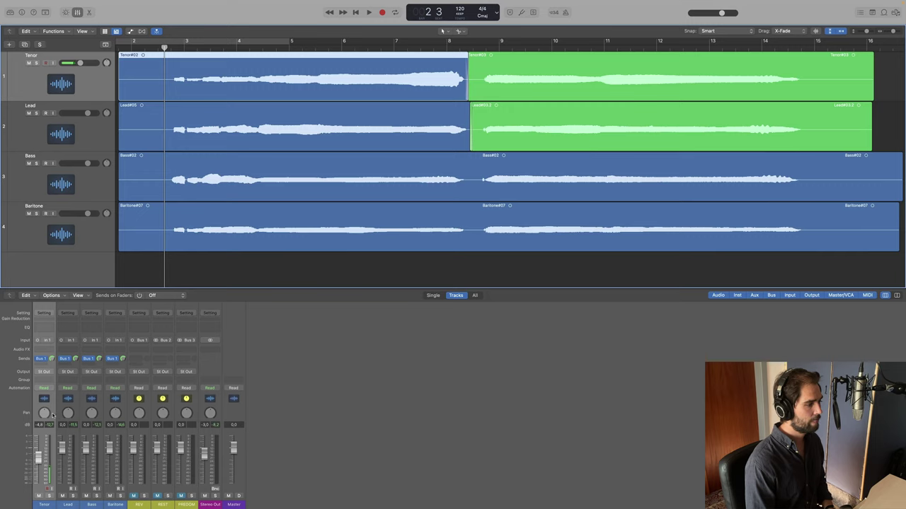
# Pan the four voice parts across the stereo field and set Tenor to -5.8, Lead to -2.0, Bass to -0.4 and Baritone to -3.0 dB.
pyautogui.click(44, 414)
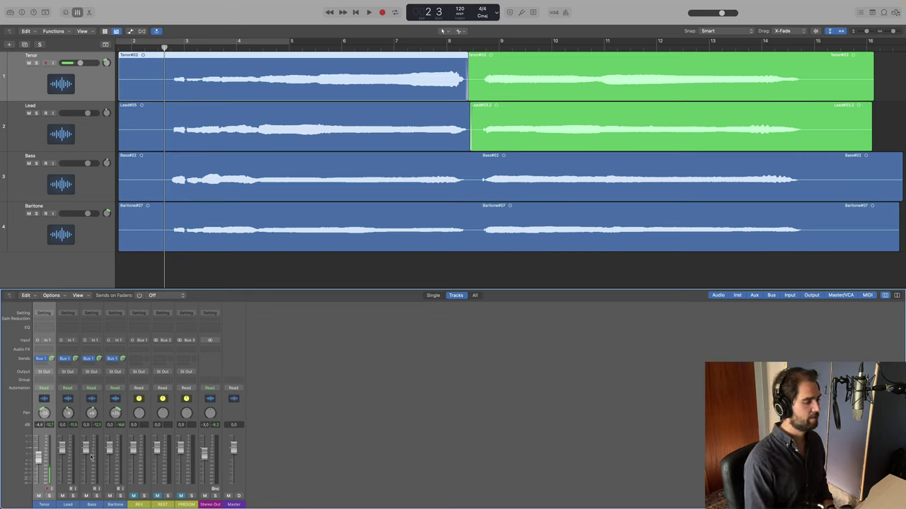
pyautogui.press('space')
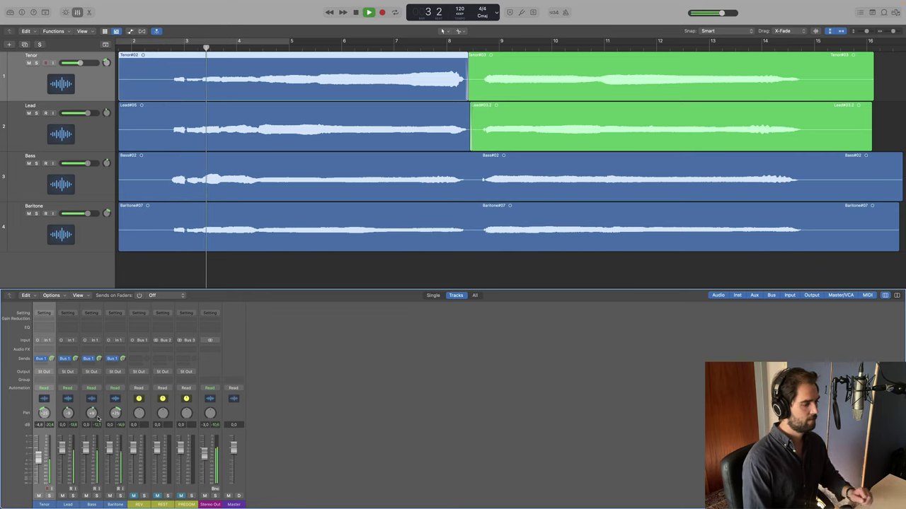
pyautogui.click(70, 464)
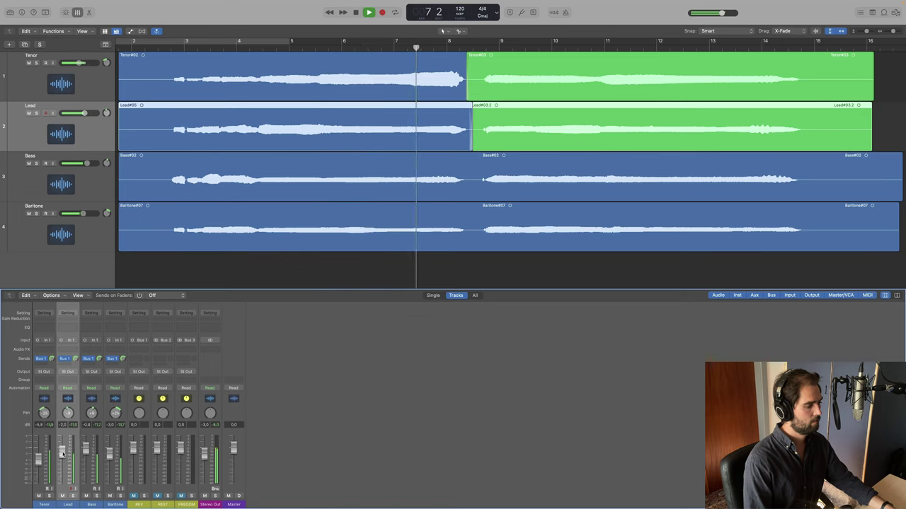
# Set the Bass region's gain to +1.7 dB during playback.
pyautogui.click(361, 177)
pyautogui.click(22, 12)
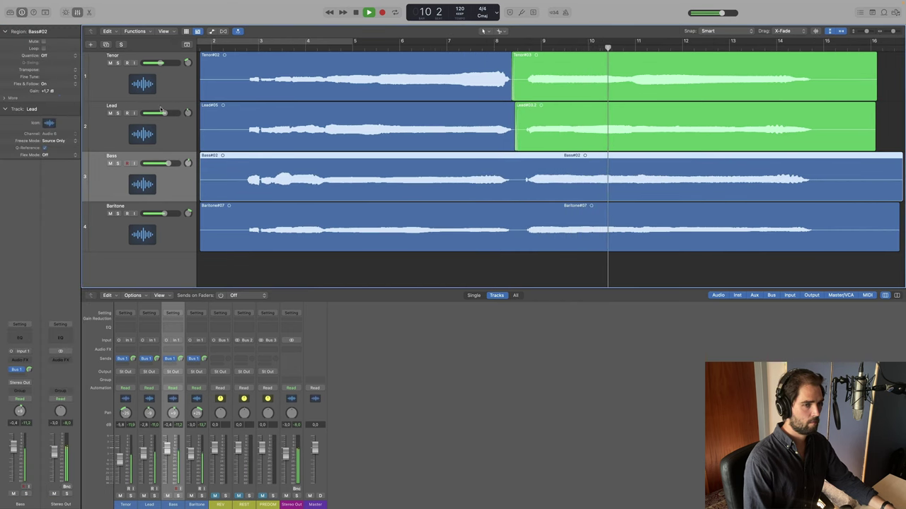
pyautogui.press('i')
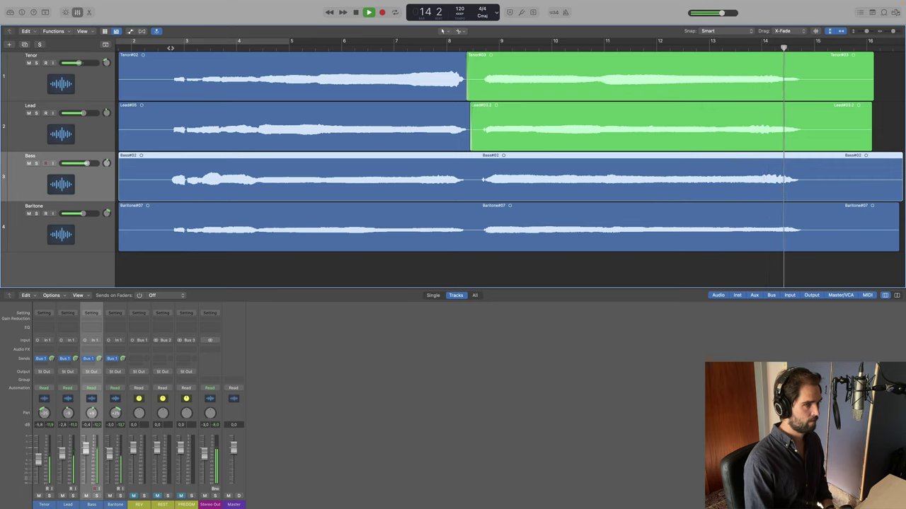
# Replay the chord around bars 4 to 5 and open the Bass region in the Flex Pitch editor.
pyautogui.press('space')
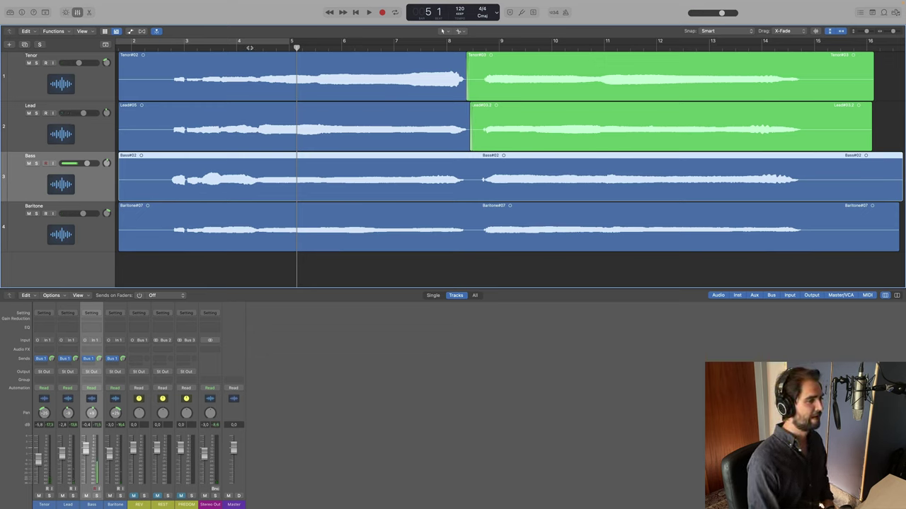
pyautogui.press(',')
pyautogui.press('space')
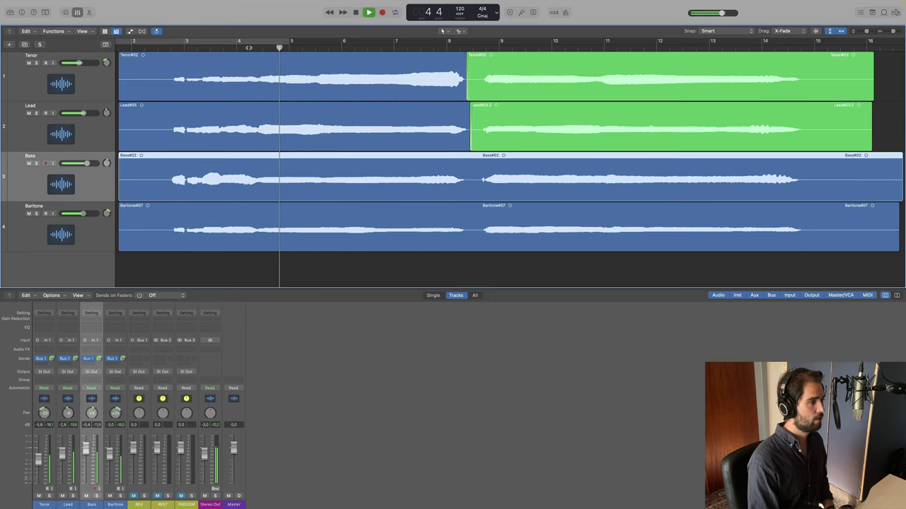
pyautogui.press('space')
pyautogui.press('e')
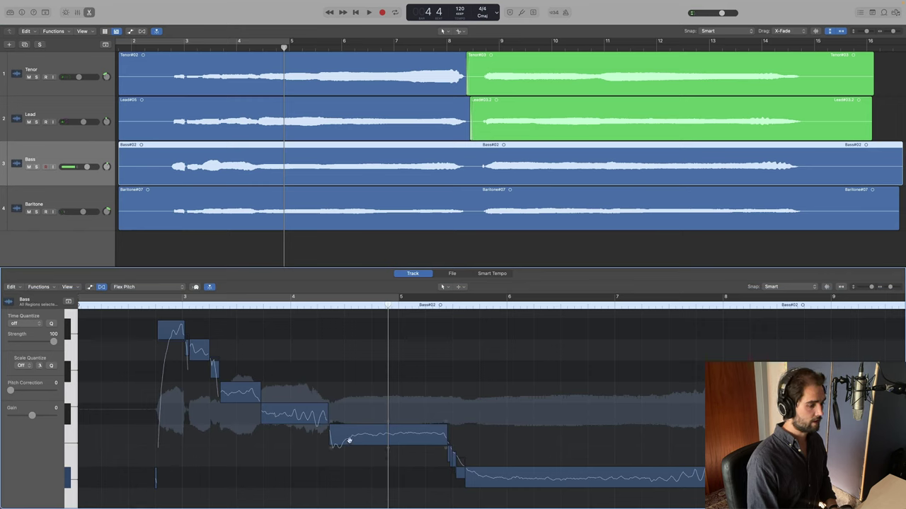
# Split the Bass note in bar 4 at about beat 3 with the Scissors Tool.
pyautogui.click(458, 287)
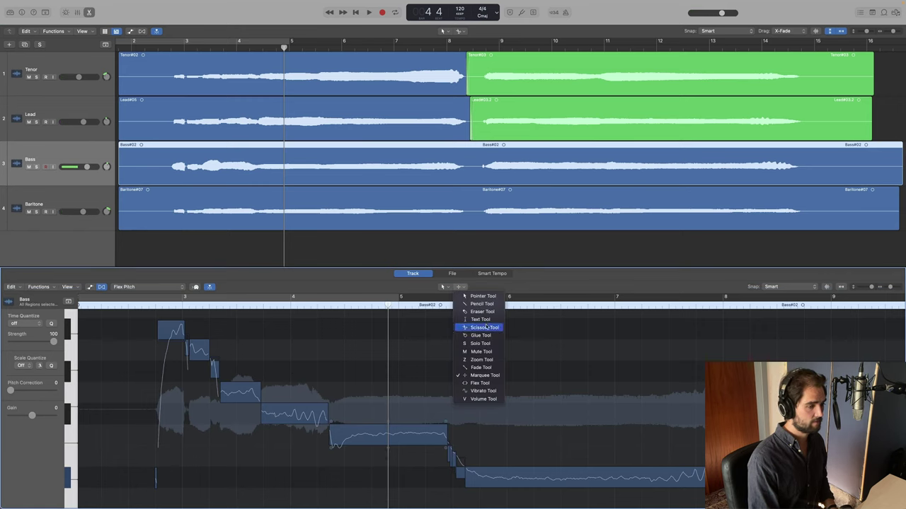
pyautogui.click(487, 329)
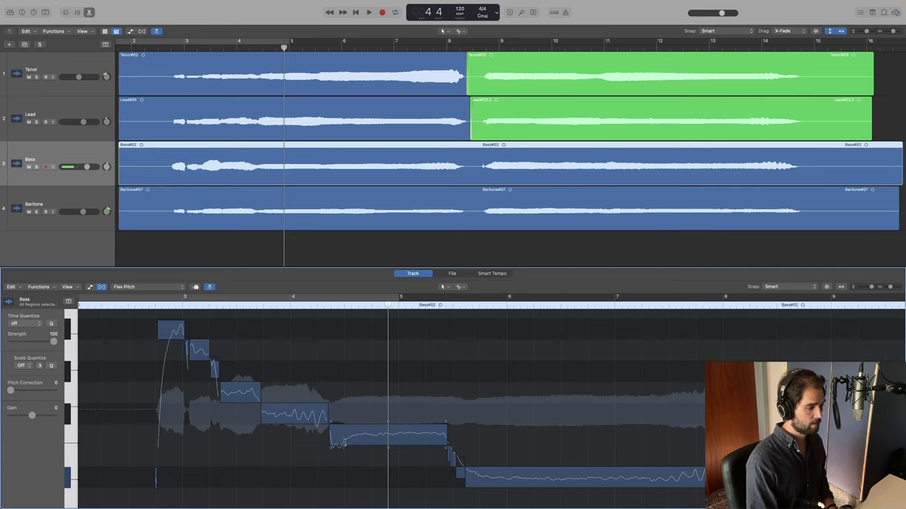
pyautogui.click(345, 442)
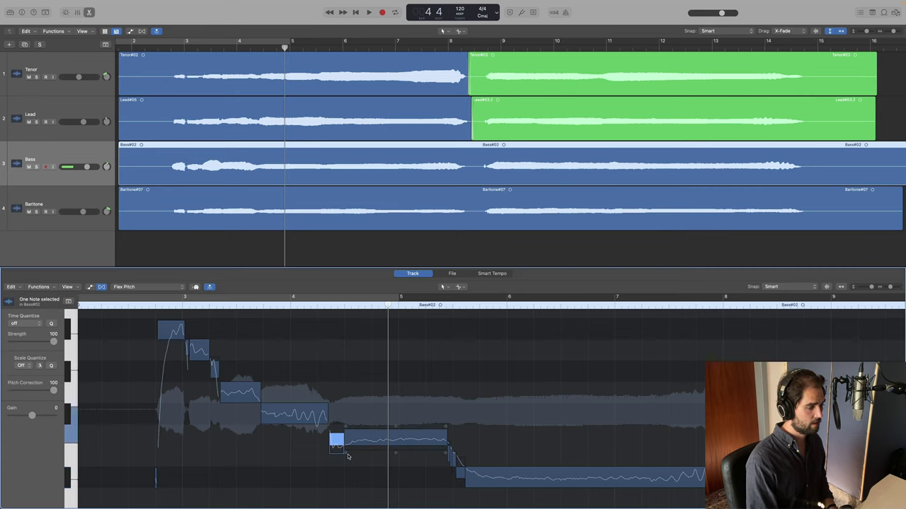
# Retune both parts of the split Bass note, setting pitch correction to 128 on the short part and 100 on the longer one.
pyautogui.moveTo(337, 429); pyautogui.dragTo(388, 413)
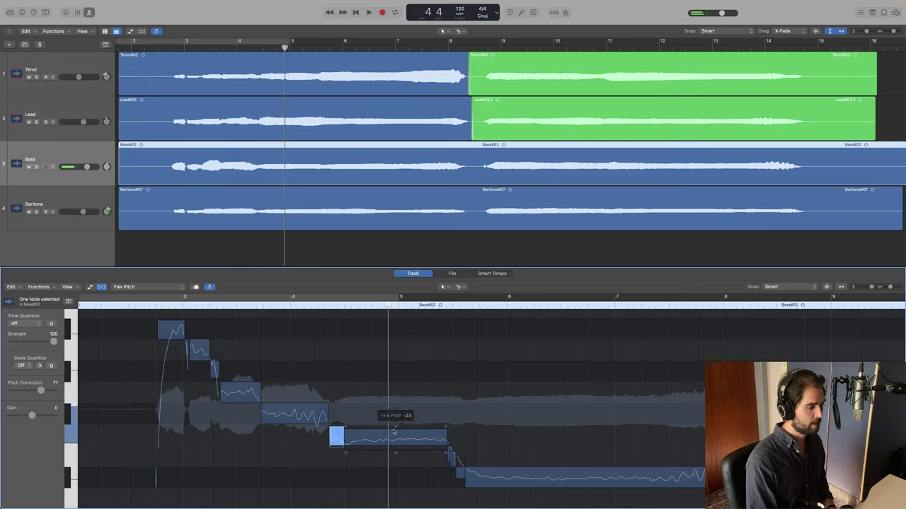
pyautogui.click(386, 435)
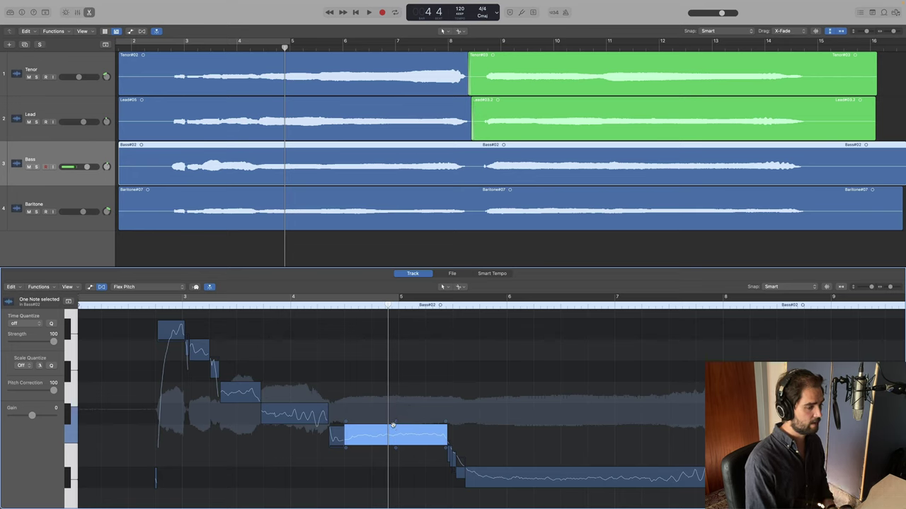
pyautogui.click(337, 425)
pyautogui.moveTo(336, 422); pyautogui.dragTo(336, 415)
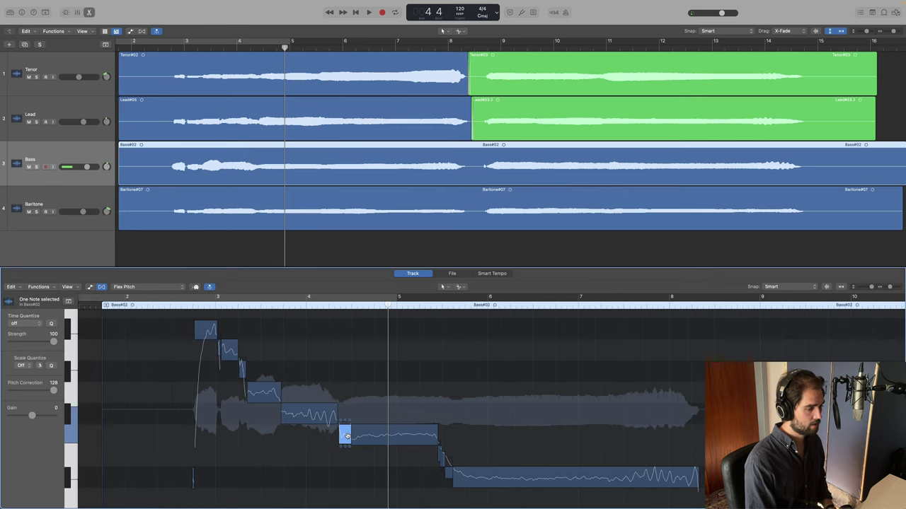
# Smooth the join in the split Bass note in bar 4, setting the pitch drift at the longer part's start to 0.12.
pyautogui.press('super+Right')
pyautogui.click(313, 433)
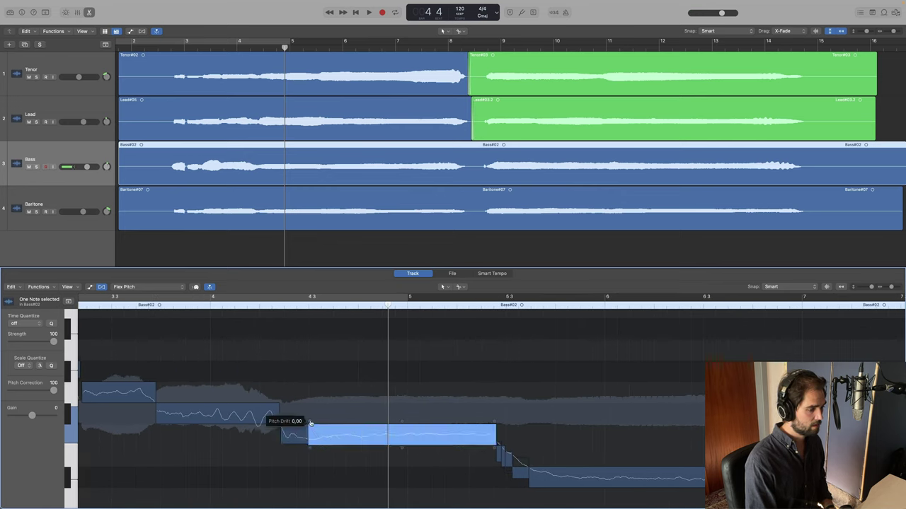
pyautogui.click(306, 422)
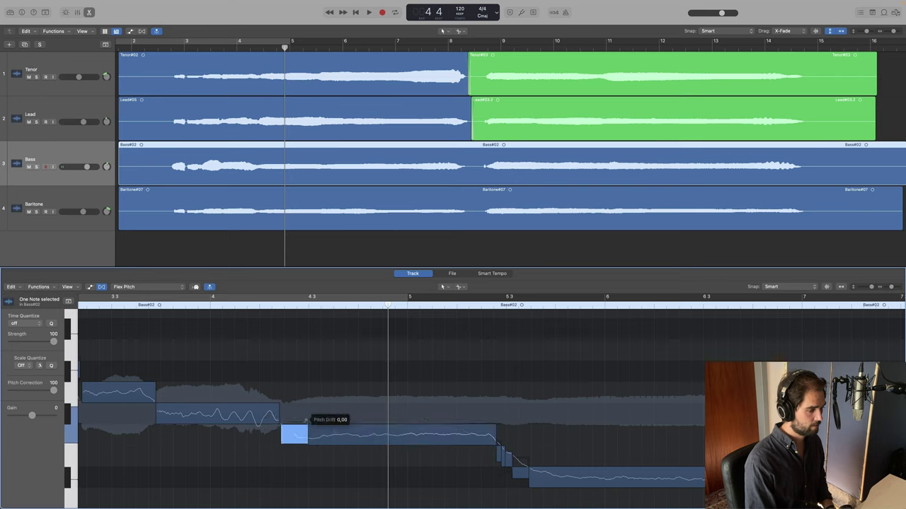
pyautogui.moveTo(306, 420); pyautogui.dragTo(310, 423)
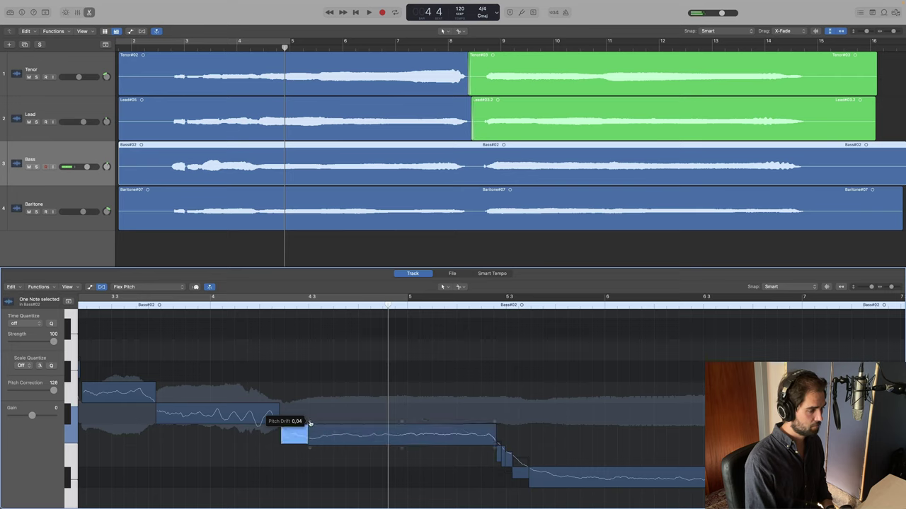
pyautogui.click(310, 423)
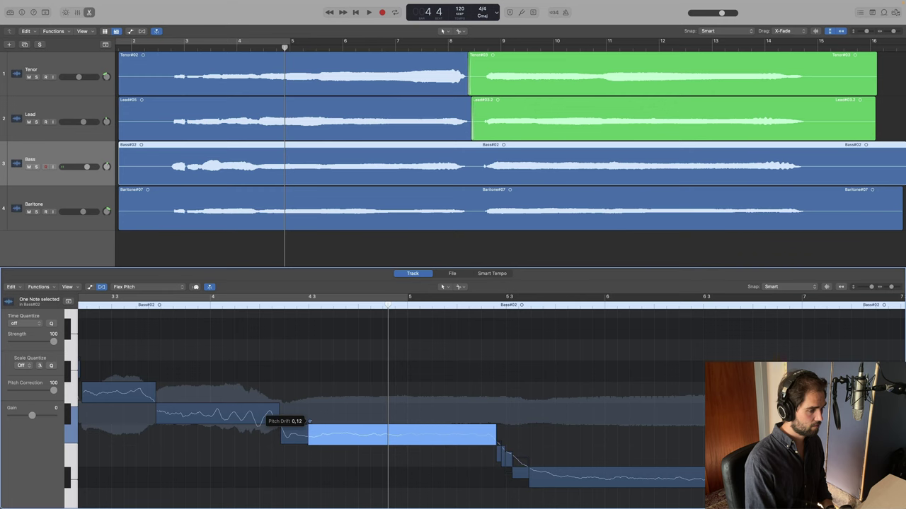
# Play all four parts from bar 4 to about bar 8 to check the retuned Bass note.
pyautogui.press('space')
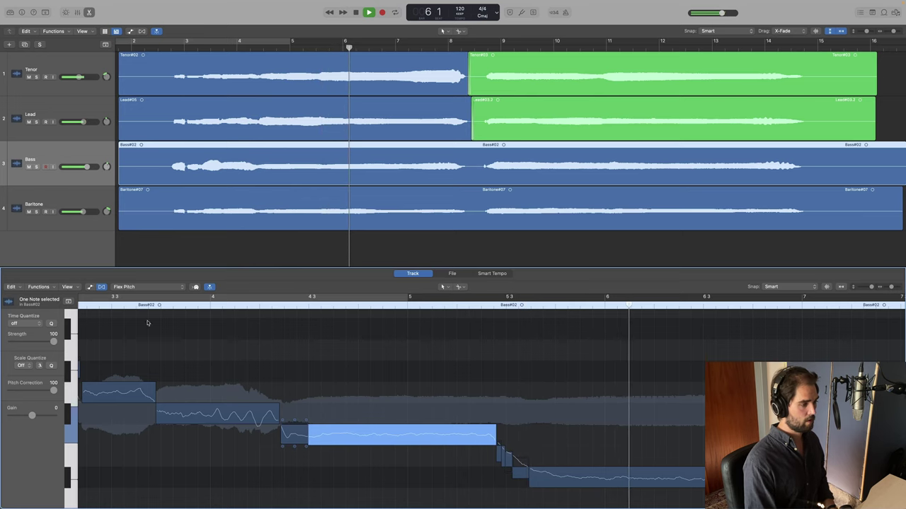
pyautogui.press('space')
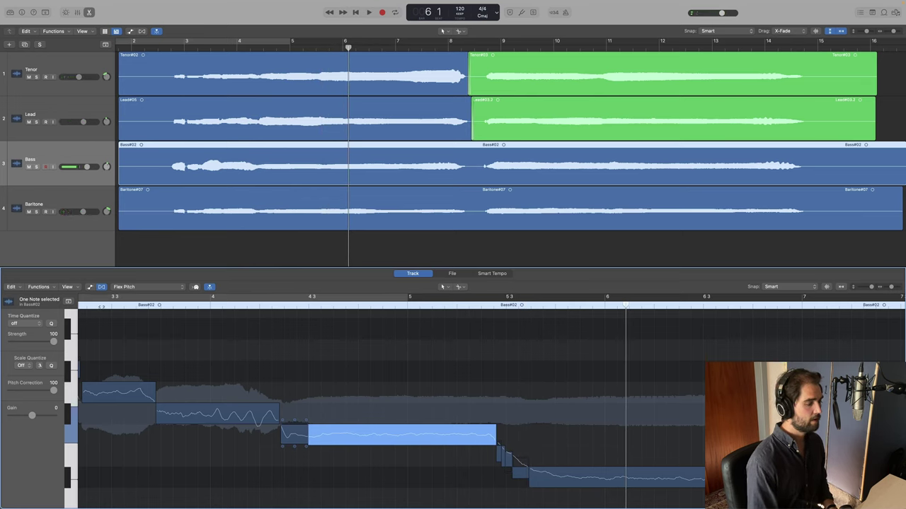
pyautogui.press('space')
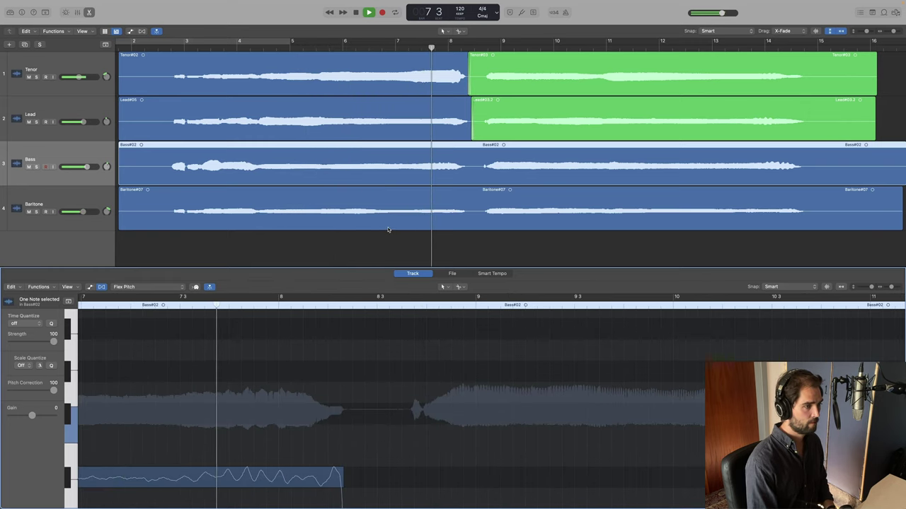
pyautogui.press('space')
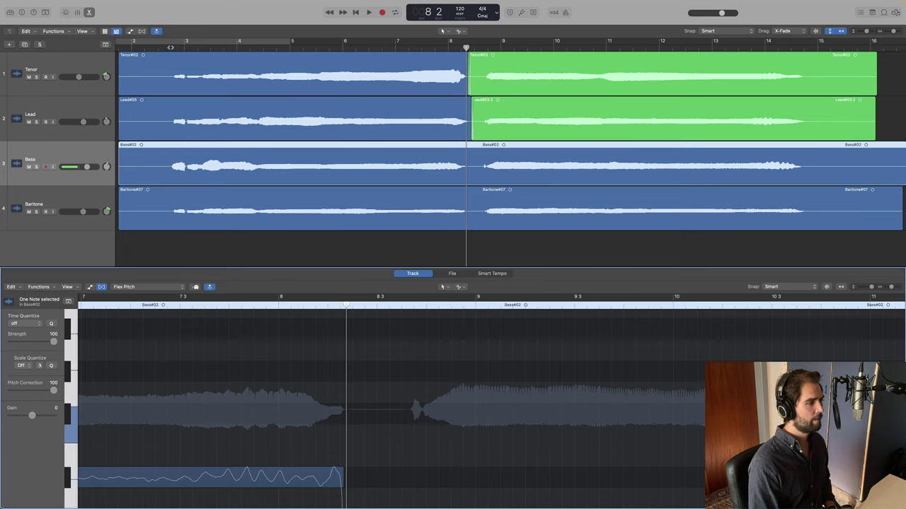
# Close the audio editor and replay the opening entrance of all four parts from bar 2, beat 4.
pyautogui.click(171, 47)
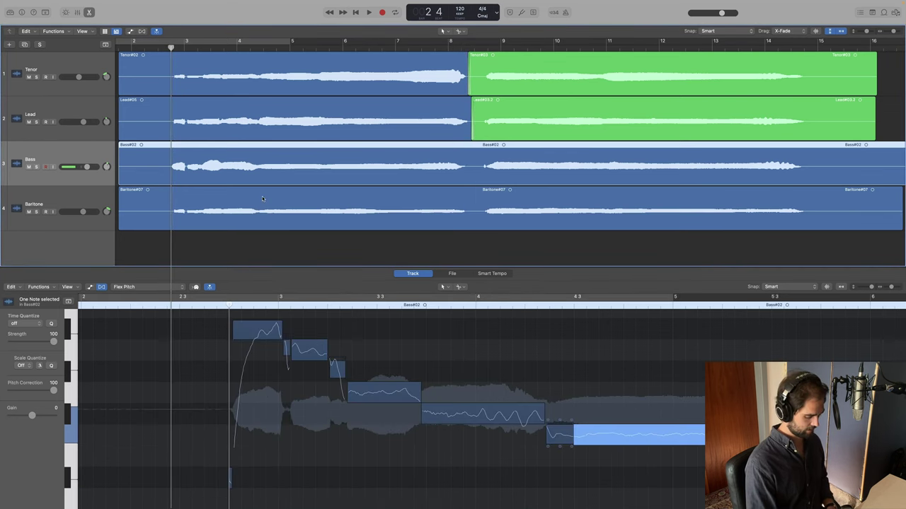
pyautogui.press('e')
pyautogui.scroll(5, 288, 198)
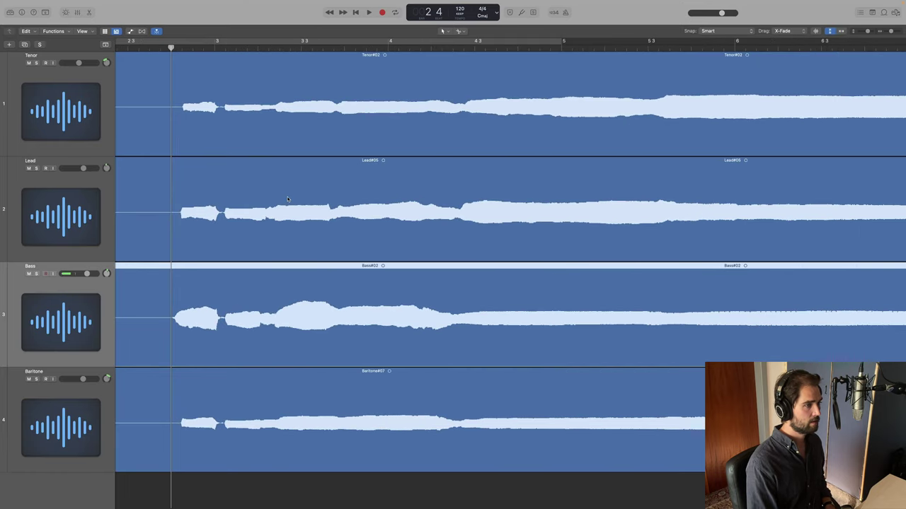
pyautogui.press('space')
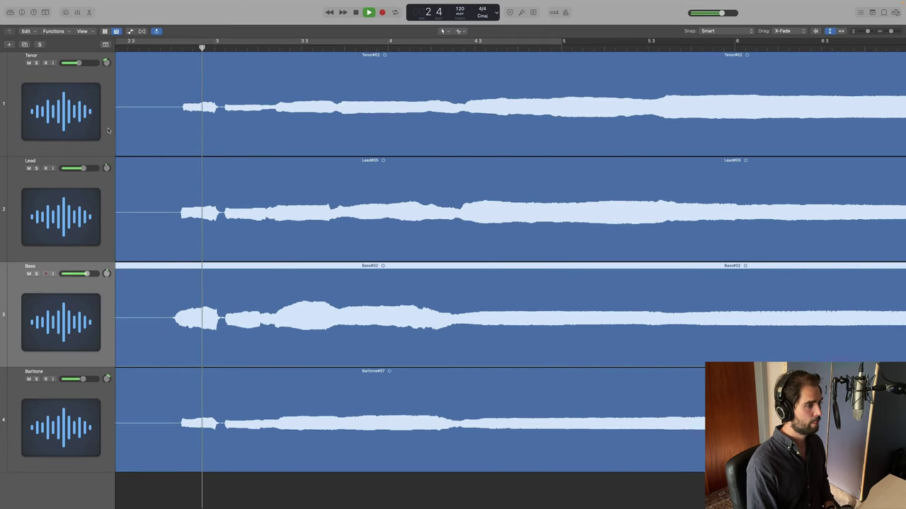
pyautogui.click(168, 46)
pyautogui.click(167, 47)
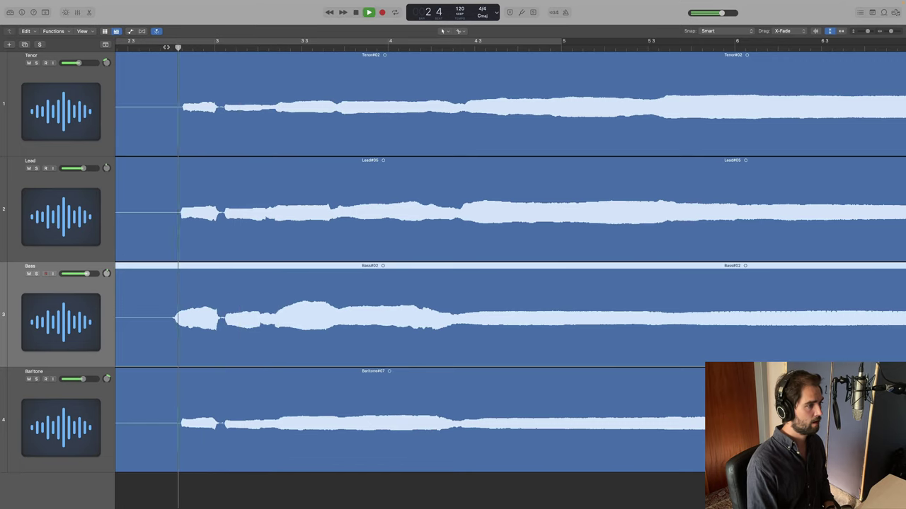
# Open the Bass region in the Flex Pitch editor and shift its first two notes slightly later in bar 2, beat 4.
pyautogui.doubleClick(184, 311)
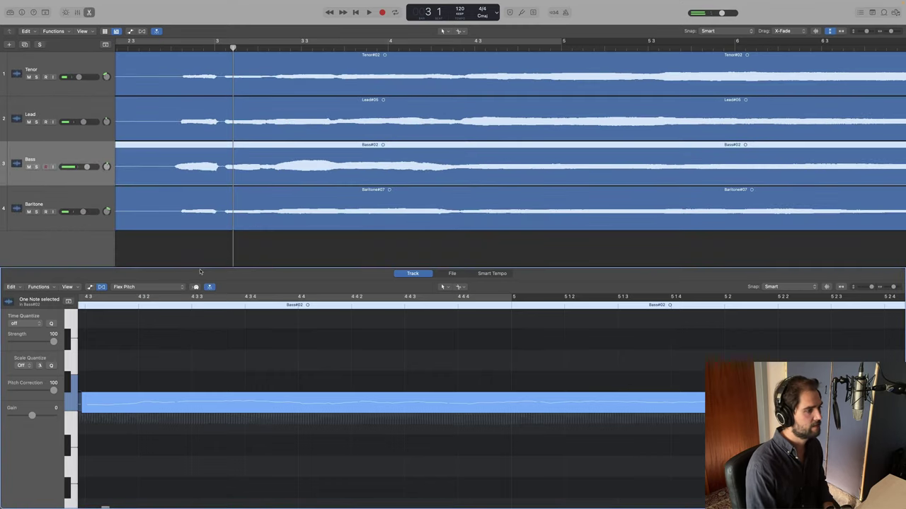
pyautogui.press('space')
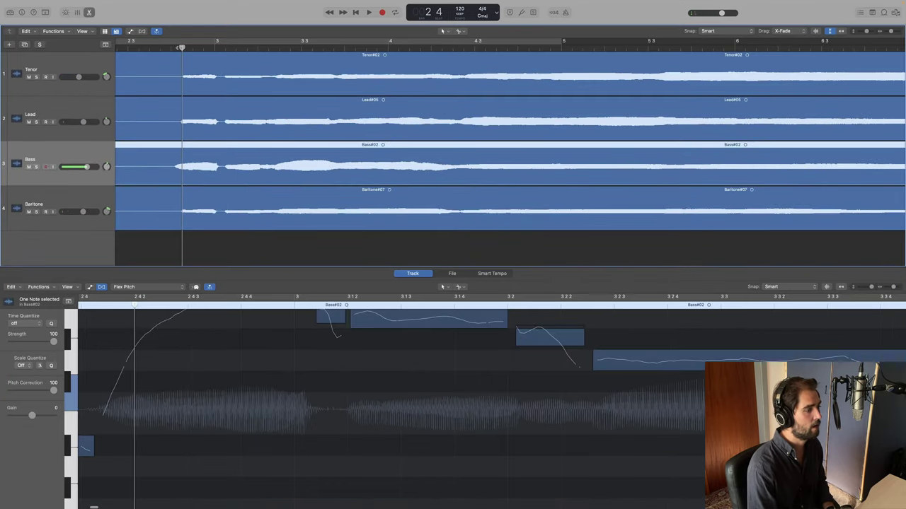
pyautogui.scroll(2, 246, 418)
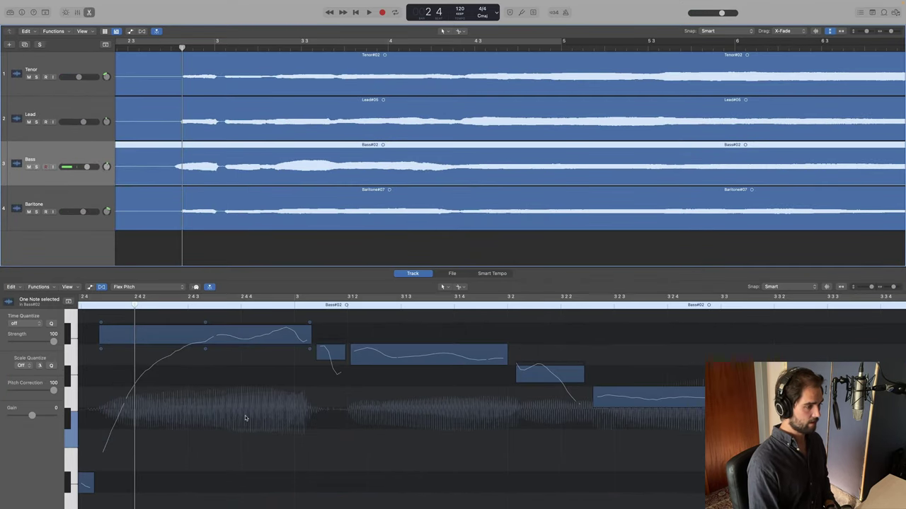
pyautogui.scroll(-5, 243, 418)
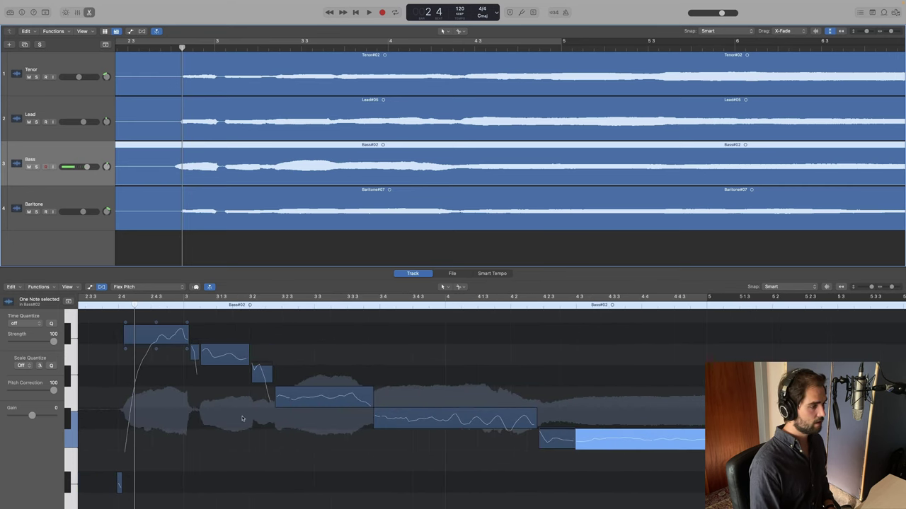
pyautogui.moveTo(89, 336); pyautogui.dragTo(162, 499)
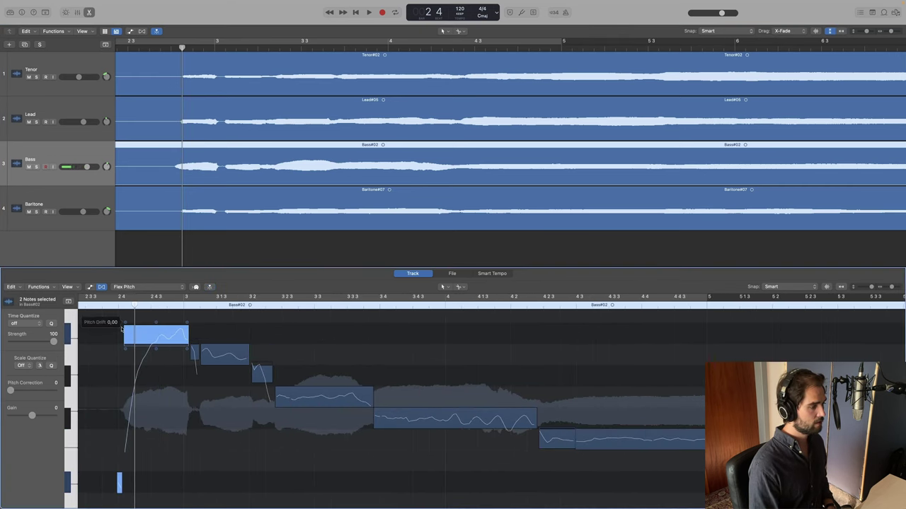
pyautogui.moveTo(125, 330); pyautogui.dragTo(131, 330)
pyautogui.click(175, 47)
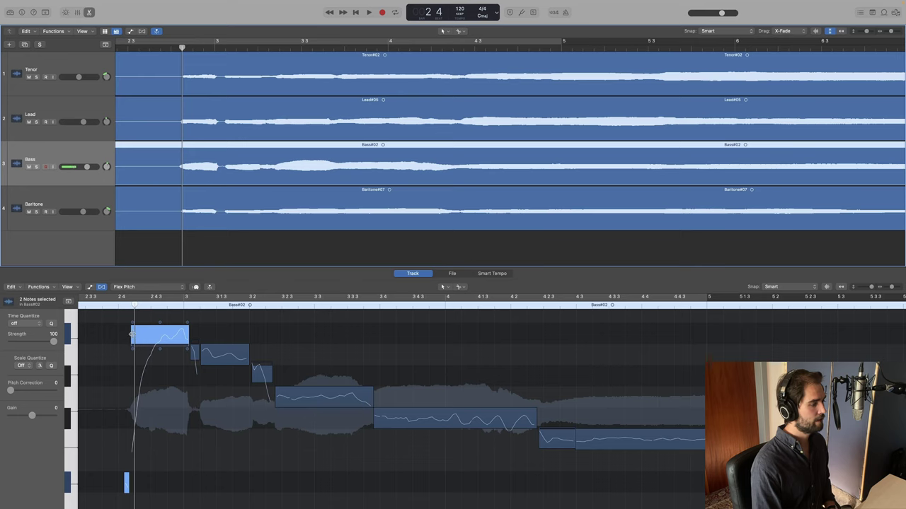
pyautogui.moveTo(132, 334); pyautogui.dragTo(135, 335)
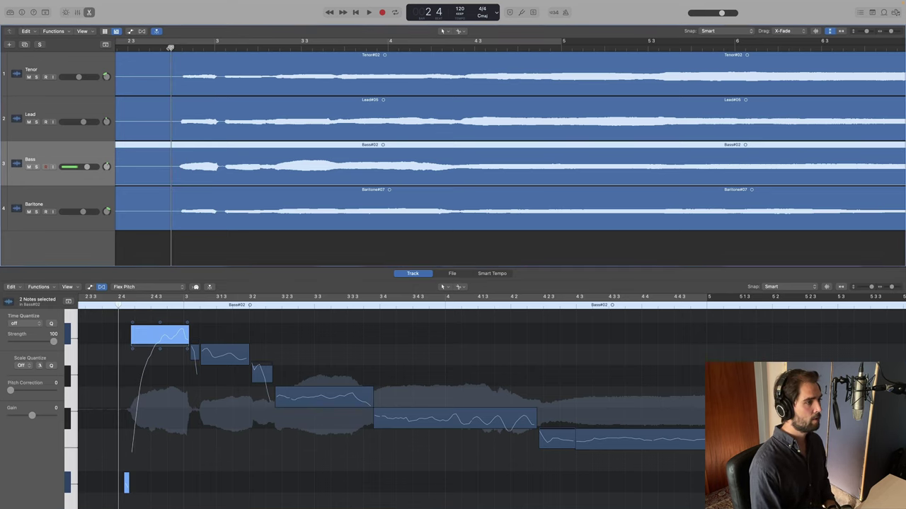
# Show Flex on the tracks and replay the chord change in bar 4 with the Tenor part in the editor.
pyautogui.press('super+f')
pyautogui.press('space')
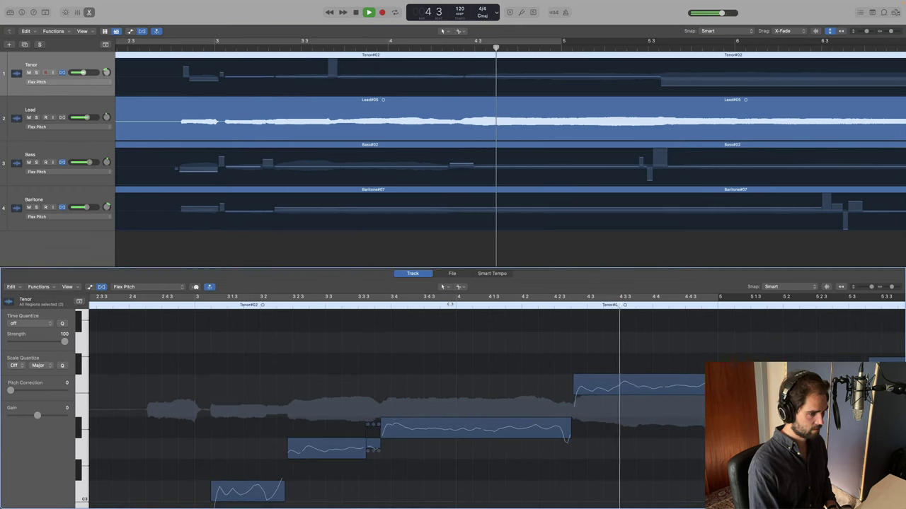
pyautogui.click(487, 307)
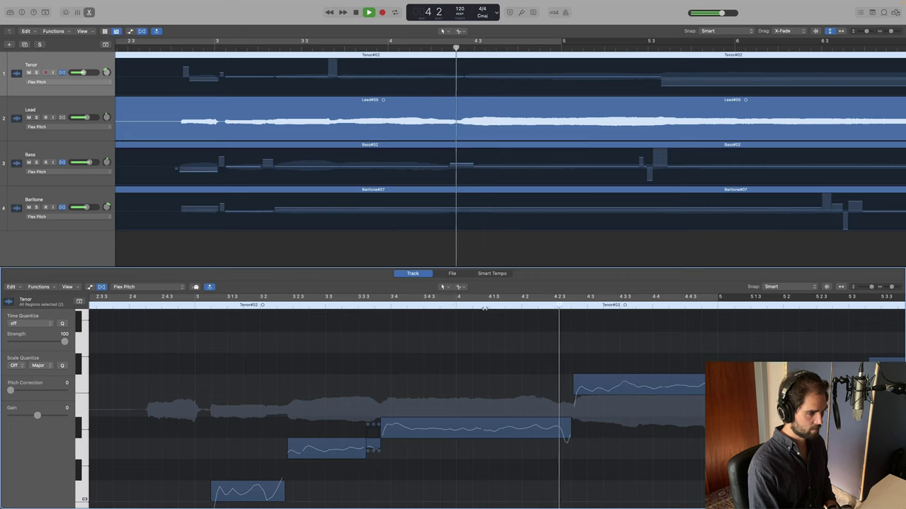
pyautogui.press('space')
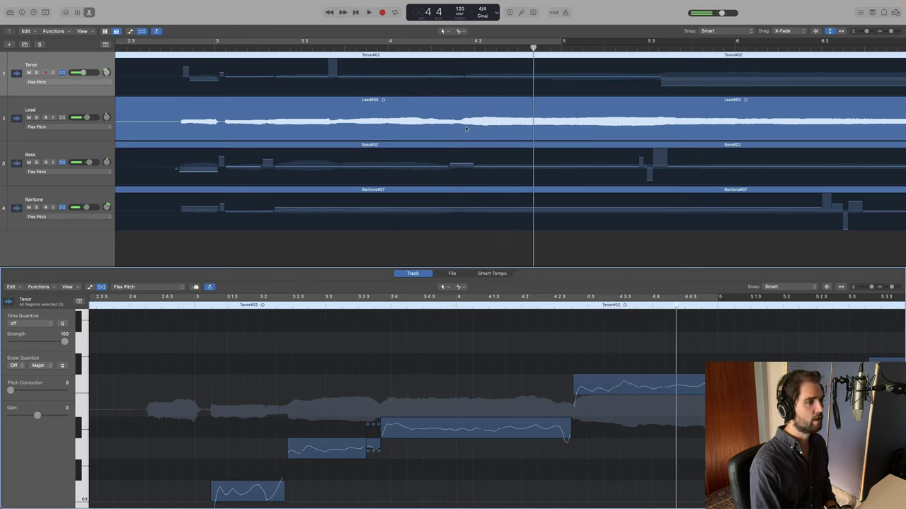
# Enable Flex on the Lead track in Flex Pitch mode.
pyautogui.click(71, 120)
pyautogui.click(71, 127)
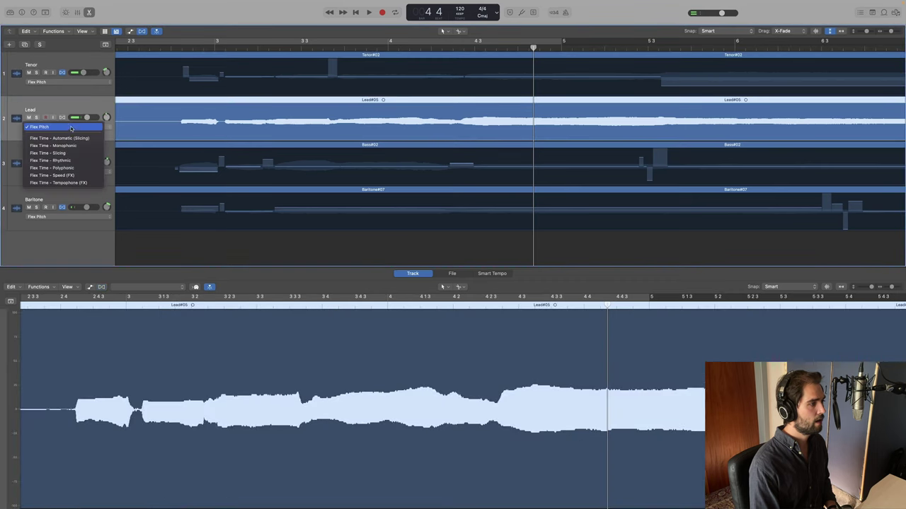
pyautogui.click(60, 126)
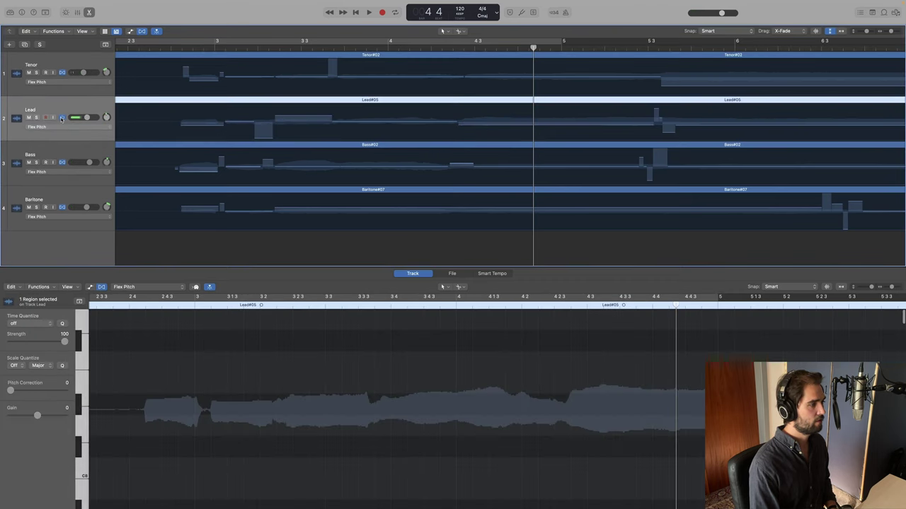
# Select the first Tenor region, hide Flex in the tracks area and replay the chord change from bar 4, beat 2.
pyautogui.click(457, 58)
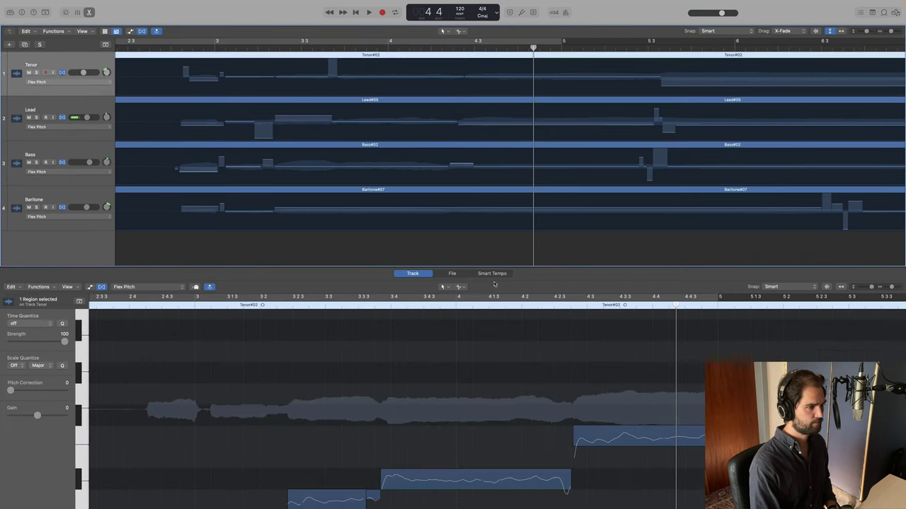
pyautogui.click(142, 32)
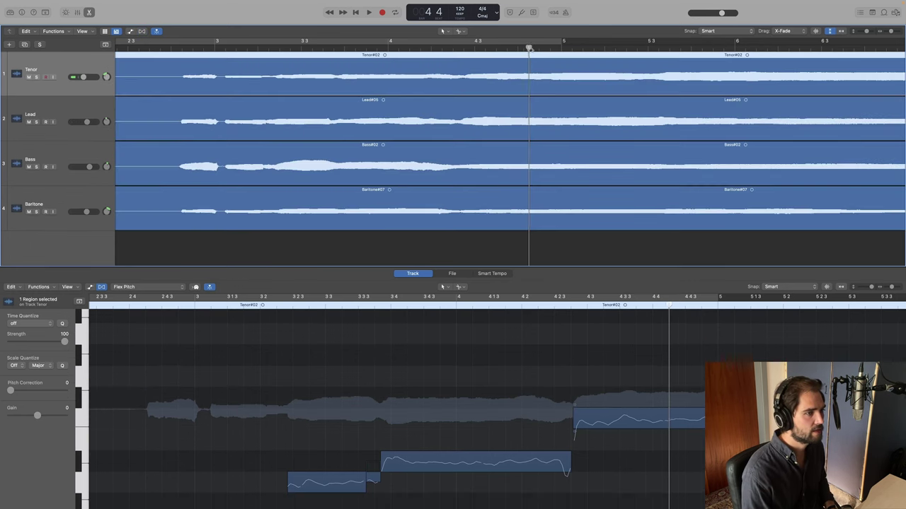
pyautogui.press('space')
pyautogui.press('space')
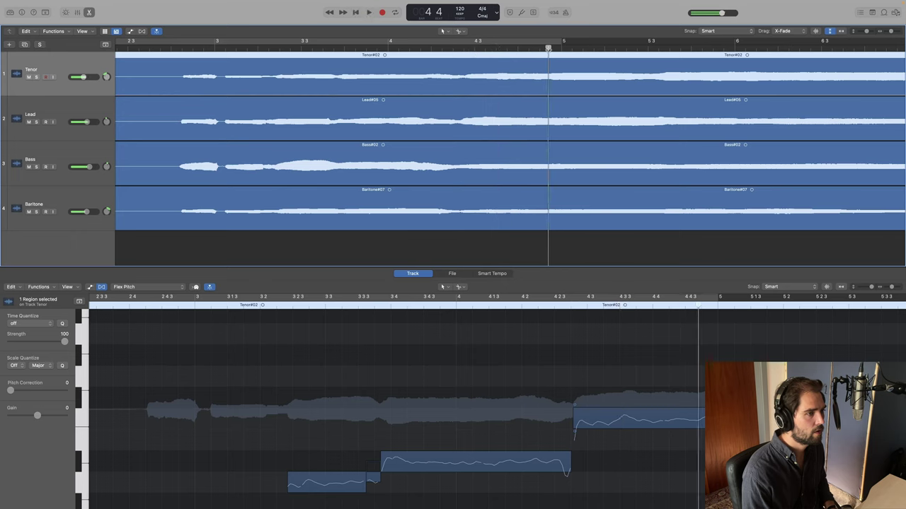
pyautogui.doubleClick(424, 47)
pyautogui.click(426, 47)
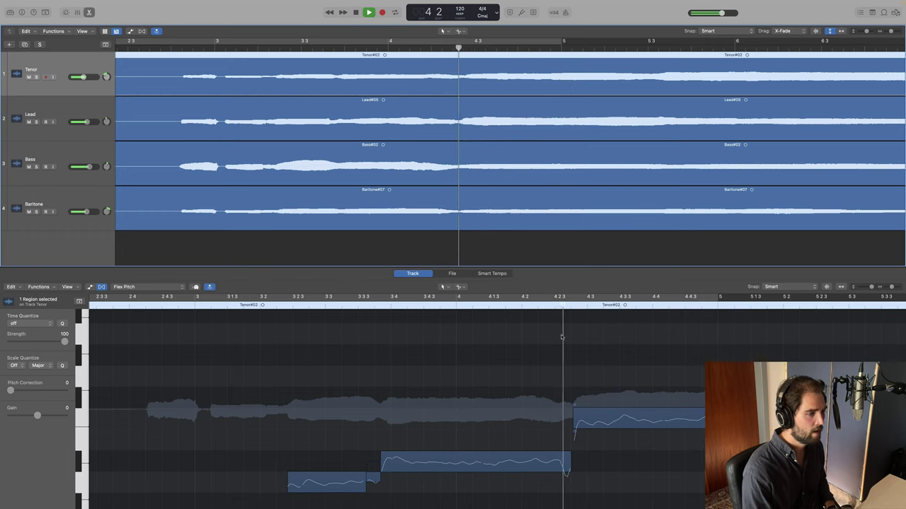
# Start the Tenor's F3 note in bar 4 earlier, at position 4 2 3 221, and replay the chord change.
pyautogui.press('space')
pyautogui.moveTo(574, 420); pyautogui.dragTo(570, 420)
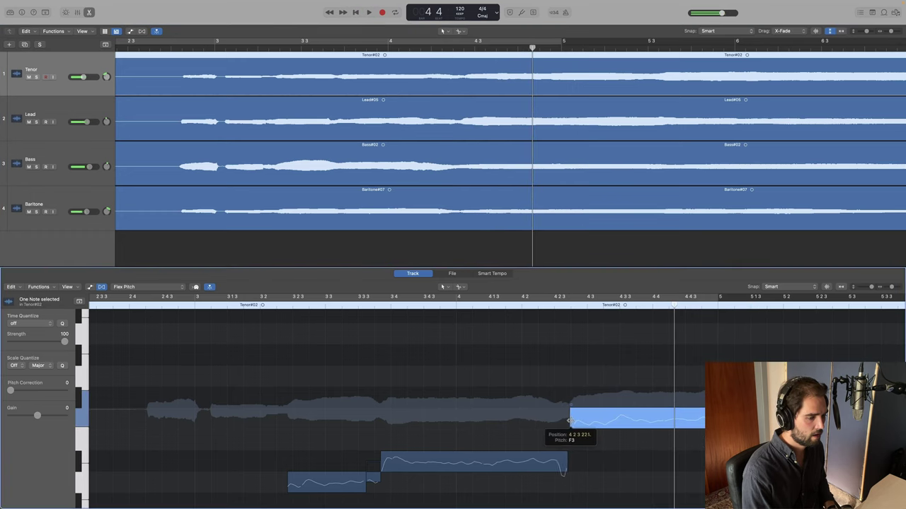
pyautogui.doubleClick(515, 308)
pyautogui.click(513, 307)
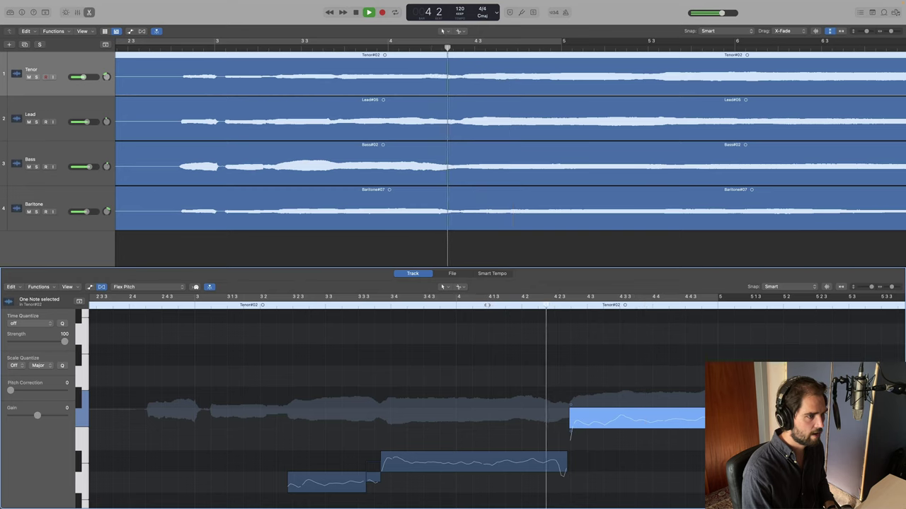
pyautogui.click(465, 304)
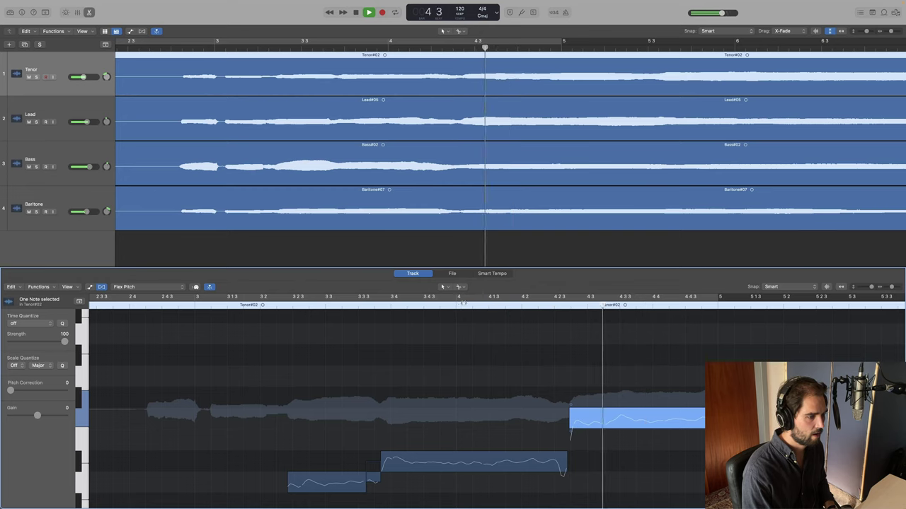
pyautogui.click(456, 64)
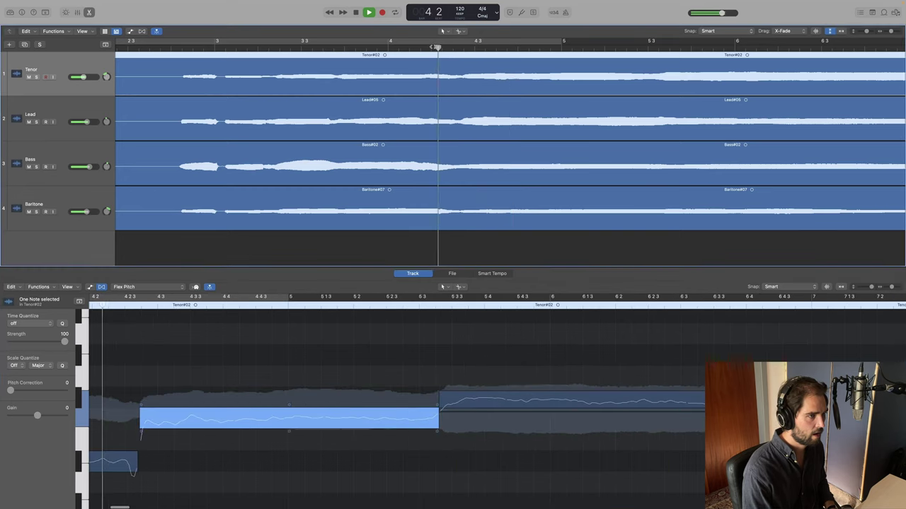
# Split the Tenor's F3 note shortly after bar 4, beat 3, set its first part's pitch correction to 100 and replay it.
pyautogui.press('space')
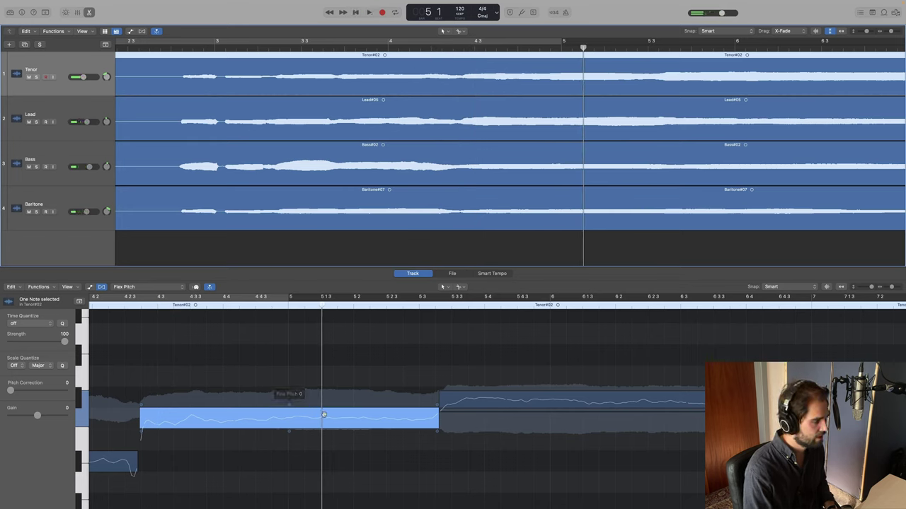
pyautogui.doubleClick(190, 422)
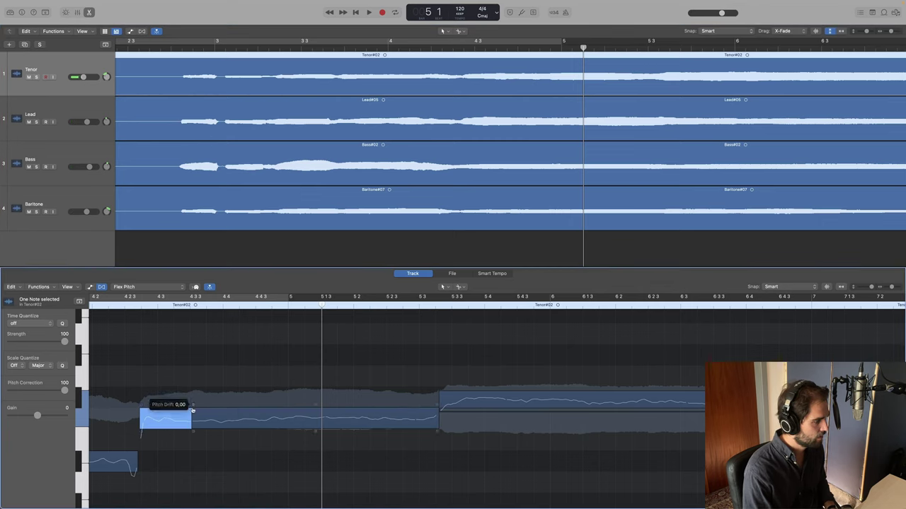
pyautogui.hotkey('shift', 'space')
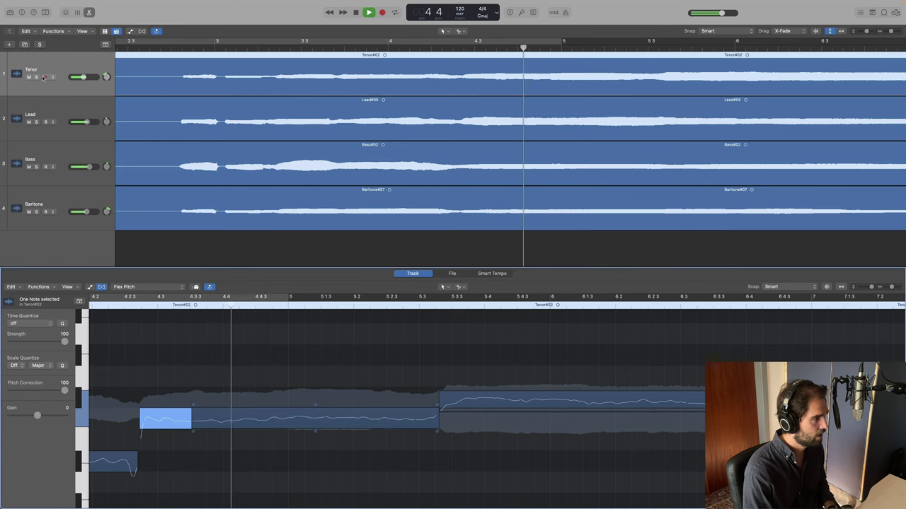
# Solo the Tenor track to replay its bar 4 chord change on its own, then unsolo it.
pyautogui.press('space')
pyautogui.click(37, 77)
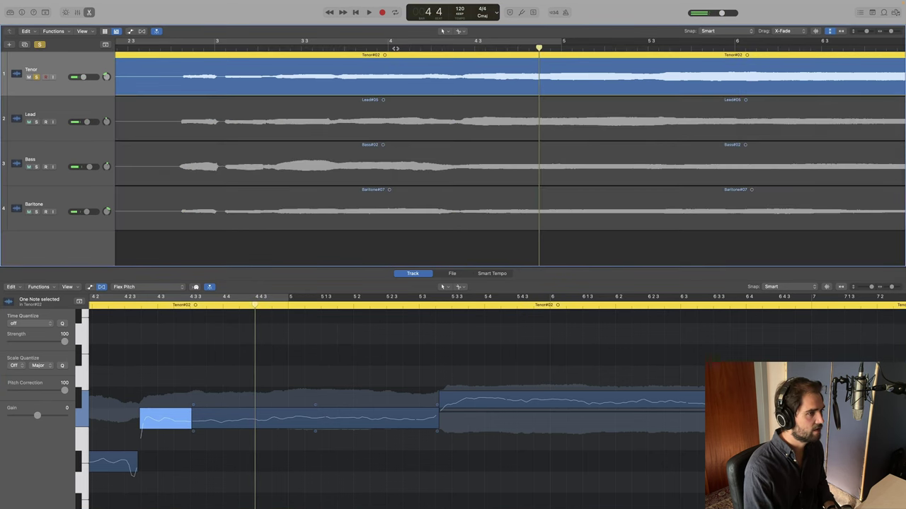
pyautogui.hotkey('shift', 'space')
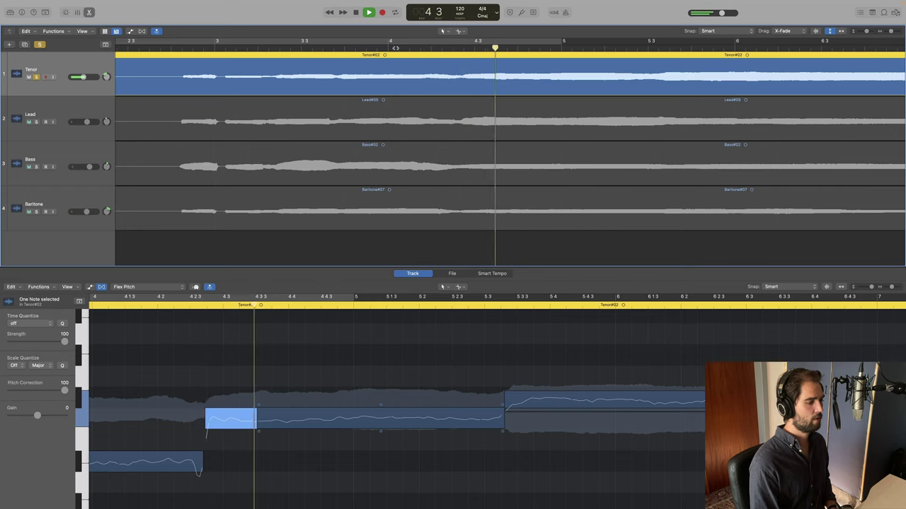
pyautogui.hotkey('shift', 'space')
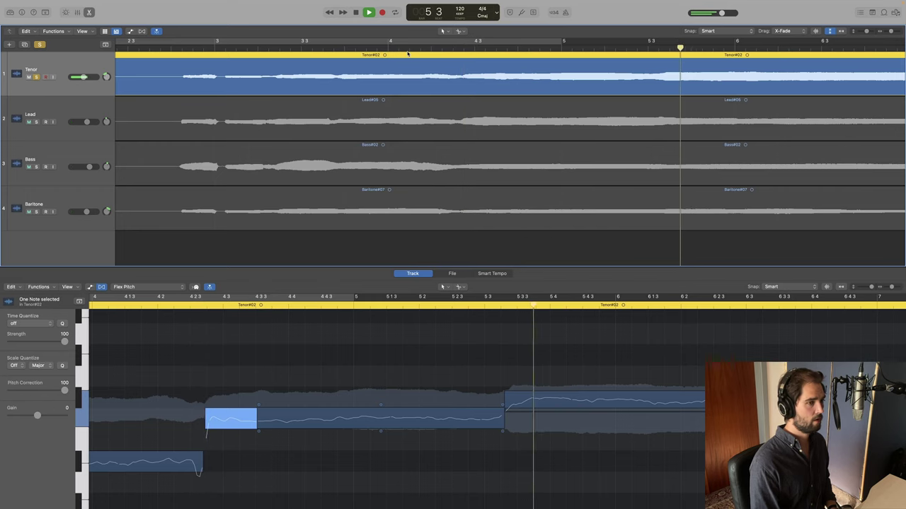
pyautogui.press('space')
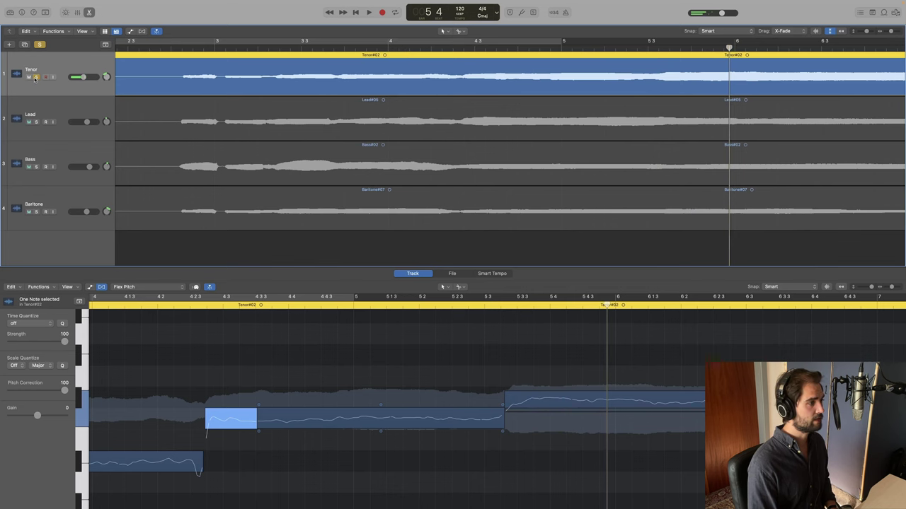
pyautogui.click(36, 77)
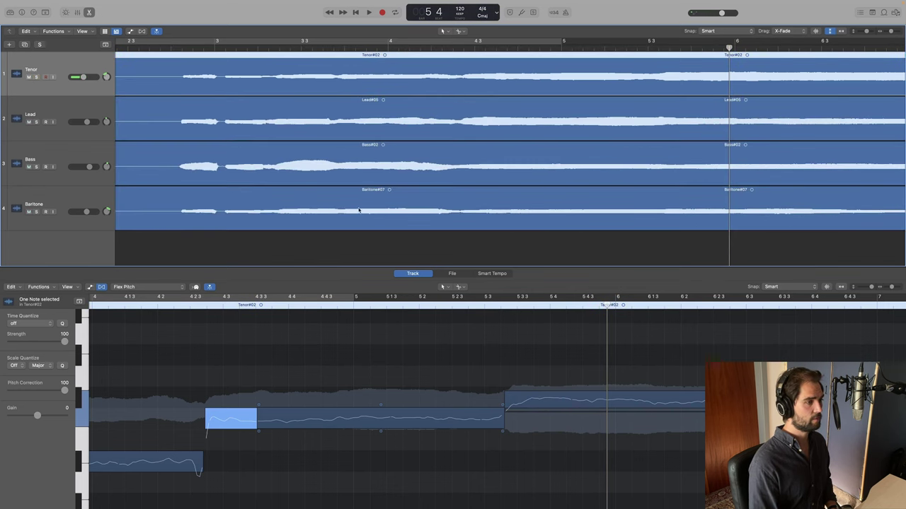
# Deselect the regions and replay the bar 4 chord change with all four voices.
pyautogui.click(420, 243)
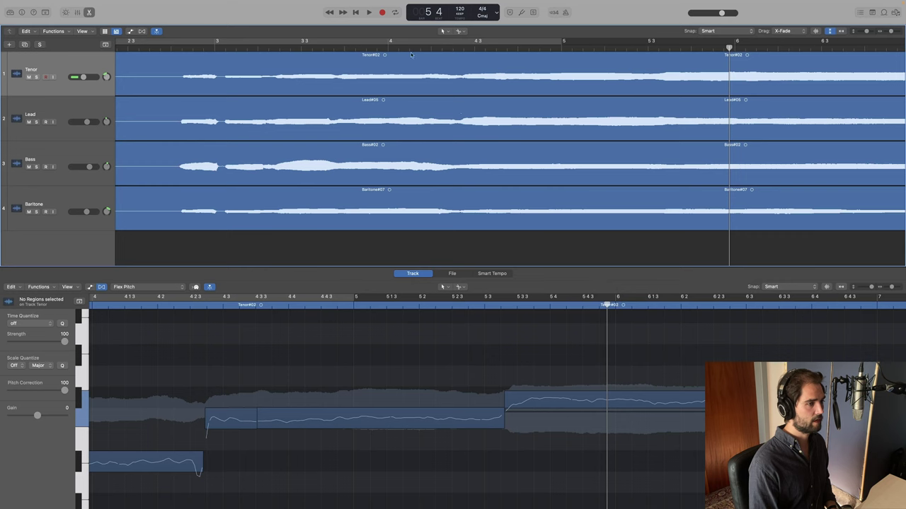
pyautogui.click(340, 47)
pyautogui.press('space')
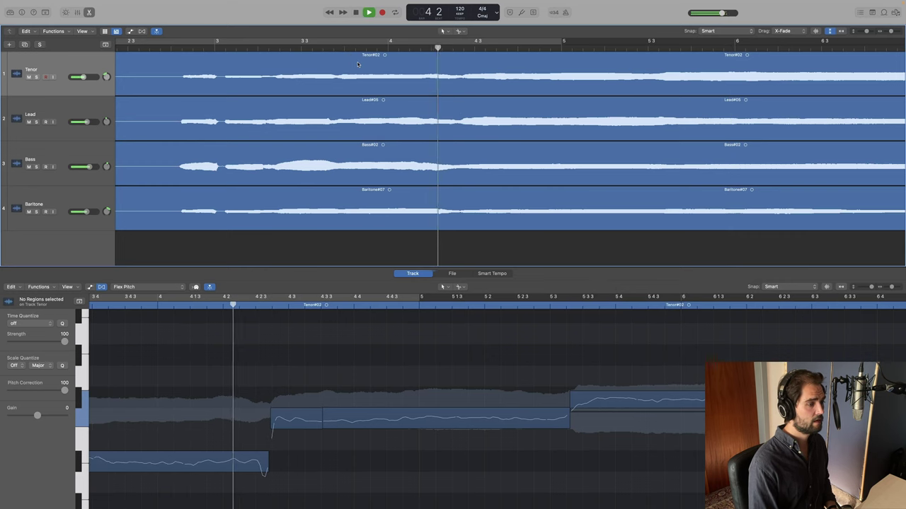
pyautogui.press('space')
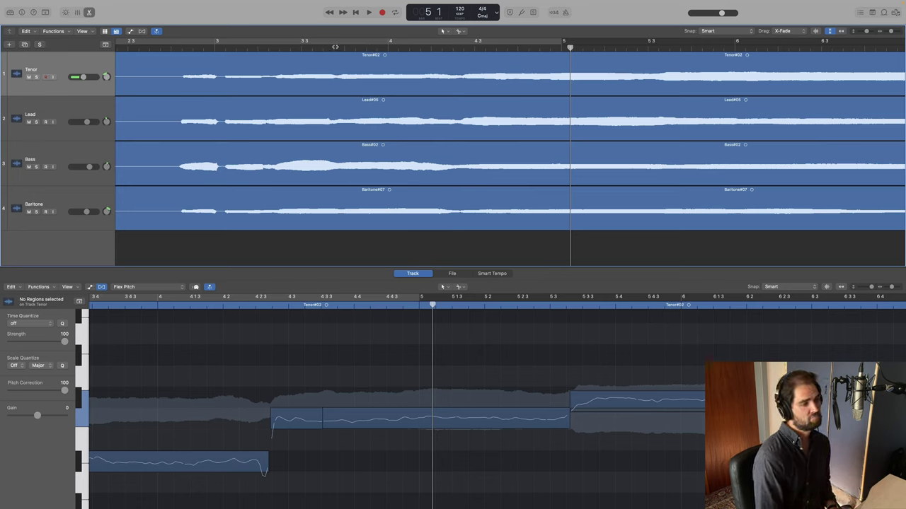
pyautogui.doubleClick(335, 46)
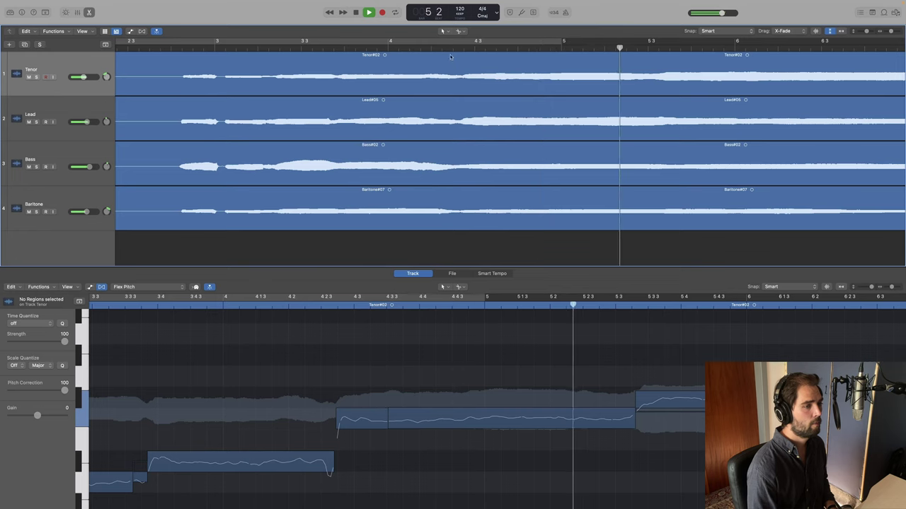
pyautogui.click(396, 45)
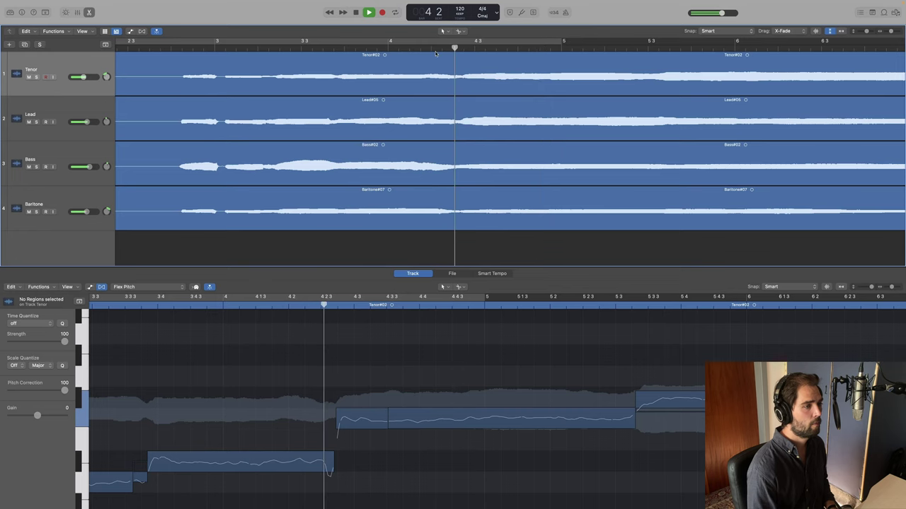
pyautogui.click(396, 45)
# Mute the Baritone track, show the Bass region's notes and replay the bar 4 chord change.
pyautogui.click(400, 47)
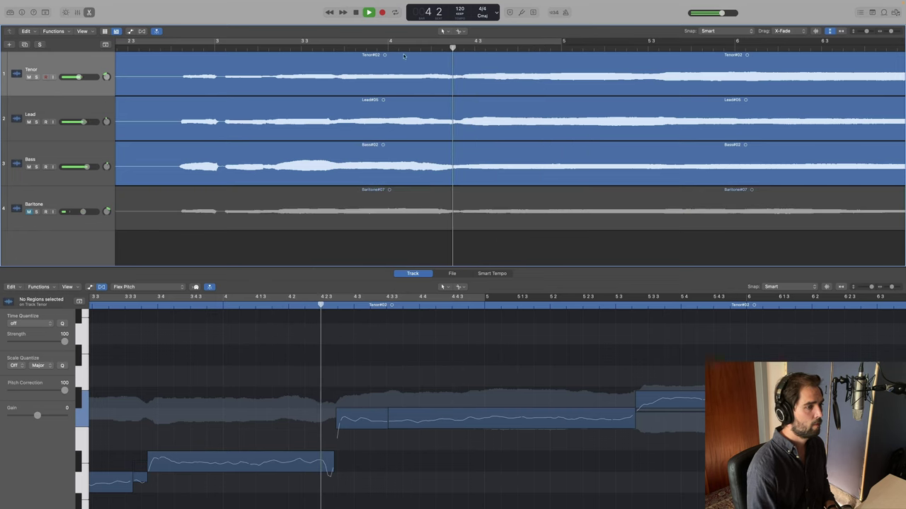
pyautogui.click(481, 182)
pyautogui.press('space')
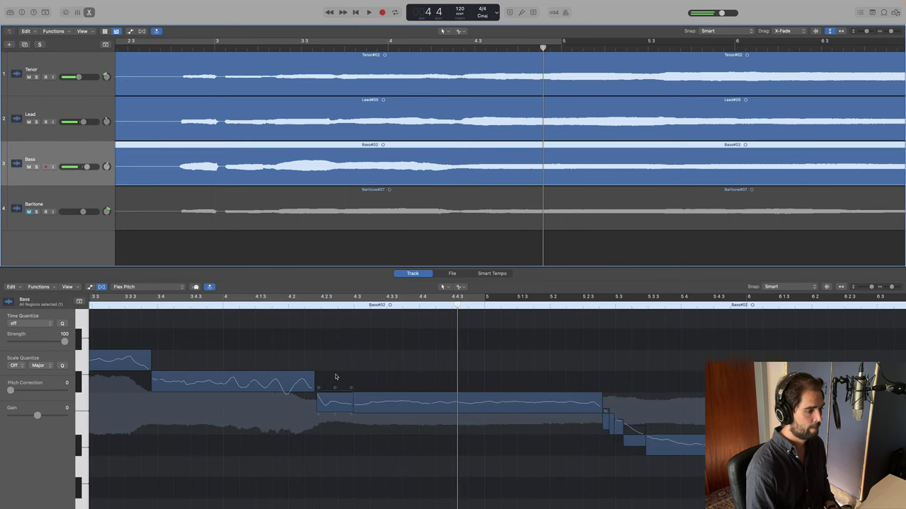
pyautogui.press('space')
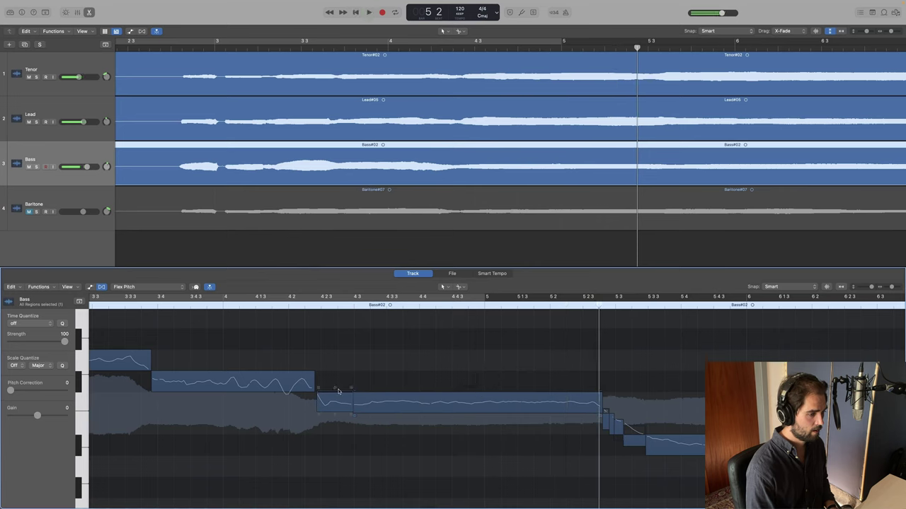
pyautogui.press('space')
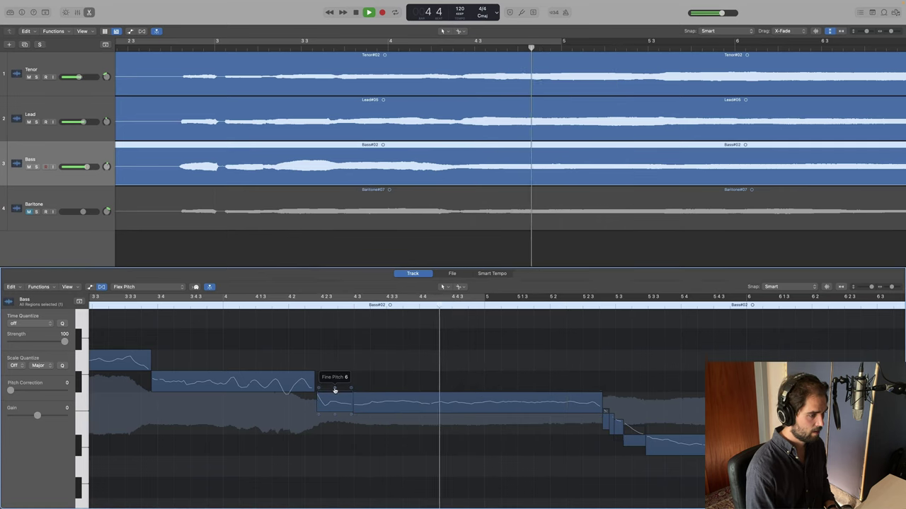
# Set the starting pitch drift of the Bass's long note at bar 4, beat 3 to about 0.20 and replay it.
pyautogui.press('space')
pyautogui.moveTo(356, 391); pyautogui.dragTo(354, 390)
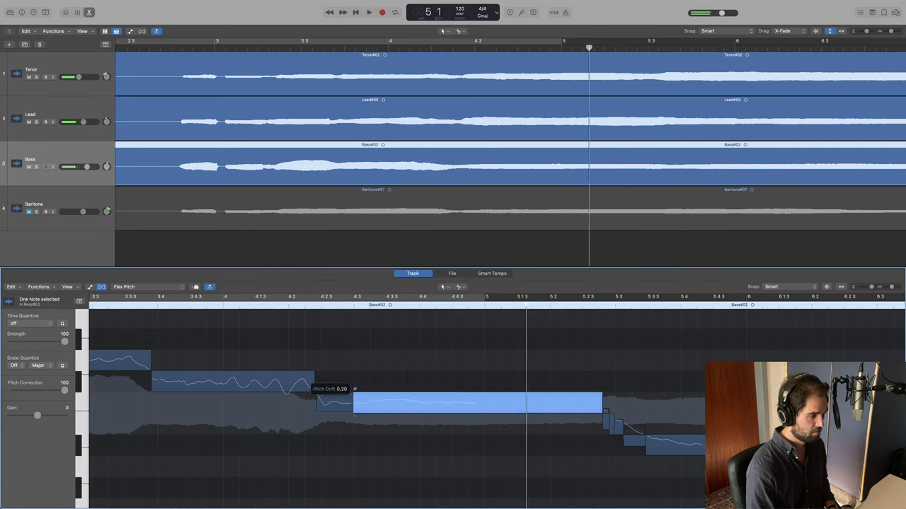
pyautogui.press('space')
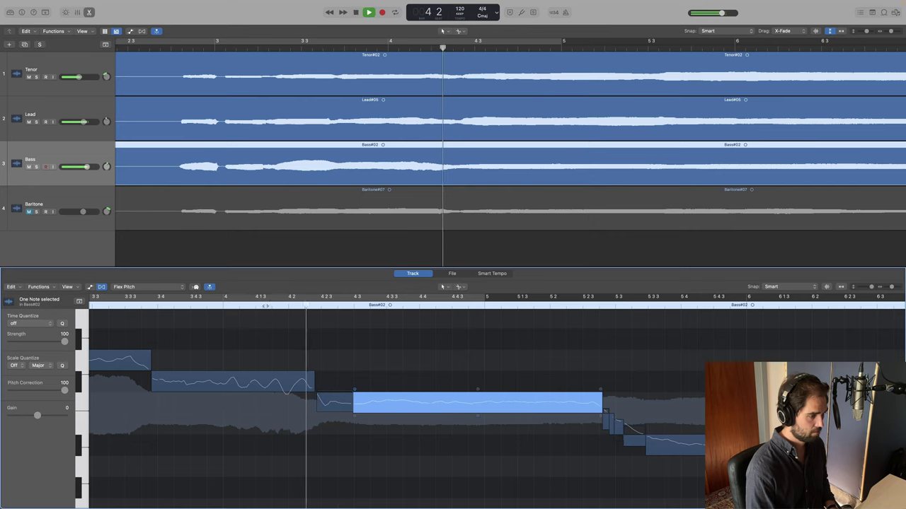
pyautogui.press('space')
pyautogui.press('space')
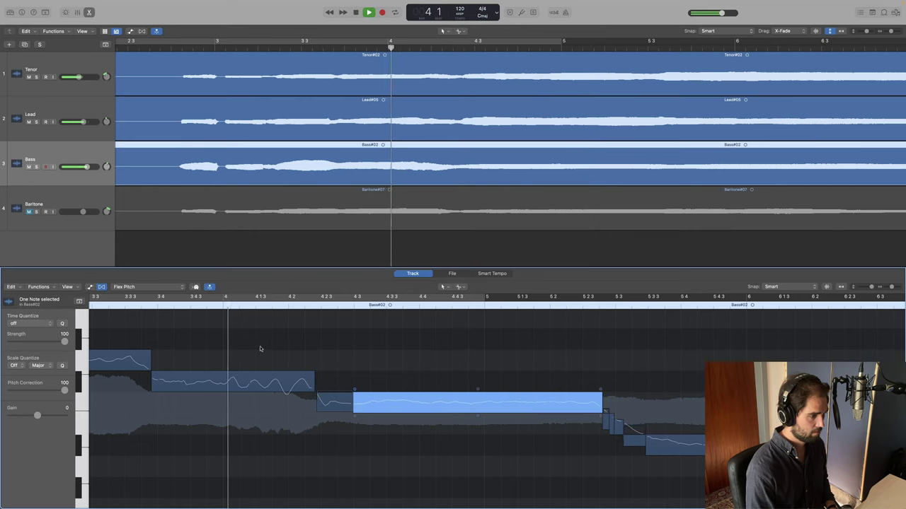
# Set the pitch correction of the short Bass note just before bar 4, beat 3 to 165 and replay the change.
pyautogui.click(329, 397)
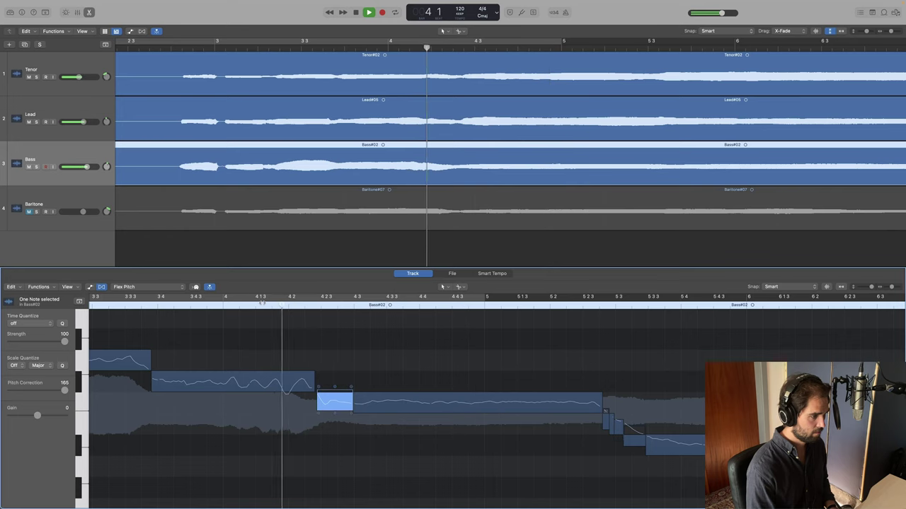
pyautogui.press('space')
pyautogui.press('space')
pyautogui.press('space')
pyautogui.press('space')
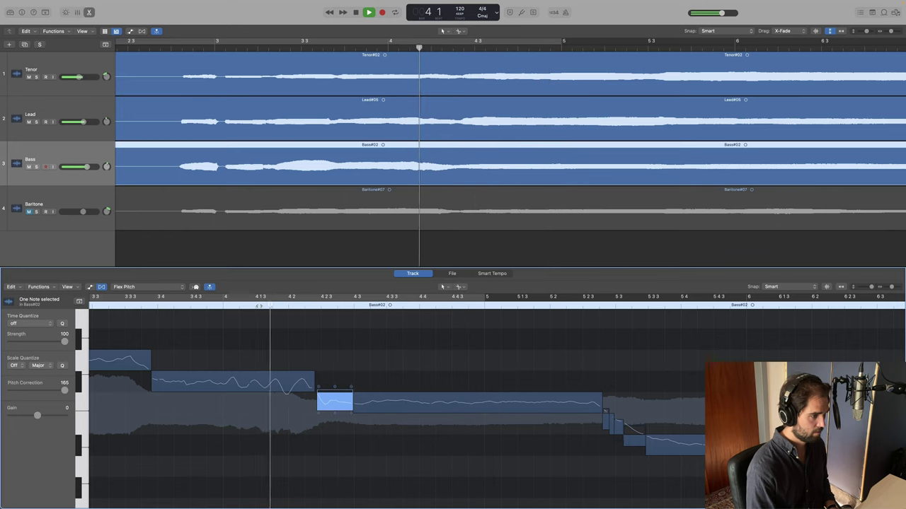
pyautogui.press('space')
pyautogui.click(353, 389)
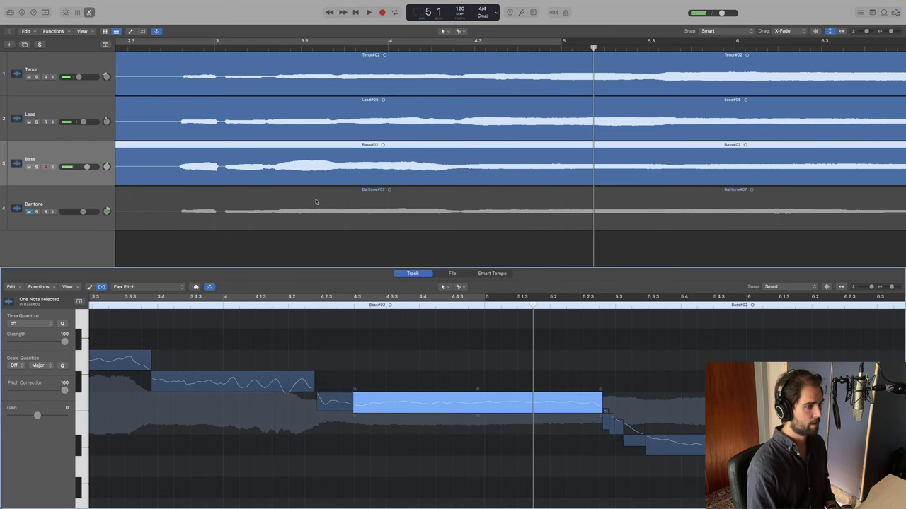
# Unmute the Baritone track, show its region's notes and replay the bar 4 chord change.
pyautogui.click(28, 211)
pyautogui.press('space')
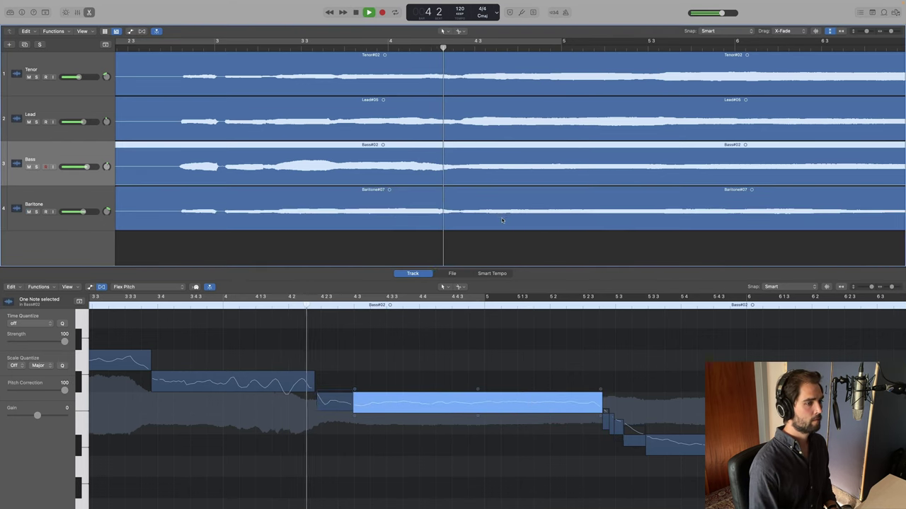
pyautogui.click(499, 221)
pyautogui.click(218, 308)
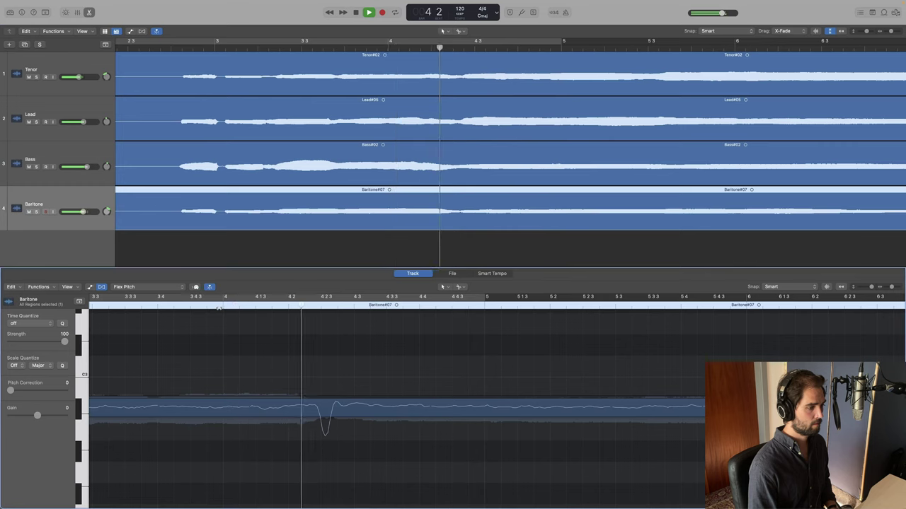
# Try to start the Baritone note near position 4 2 3 slightly later and replay the chord change.
pyautogui.click(328, 410)
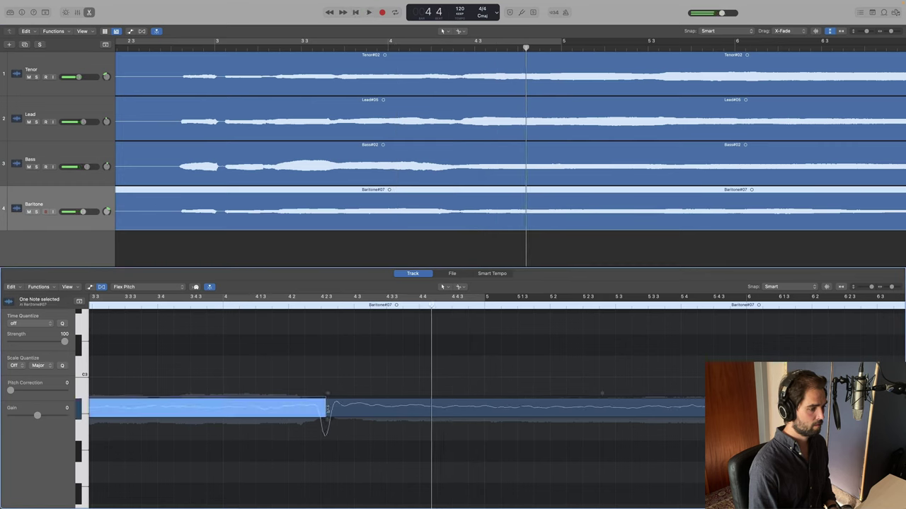
pyautogui.click(336, 407)
pyautogui.moveTo(326, 410); pyautogui.dragTo(332, 410)
pyautogui.click(234, 306)
pyautogui.press('space')
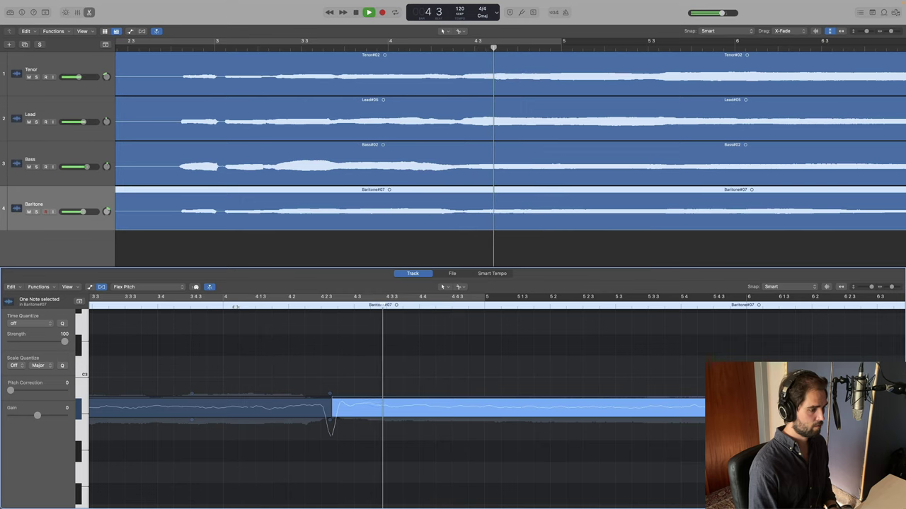
pyautogui.press('space')
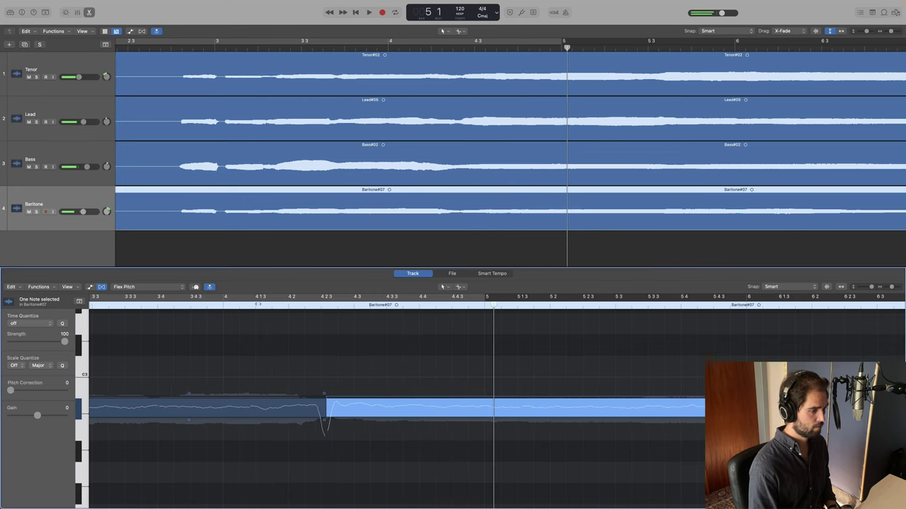
# Adjust the starting pitch drift of the Baritone note near position 4 2 3 to reduce its pitch dip, and resume playback.
pyautogui.press('space')
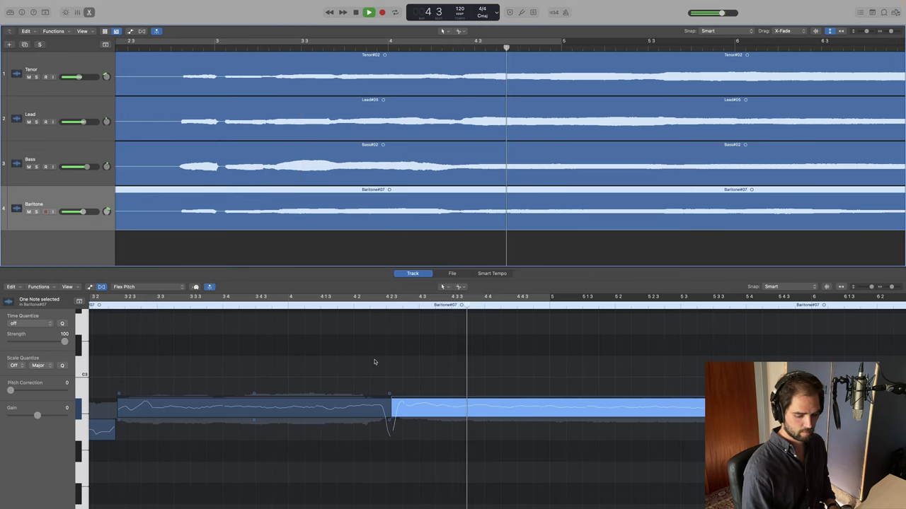
pyautogui.press('space')
pyautogui.moveTo(394, 395); pyautogui.dragTo(392, 398)
pyautogui.press('space')
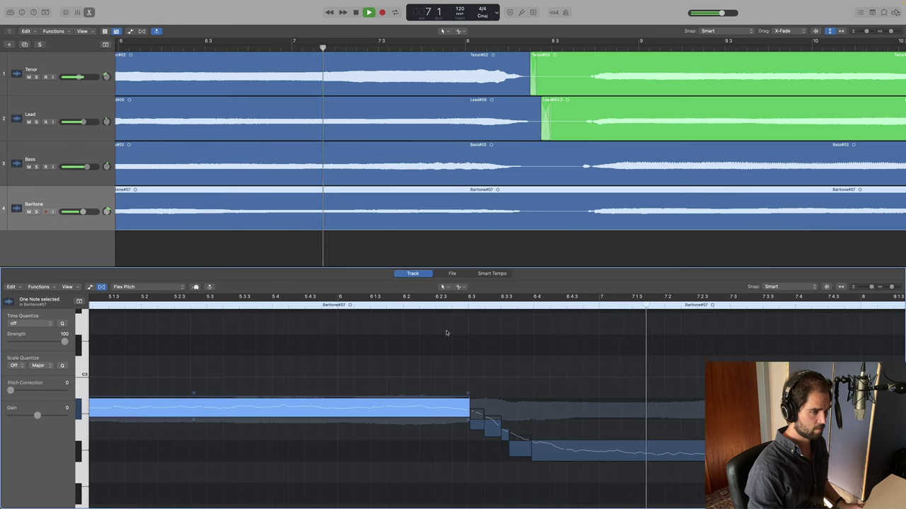
# Solo the Tenor and Lead tracks and replay the passage from around bar 5.
pyautogui.press(',')
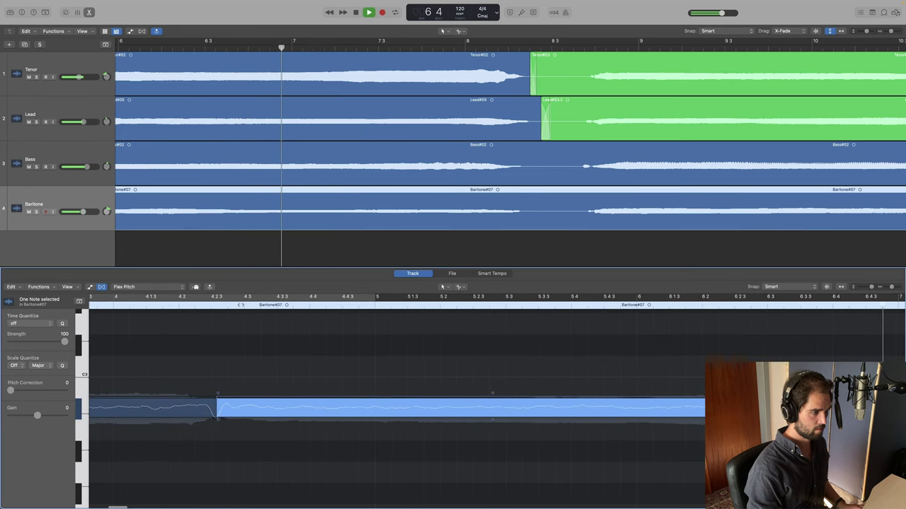
pyautogui.press(',')
pyautogui.press(',')
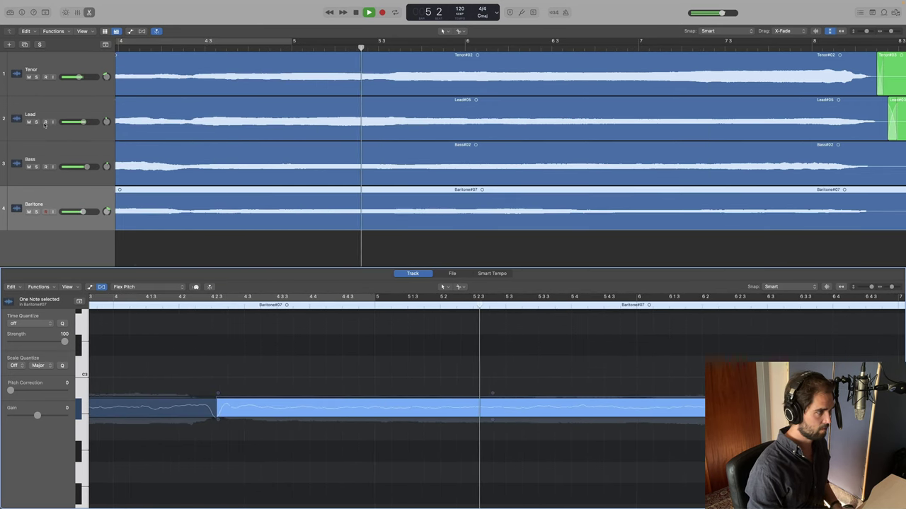
pyautogui.click(36, 77)
pyautogui.click(36, 122)
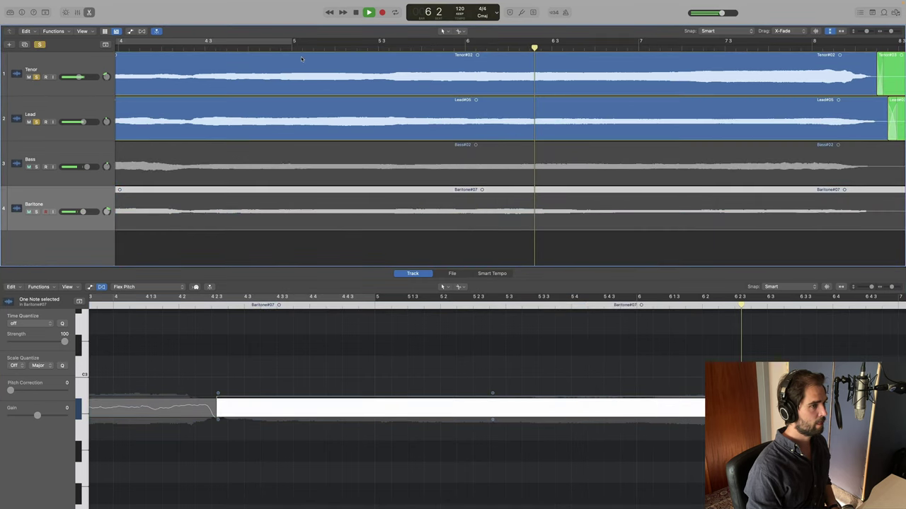
pyautogui.press(',')
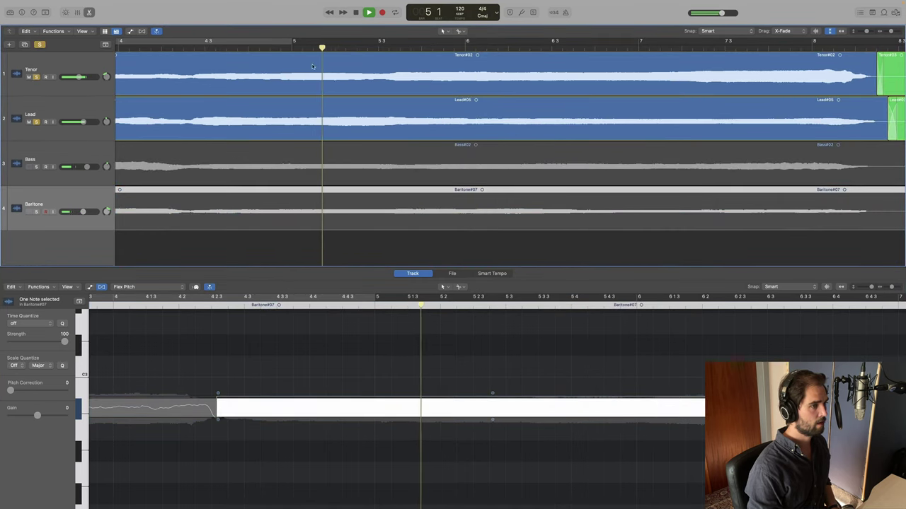
# Start the higher Tenor note in bar 5 later, just after position 5 3 3, and replay it with the Lead.
pyautogui.click(403, 65)
pyautogui.click(351, 299)
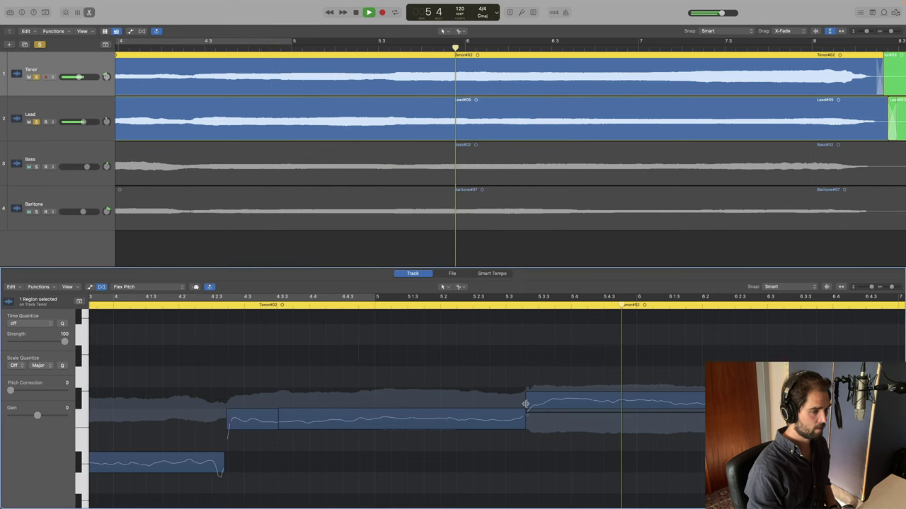
pyautogui.press('space')
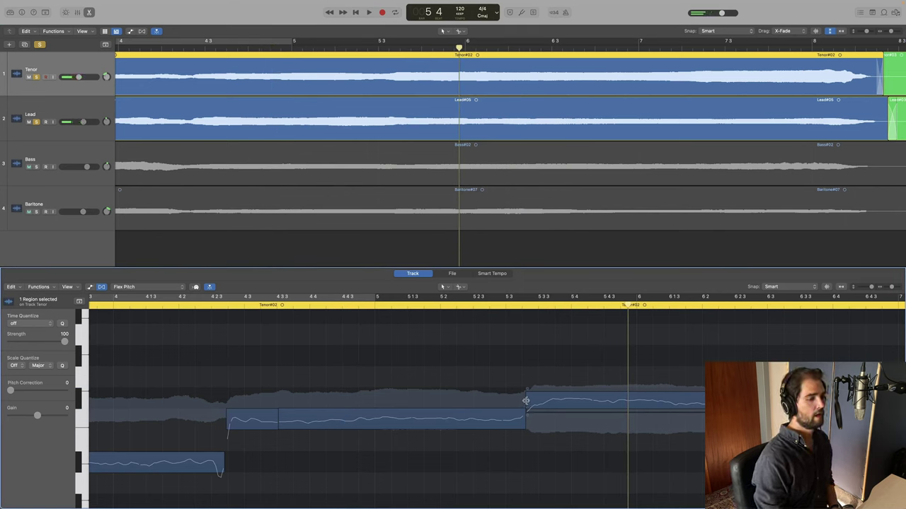
pyautogui.moveTo(527, 402); pyautogui.dragTo(543, 401)
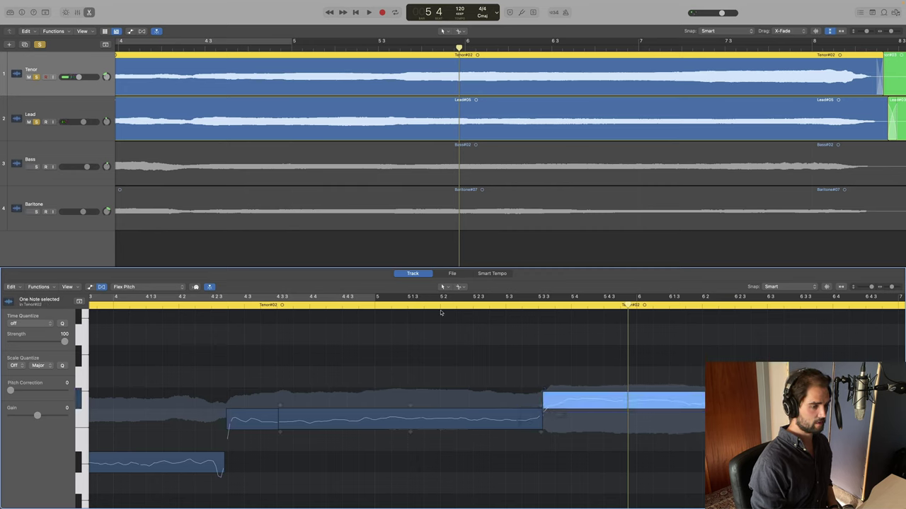
pyautogui.press('space')
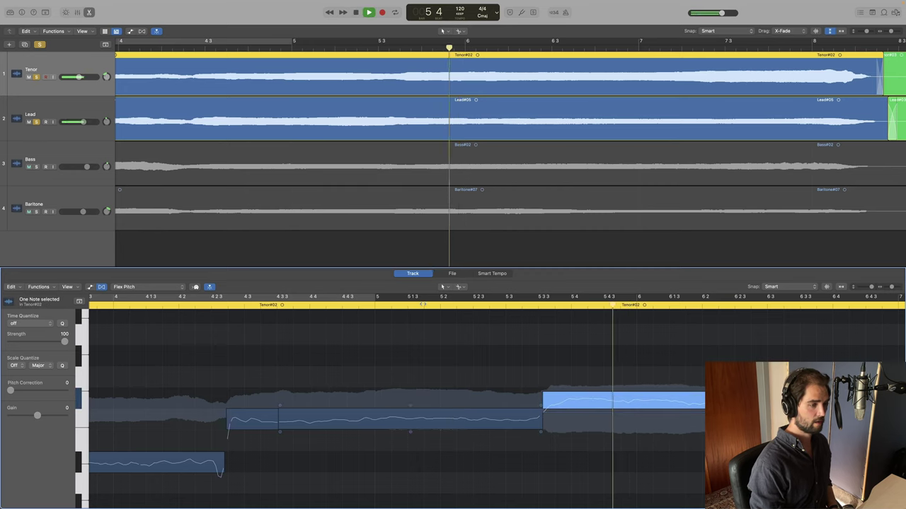
# Clear the Tenor and Lead solos and play all four voices from around bar 5 into bar 8.
pyautogui.press('space')
pyautogui.press('space')
pyautogui.press('space')
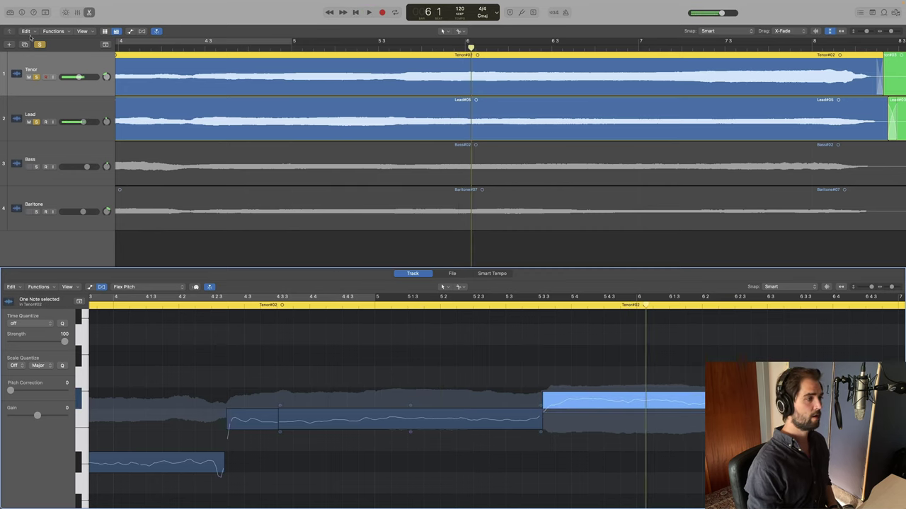
pyautogui.press('super+a')
pyautogui.press('space')
pyautogui.click(305, 45)
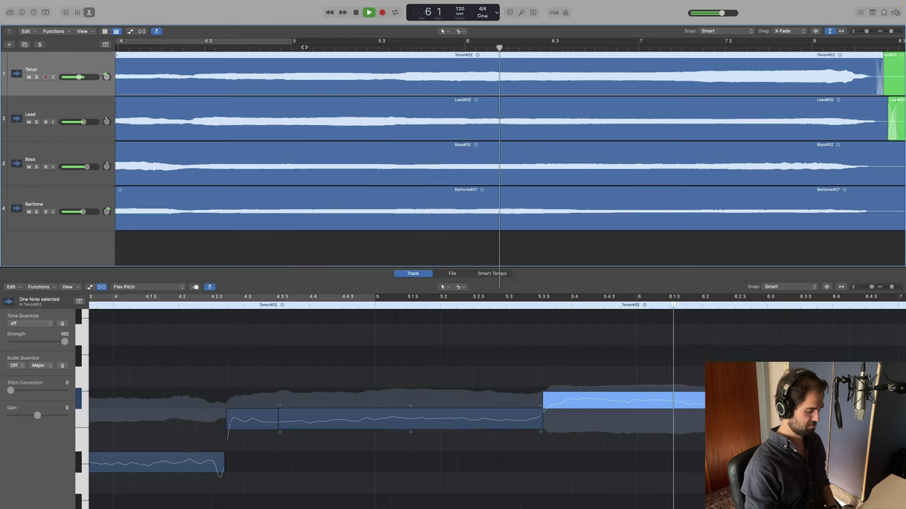
pyautogui.press('x')
pyautogui.press('x')
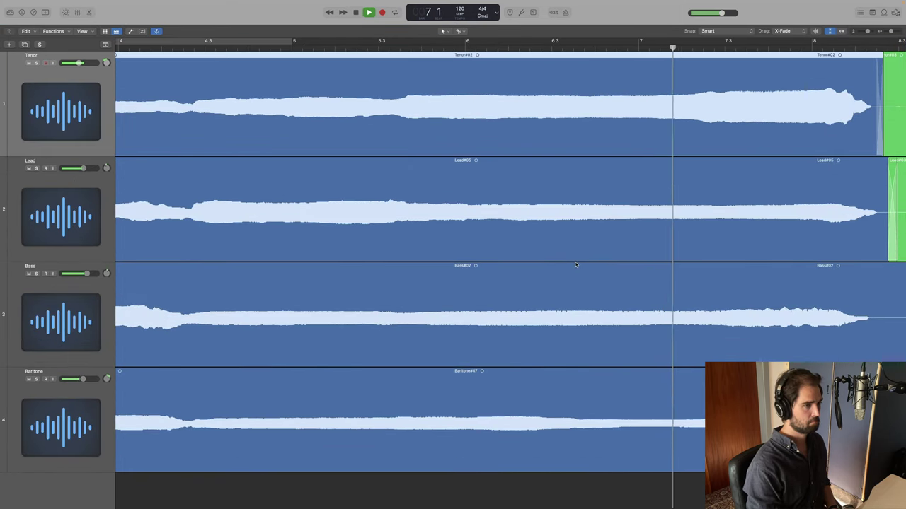
pyautogui.press('e')
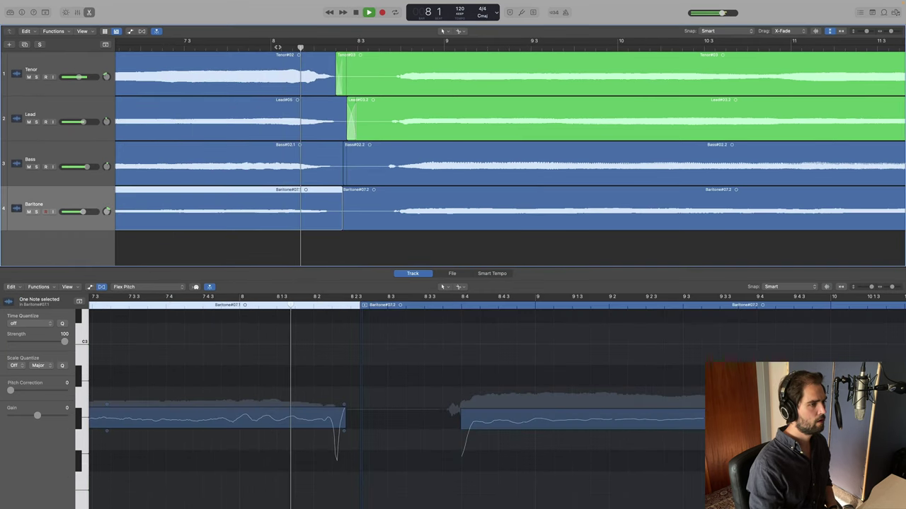
pyautogui.press('space')
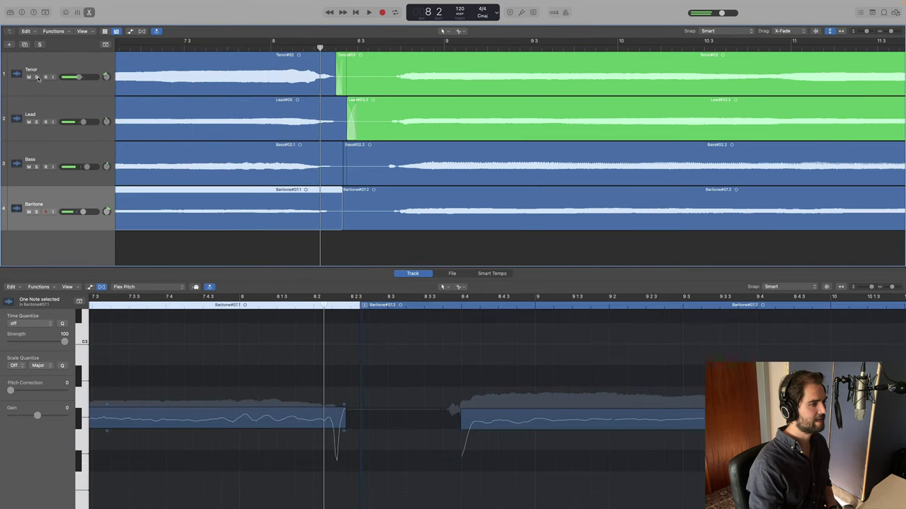
# Audition the end of the Tenor's first phrase around bar 8 in solo.
pyautogui.click(36, 77)
pyautogui.press('space')
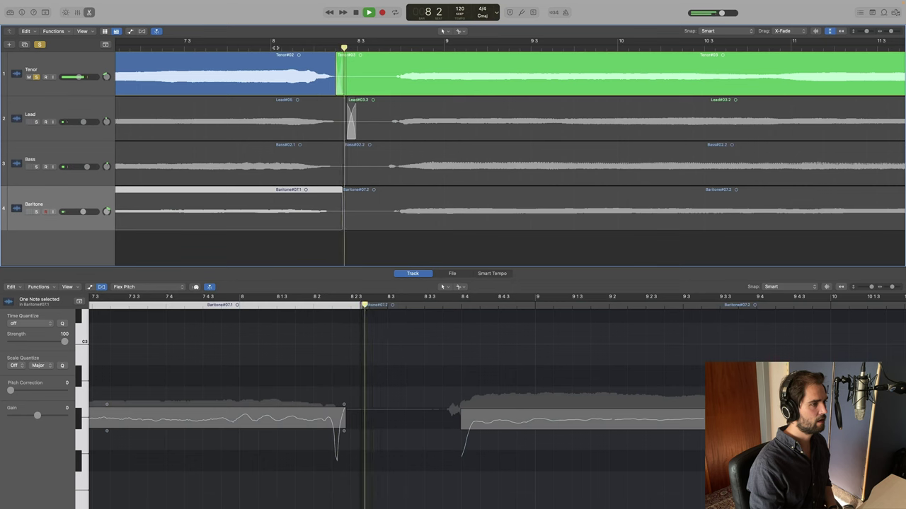
pyautogui.click(36, 77)
# Solo the Lead and replay the end of its first phrase around bar 8 several times.
pyautogui.click(36, 122)
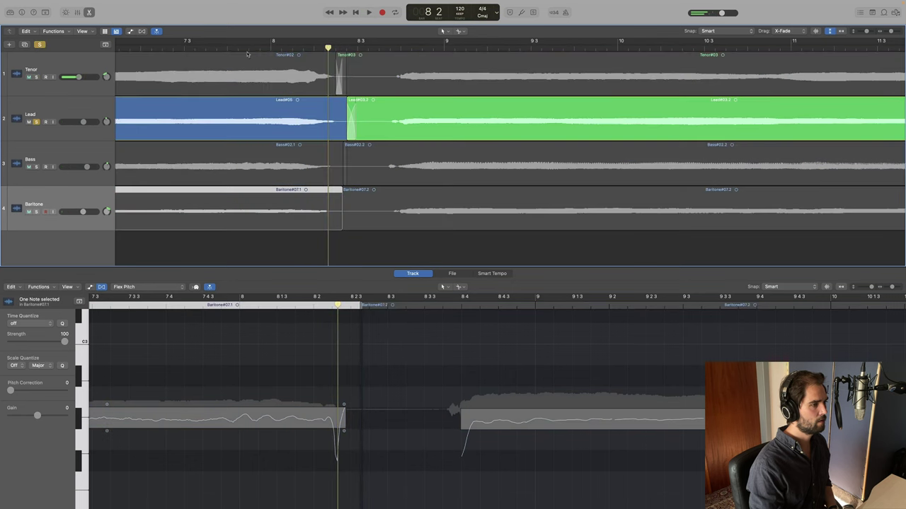
pyautogui.click(286, 47)
pyautogui.click(294, 47)
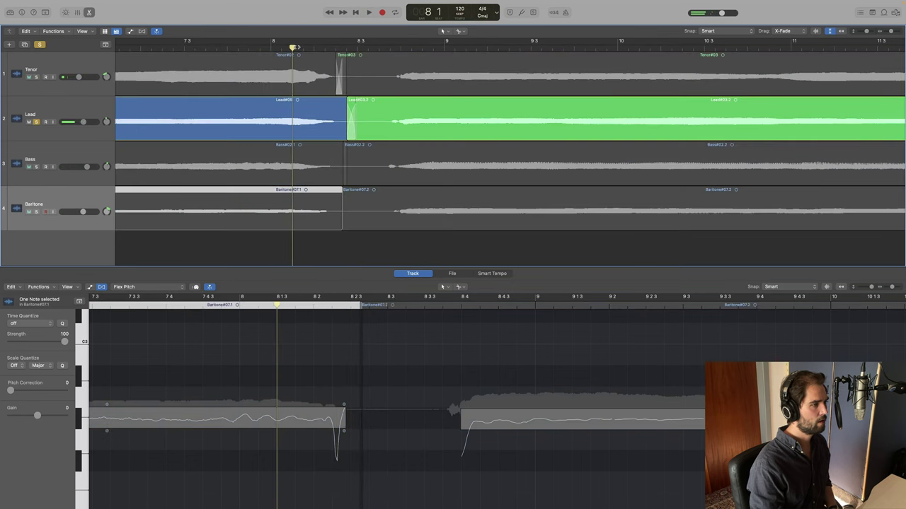
pyautogui.click(297, 47)
pyautogui.click(297, 48)
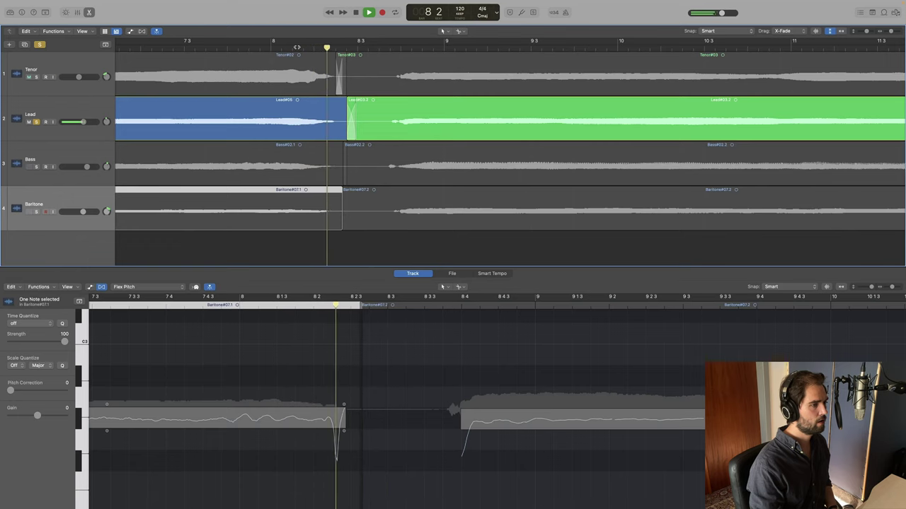
pyautogui.click(296, 48)
pyautogui.click(297, 47)
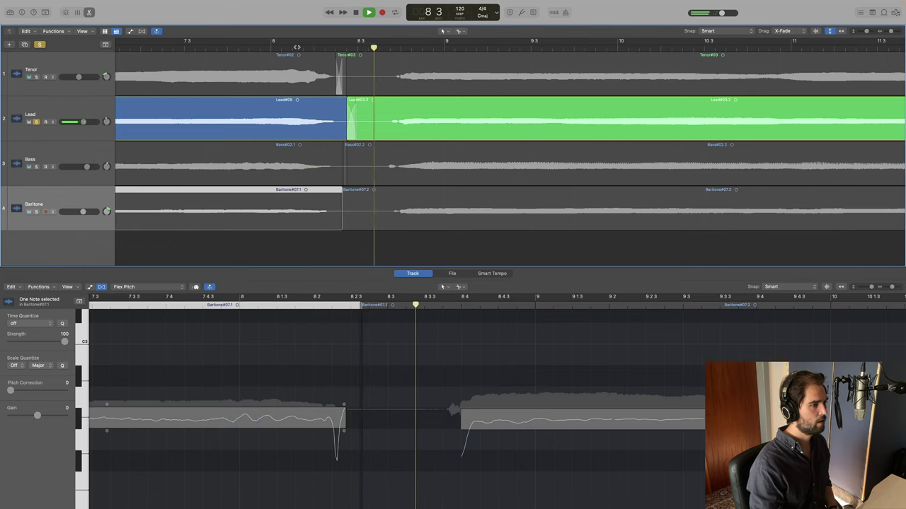
pyautogui.click(282, 47)
pyautogui.press('space')
pyautogui.click(260, 48)
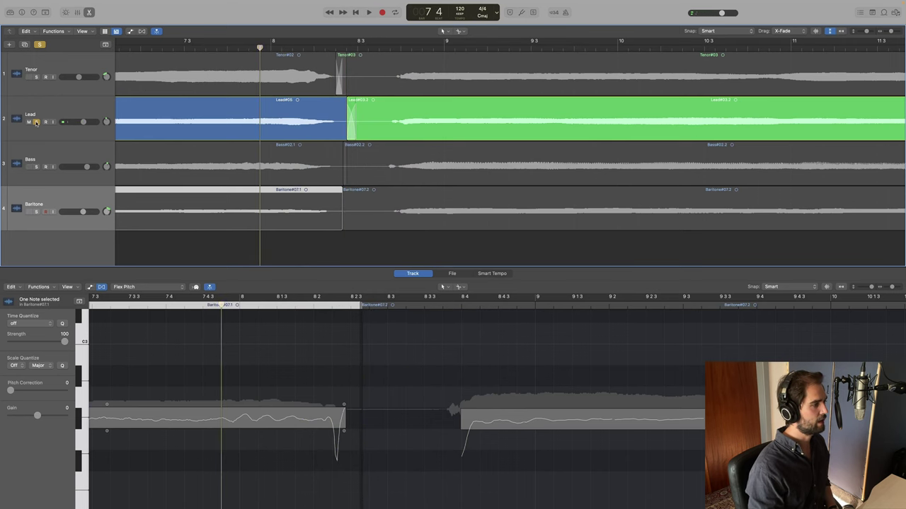
# Clear the solo, mute the Lead track, and add a second Lead track directly below it with recording set to start from the beginning.
pyautogui.press('super+a')
pyautogui.press('z')
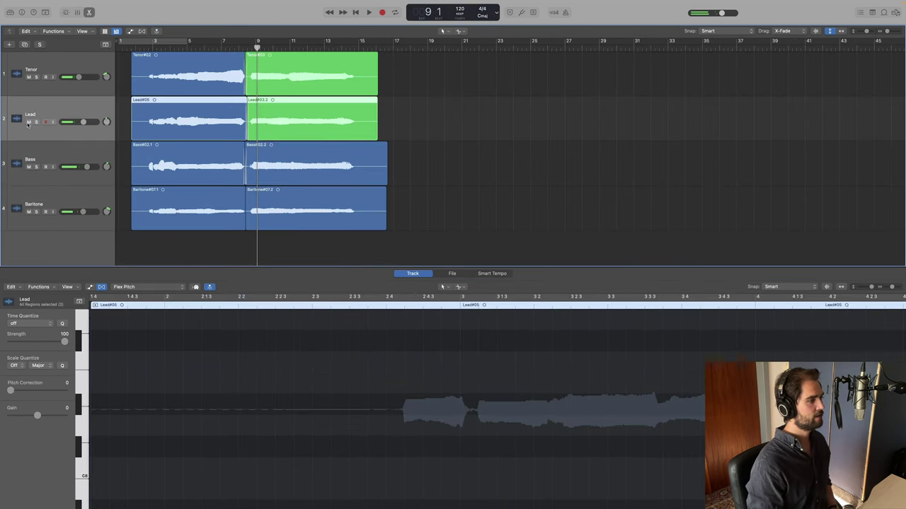
pyautogui.click(28, 122)
pyautogui.press('Return')
# Try to record a new Lead take of the first phrase on the second Lead track.
pyautogui.press('r')
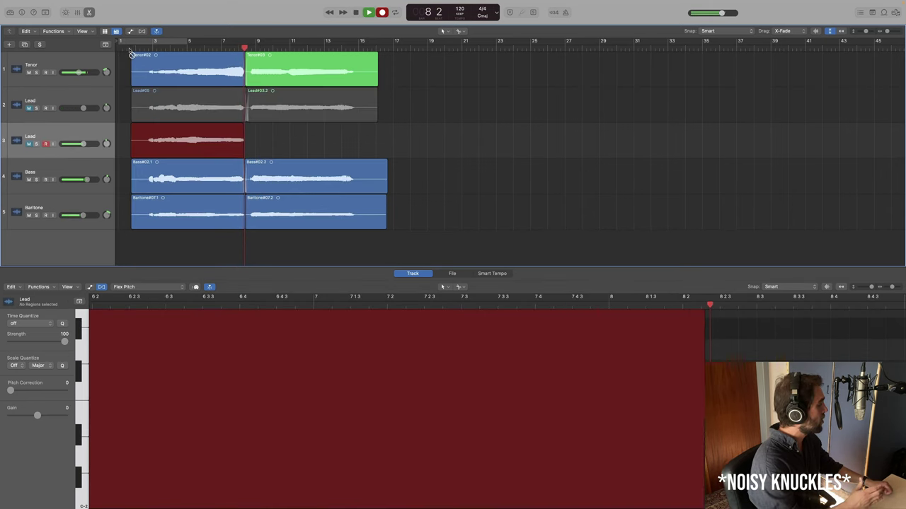
pyautogui.hotkey('shift', 'r')
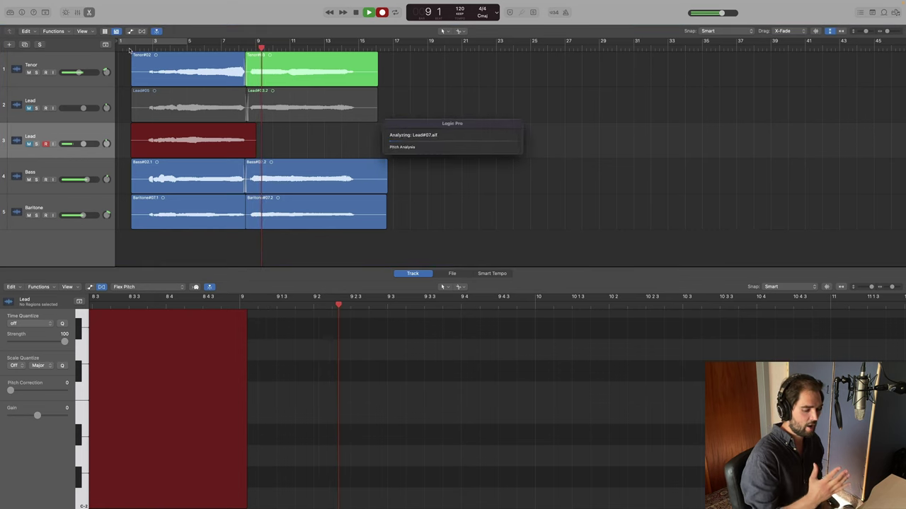
pyautogui.press('space')
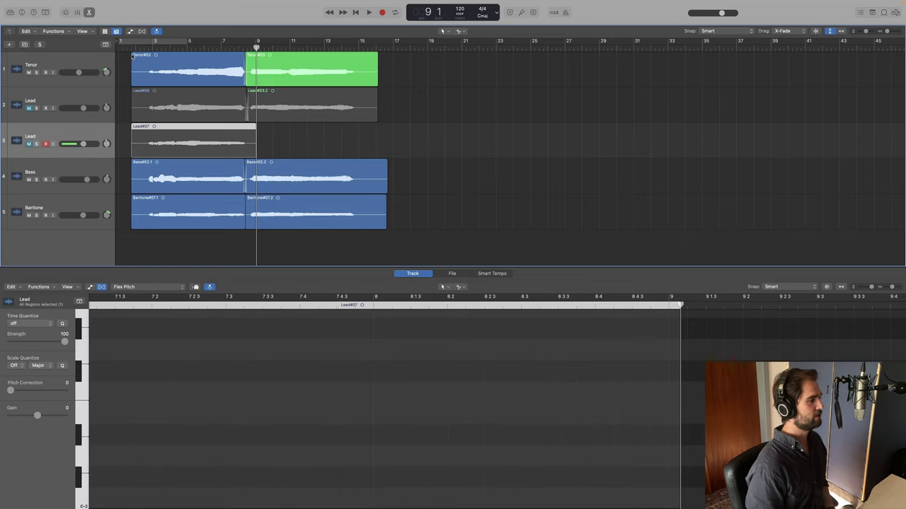
# Discard the take on the second Lead track and record the first phrase again, past bar 9.
pyautogui.press('Delete')
pyautogui.press('r')
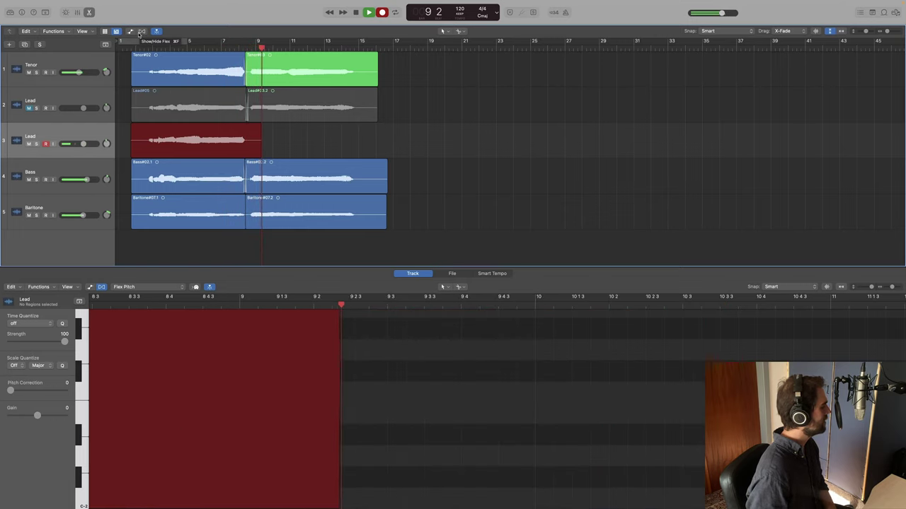
pyautogui.press('space')
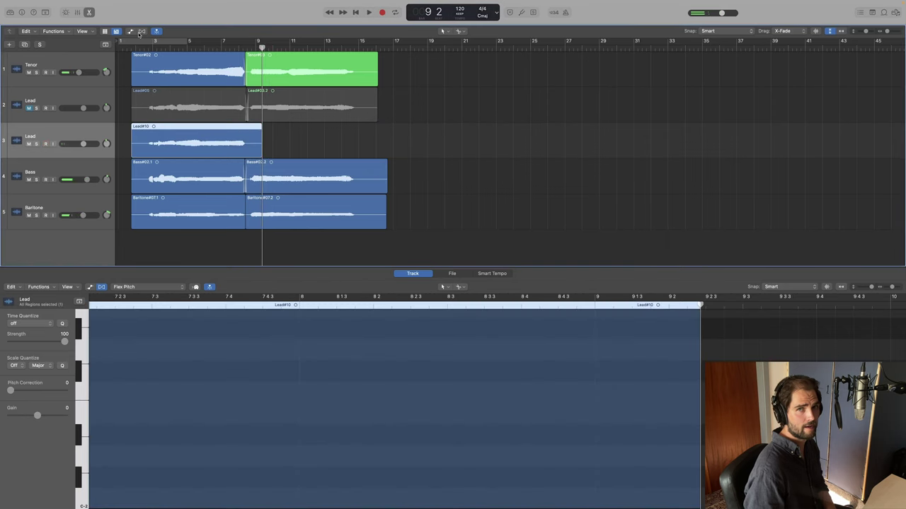
pyautogui.click(29, 109)
pyautogui.click(223, 109)
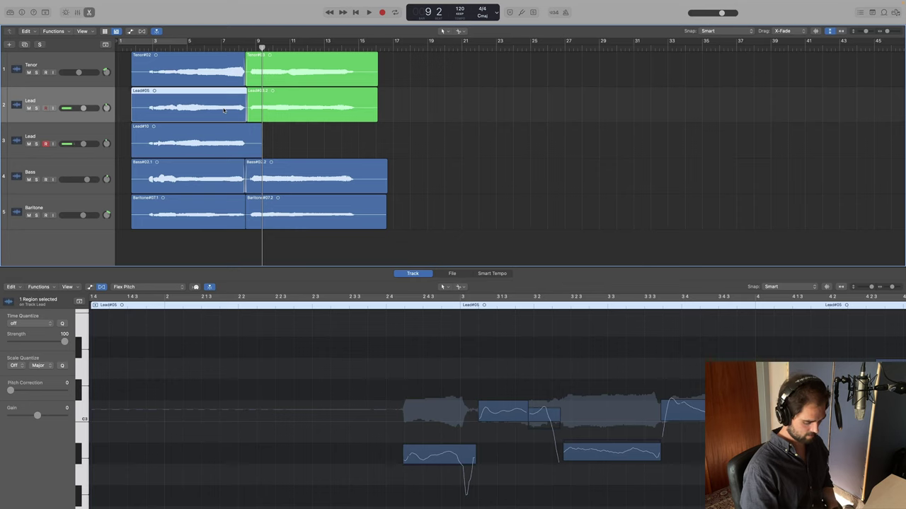
pyautogui.press('Delete')
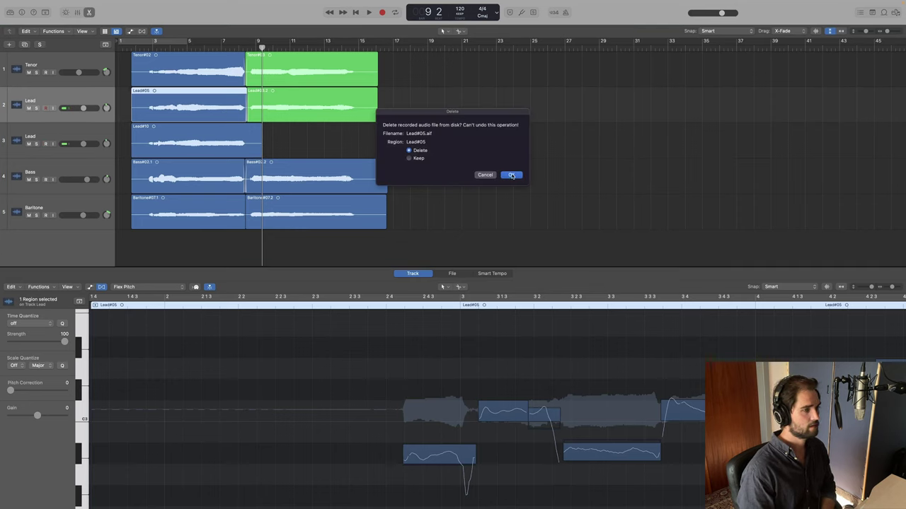
pyautogui.click(486, 175)
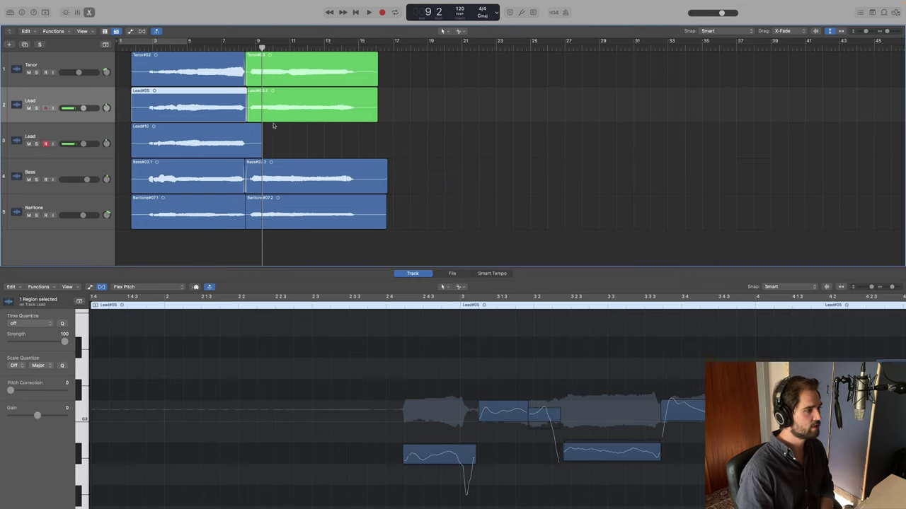
# Mute the original Lead track, keep the new Lead take audible, and play the mix from around bar 3 with all regions fitted in view.
pyautogui.click(29, 143)
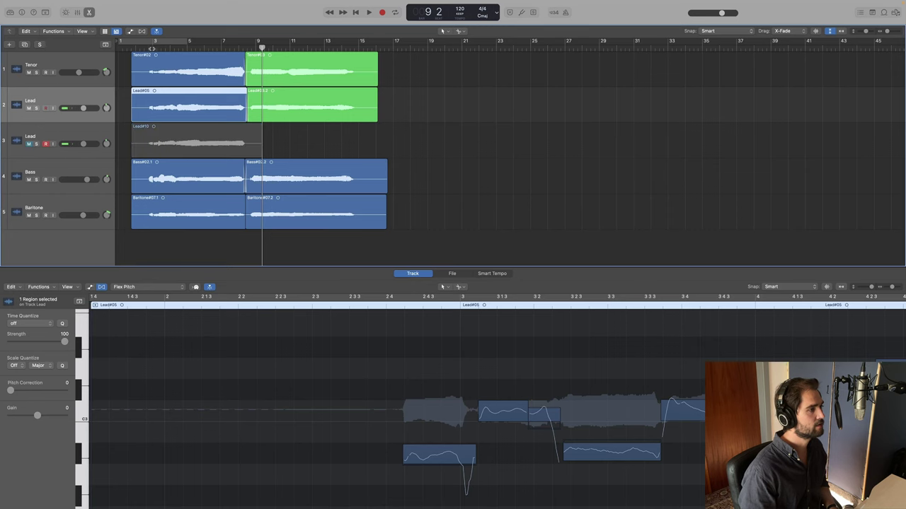
pyautogui.click(29, 108)
pyautogui.click(29, 143)
pyautogui.click(151, 46)
pyautogui.press('space')
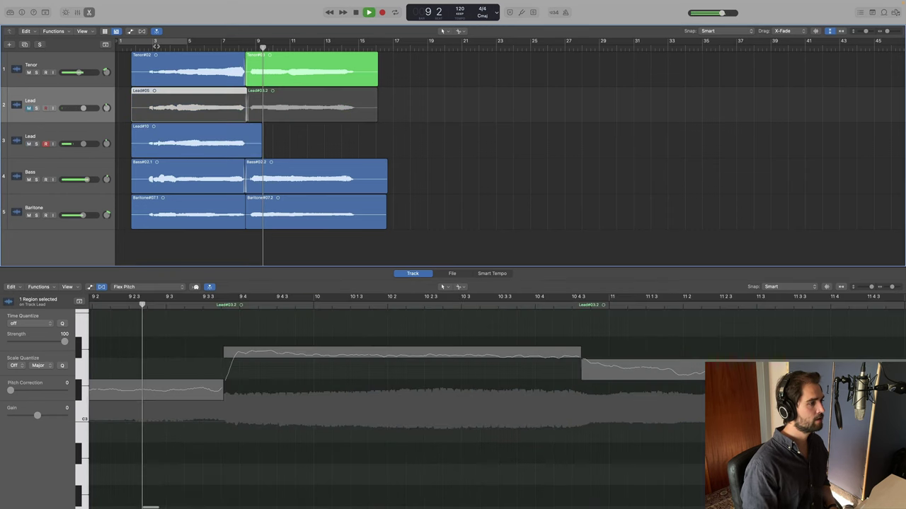
pyautogui.click(841, 31)
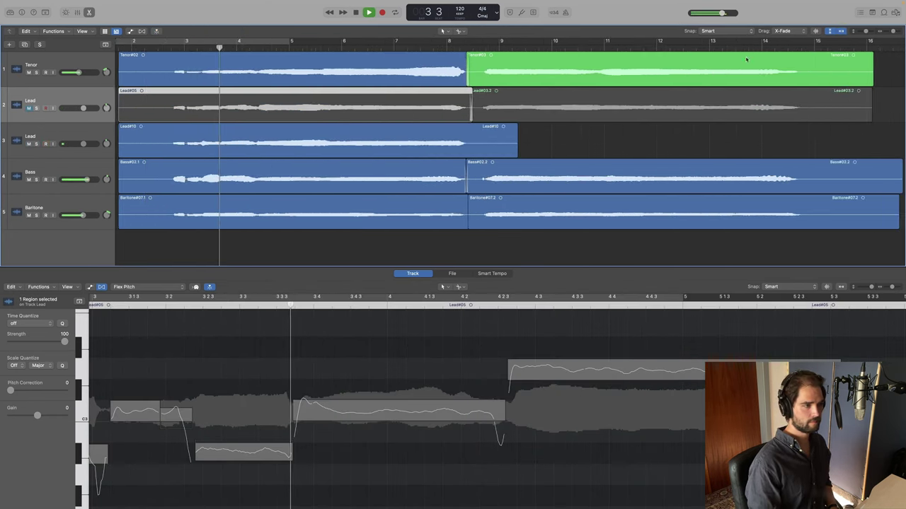
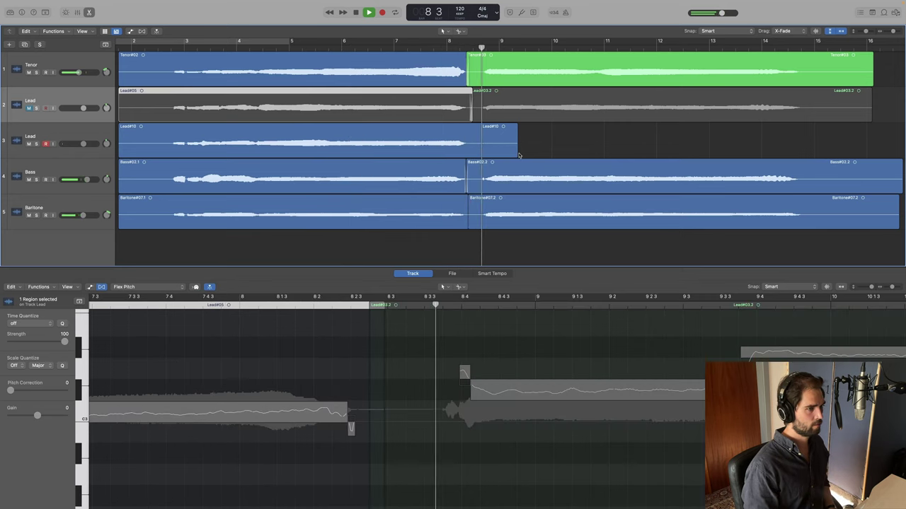
# Trim the end of the new Lead take to about position 8 3 and put it on the original Lead track in place of Lead#05.
pyautogui.moveTo(515, 152); pyautogui.dragTo(475, 153)
pyautogui.click(222, 107)
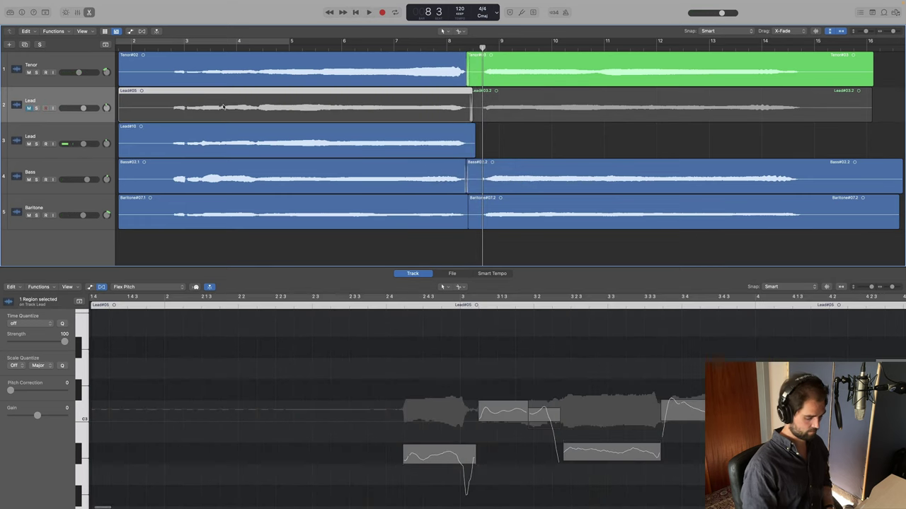
pyautogui.press('Return')
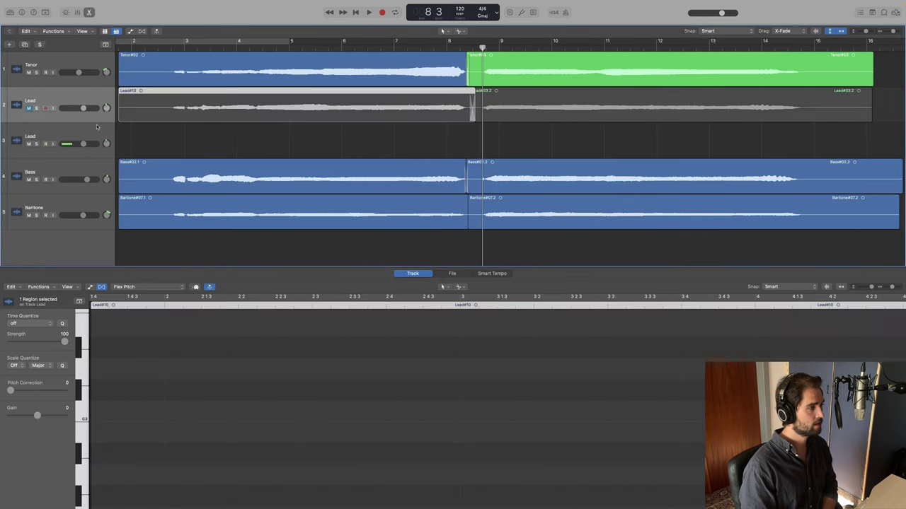
# Delete the empty second Lead track and unmute the remaining Lead track.
pyautogui.click(97, 126)
pyautogui.press('super+BackSpace')
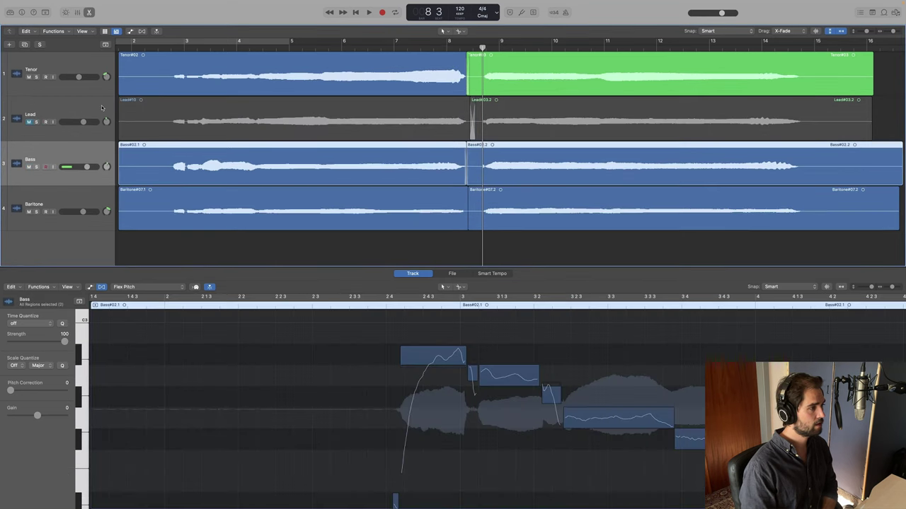
pyautogui.click(28, 122)
# Play all four voices from around bar 2 and inspect the Baritone's first region during playback.
pyautogui.click(152, 46)
pyautogui.press('space')
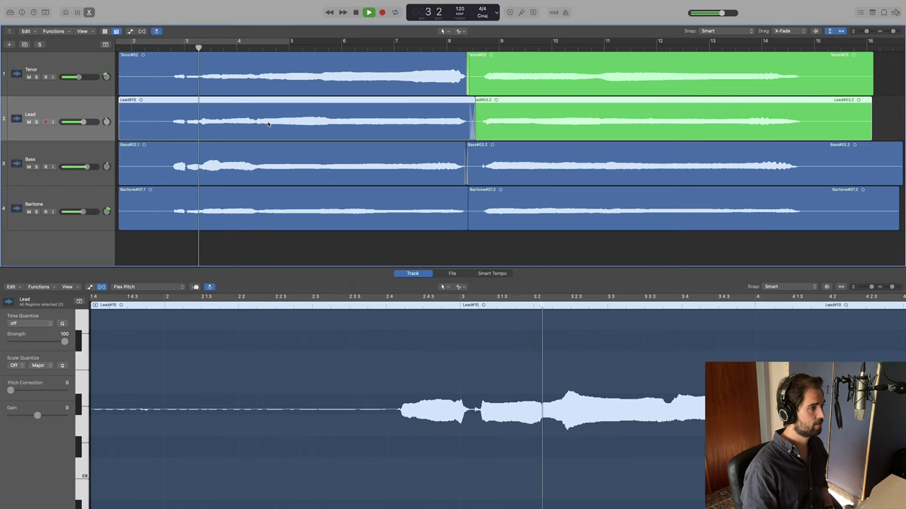
pyautogui.press('Down')
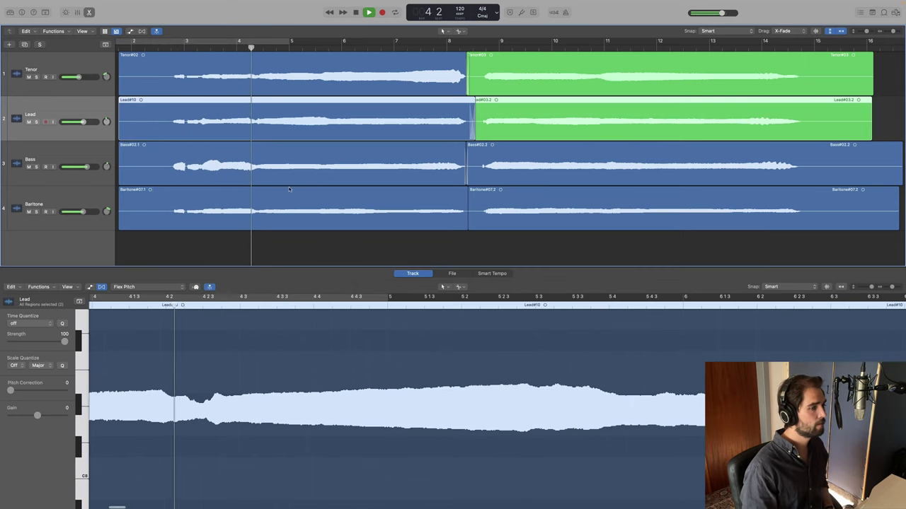
pyautogui.press('Down')
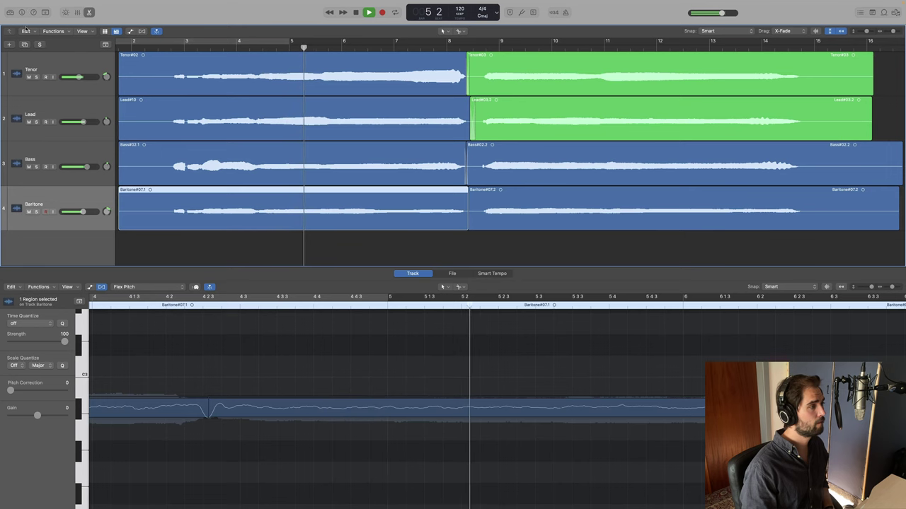
pyautogui.click(22, 12)
pyautogui.click(22, 12)
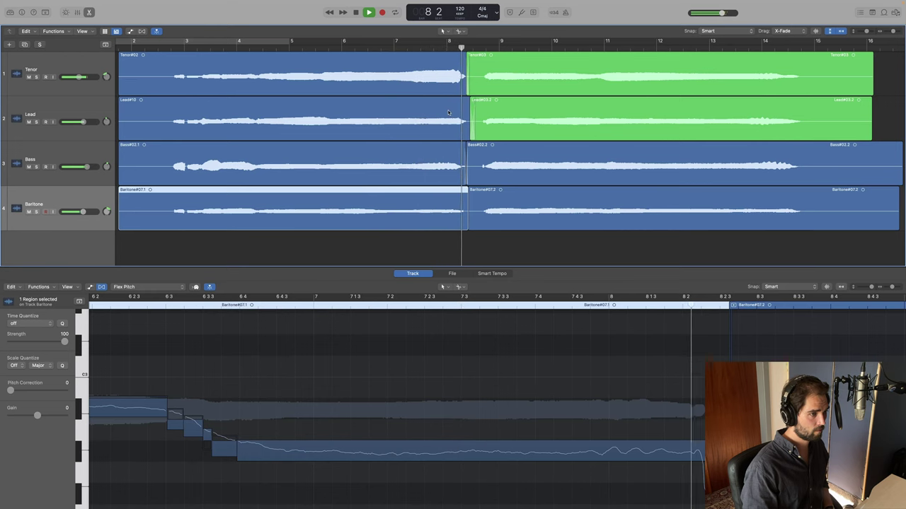
# Stop playback and crossfade the two Baritone regions where they meet in the middle of bar 8.
pyautogui.press('space')
pyautogui.click(164, 109)
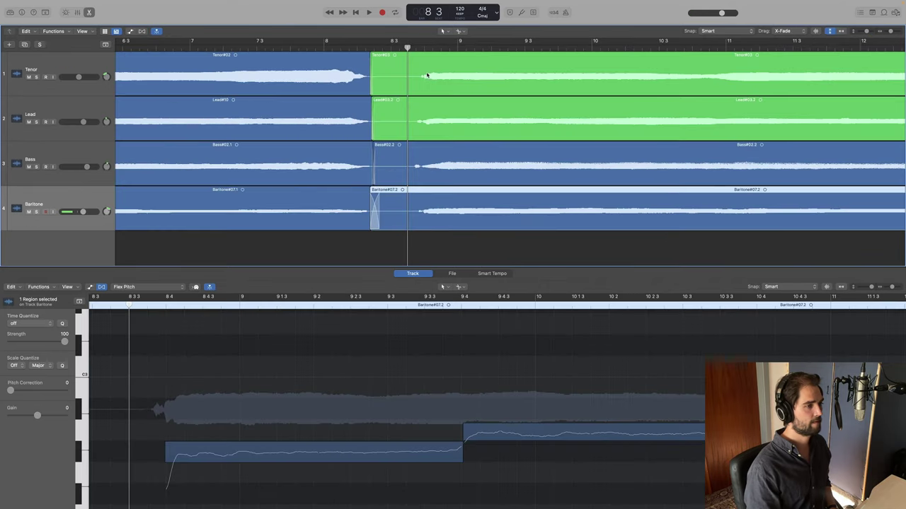
# Start the first note of the second Bass region slightly later, at about position 8 4, and compare its onset with the other voices.
pyautogui.click(431, 168)
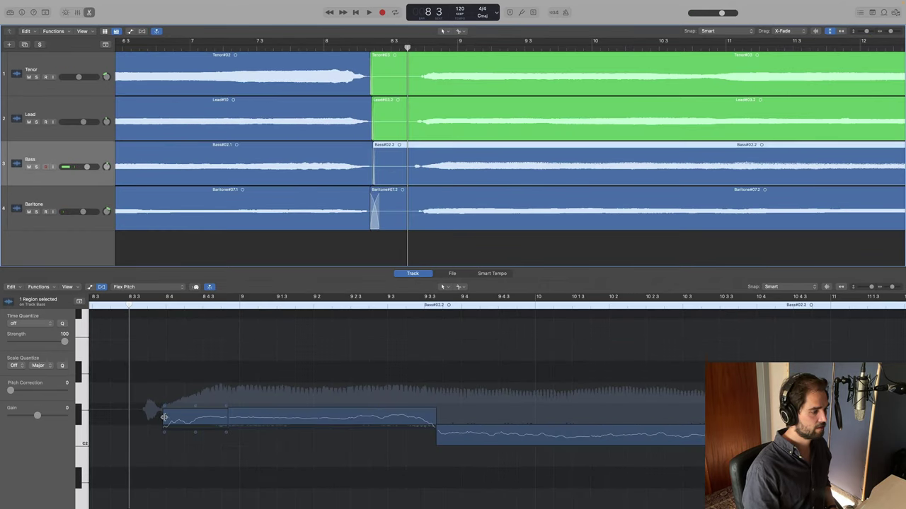
pyautogui.moveTo(164, 417); pyautogui.dragTo(169, 418)
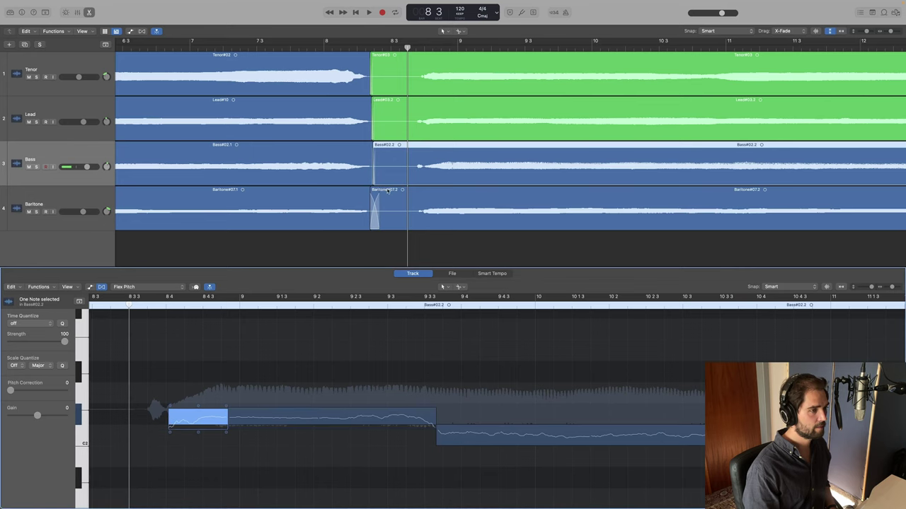
pyautogui.press('super+Right')
pyautogui.press('super+Right')
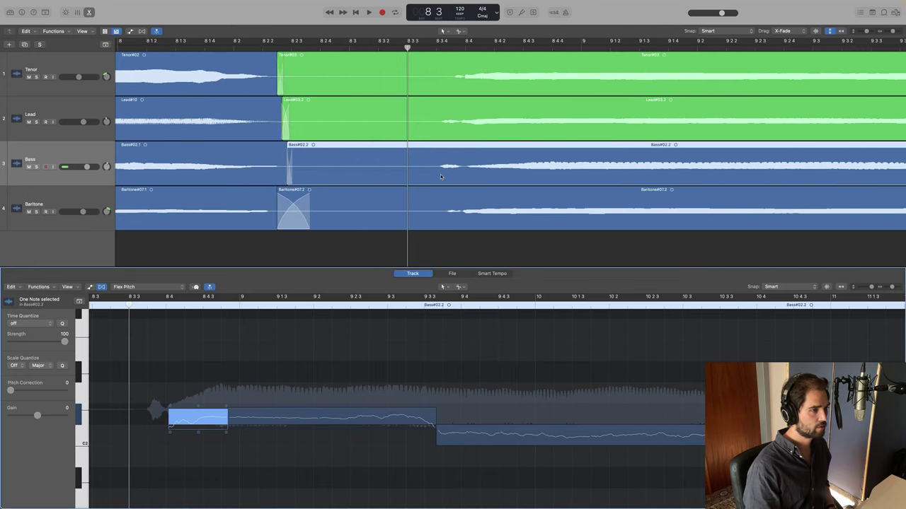
# Start the Tenor's long note after 8 4 and the Baritone's first note in the second region slightly earlier.
pyautogui.click(456, 82)
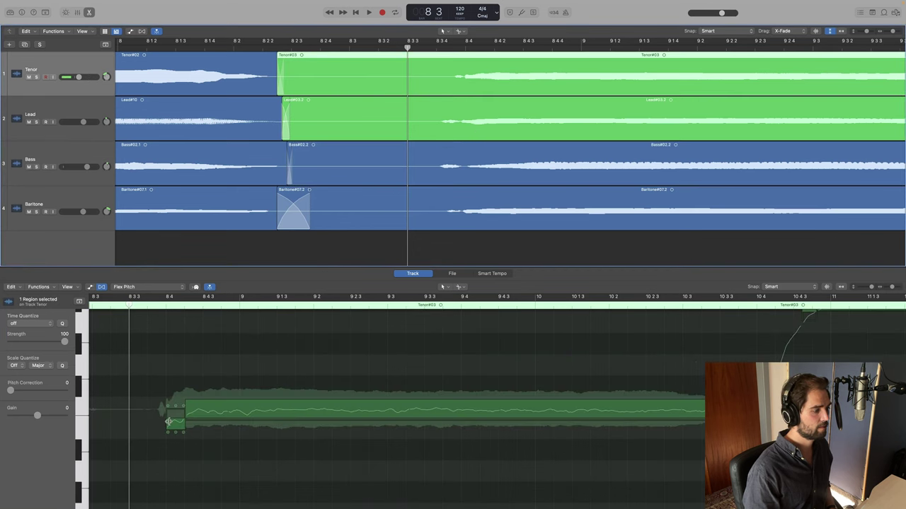
pyautogui.press('super+a')
pyautogui.moveTo(186, 405); pyautogui.dragTo(182, 405)
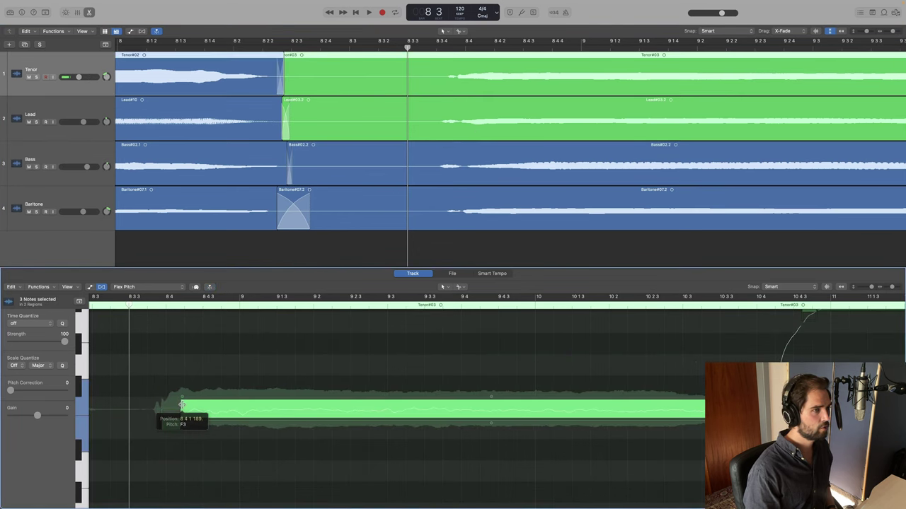
pyautogui.click(437, 211)
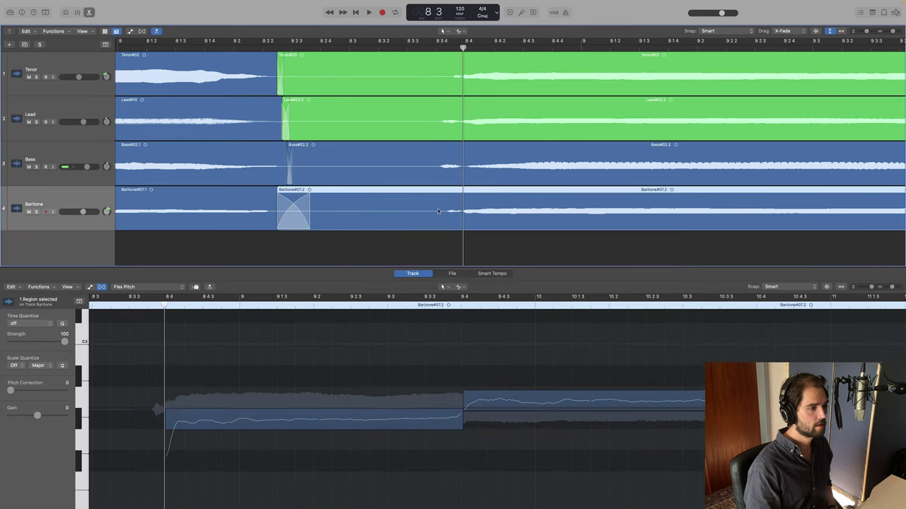
pyautogui.moveTo(165, 422); pyautogui.dragTo(161, 423)
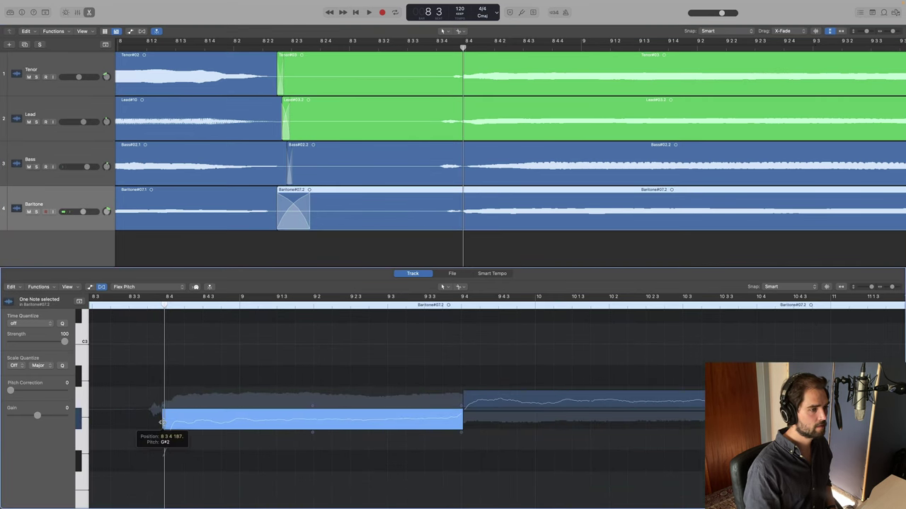
# Play all four voices repeatedly from around 8 3 into bar 10 to check the aligned entries.
pyautogui.press('space')
pyautogui.click(378, 47)
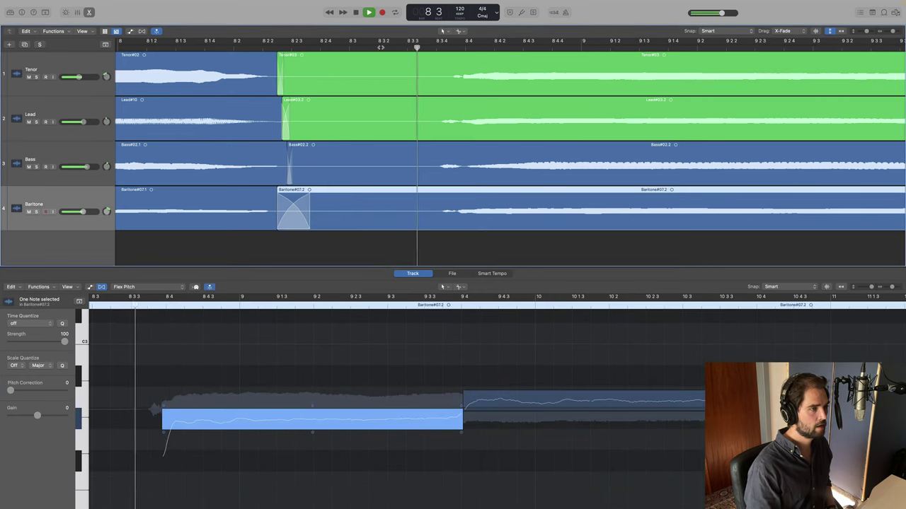
pyautogui.click(378, 48)
pyautogui.click(379, 47)
pyautogui.click(379, 47)
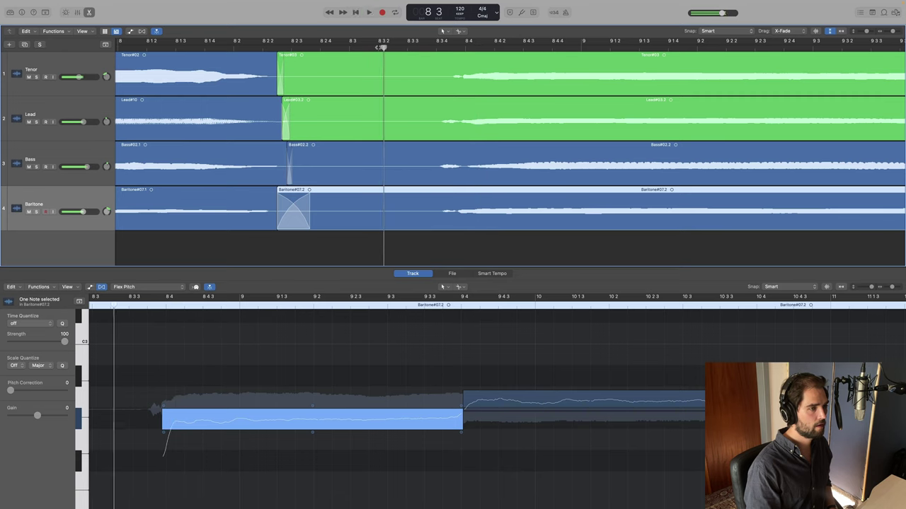
pyautogui.press('space')
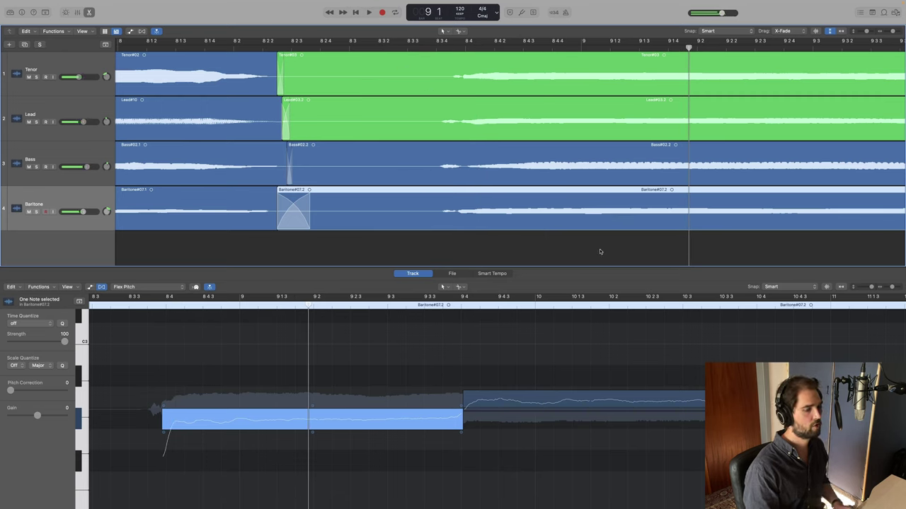
pyautogui.press('space')
pyautogui.press('space')
pyautogui.hscroll(-10, 316, 165)
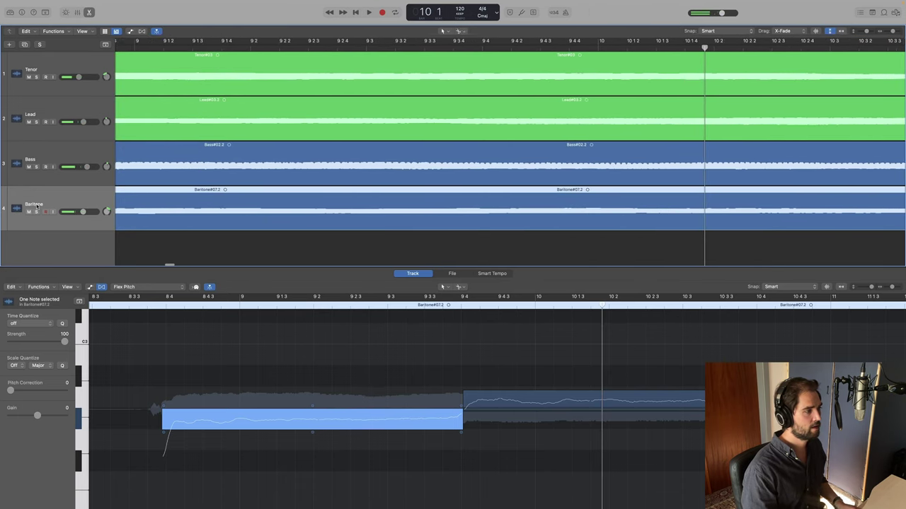
# Solo Baritone and Lead and compare them in playback through bars 9 and 10.
pyautogui.press('s')
pyautogui.click(36, 122)
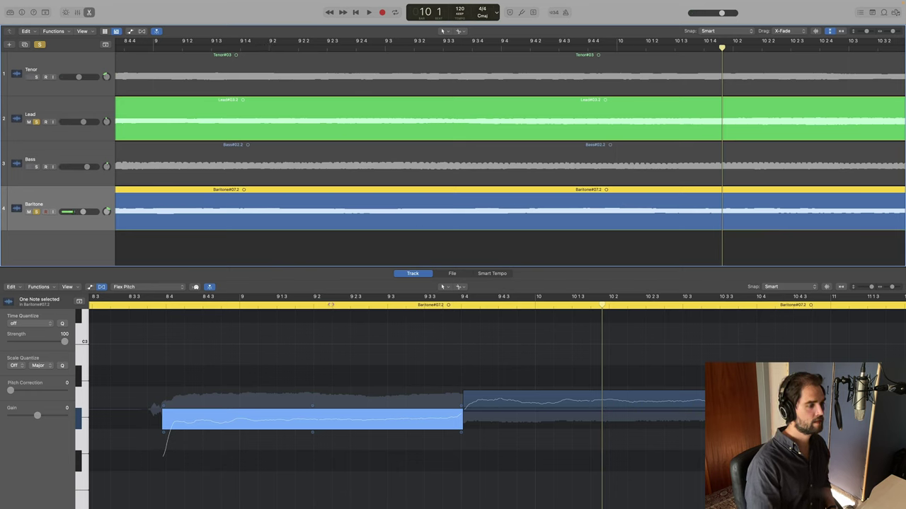
pyautogui.press('space')
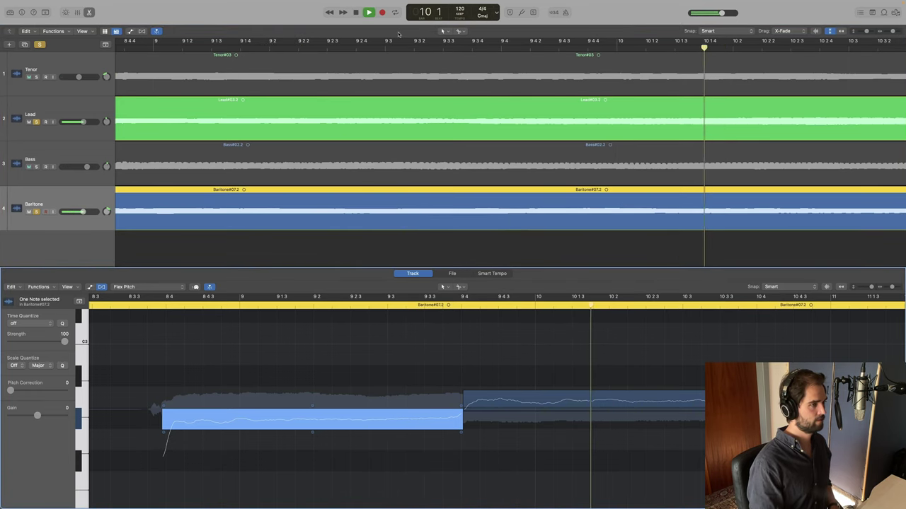
pyautogui.press('space')
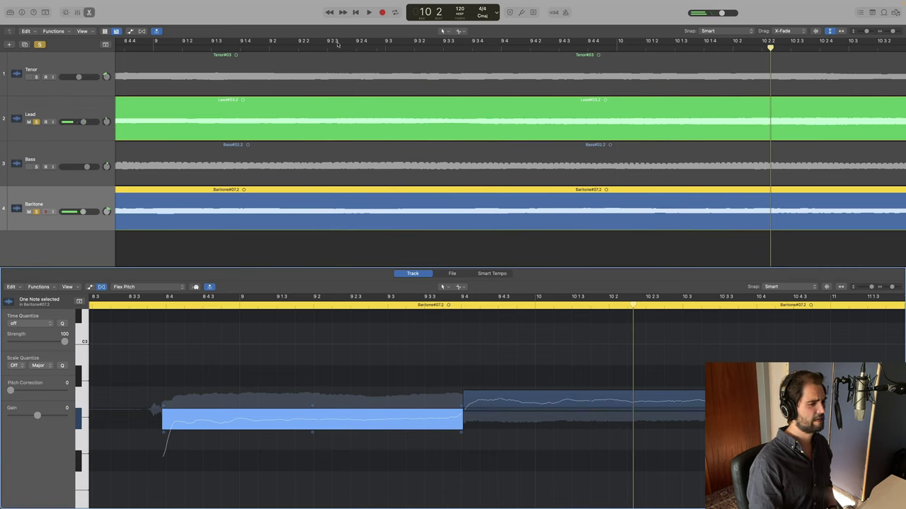
pyautogui.click(337, 44)
pyautogui.press('space')
pyautogui.press('space')
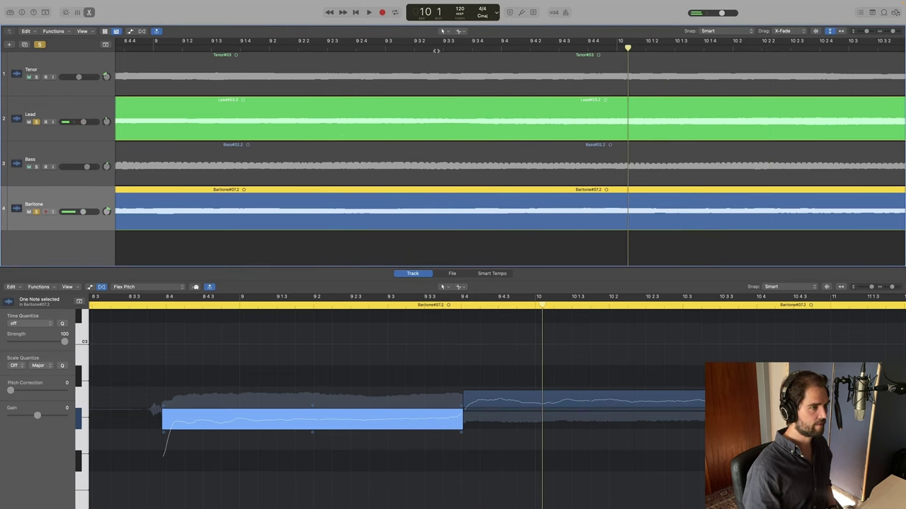
pyautogui.doubleClick(436, 51)
pyautogui.click(431, 47)
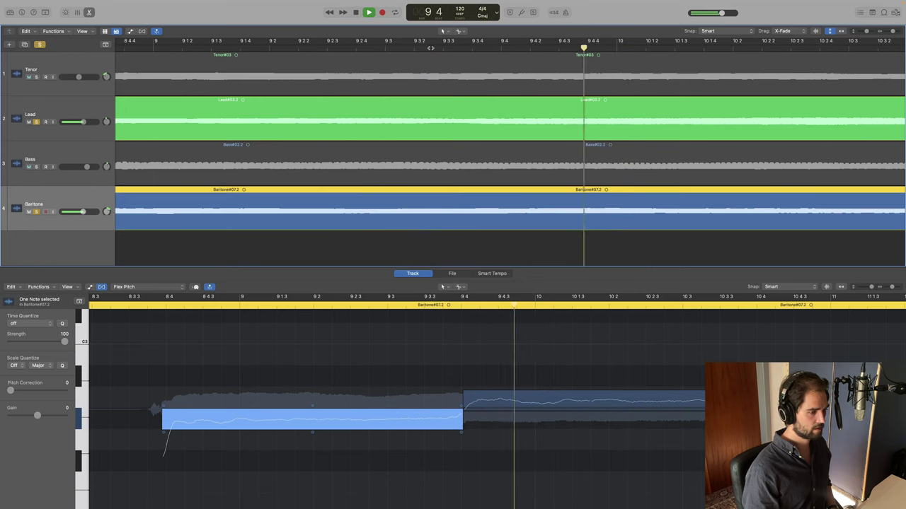
pyautogui.press('space')
# Move the boundary between the Baritone's notes at 9 4 slightly earlier and play the change.
pyautogui.click(461, 424)
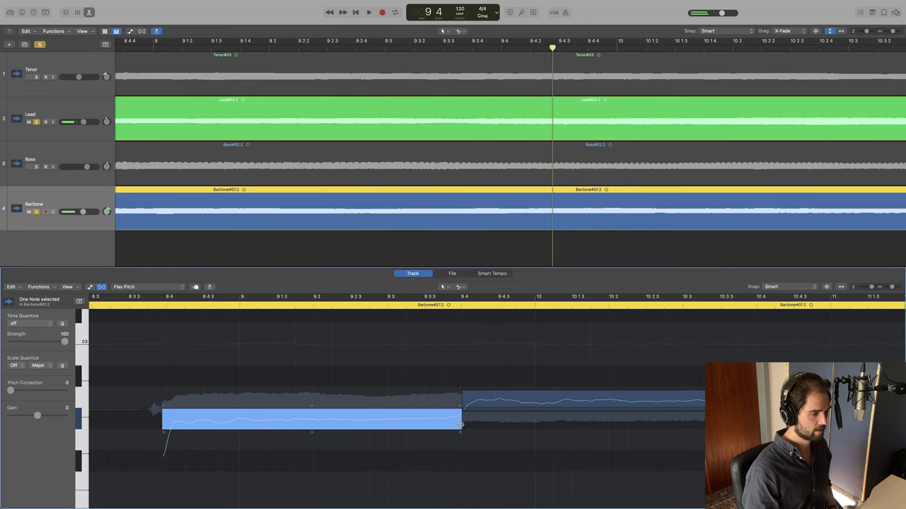
pyautogui.click(414, 343)
pyautogui.doubleClick(352, 305)
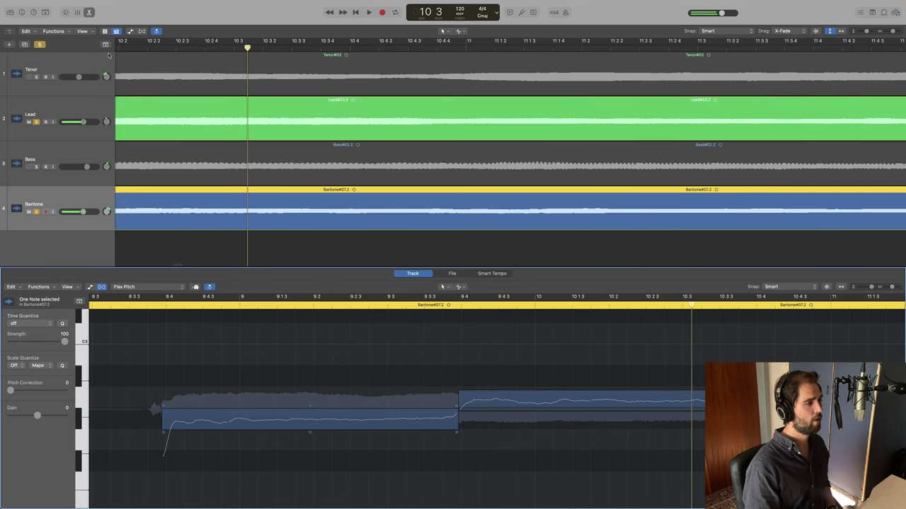
# Clear all solos and play the four voices from around 10 3 while inspecting the Tenor's rise into bar 11.
pyautogui.click(37, 77)
pyautogui.click(40, 44)
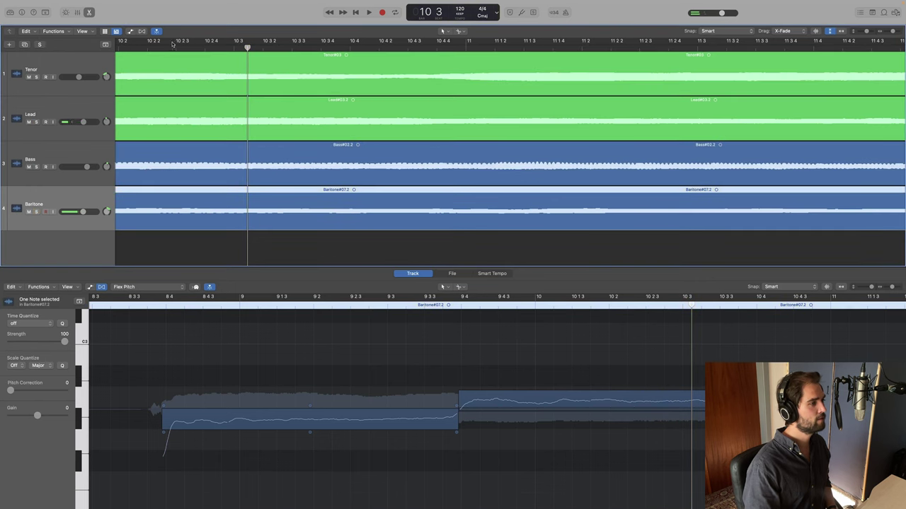
pyautogui.click(368, 67)
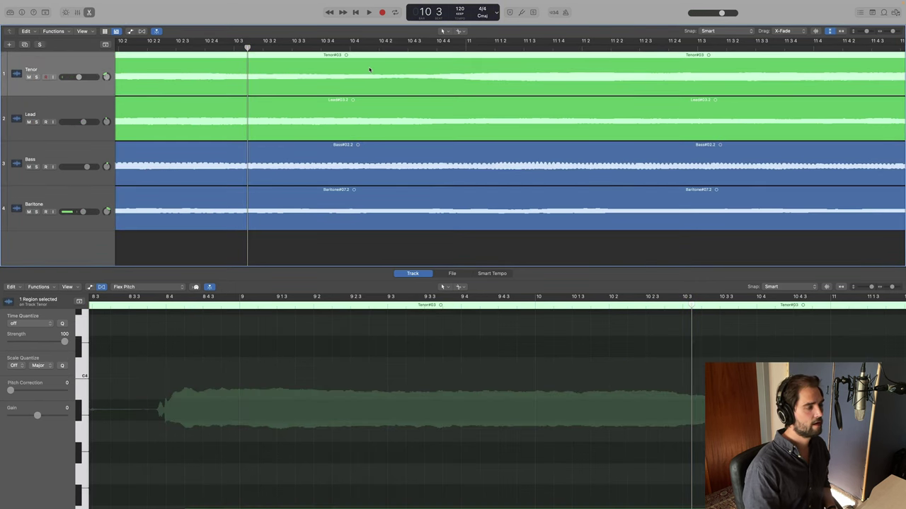
pyautogui.press('space')
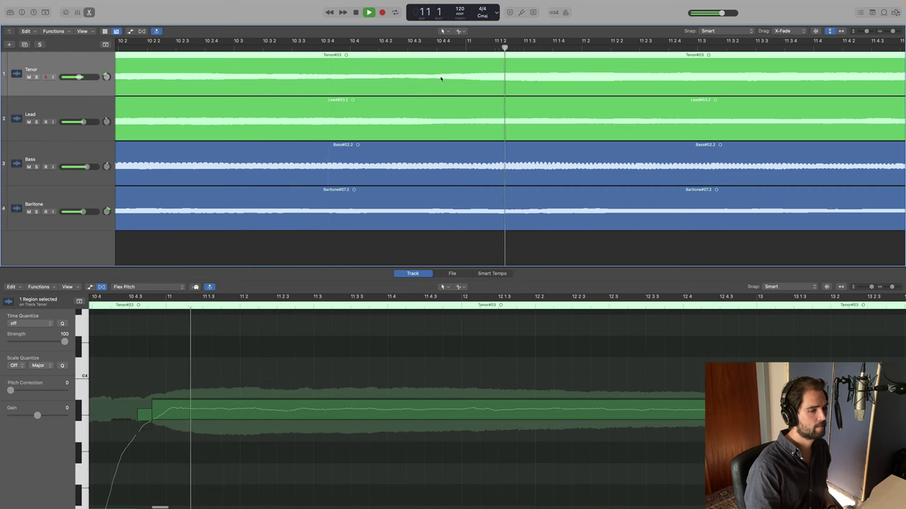
pyautogui.press('space')
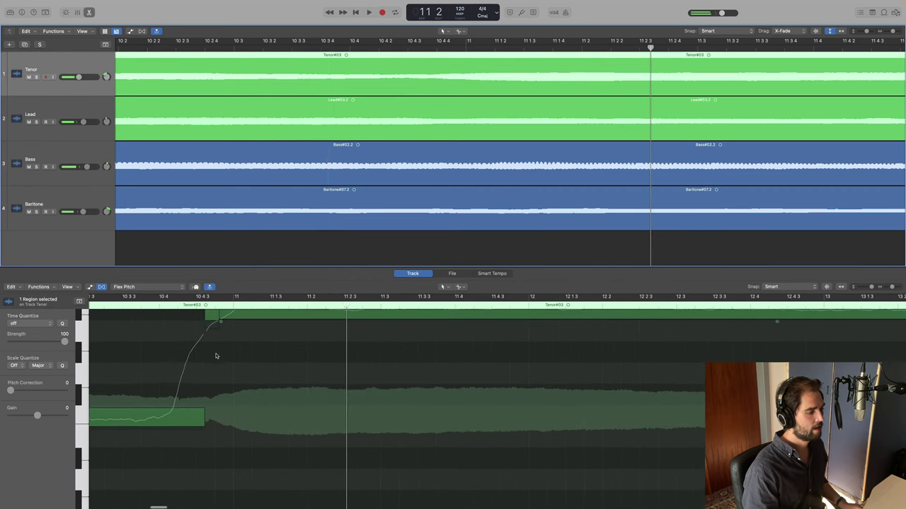
pyautogui.hscroll(-3, 214, 356)
pyautogui.scroll(-2, 215, 356)
pyautogui.press('space')
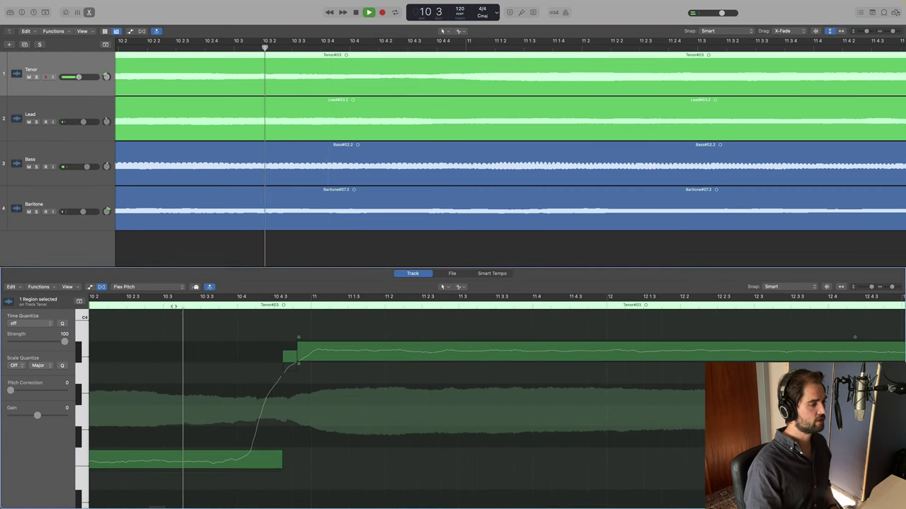
pyautogui.press('space')
# Mute the Tenor and loop the remaining voices over a cycle from about 10 3 to 11 3 3.
pyautogui.hotkey('ctrl', 'm')
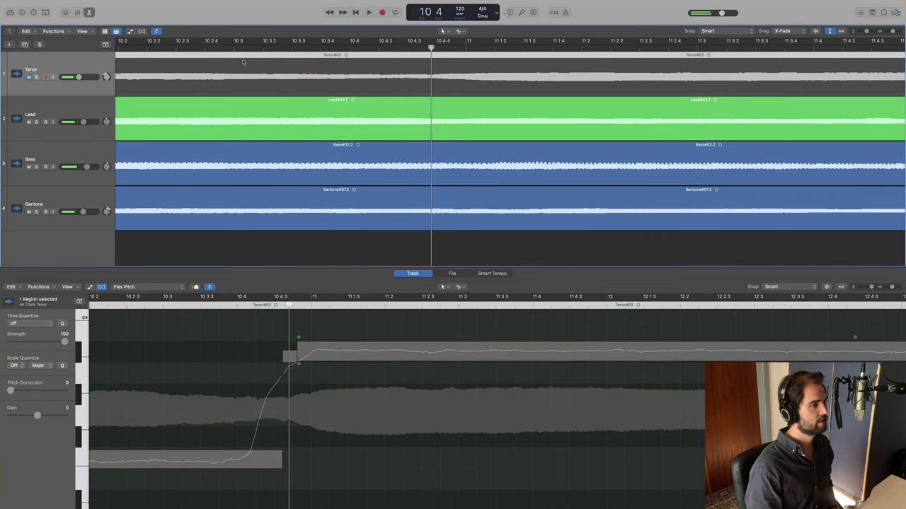
pyautogui.press('space')
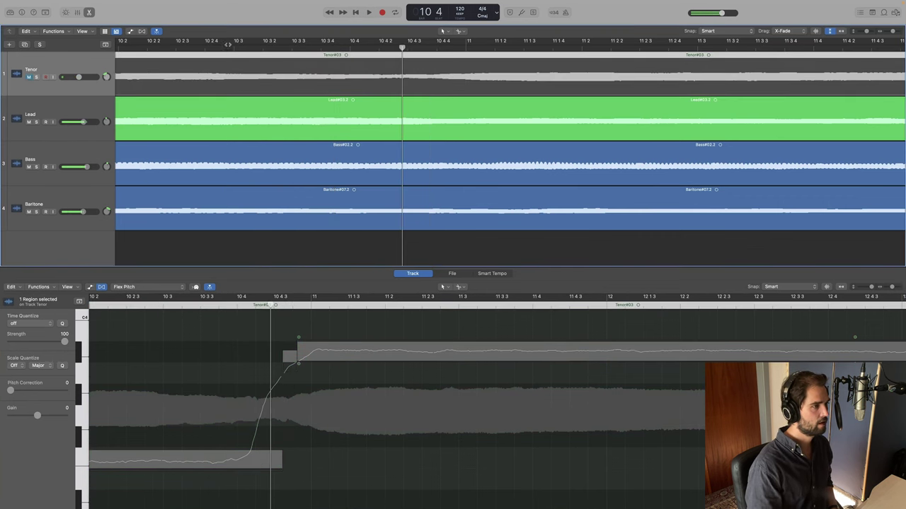
pyautogui.moveTo(225, 40); pyautogui.dragTo(765, 40)
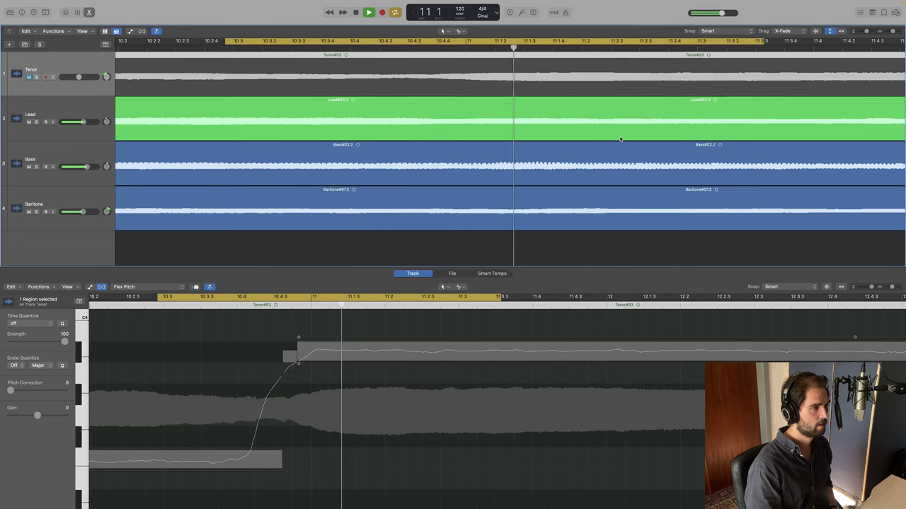
pyautogui.press('space')
pyautogui.press('space')
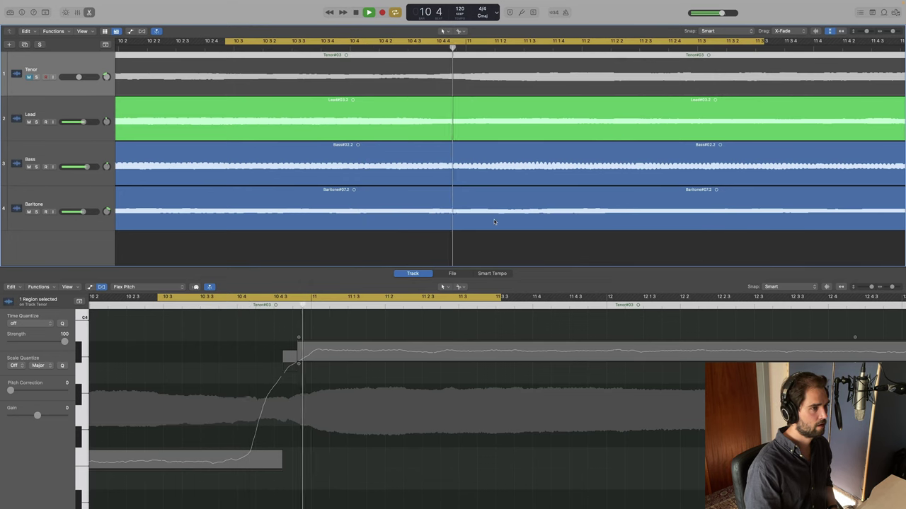
pyautogui.press('space')
# Mute the Lead as well and play only Bass and Baritone through the cycle.
pyautogui.click(29, 122)
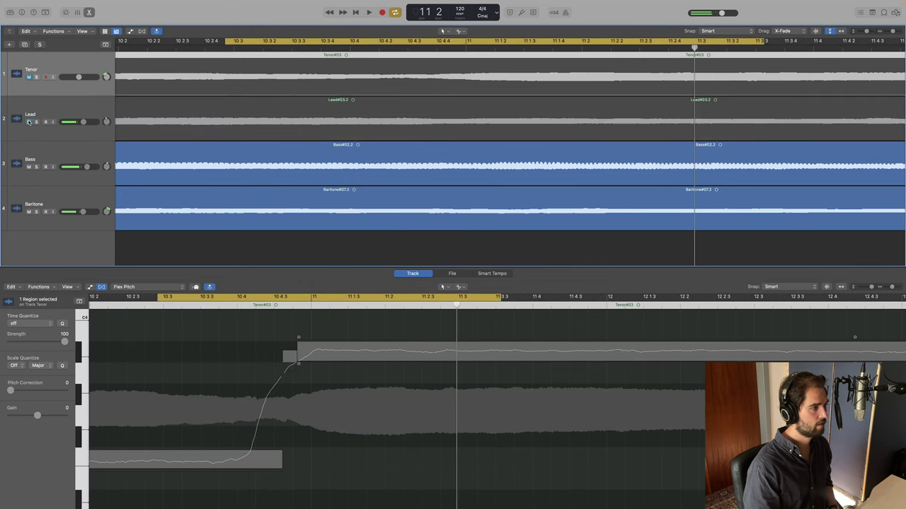
pyautogui.press('space')
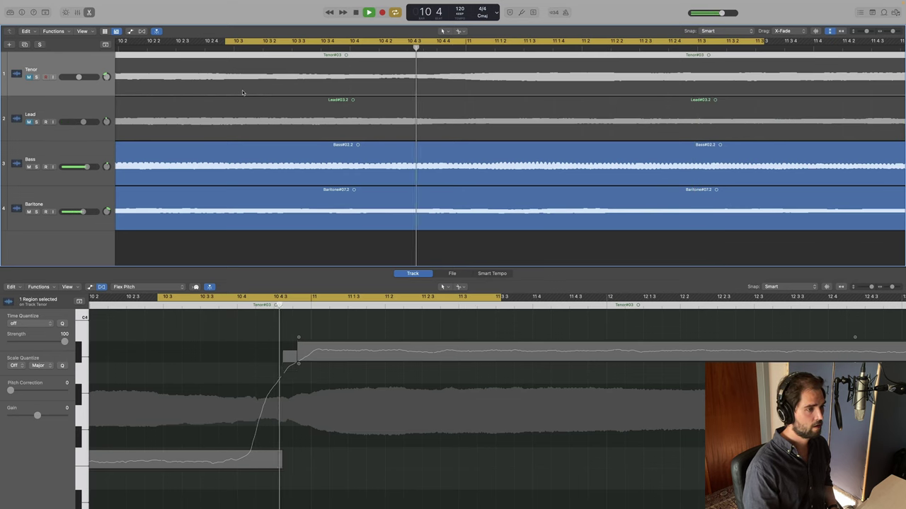
pyautogui.press('space')
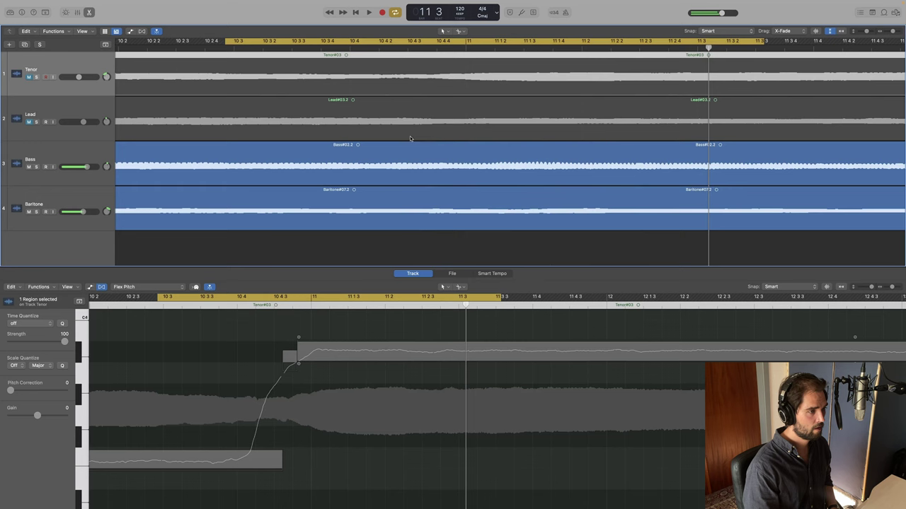
# Play the cycle with the Baritone's notes shown, and set the short note near 11 1 3 to fine pitch -1.
pyautogui.click(400, 205)
pyautogui.press('space')
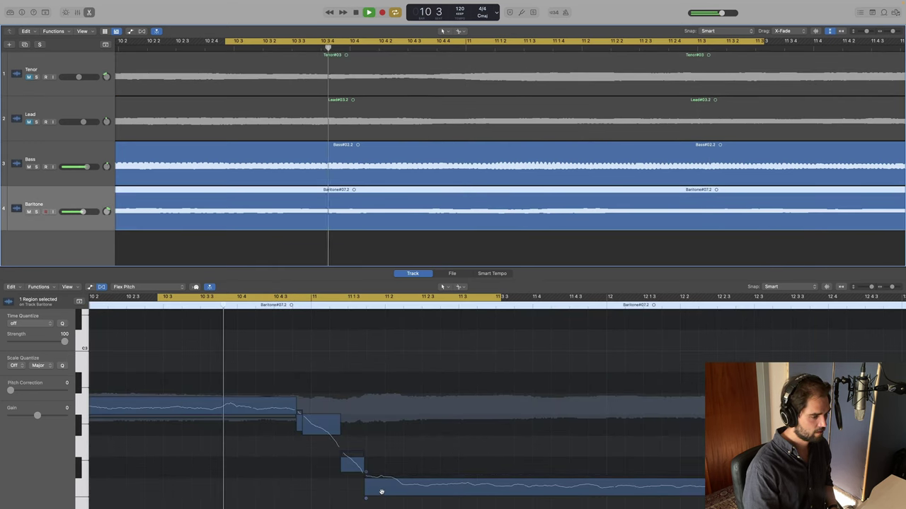
pyautogui.moveTo(350, 481)
pyautogui.press('space')
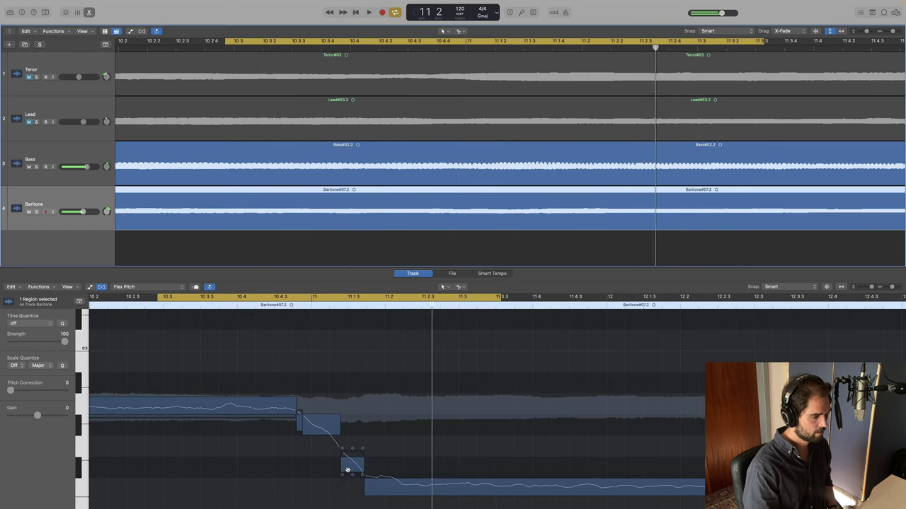
pyautogui.click(358, 393)
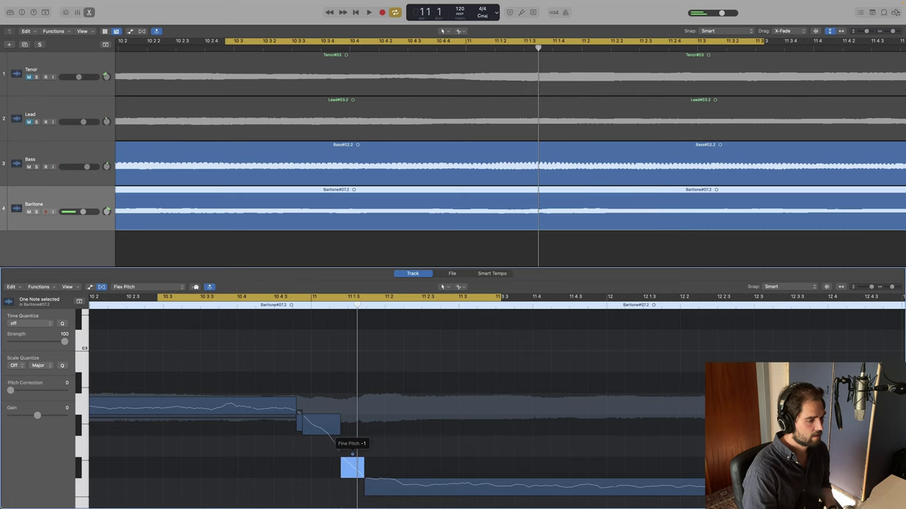
pyautogui.scroll(-4, 351, 454)
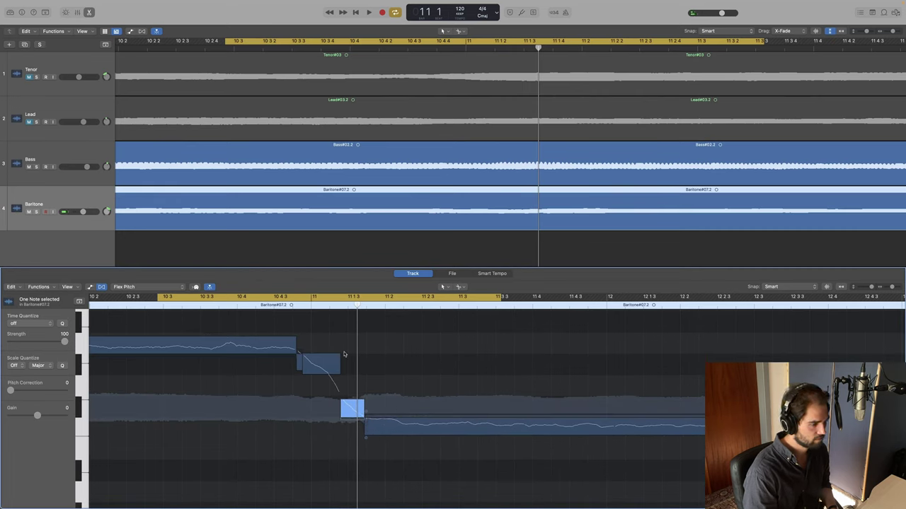
# Replay the cycle, split the Baritone's following long note at about 11 2, and set its first piece's fine pitch to 21.
pyautogui.press('space')
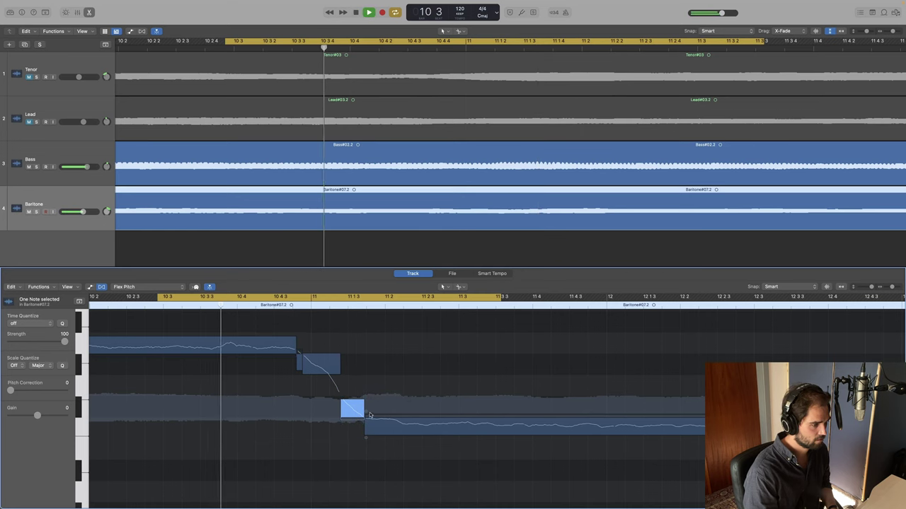
pyautogui.press('space')
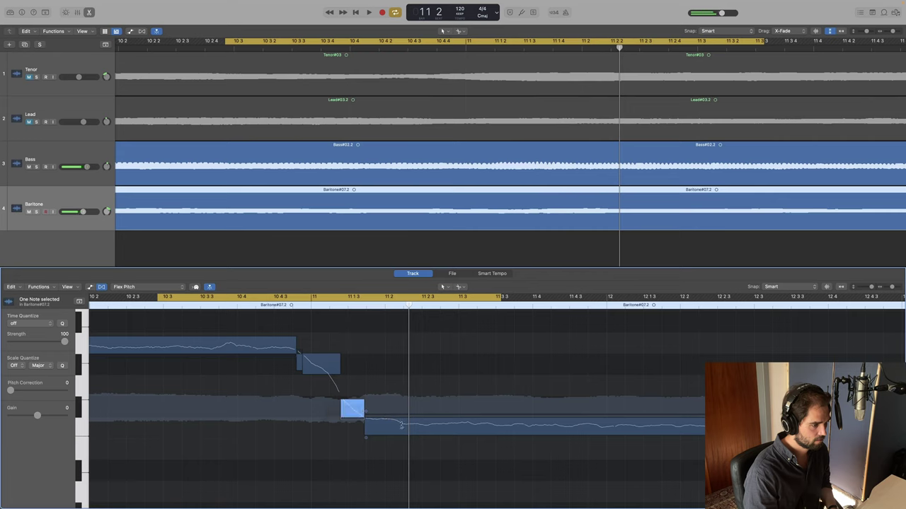
pyautogui.click(405, 429)
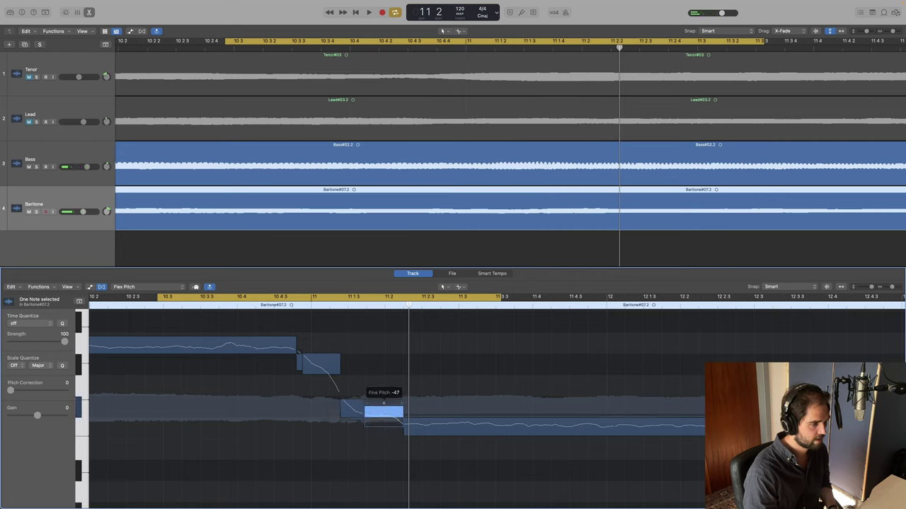
pyautogui.moveTo(383, 403); pyautogui.dragTo(384, 411)
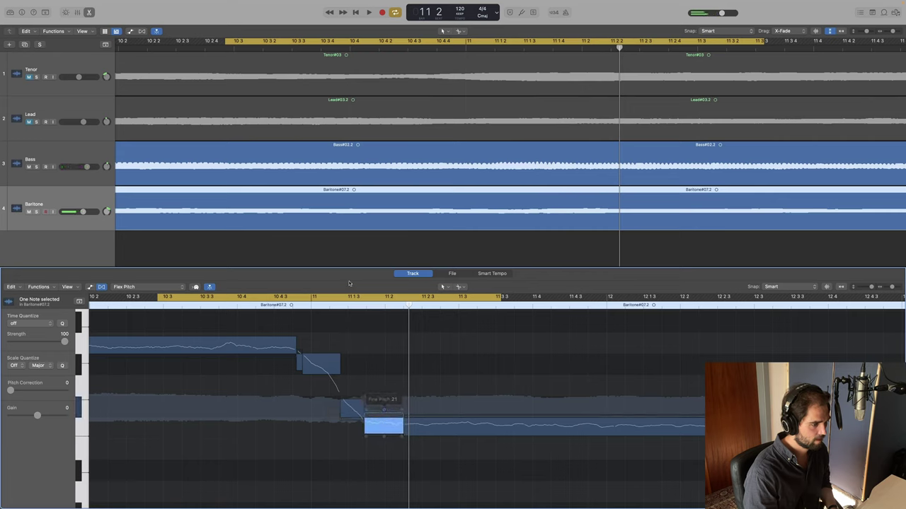
# Unmute the Lead, play it with Bass and Baritone through the cycle, and show the Lead's notes for pitch editing.
pyautogui.press('space')
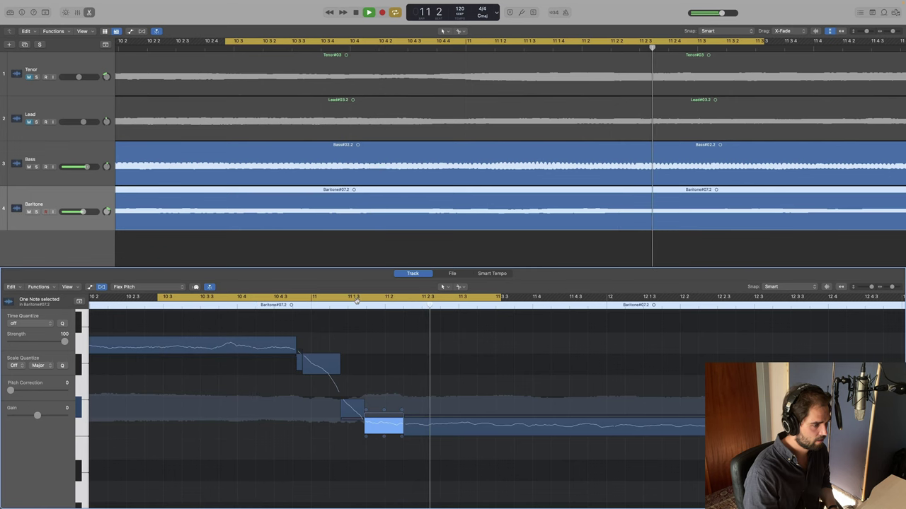
pyautogui.press('space')
pyautogui.click(29, 121)
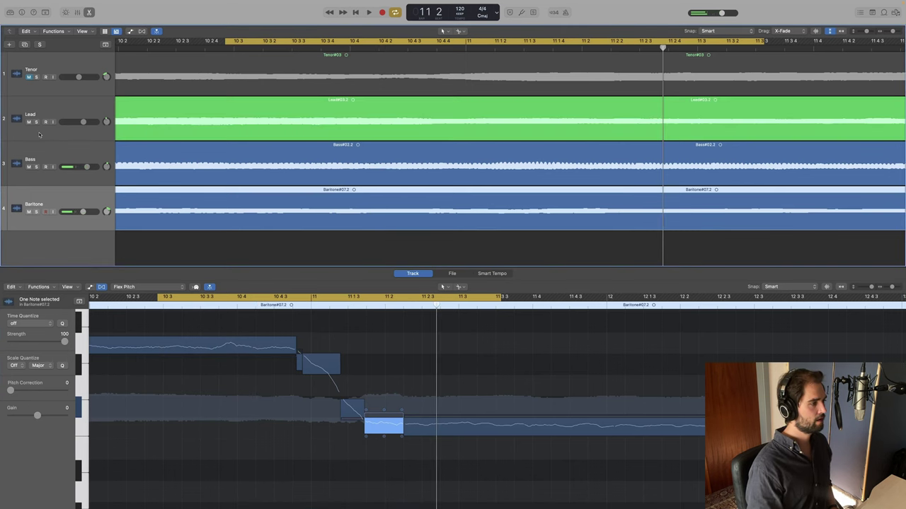
pyautogui.press('space')
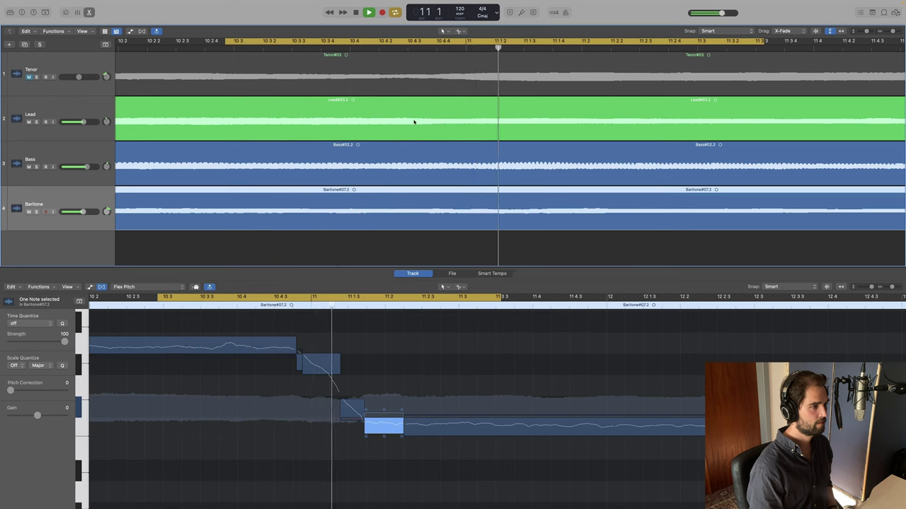
pyautogui.press('space')
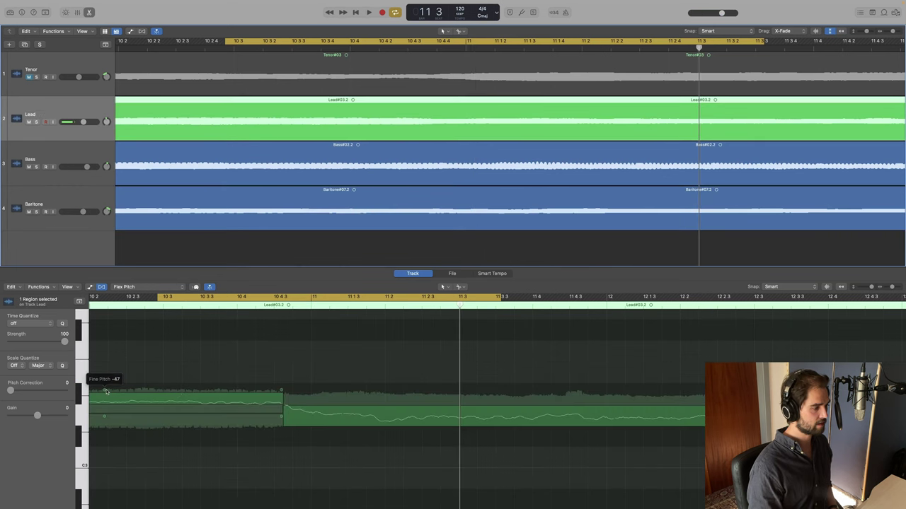
# Set the cycle around the Lead's preceding long note, from about 9 3 4 to 10 4 3, and play it.
pyautogui.hscroll(-10, 105, 391)
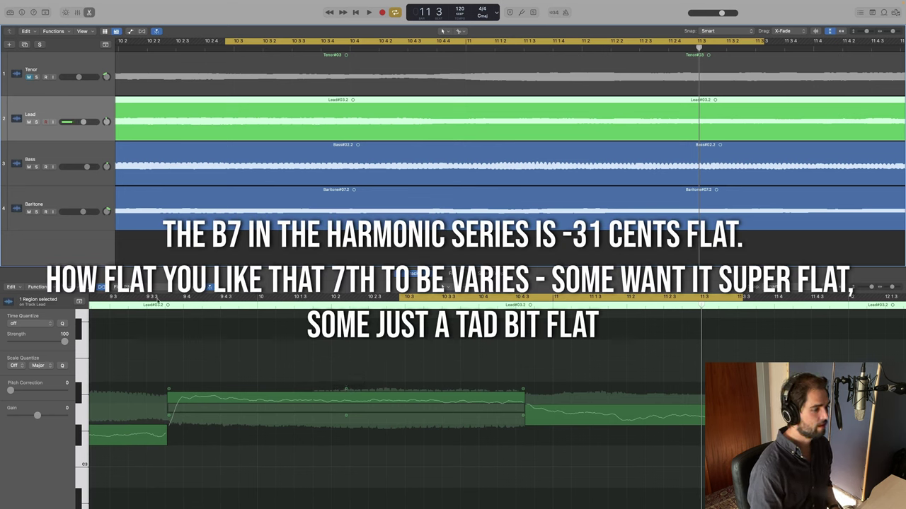
pyautogui.moveTo(164, 297); pyautogui.dragTo(528, 299)
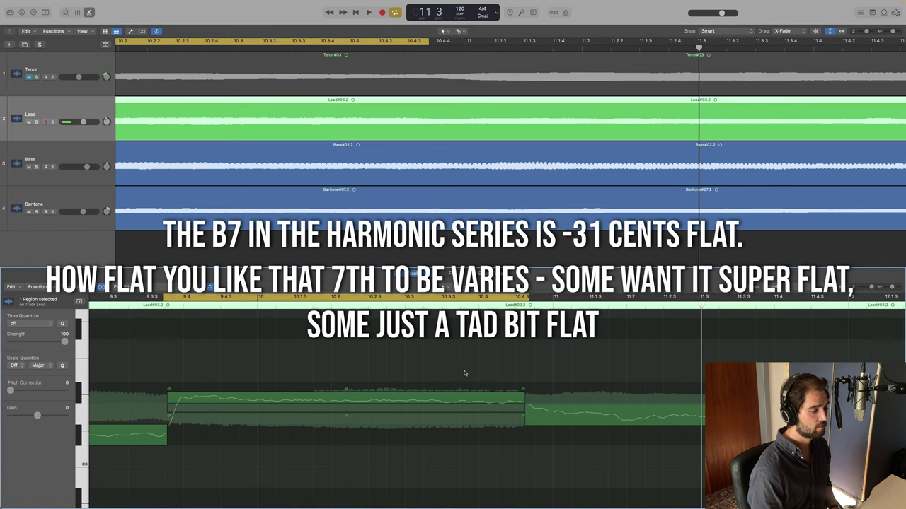
pyautogui.press('space')
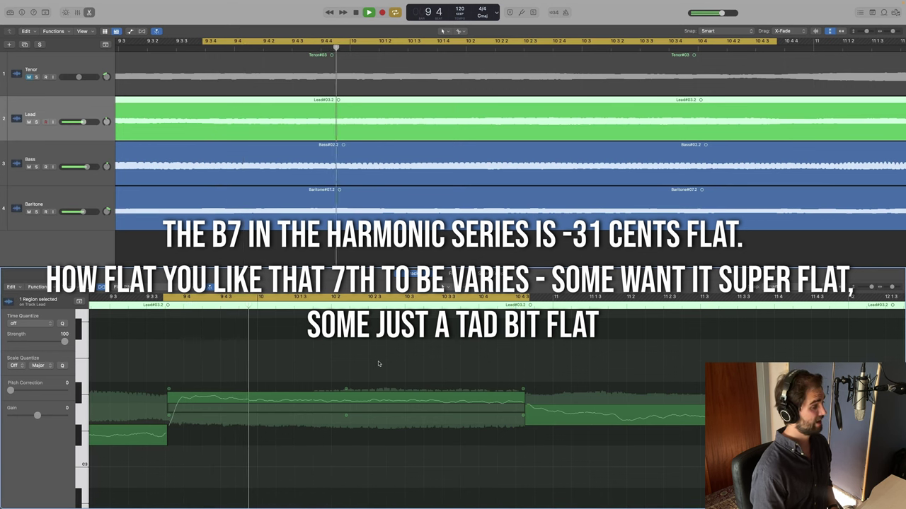
pyautogui.press('space')
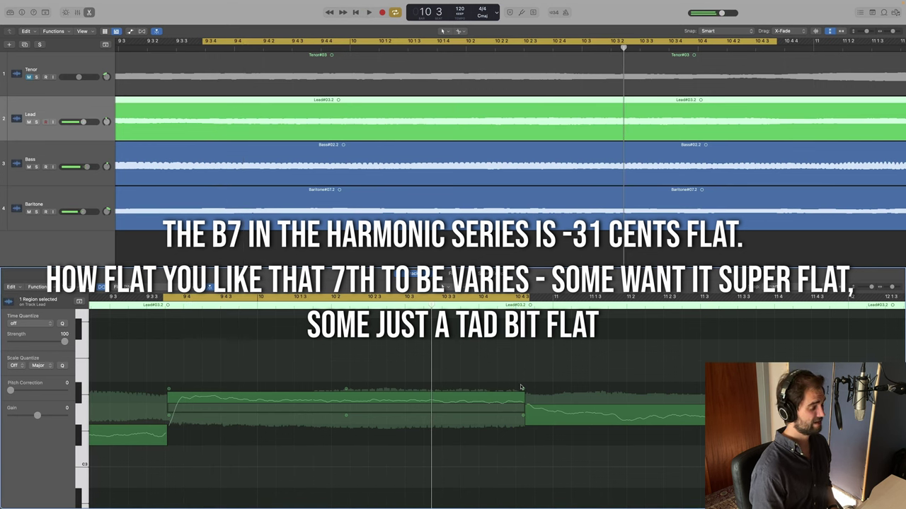
# Set the pitch drift at the end of the Lead's looped long note to 0.11 and replay the cycle.
pyautogui.click(523, 389)
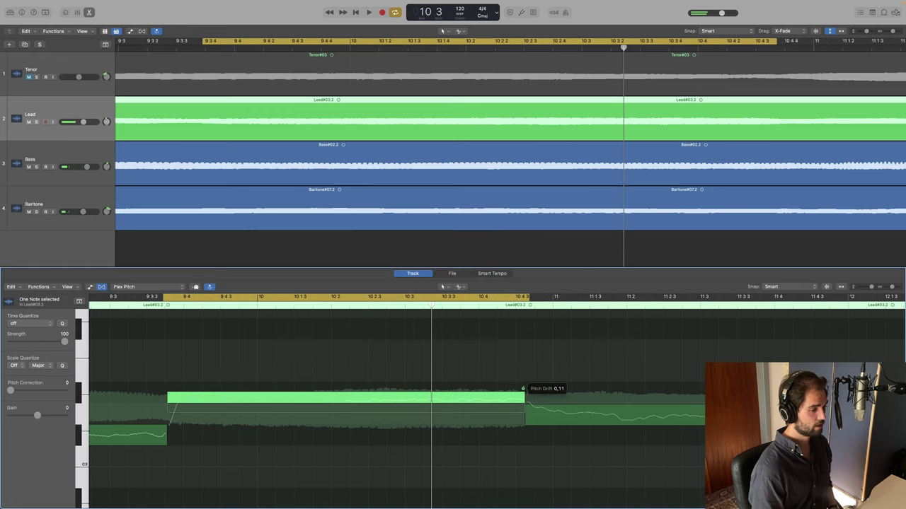
pyautogui.press('space')
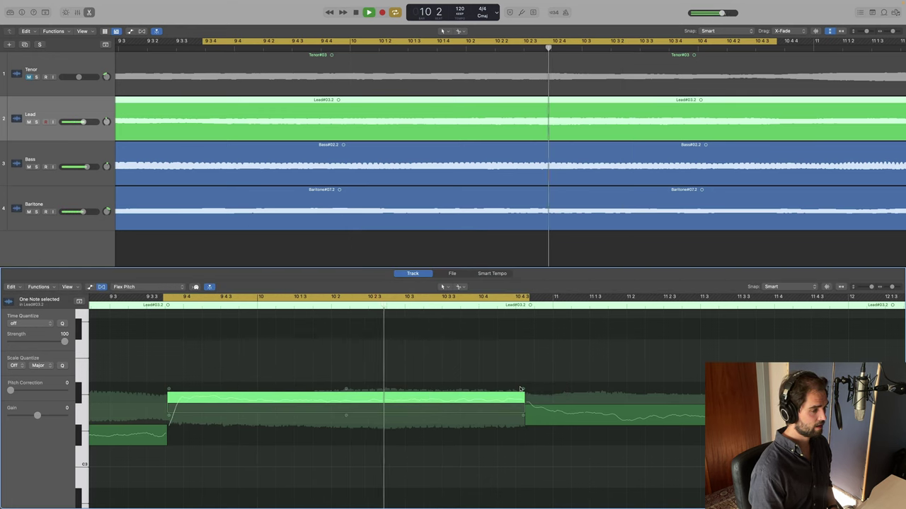
pyautogui.moveTo(346, 391)
pyautogui.press('space')
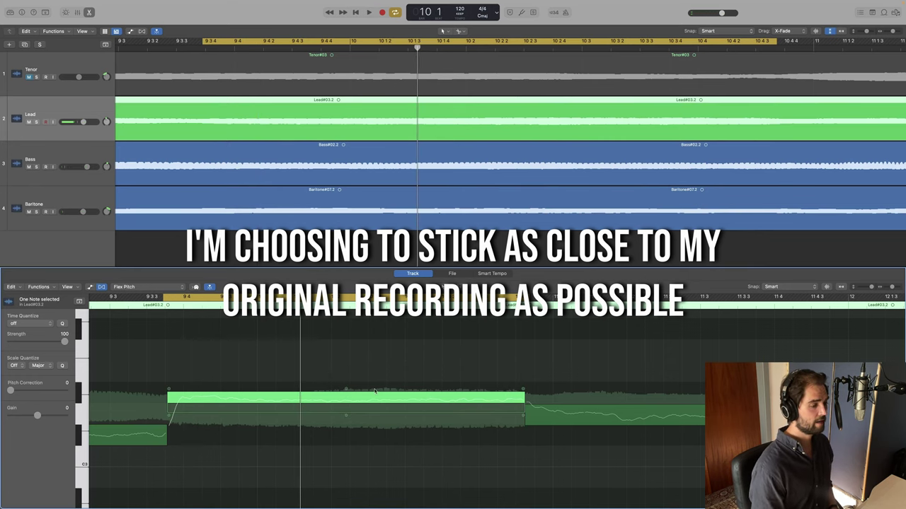
# Try a slightly higher fine pitch on the Lead's long note, restore its previous pitch, and replay the cycle.
pyautogui.press('space')
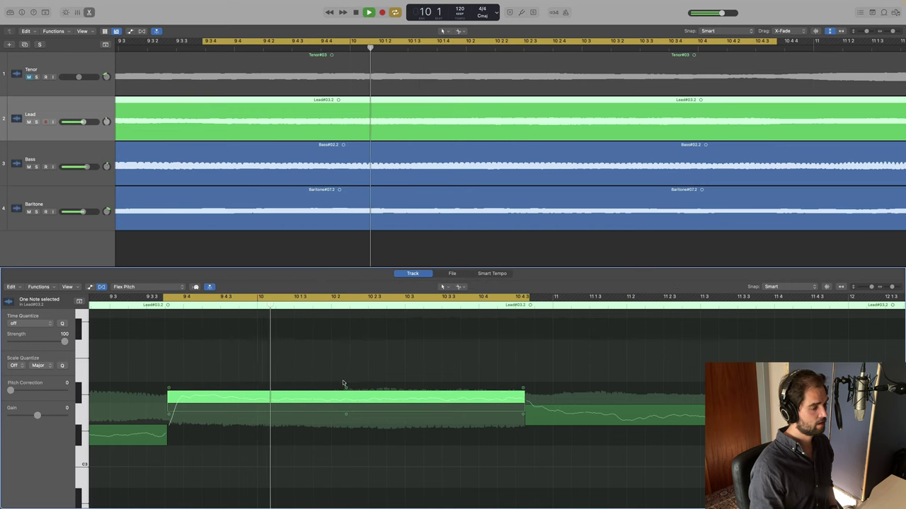
pyautogui.press('space')
pyautogui.press('space')
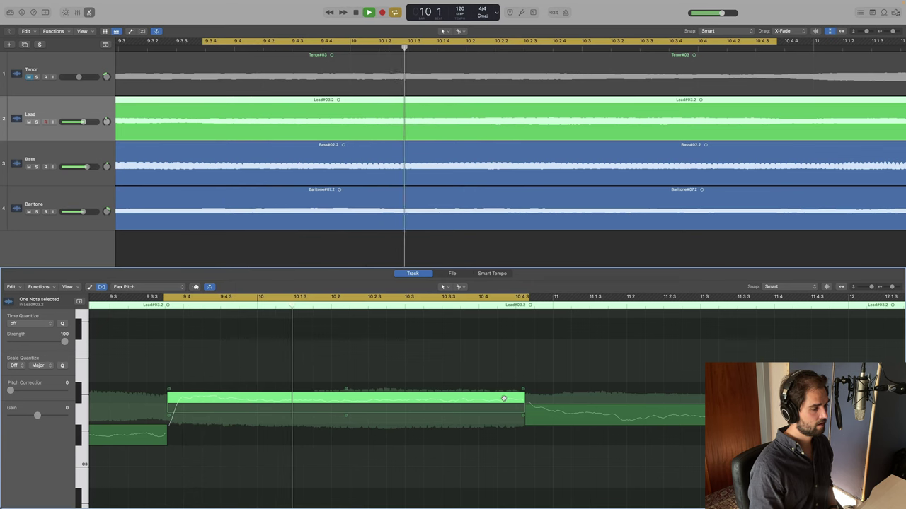
pyautogui.press('space')
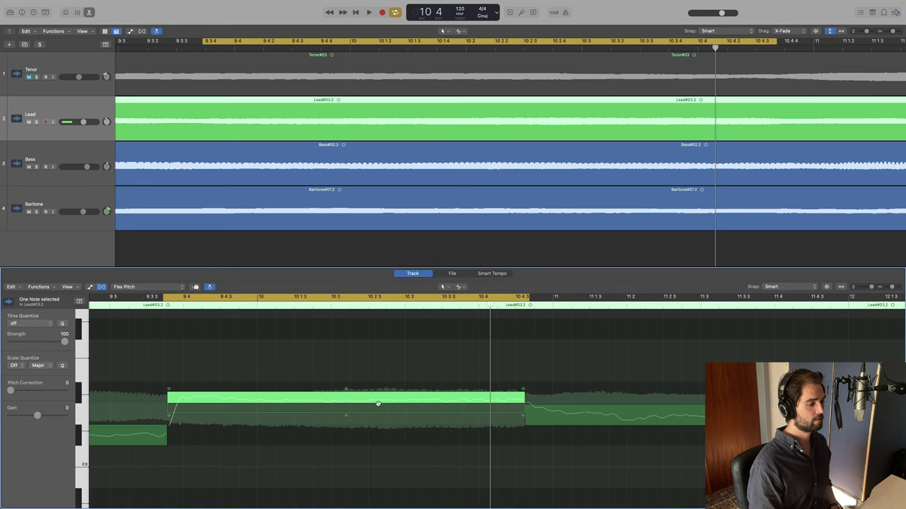
pyautogui.press('space')
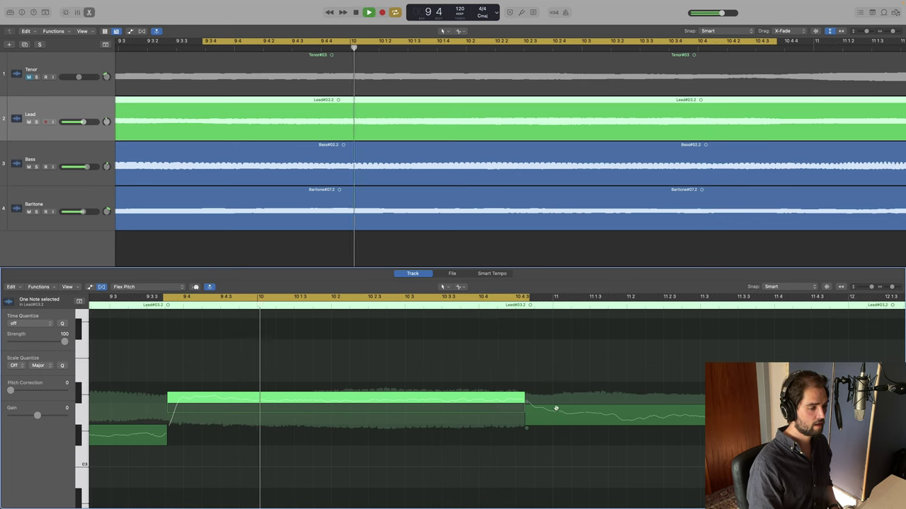
# Set the cycle range from about 9 4 2 to 11 3 4 and play the Lead's note change repeatedly.
pyautogui.press('c')
pyautogui.press('space')
pyautogui.moveTo(212, 297); pyautogui.dragTo(765, 298)
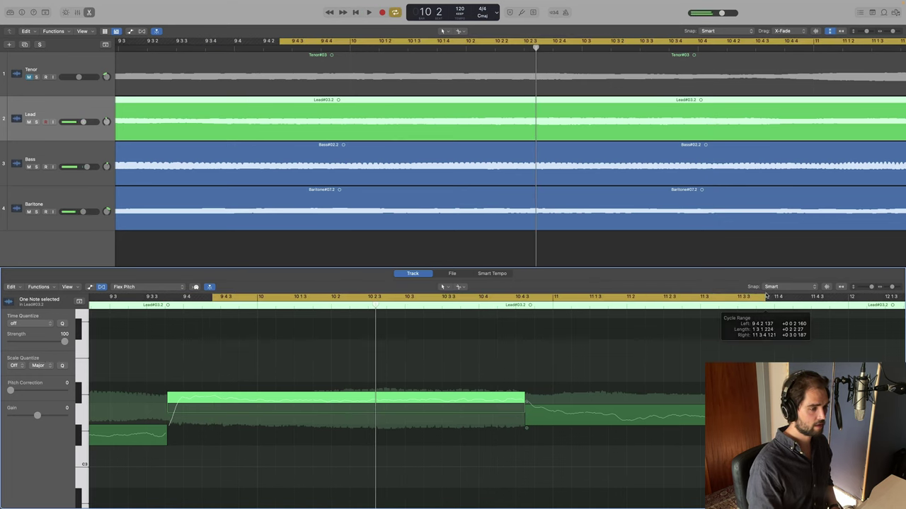
pyautogui.press('space')
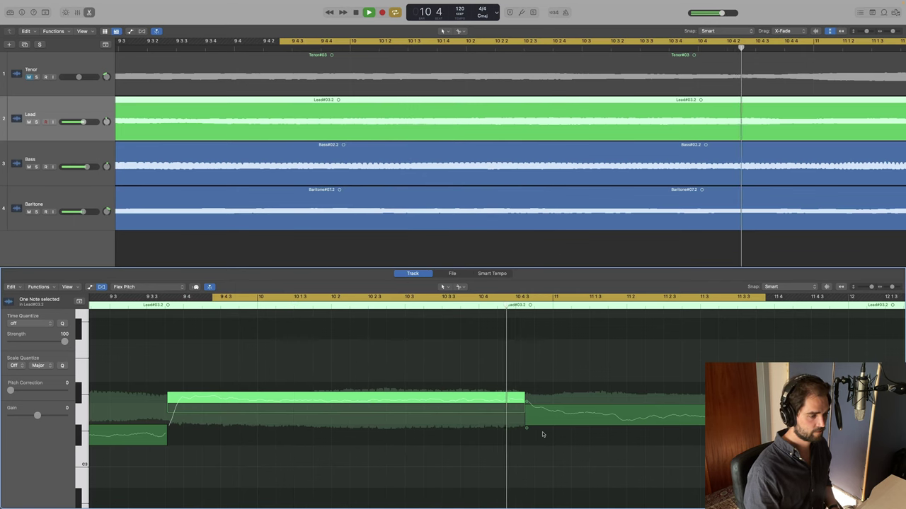
pyautogui.press('space')
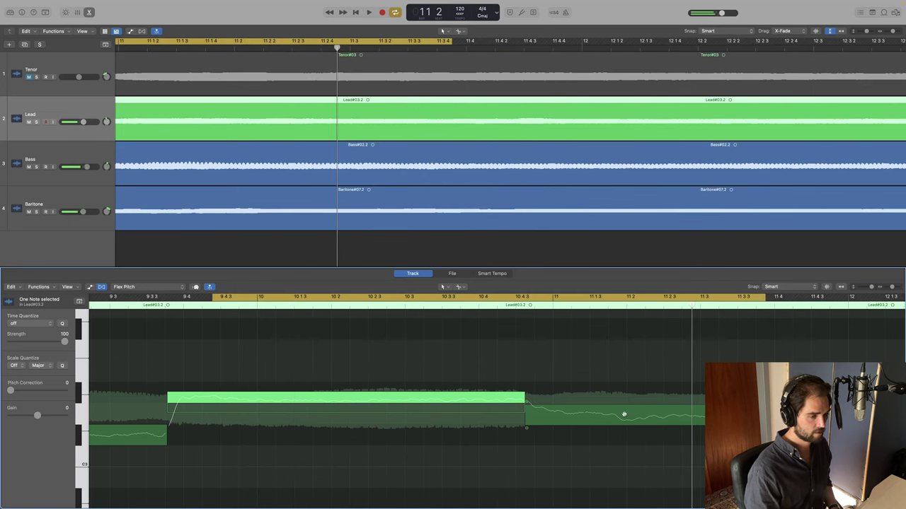
pyautogui.press('space')
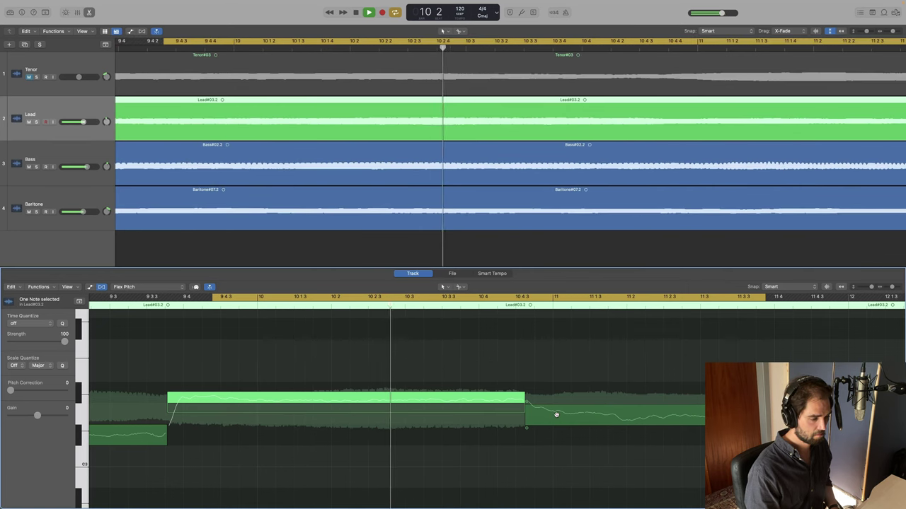
pyautogui.press('space')
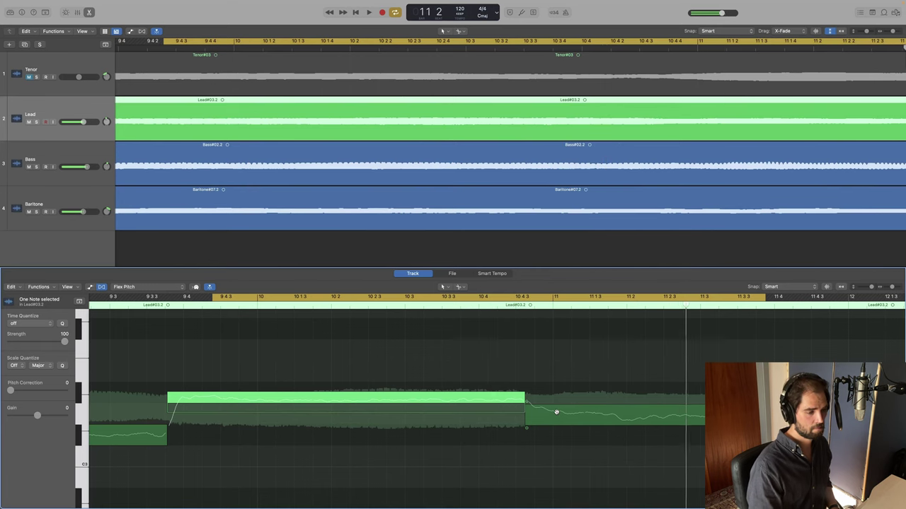
# Shift the boundary between the Lead's two long notes slightly later, just before bar 11, and play the passage.
pyautogui.moveTo(527, 417); pyautogui.dragTo(533, 417)
pyautogui.click(524, 400)
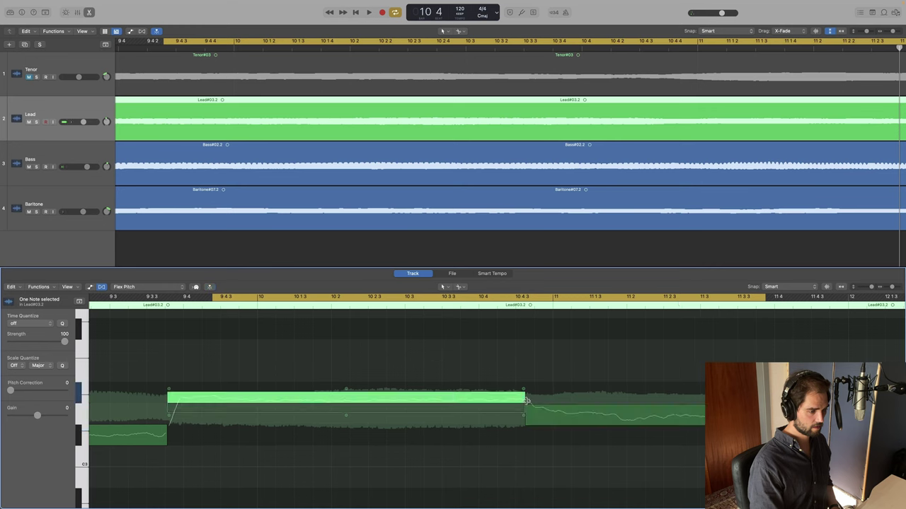
pyautogui.click(535, 401)
pyautogui.press('space')
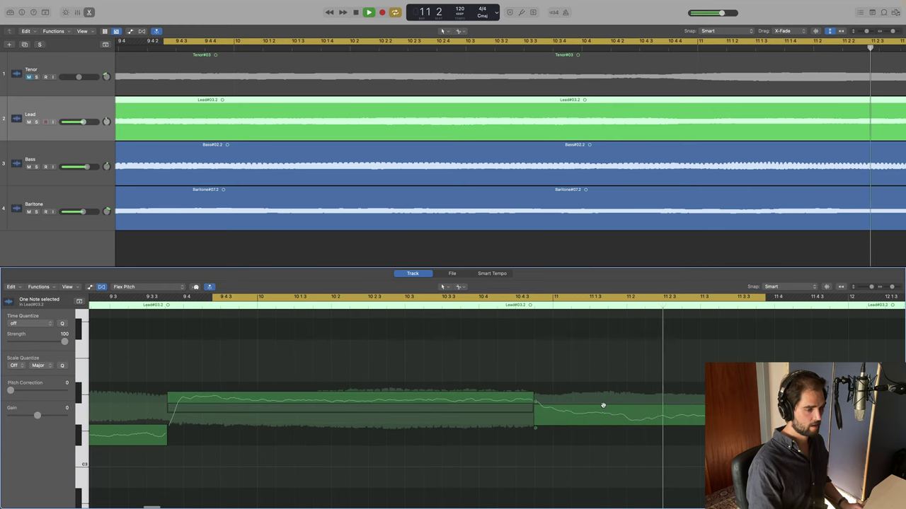
pyautogui.press('space')
# Unmute the Tenor track, show its second region in the Flex Pitch editor, and play the cycled passage with all parts.
pyautogui.hscroll(-5, 283, 141)
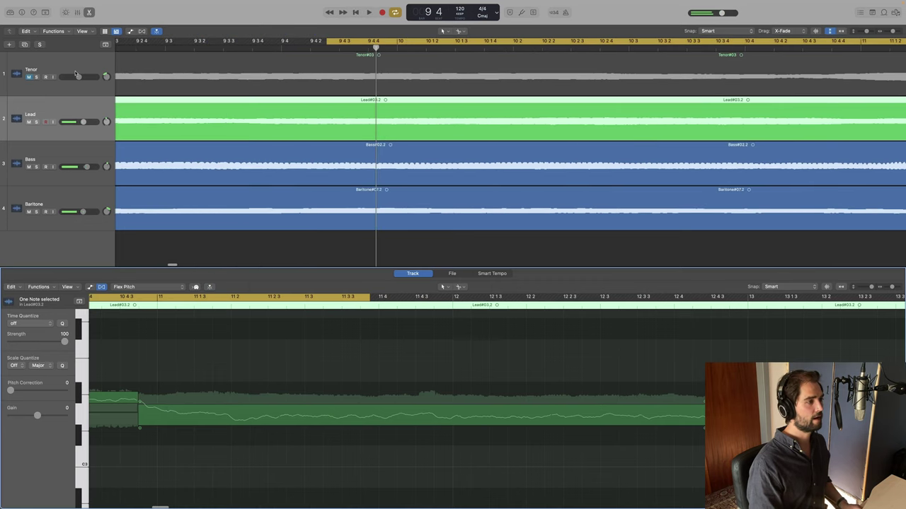
pyautogui.click(234, 105)
pyautogui.press('space')
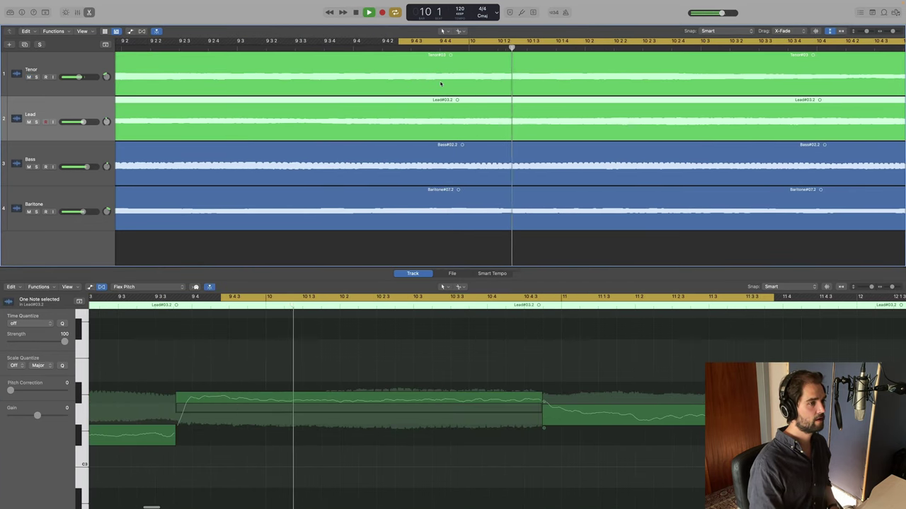
pyautogui.click(455, 69)
pyautogui.press('space')
pyautogui.press('space')
pyautogui.scroll(-3, 637, 467)
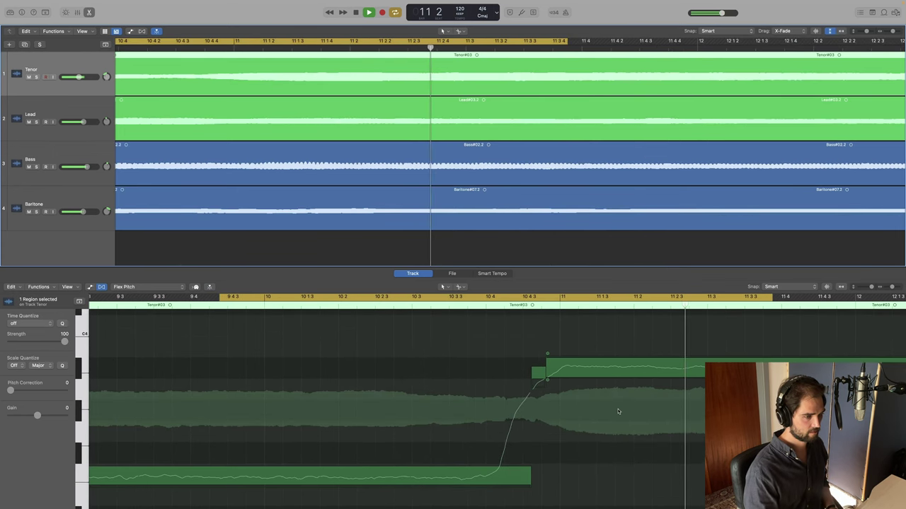
pyautogui.press('space')
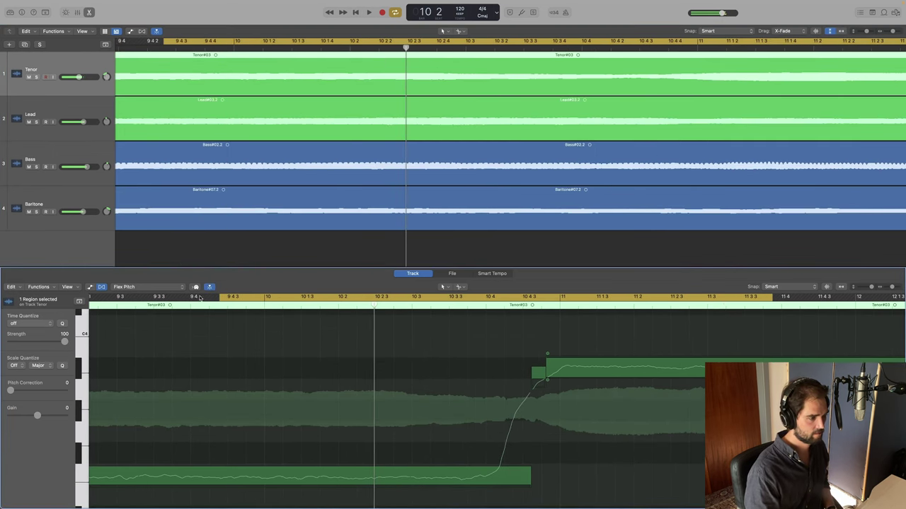
# Move the cycle range's start to just after 10 3 and play the Tenor's rise into its upper note.
pyautogui.moveTo(222, 297); pyautogui.dragTo(423, 296)
pyautogui.press('space')
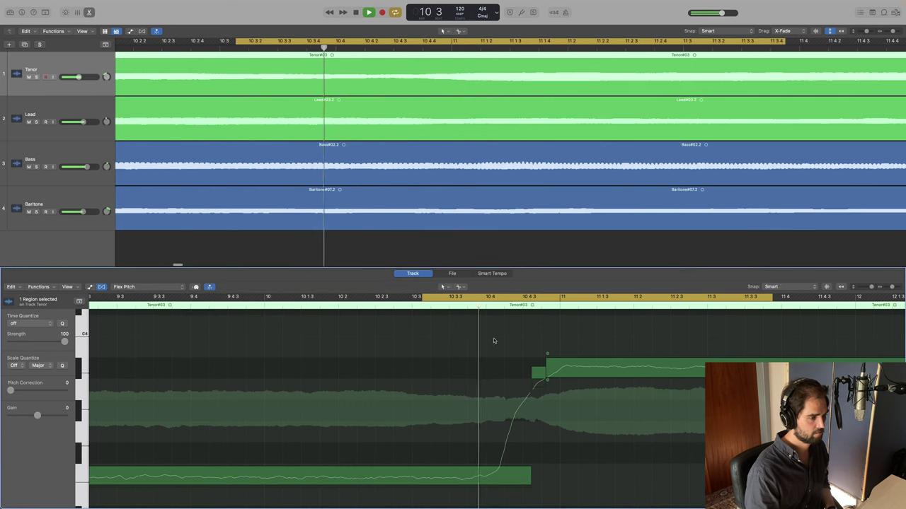
pyautogui.press('space')
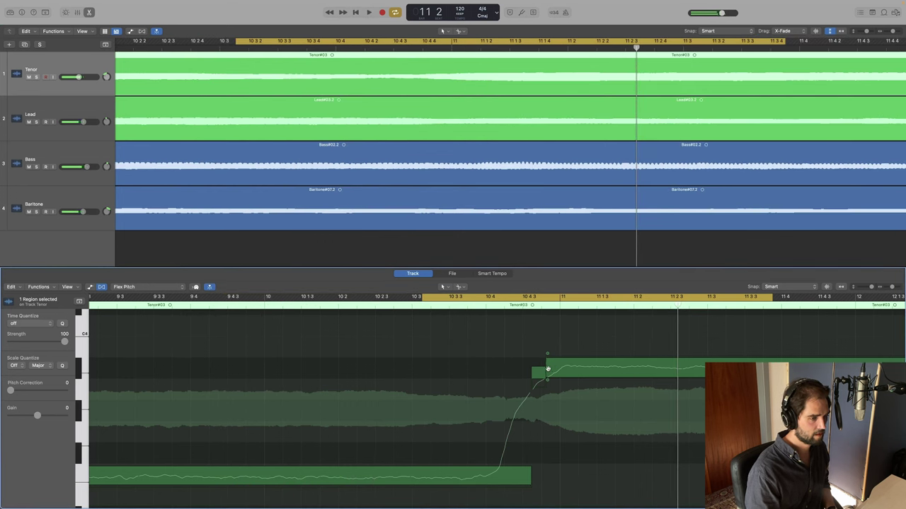
# Shift the Tenor's transition into its upper note later, to about 11 1 3, playing the passage after each move.
pyautogui.moveTo(527, 354); pyautogui.dragTo(564, 363)
pyautogui.press('space')
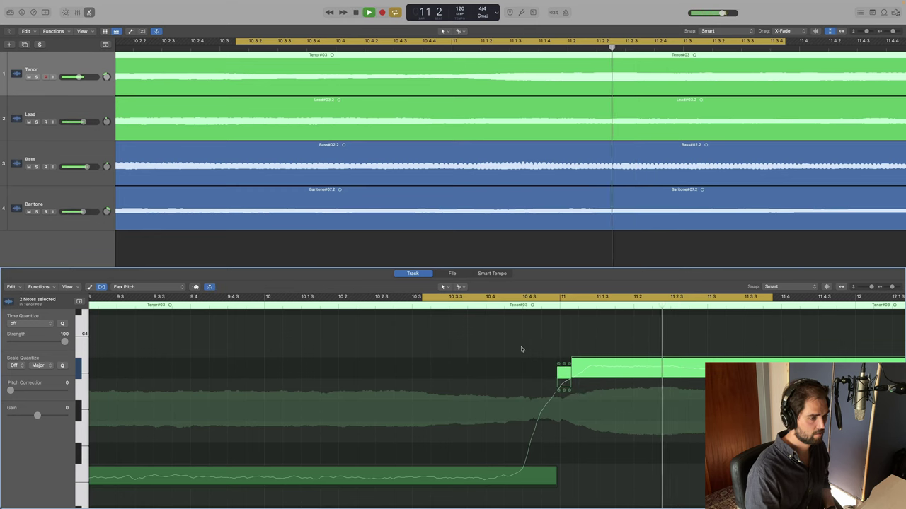
pyautogui.press('space')
pyautogui.moveTo(573, 369); pyautogui.dragTo(598, 369)
pyautogui.press('space')
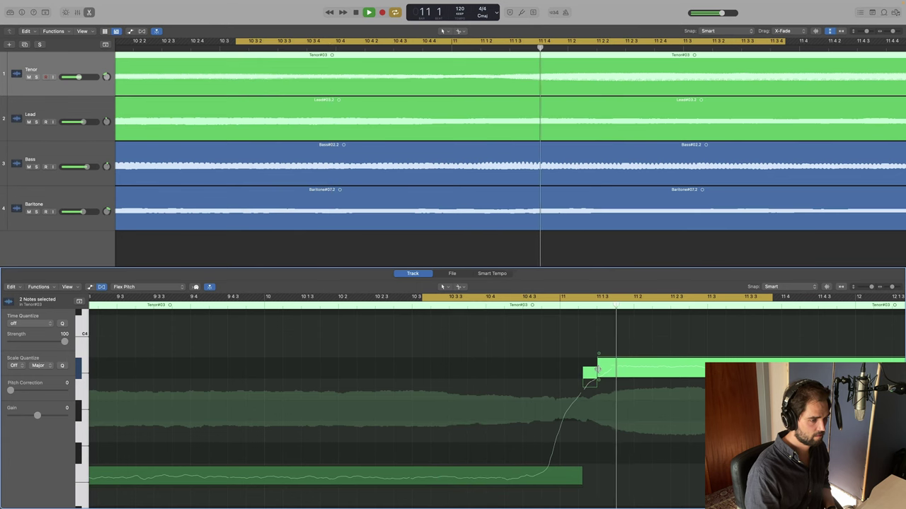
pyautogui.press('space')
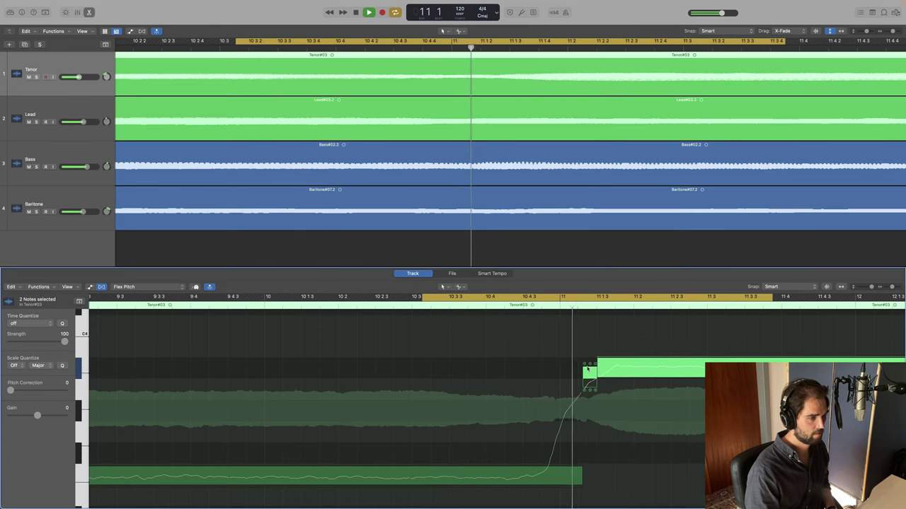
# Hide the lower editor, turn cycling off, and play all four parts from the start of the second phrase after bar 8.
pyautogui.hscroll(-10, 315, 106)
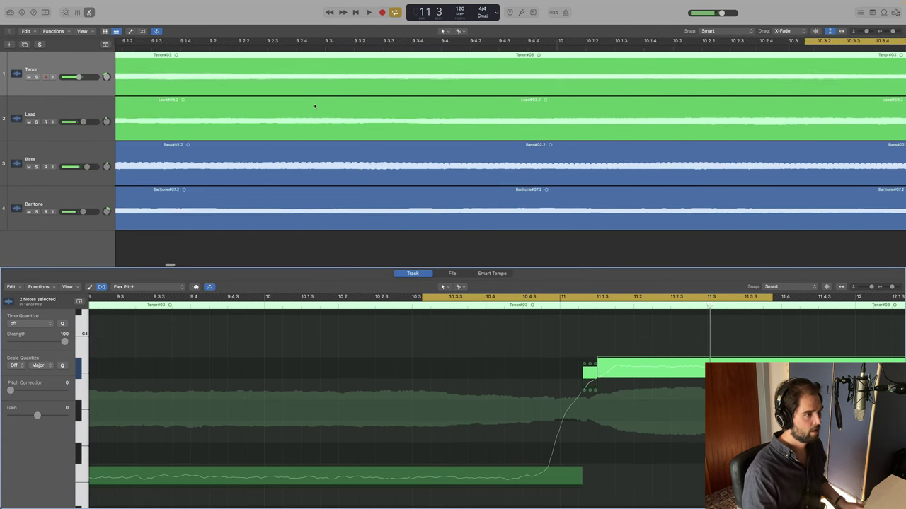
pyautogui.scroll(-6, 307, 96)
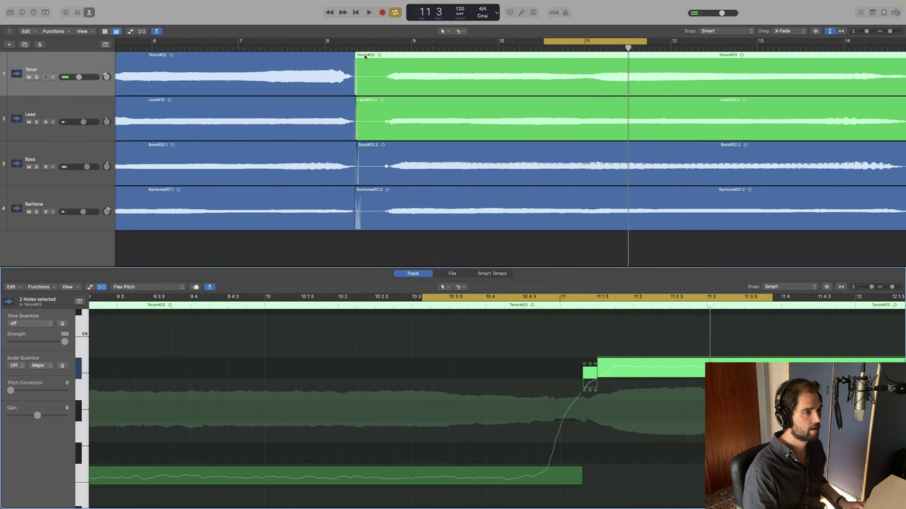
pyautogui.press('x')
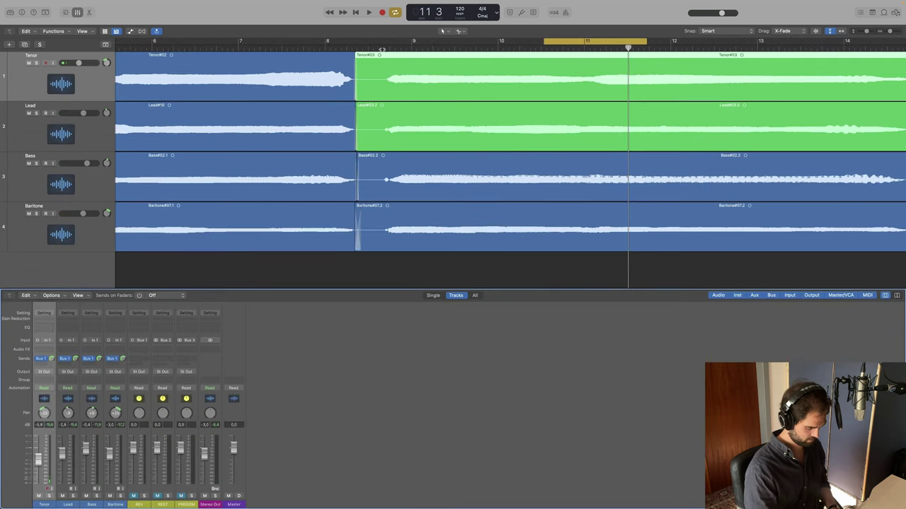
pyautogui.press('x')
pyautogui.click(383, 43)
pyautogui.press('space')
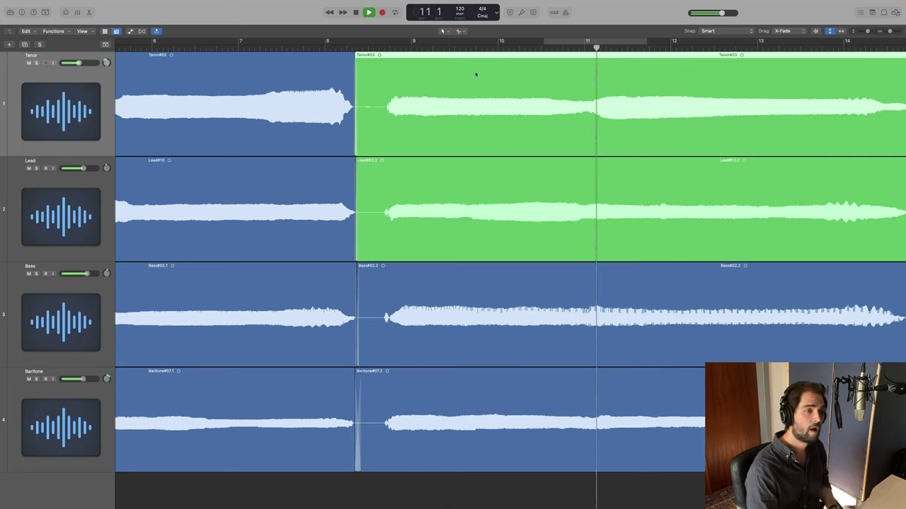
# Follow the playback through to the phrase ending after bar 14 and stop it there.
pyautogui.hscroll(6, 552, 77)
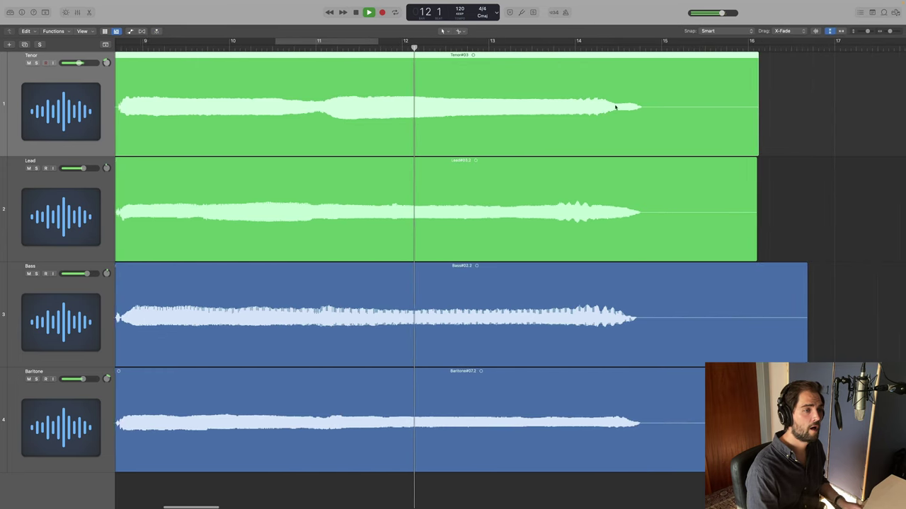
pyautogui.hscroll(4, 619, 99)
pyautogui.press('super+Right')
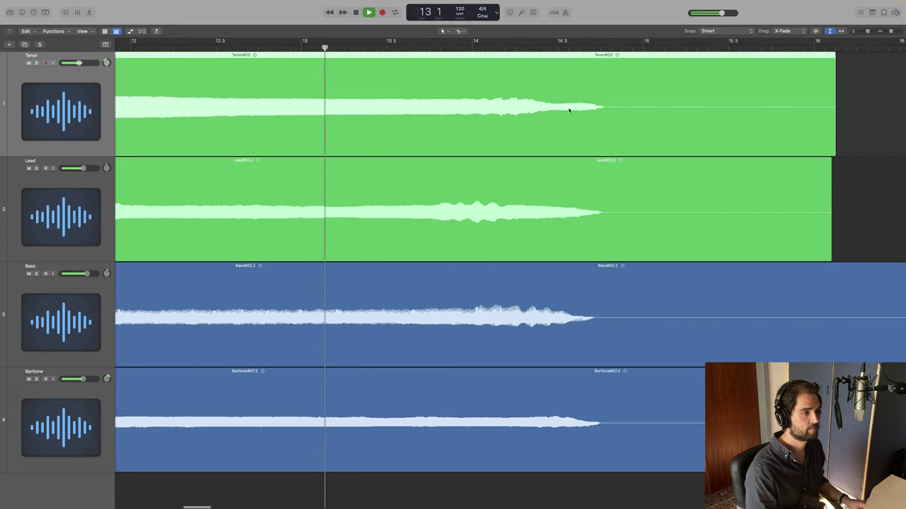
pyautogui.hscroll(3, 582, 108)
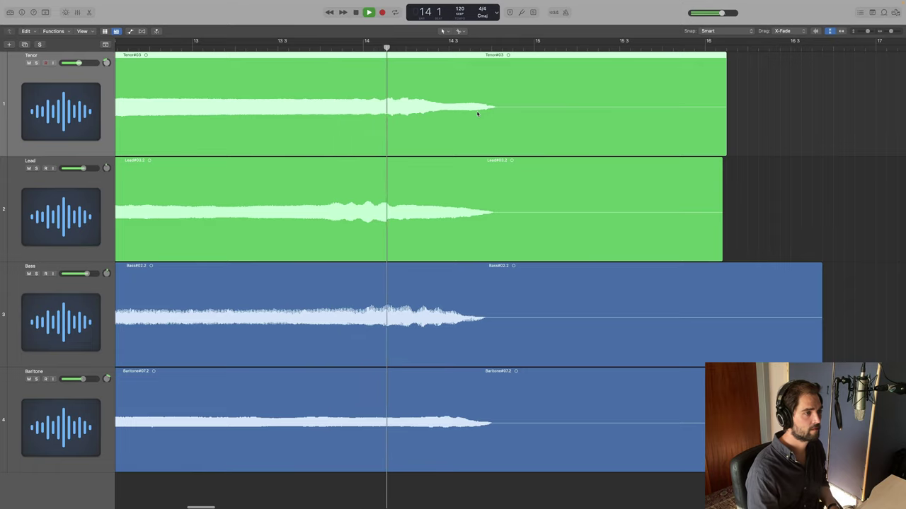
pyautogui.press('space')
# Examine the phrase ending around bar 14 in the Flex Pitch editor and the whole arrangement in the tracks area.
pyautogui.press('e')
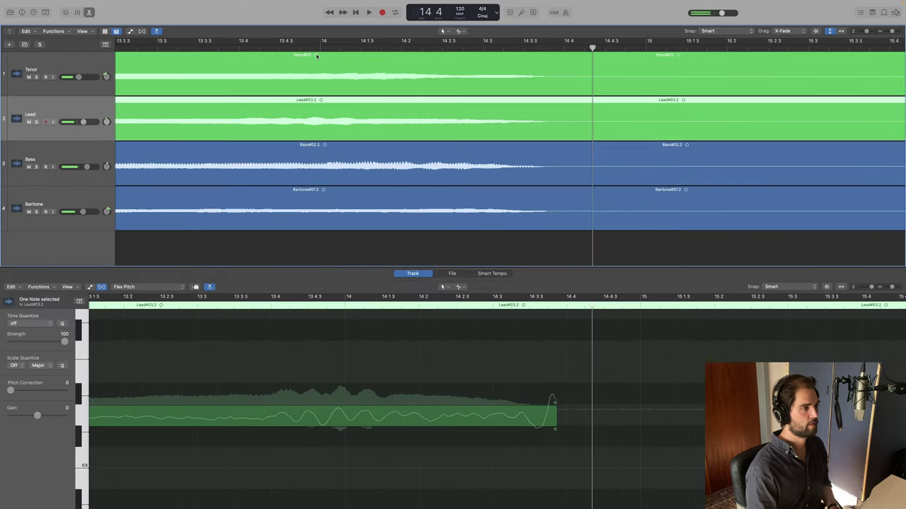
pyautogui.hscroll(-4, 316, 55)
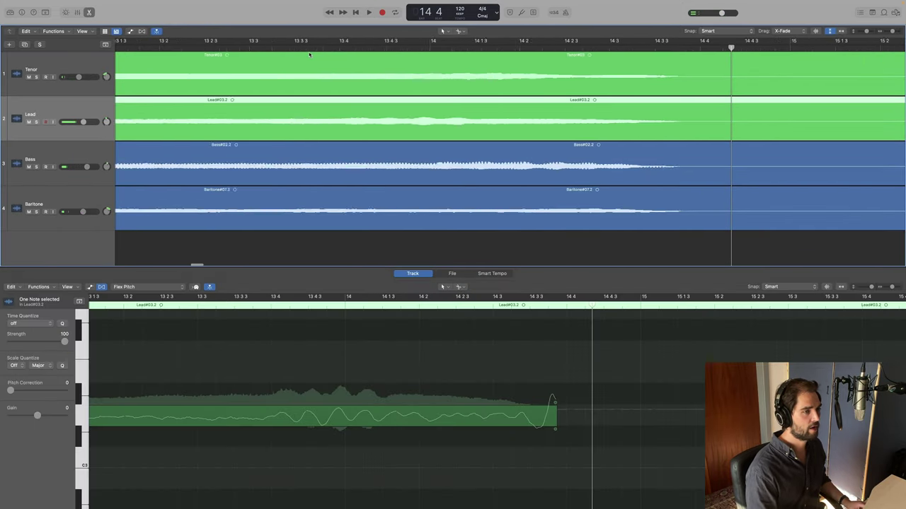
pyautogui.scroll(-5, 309, 54)
pyautogui.scroll(-1, 573, 128)
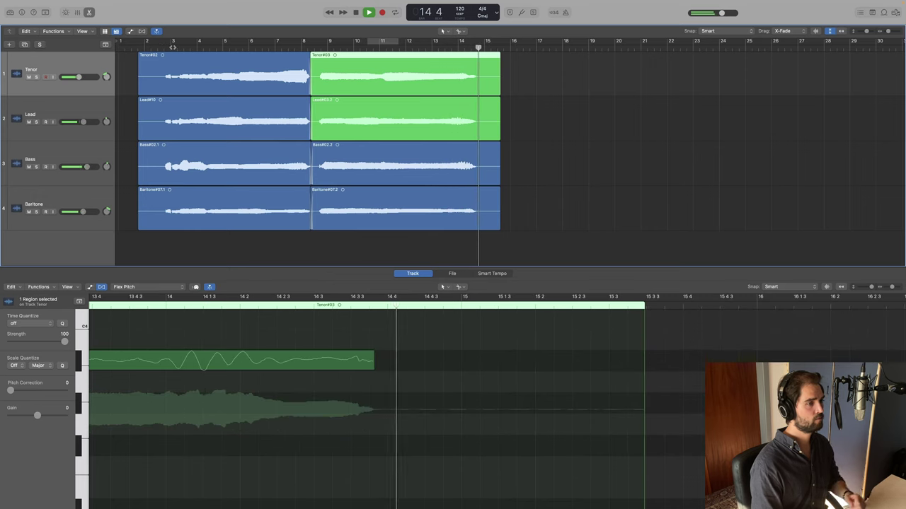
# Stop playback and place the playhead just before the first sung notes, at about 2 4.
pyautogui.press('space')
pyautogui.click(164, 47)
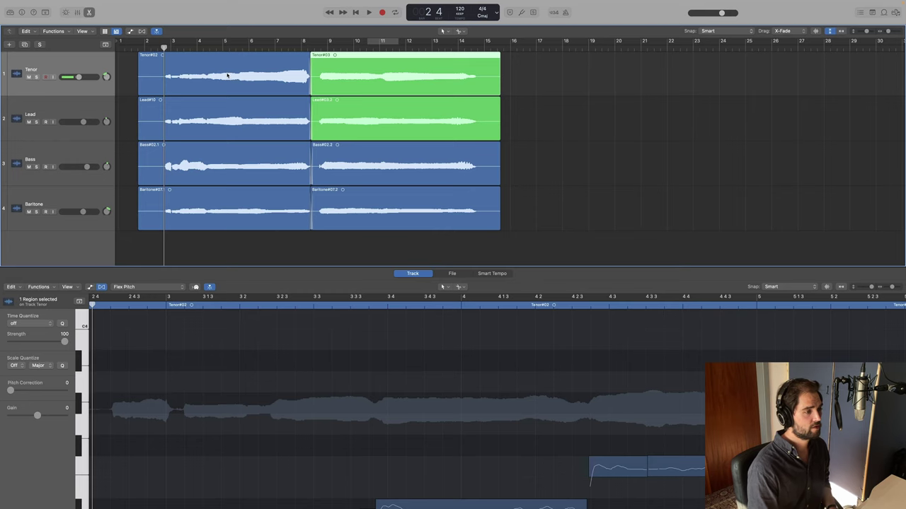
pyautogui.press('super+Right')
pyautogui.press('super+Right')
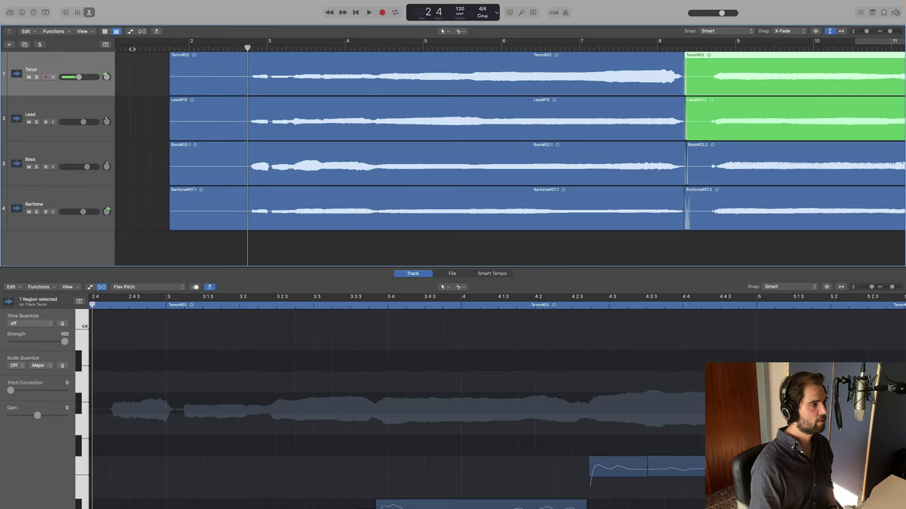
# Show the mixer and insert a Mono->Stereo ChromaVerb reverb on the REV channel.
pyautogui.press('x')
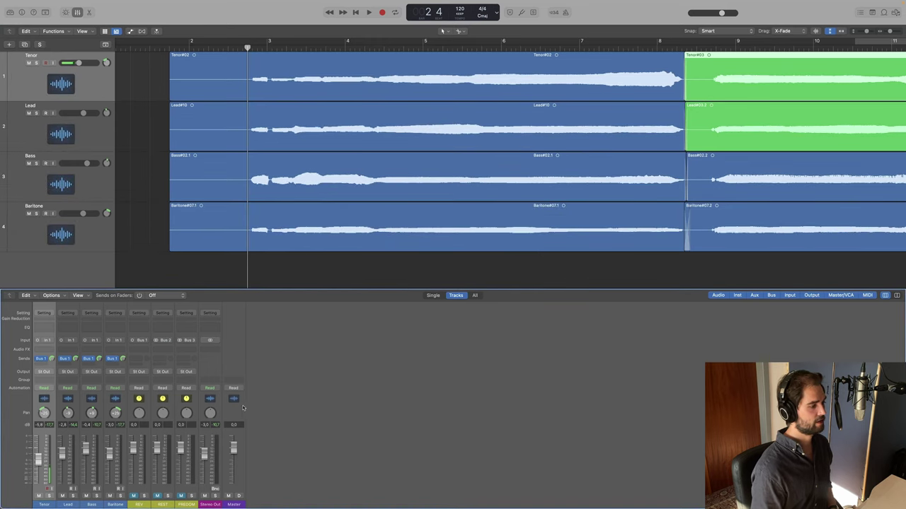
pyautogui.click(139, 350)
pyautogui.moveTo(160, 491)
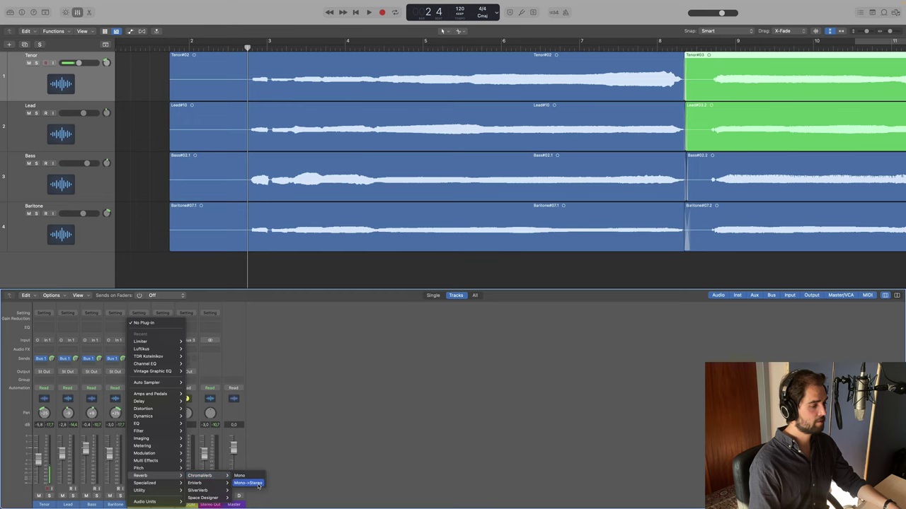
pyautogui.click(258, 484)
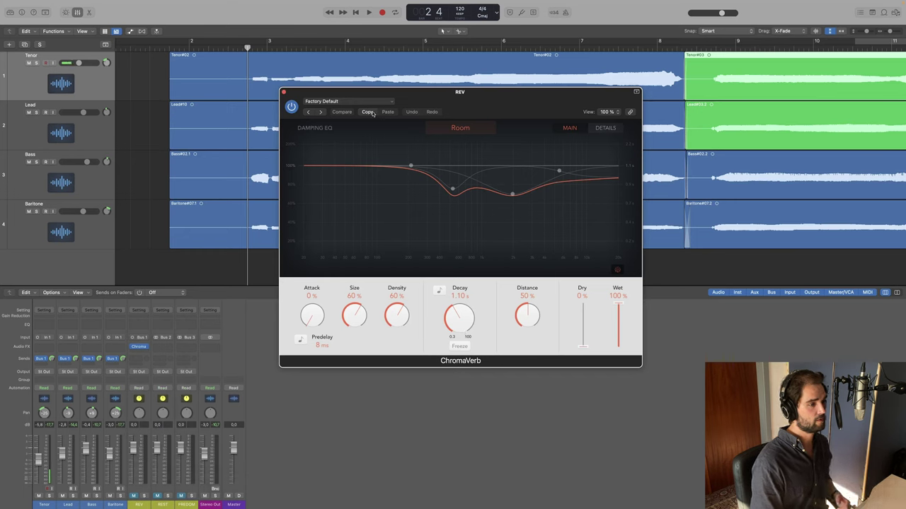
# Browse ChromaVerb's Spaces presets, and select the Tenor through Baritone channel strips together.
pyautogui.click(340, 101)
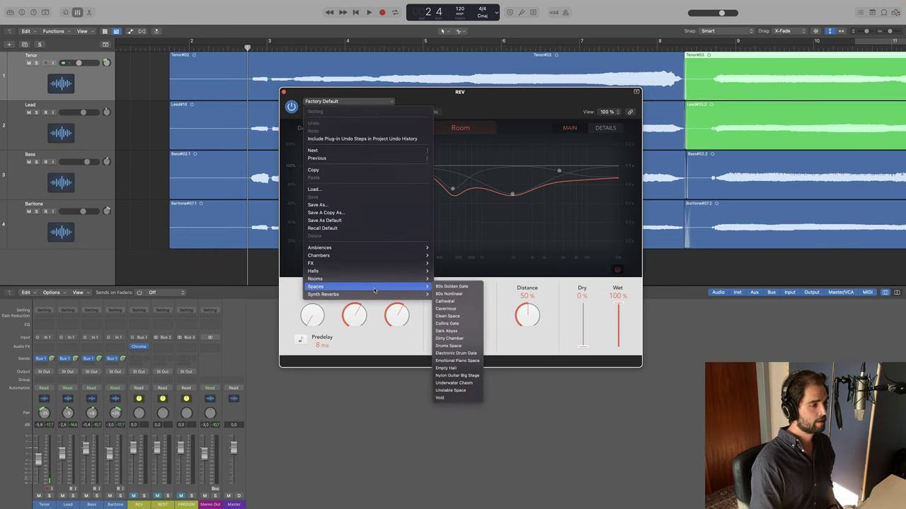
pyautogui.click(51, 387)
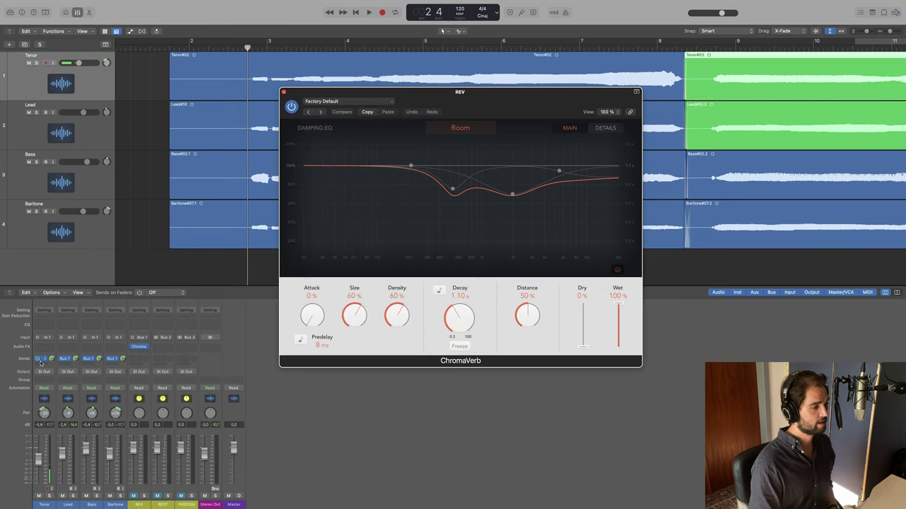
pyautogui.moveTo(45, 505)
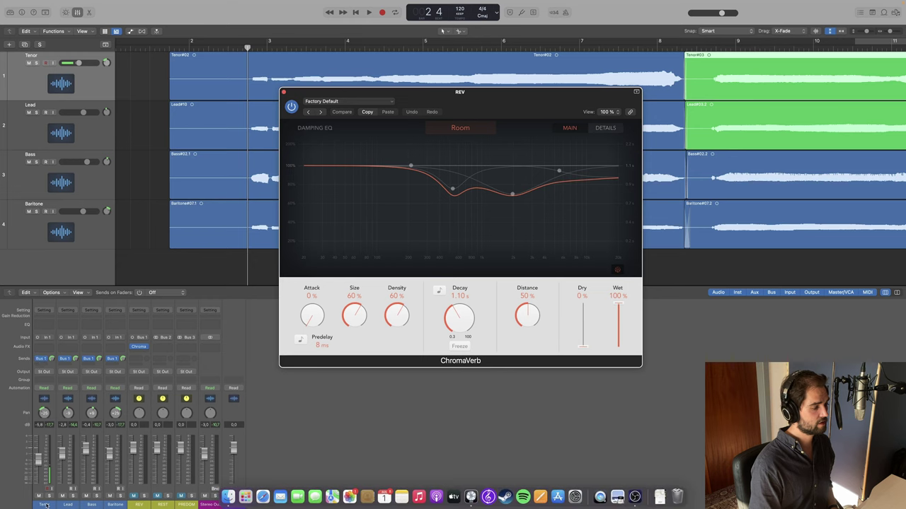
pyautogui.keyDown('shift'); pyautogui.click(117, 505); pyautogui.keyUp('shift')
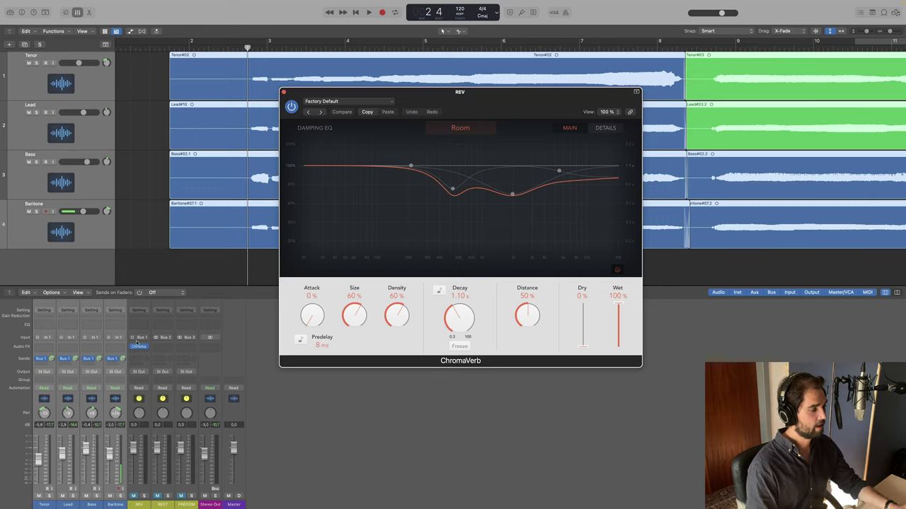
# Load the Vocal Hall preset from the Halls category into ChromaVerb on the REV channel.
pyautogui.click(151, 354)
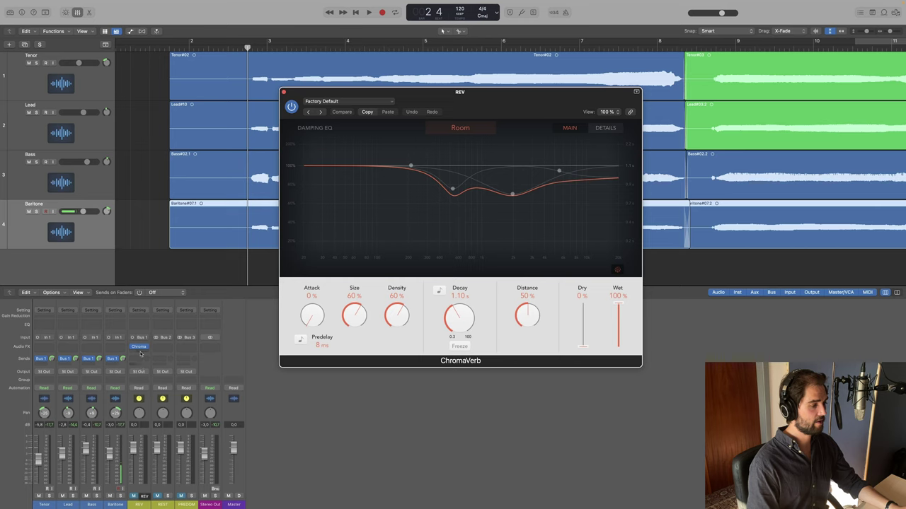
pyautogui.click(346, 104)
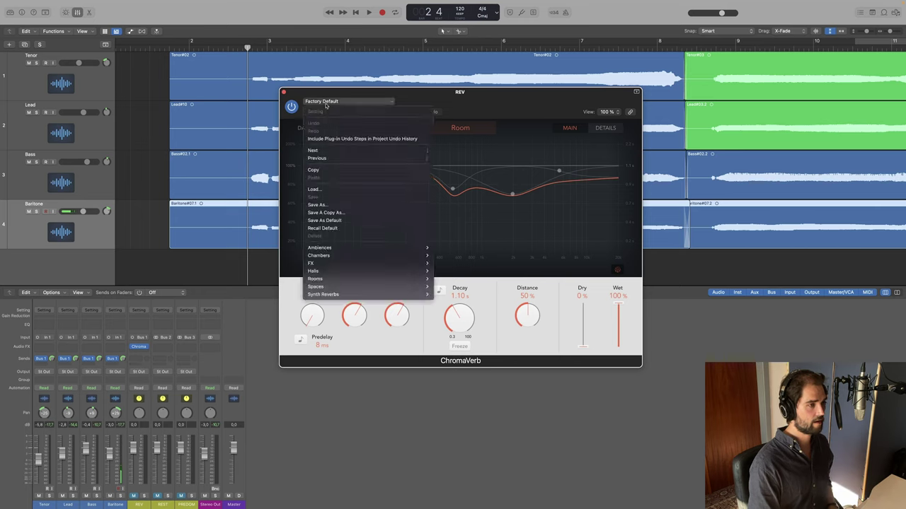
pyautogui.moveTo(386, 280)
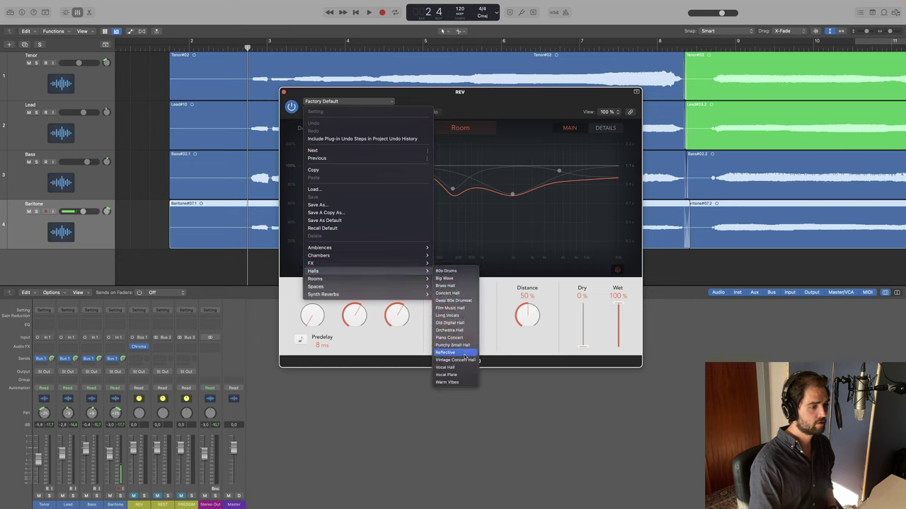
pyautogui.click(446, 367)
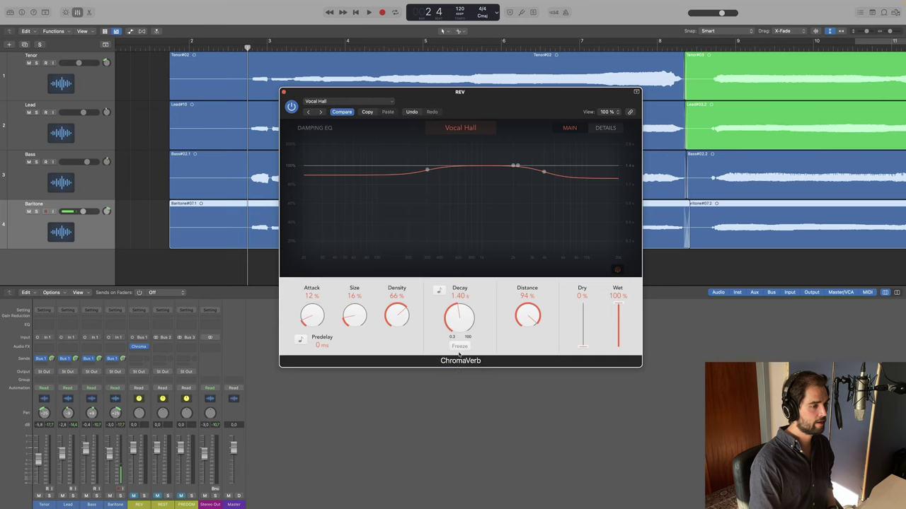
# Unmute the REV channel at a level of -19.5 dB and play the arrangement through to about bar 15.
pyautogui.click(129, 498)
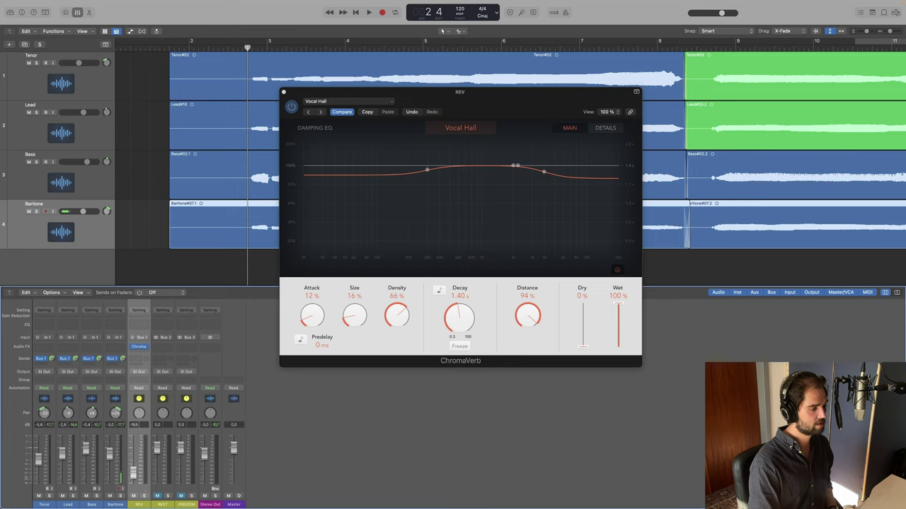
pyautogui.press('space')
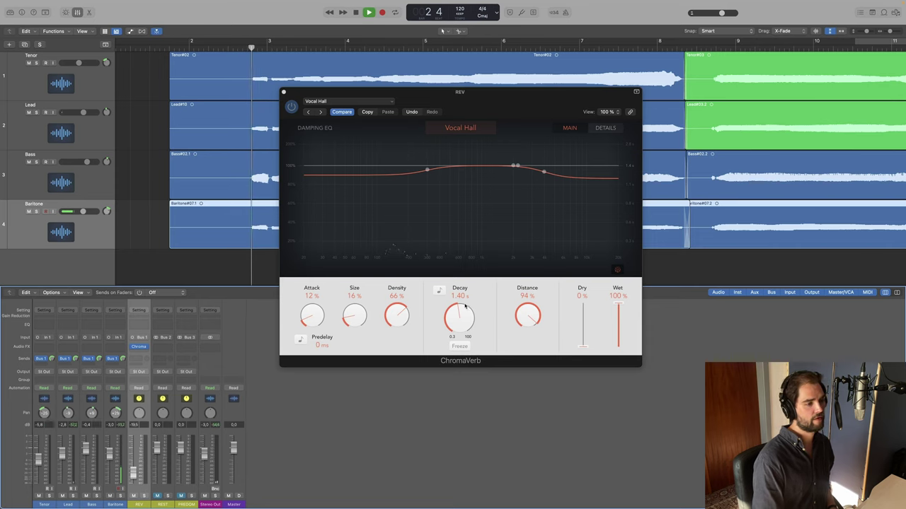
pyautogui.moveTo(426, 171)
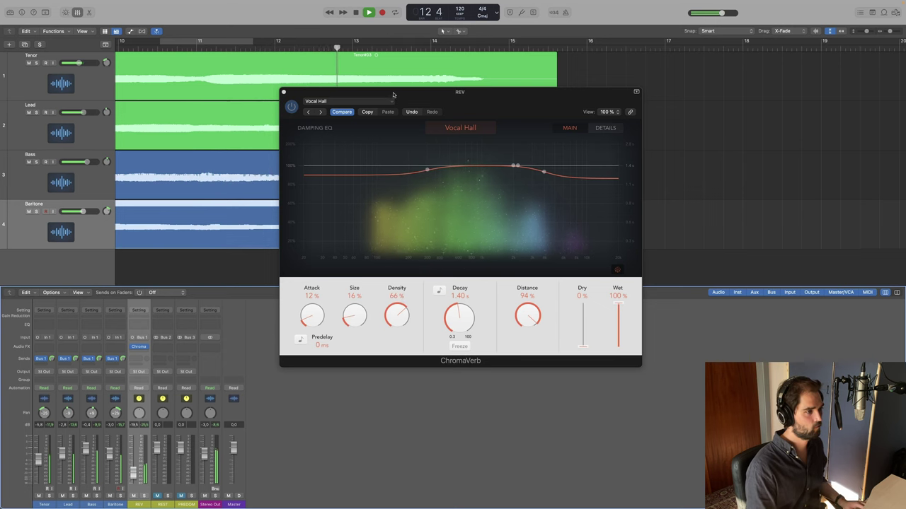
pyautogui.moveTo(460, 92); pyautogui.dragTo(596, 271)
pyautogui.scroll(-3, 651, 131)
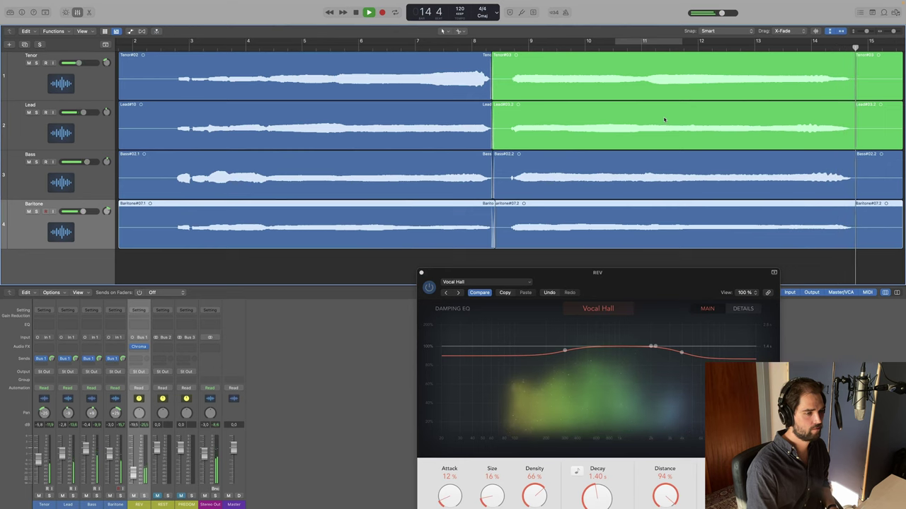
pyautogui.press('space')
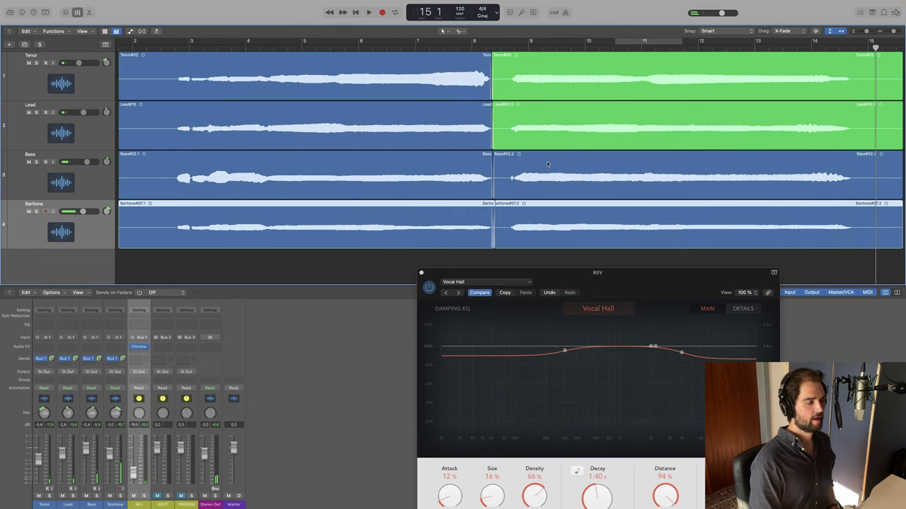
# Set ChromaVerb's decay to 3.30 s and the REV level to -22.0 dB, replaying the arrangement from about 2 3.
pyautogui.moveTo(530, 273); pyautogui.dragTo(501, 194)
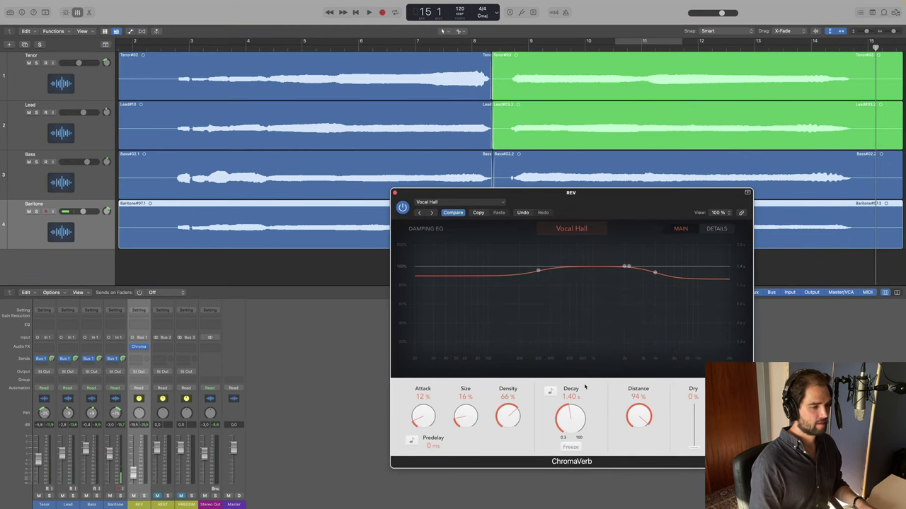
pyautogui.moveTo(574, 418); pyautogui.dragTo(576, 417)
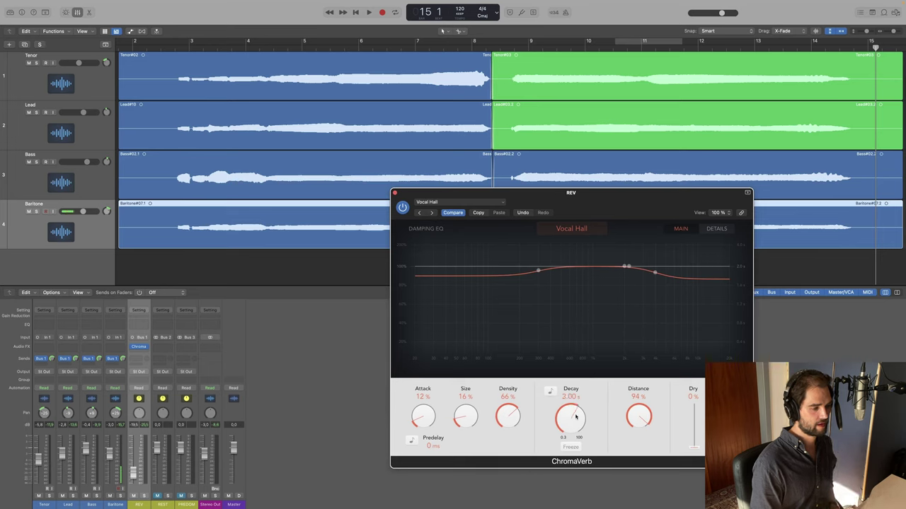
pyautogui.press('space')
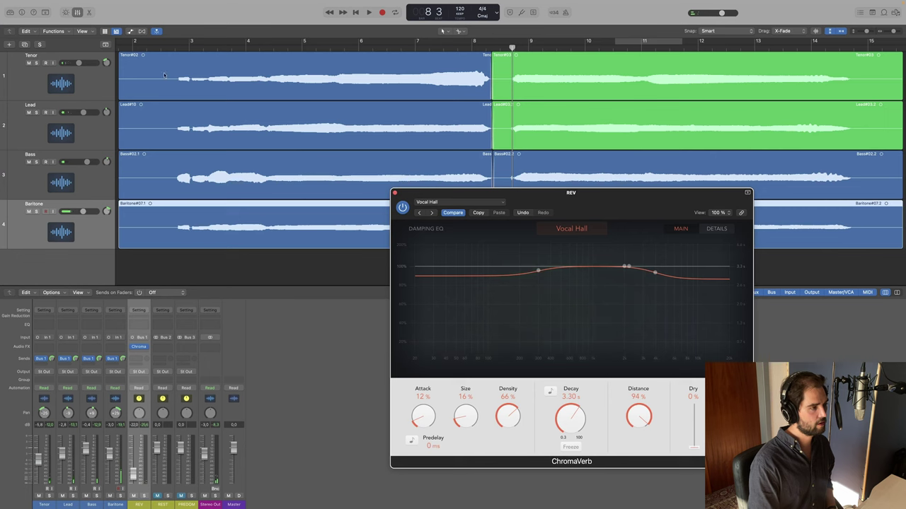
pyautogui.click(171, 45)
pyautogui.press('space')
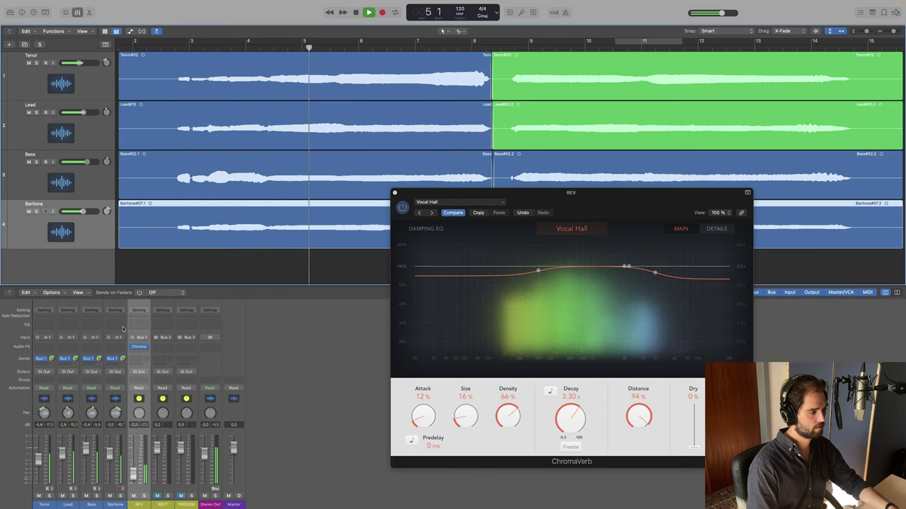
# Show track automation and shape the Tenor's opening volume as a rise from silence at the region start to -1.6 dB just after bar 2.
pyautogui.press('a')
pyautogui.click(196, 73)
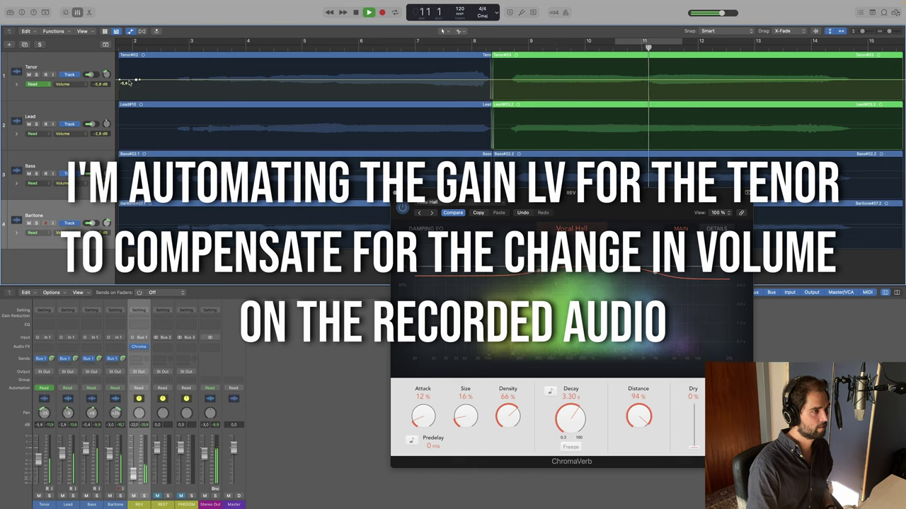
pyautogui.moveTo(119, 83); pyautogui.dragTo(120, 99)
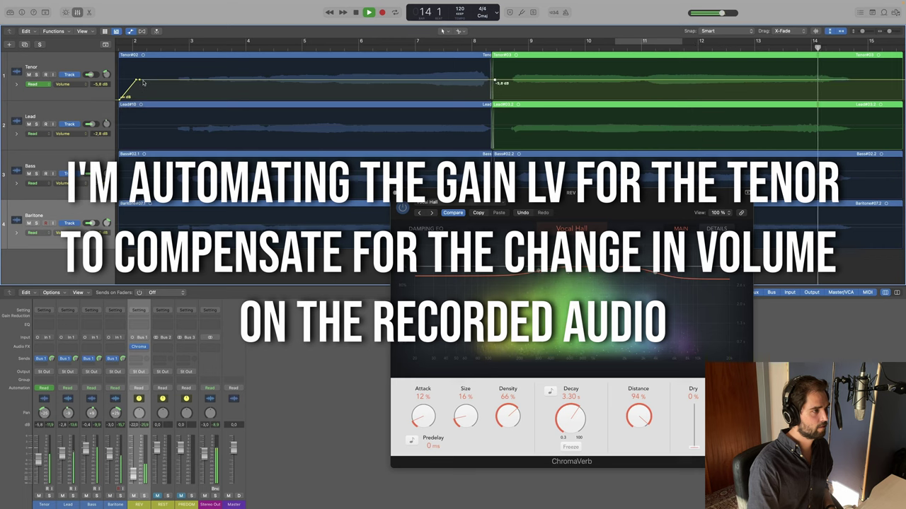
pyautogui.moveTo(140, 81); pyautogui.dragTo(150, 75)
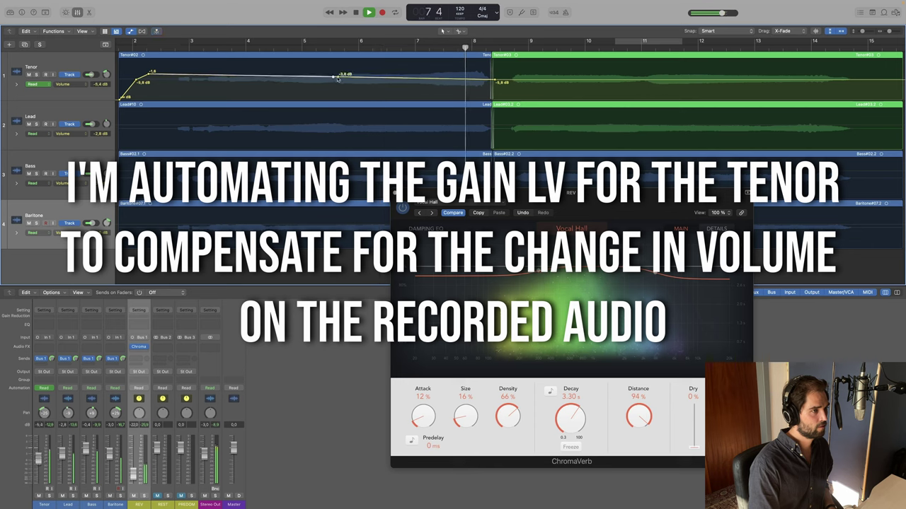
# Add a small drop to the Tenor's volume automation at about 5 3, ending at -5.7 dB, and stop playback.
pyautogui.click(338, 78)
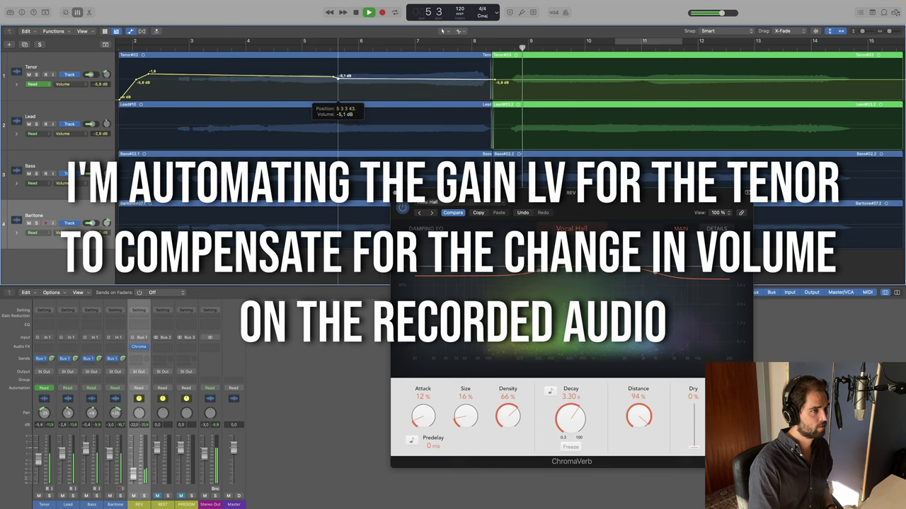
pyautogui.press('space')
pyautogui.moveTo(338, 80); pyautogui.dragTo(338, 78)
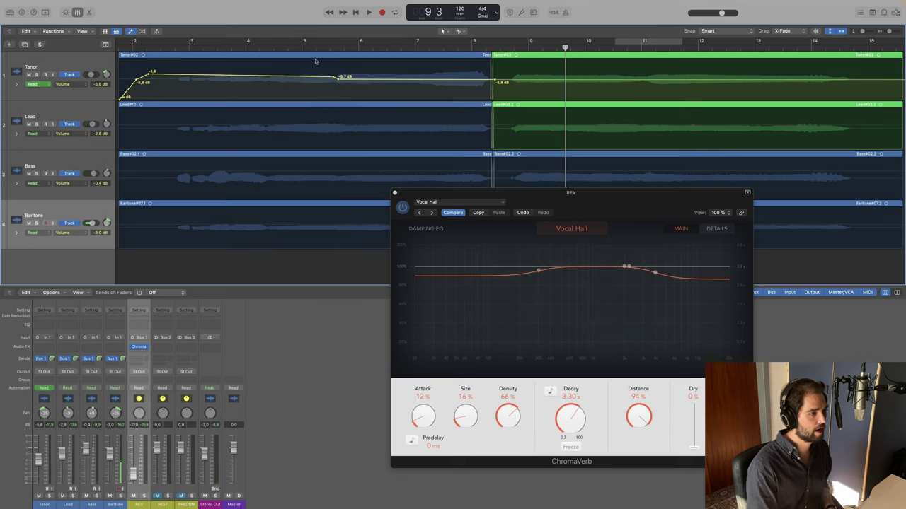
# Replay the arrangement from about bar 2 while setting the REV channel level to -14.2 dB.
pyautogui.doubleClick(160, 46)
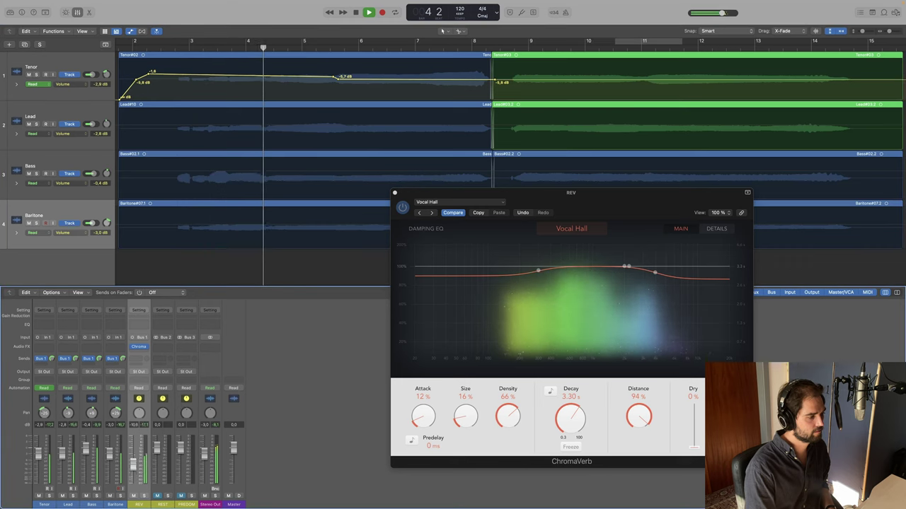
pyautogui.press('space')
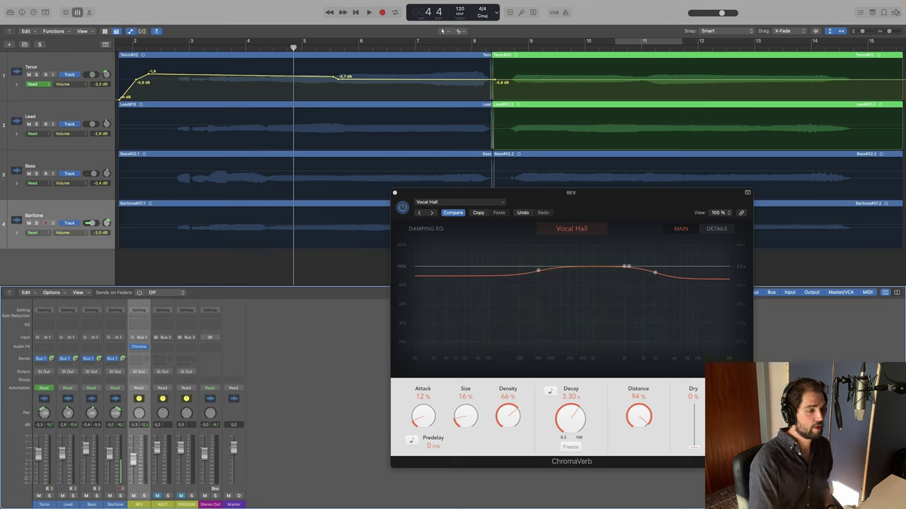
pyautogui.press('space')
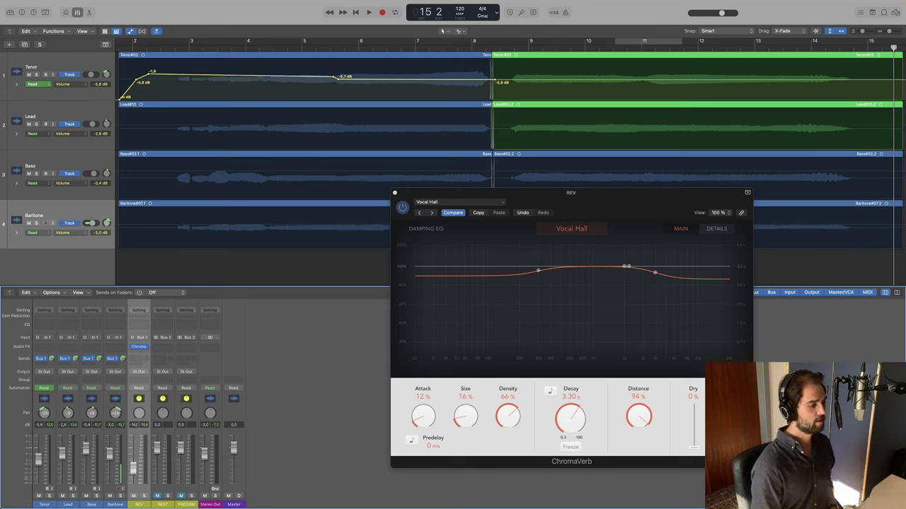
# Play parts of the first phrase again to judge the reverb and close the ChromaVerb window.
pyautogui.press('space')
pyautogui.click(418, 48)
pyautogui.click(293, 48)
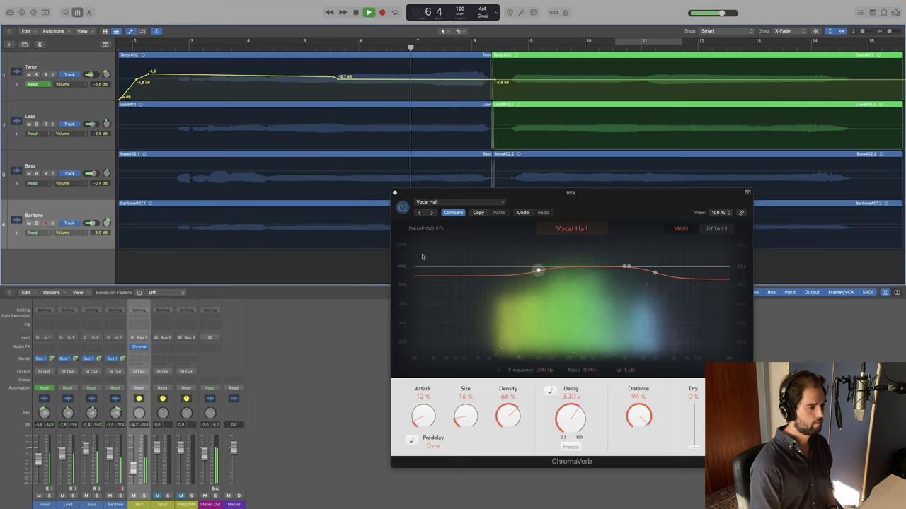
pyautogui.click(394, 192)
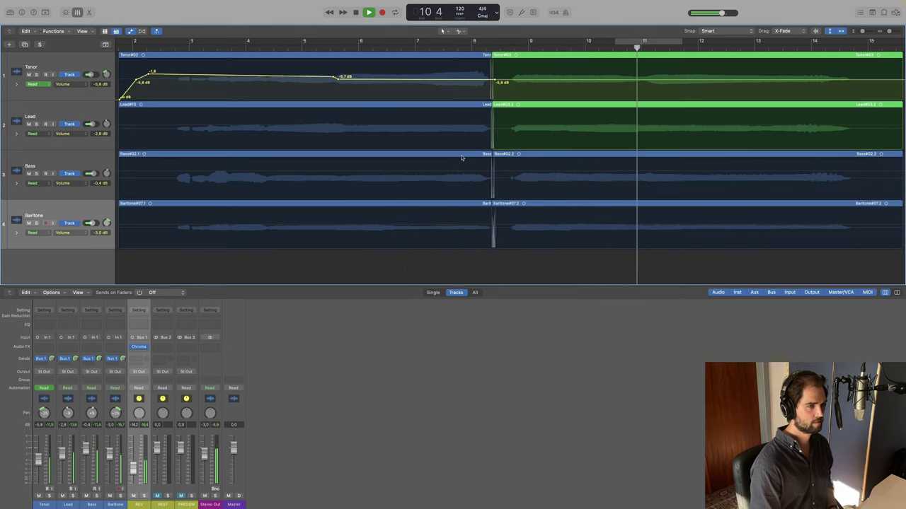
# Replay the passage from about 10 3 and open the Bass's second region in the Flex Pitch editor.
pyautogui.click(605, 49)
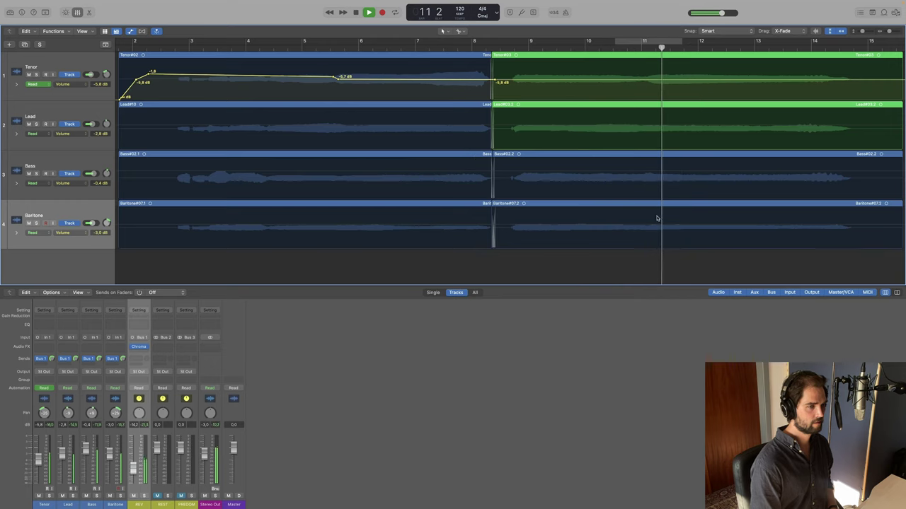
pyautogui.click(617, 47)
pyautogui.press('space')
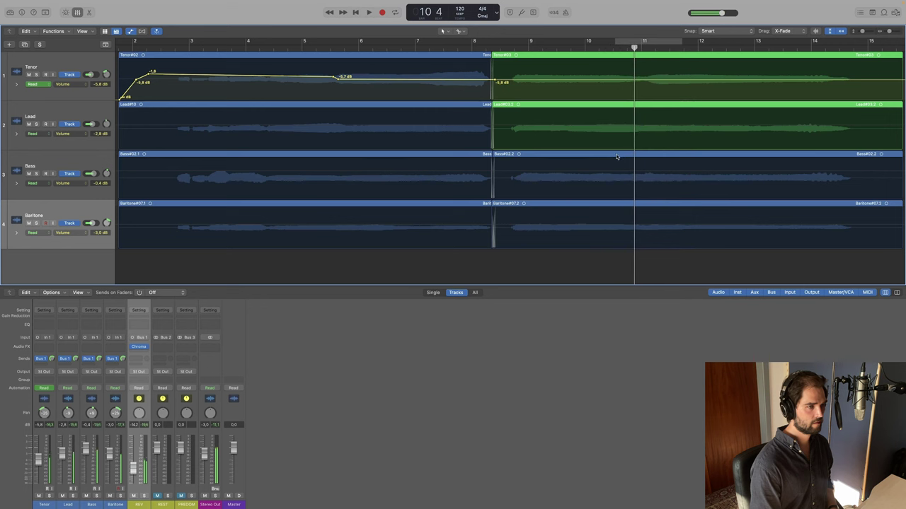
pyautogui.doubleClick(617, 157)
pyautogui.press('space')
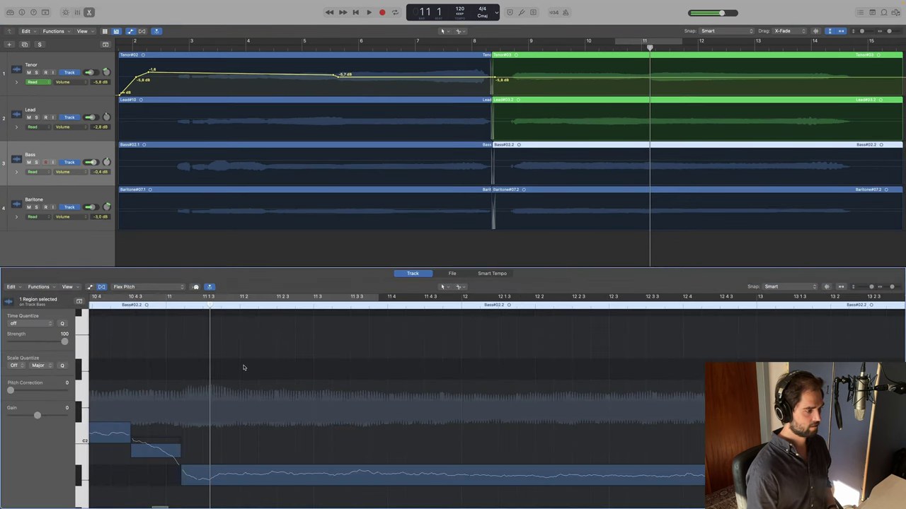
# Shift both boundaries of the short Bass transition note between 10 4 3 and 11 1 slightly later and replay the passage.
pyautogui.hscroll(-3, 237, 371)
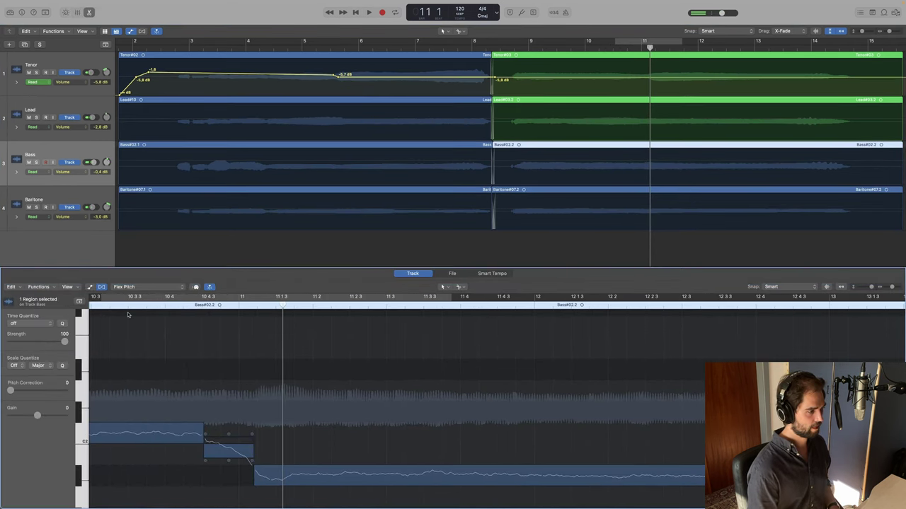
pyautogui.click(142, 298)
pyautogui.press('space')
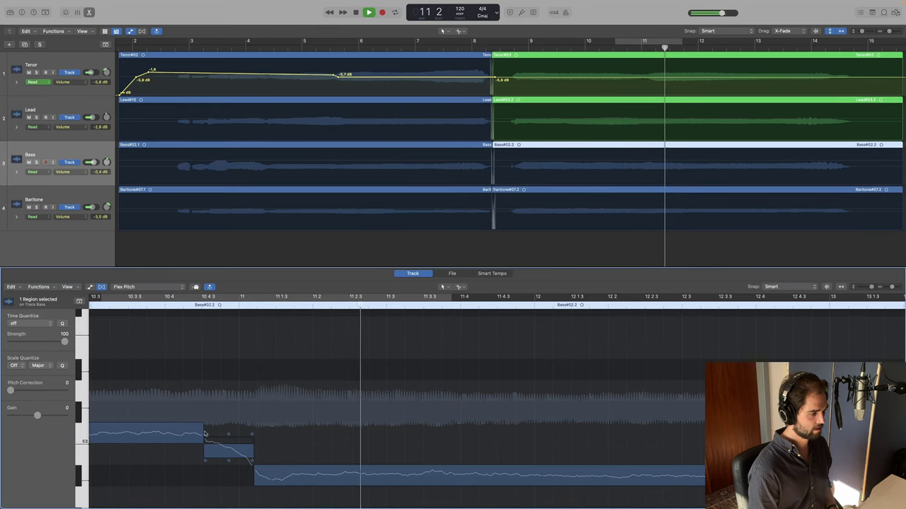
pyautogui.moveTo(254, 476); pyautogui.dragTo(267, 476)
pyautogui.moveTo(204, 450); pyautogui.dragTo(213, 449)
pyautogui.press('space')
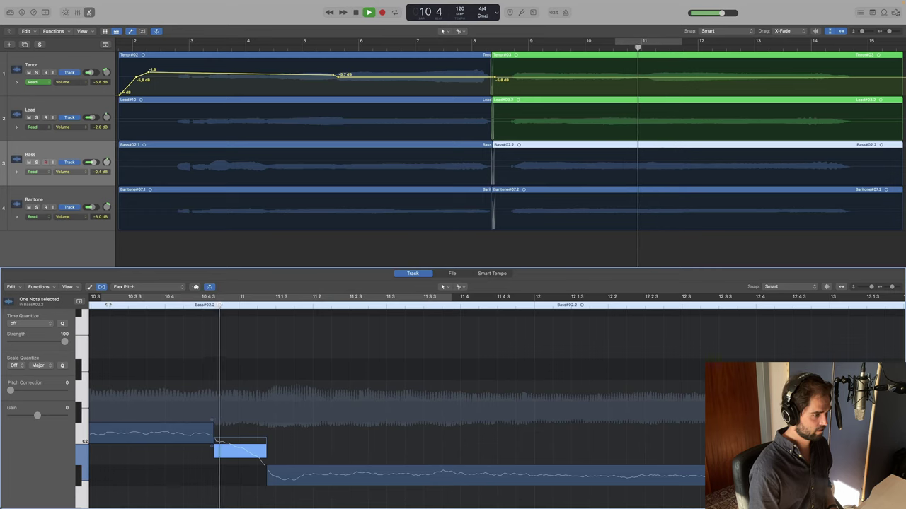
pyautogui.press('space')
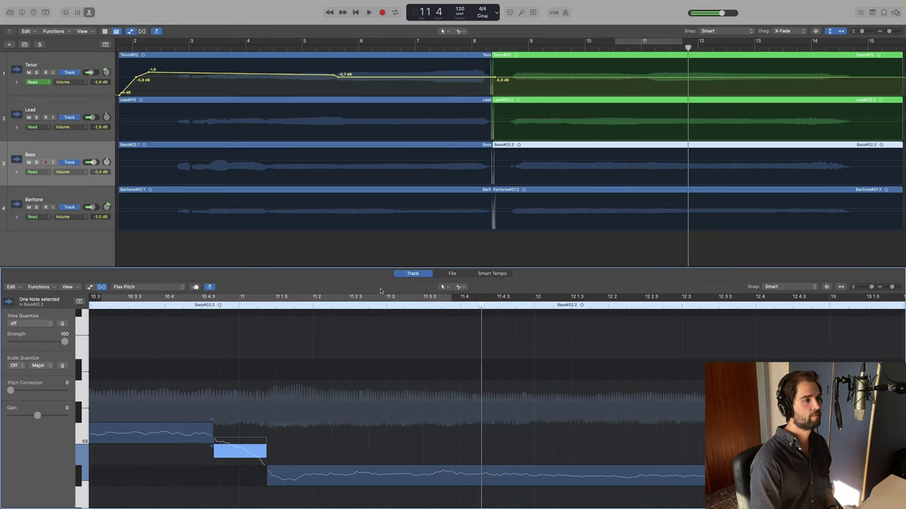
# Return to the mixer and hide the track automation.
pyautogui.press('x')
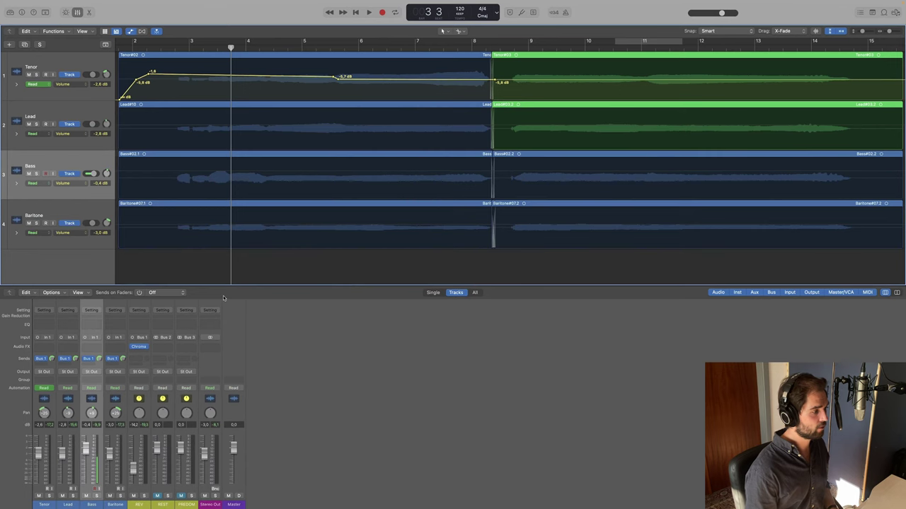
pyautogui.click(131, 31)
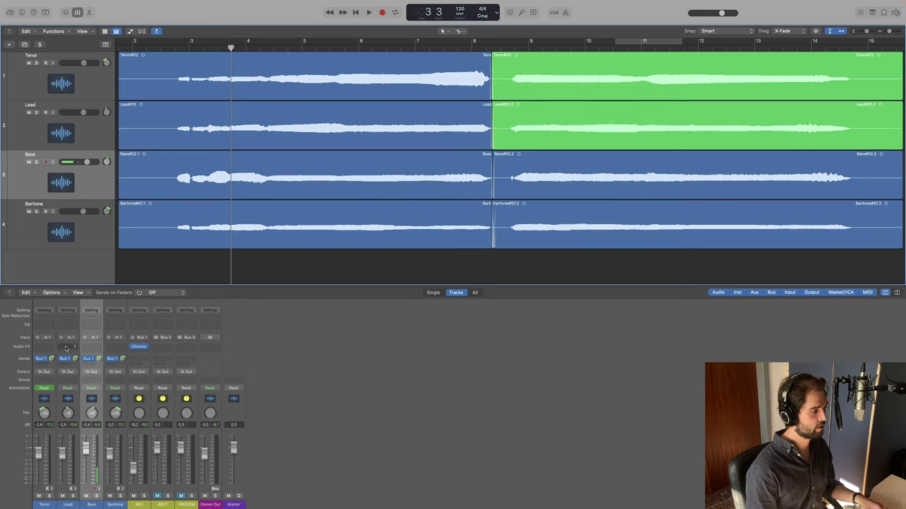
# Insert a Channel EQ on the Lead channel strip.
pyautogui.click(65, 347)
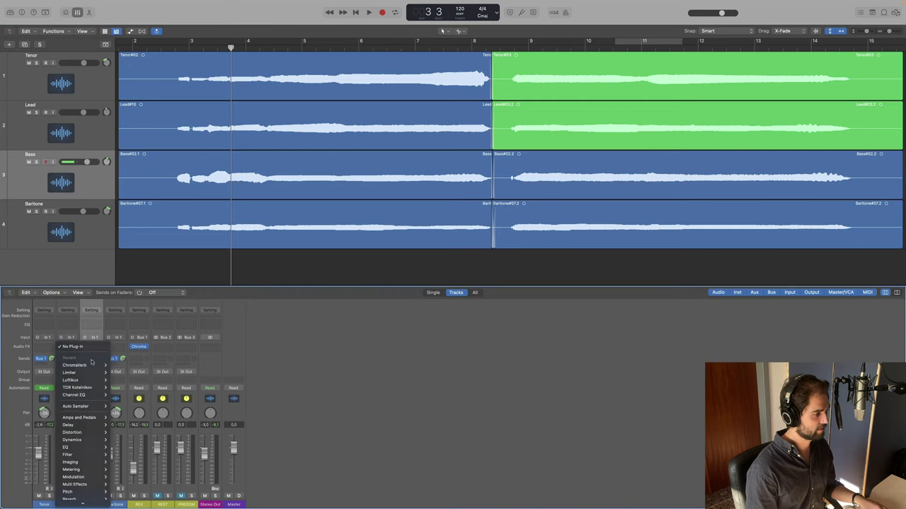
pyautogui.click(69, 325)
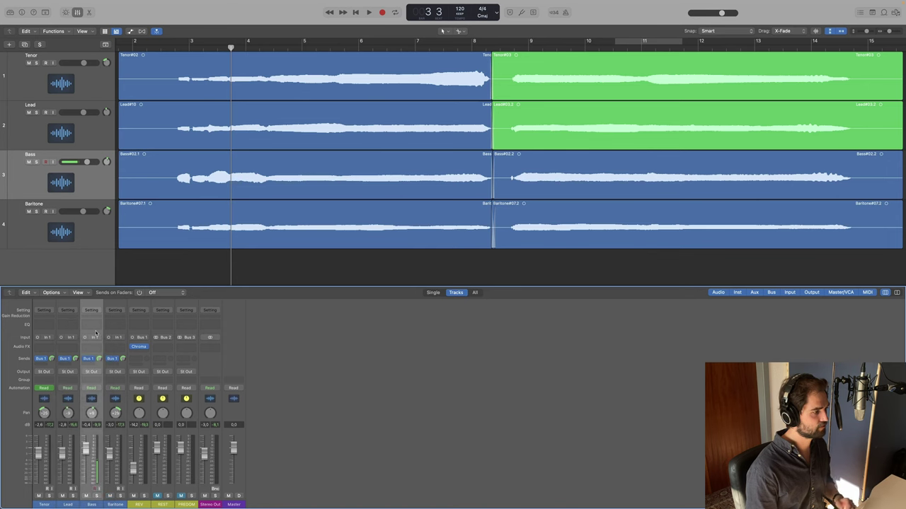
pyautogui.click(67, 326)
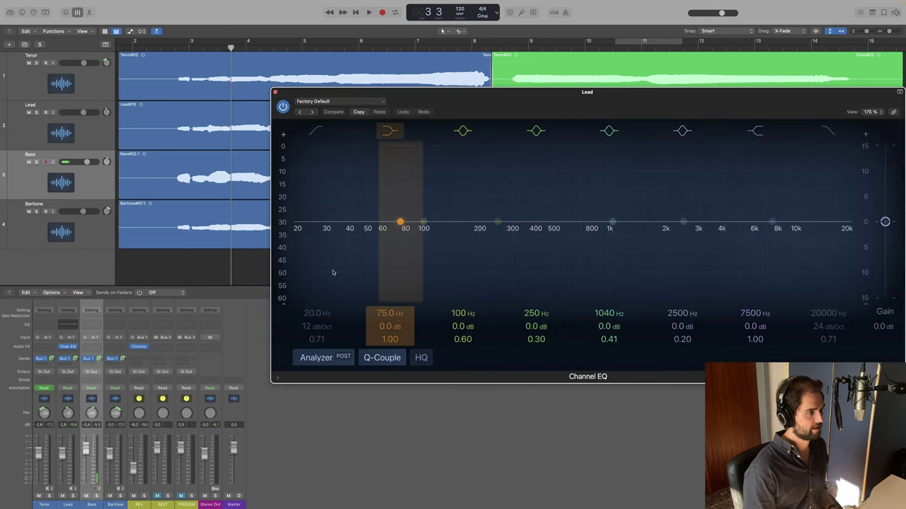
# Enable the low-cut band in the Lead's Channel EQ and set its frequency to 60 Hz.
pyautogui.moveTo(477, 102); pyautogui.dragTo(445, 146)
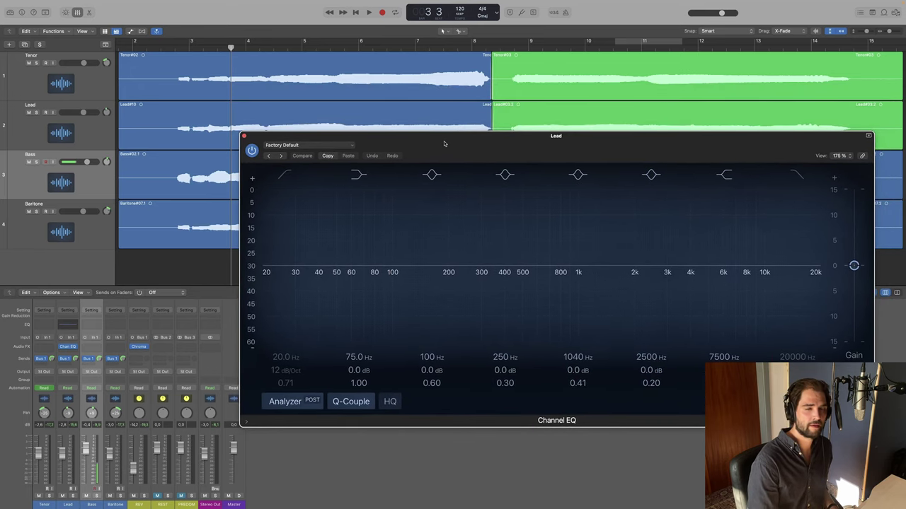
pyautogui.click(281, 254)
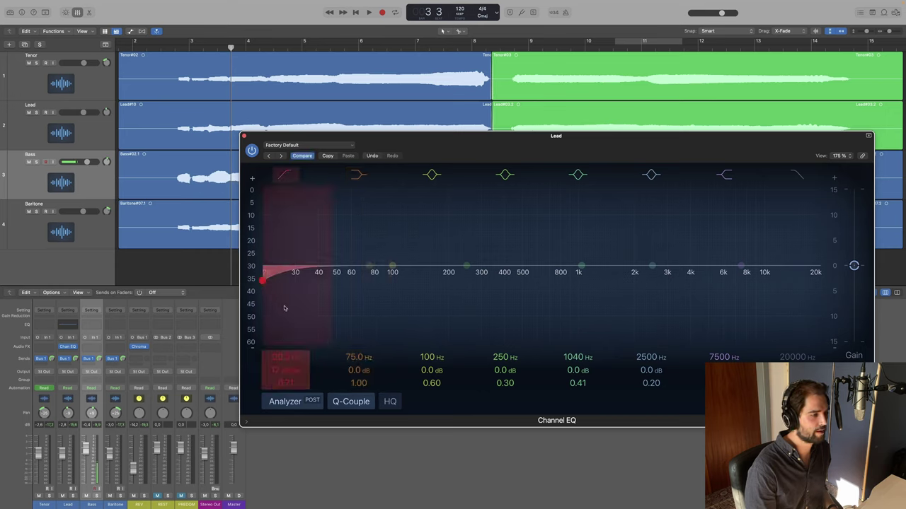
pyautogui.moveTo(262, 280); pyautogui.dragTo(345, 281)
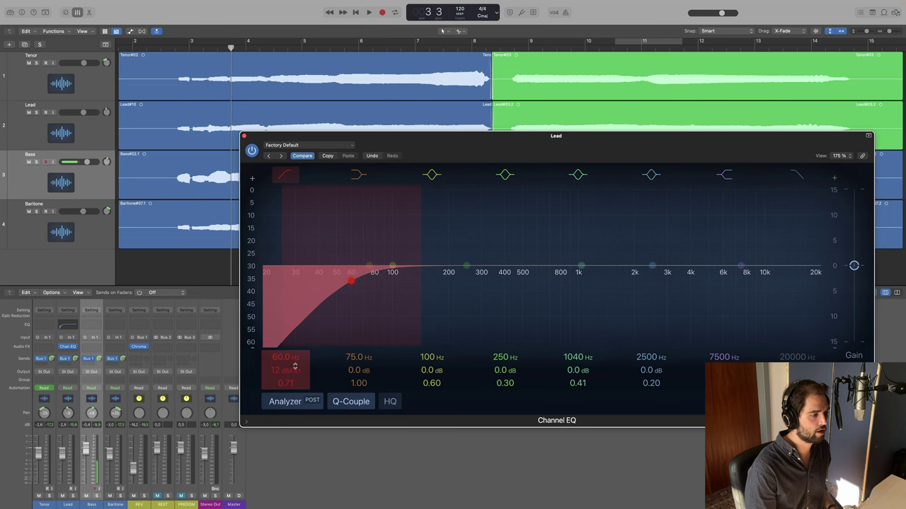
# Solo the Lead, loop the opening passage, and cut the EQ by 2.1 dB at 494 Hz during playback.
pyautogui.press('s')
pyautogui.press('c')
pyautogui.press('space')
pyautogui.moveTo(579, 266); pyautogui.dragTo(520, 278)
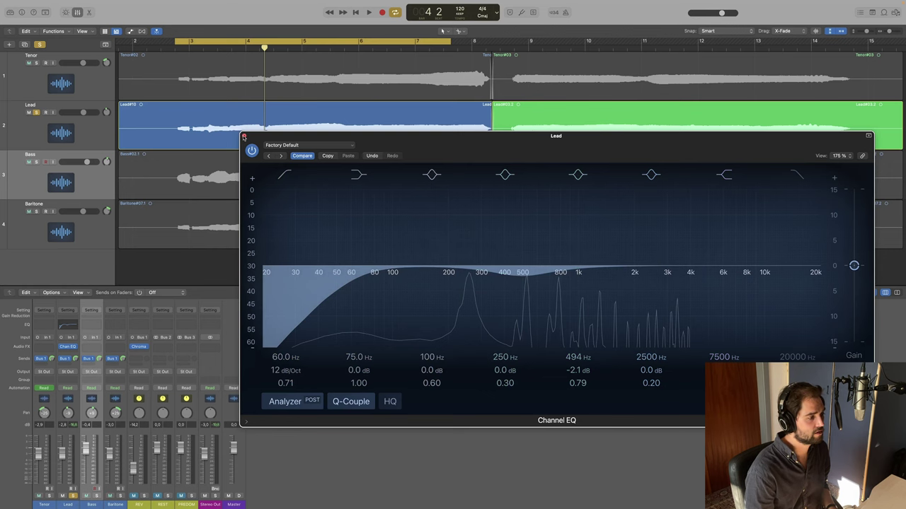
pyautogui.click(244, 137)
# Insert a mono Compressor after the Channel EQ on the Lead channel strip.
pyautogui.click(74, 353)
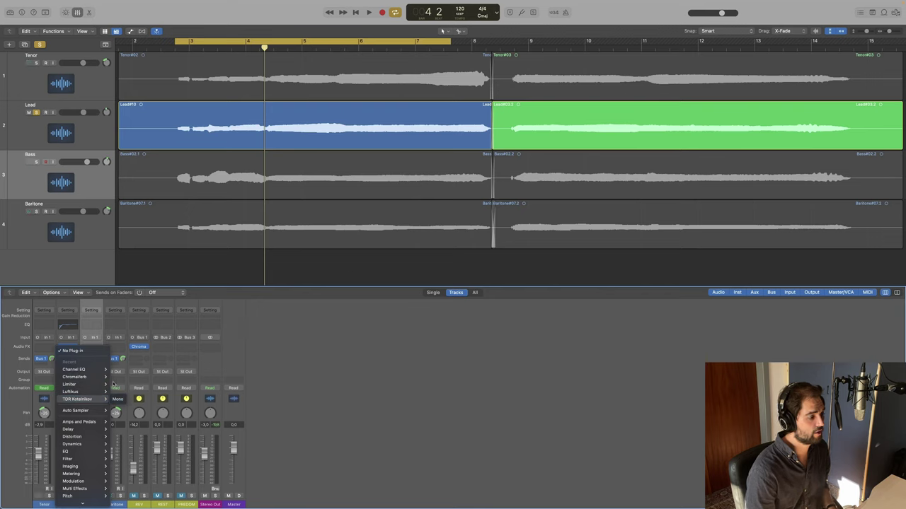
pyautogui.moveTo(83, 471)
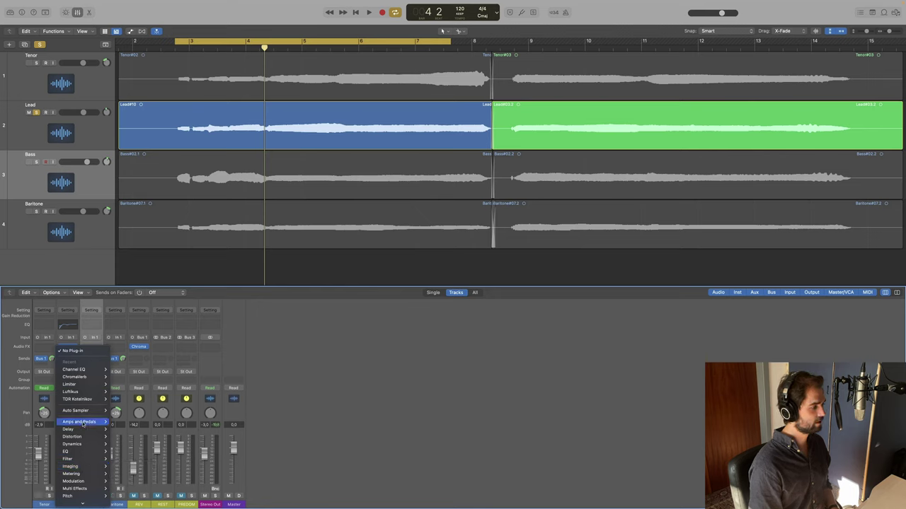
pyautogui.scroll(-2, 83, 453)
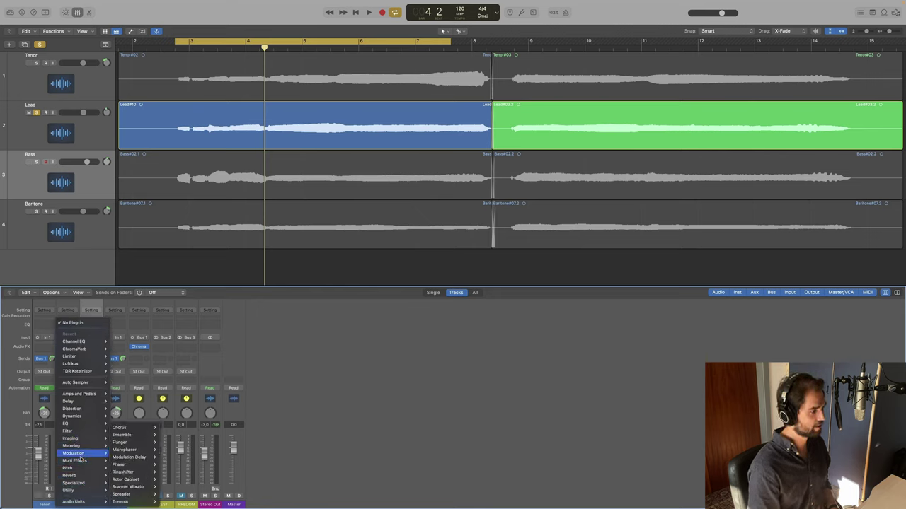
pyautogui.moveTo(86, 410)
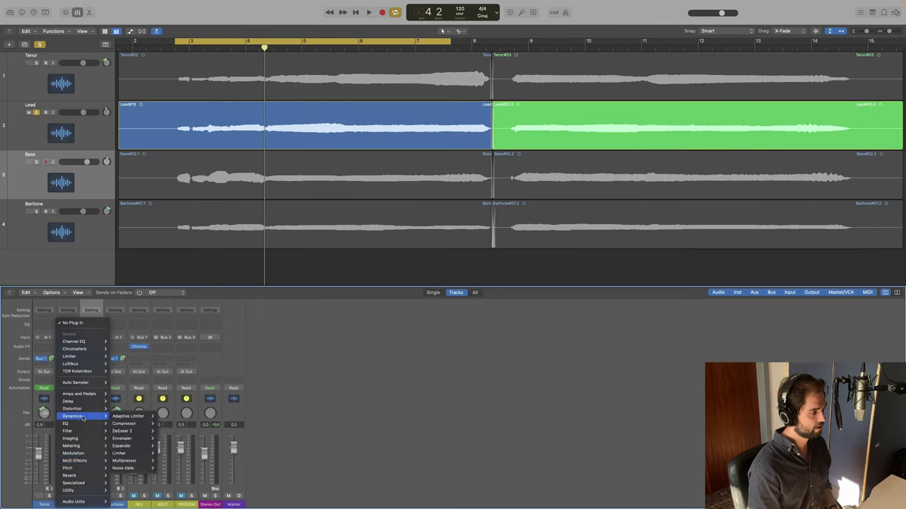
pyautogui.moveTo(144, 425)
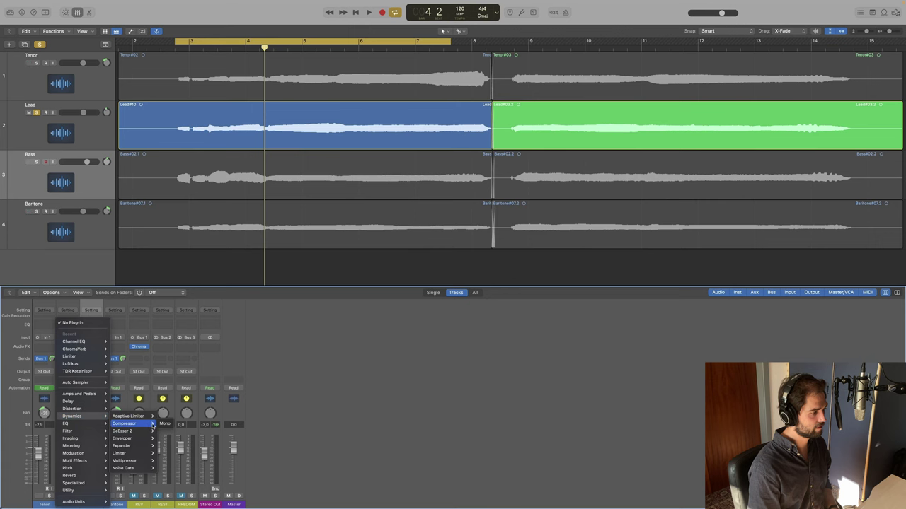
pyautogui.click(164, 424)
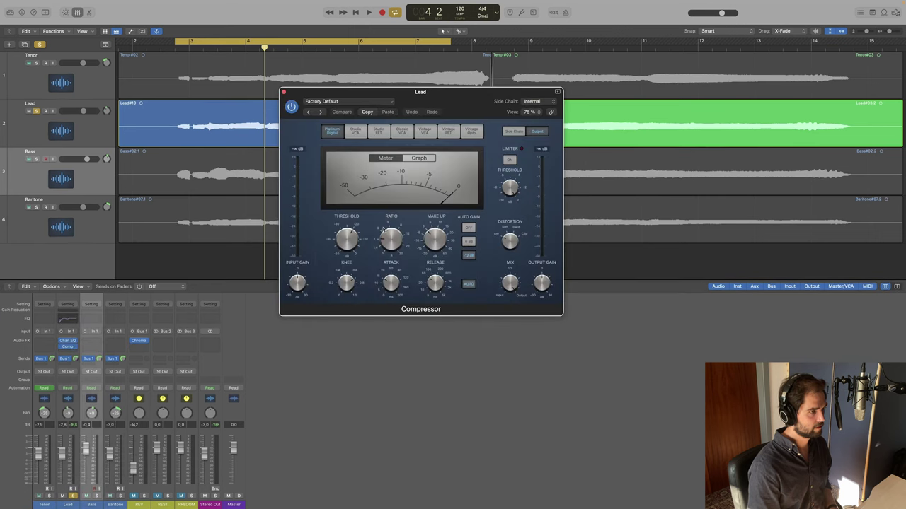
# Turn off the compressor's auto gain, choose the Vintage Opto model, and set the ratio to 2.1:1 while auditioning.
pyautogui.press('space')
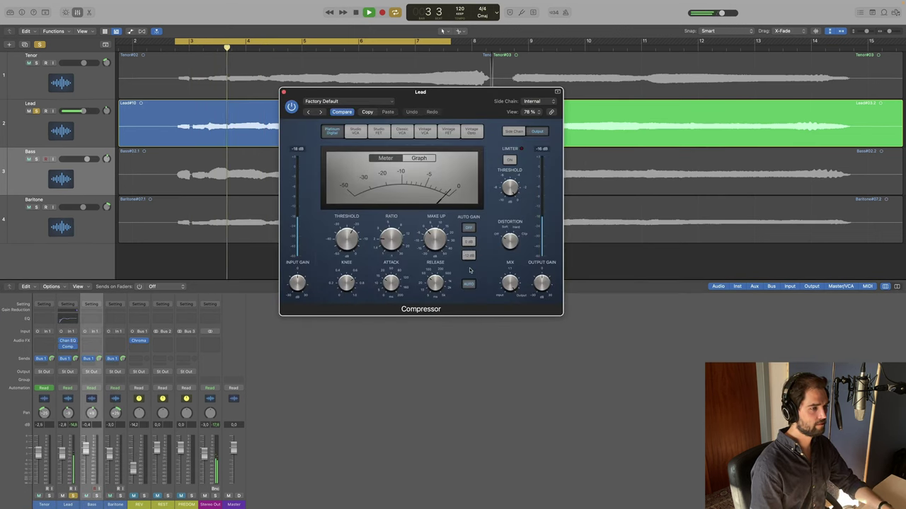
pyautogui.moveTo(390, 286); pyautogui.dragTo(391, 283)
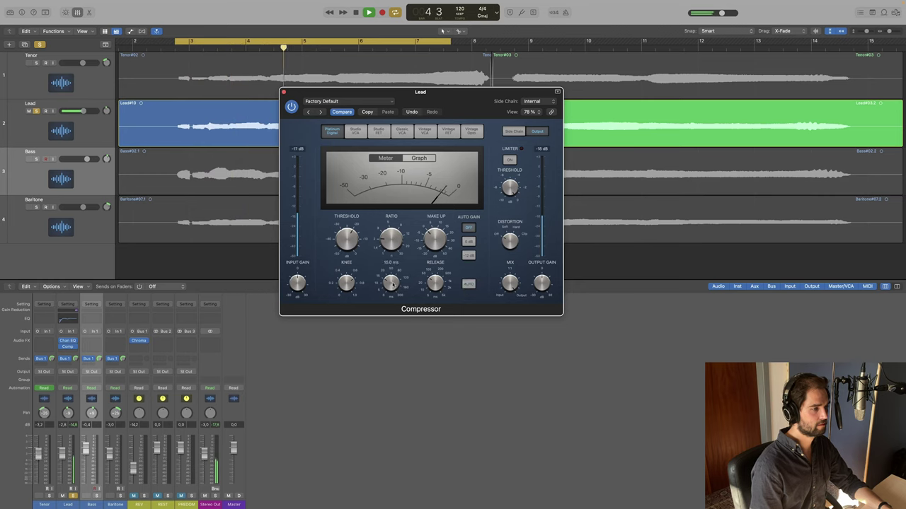
pyautogui.click(472, 131)
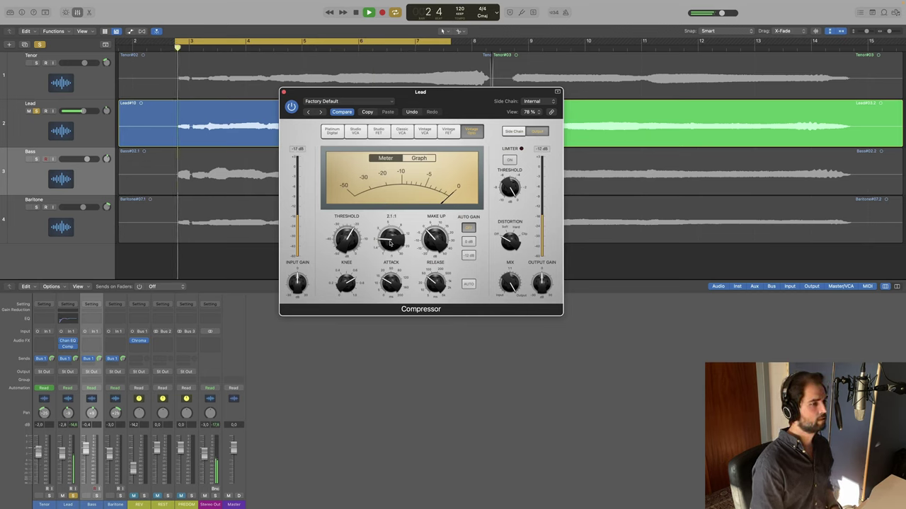
pyautogui.press('space')
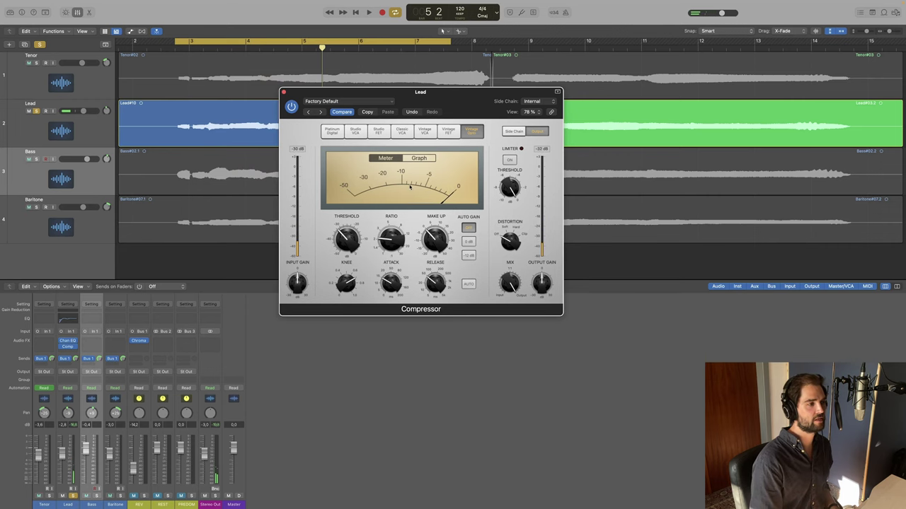
pyautogui.moveTo(488, 102); pyautogui.dragTo(512, 159)
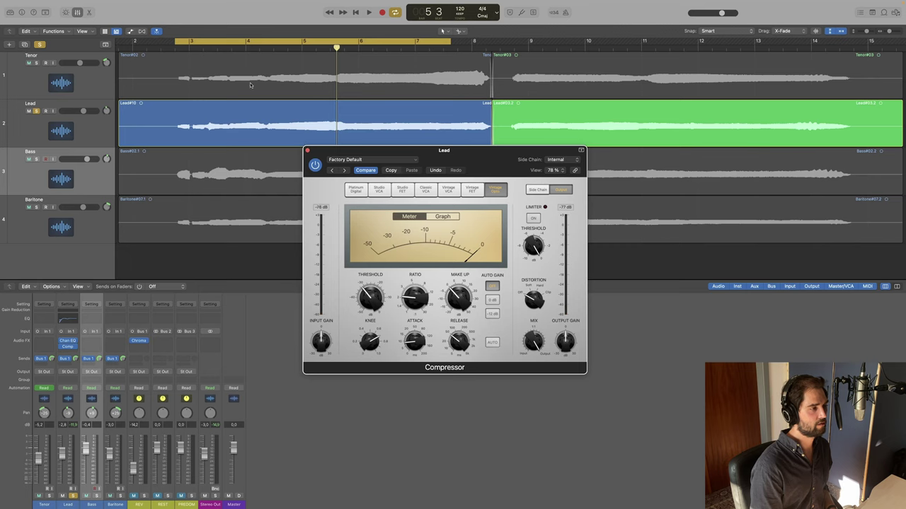
# Replay the soloed Lead and lower the compressor's threshold to -34 dB.
pyautogui.press('space')
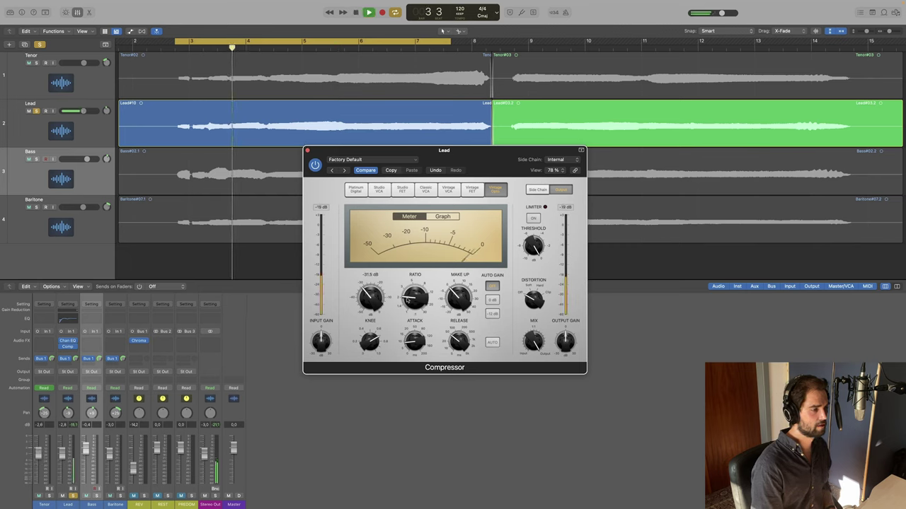
pyautogui.moveTo(424, 345)
pyautogui.press('space')
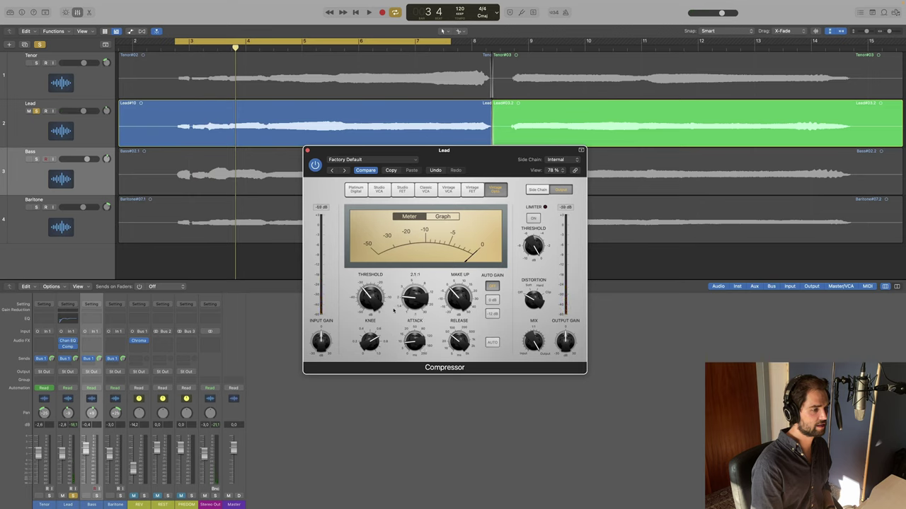
pyautogui.moveTo(368, 301)
pyautogui.press('space')
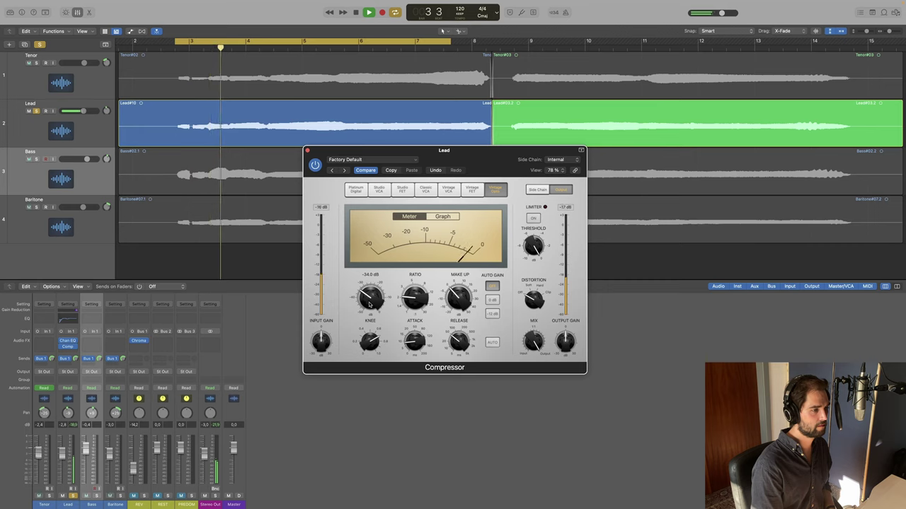
# Raise the compressor's make-up gain to 3 dB while replaying the loop, and close the plug-in.
pyautogui.moveTo(457, 304)
pyautogui.moveTo(457, 304); pyautogui.dragTo(457, 303)
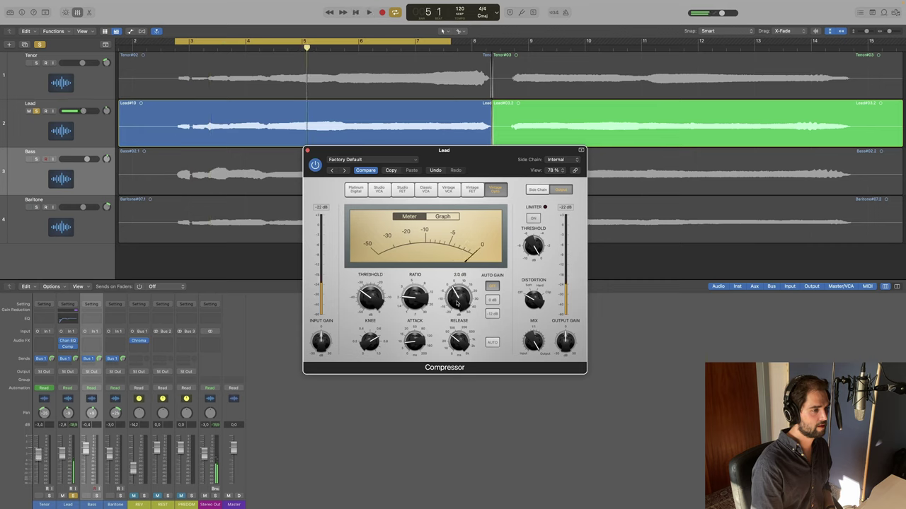
pyautogui.press('space')
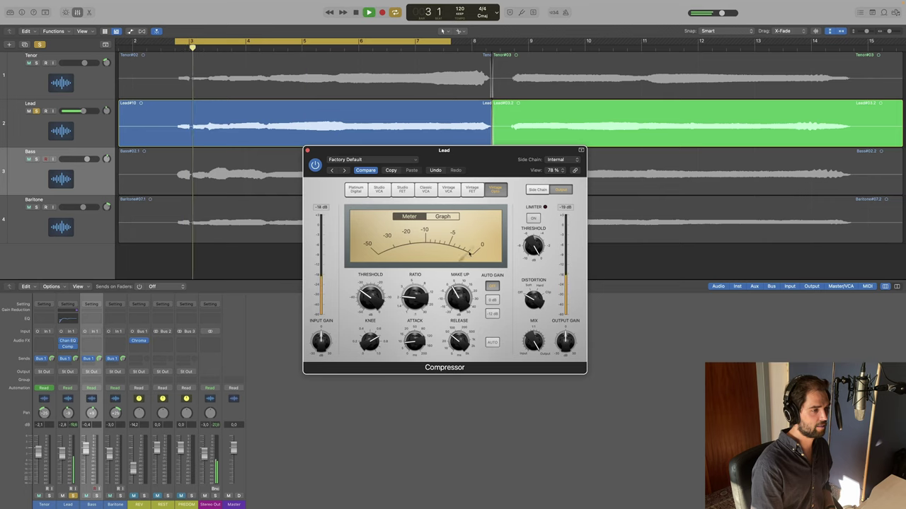
pyautogui.press('space')
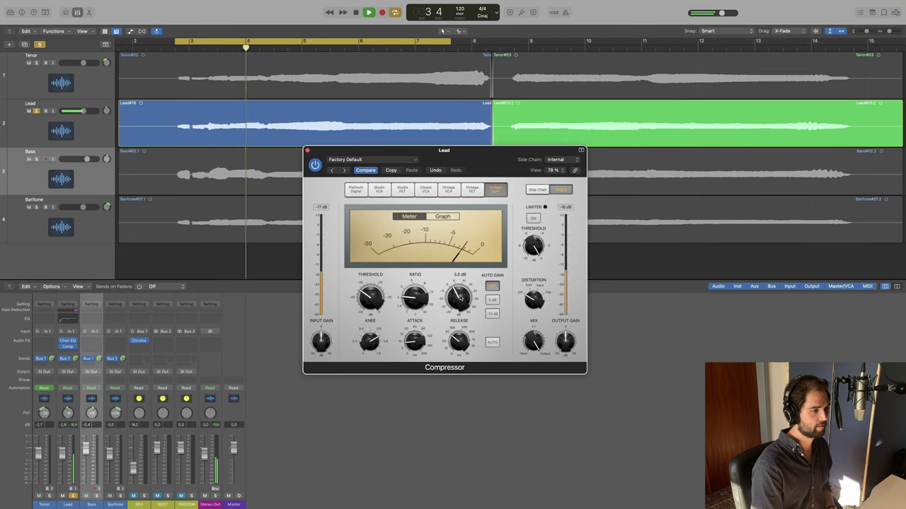
pyautogui.click(307, 150)
pyautogui.press('space')
# Insert a DeEsser 2 after the Compressor on the Lead channel strip.
pyautogui.click(70, 349)
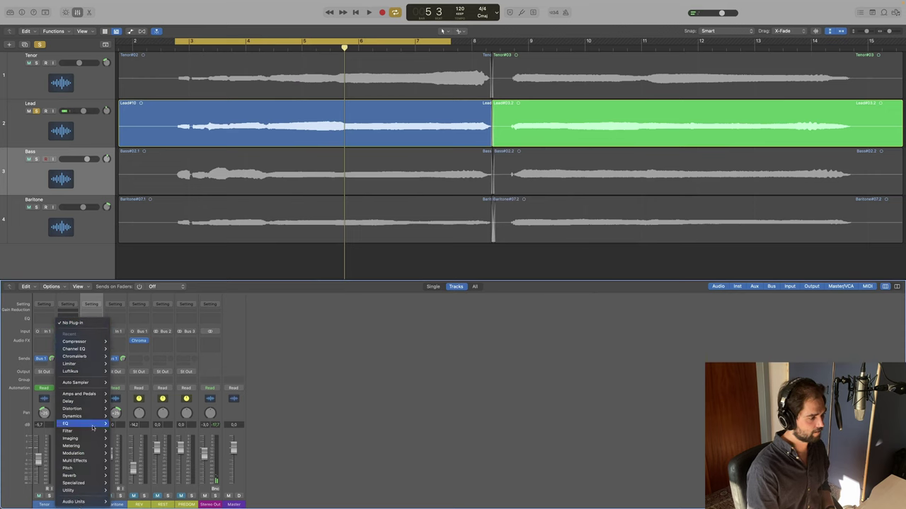
pyautogui.moveTo(84, 394)
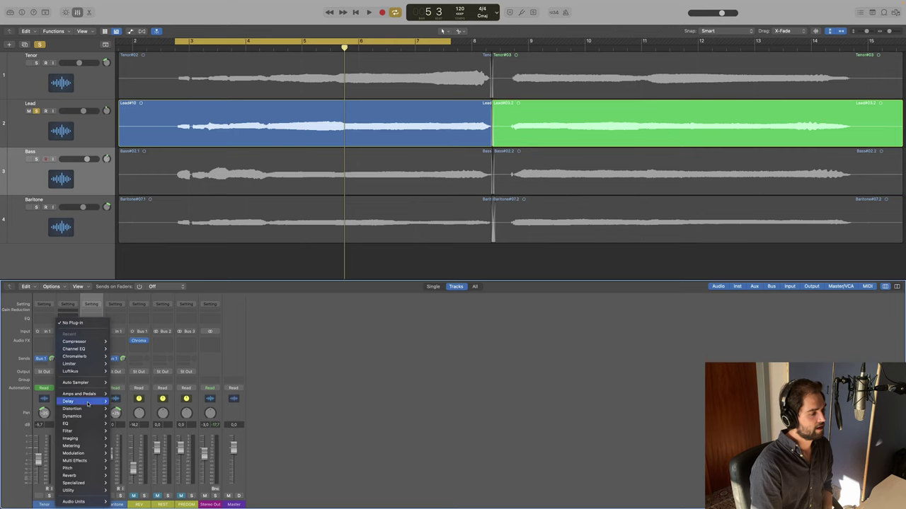
pyautogui.moveTo(84, 486)
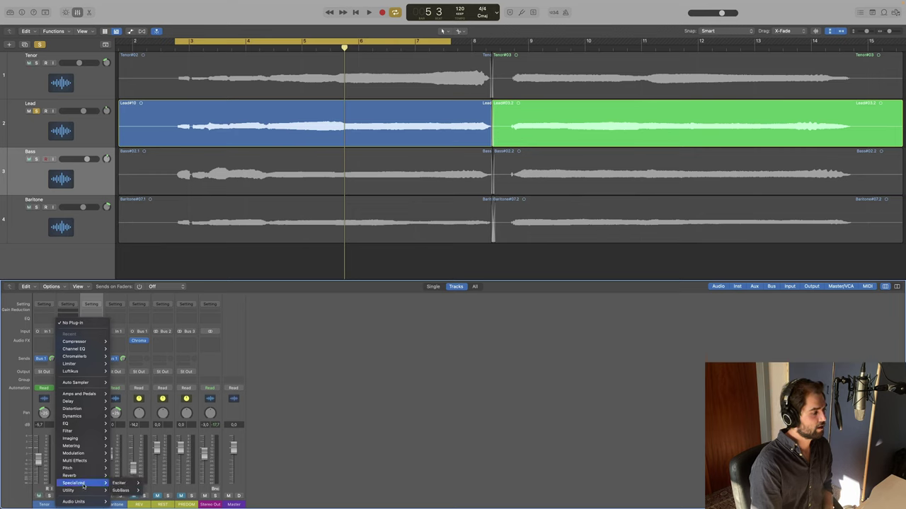
pyautogui.moveTo(89, 420)
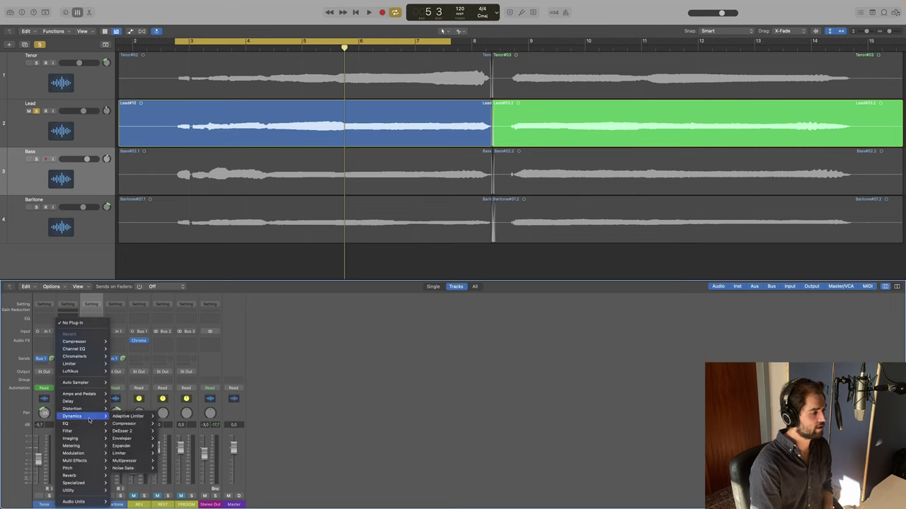
pyautogui.click(150, 430)
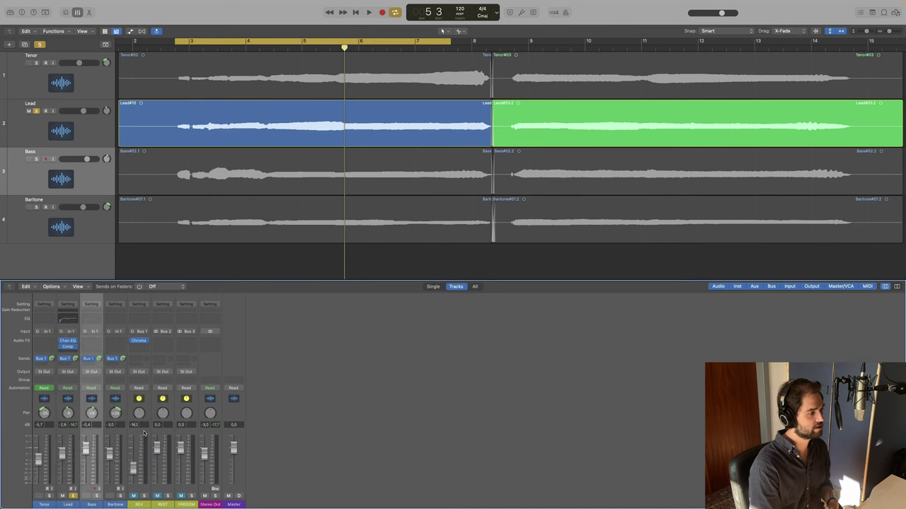
# Load the Male Vocal - Wide Band preset in the Lead's DeEsser 2, audition it, and close the plug-in.
pyautogui.click(327, 102)
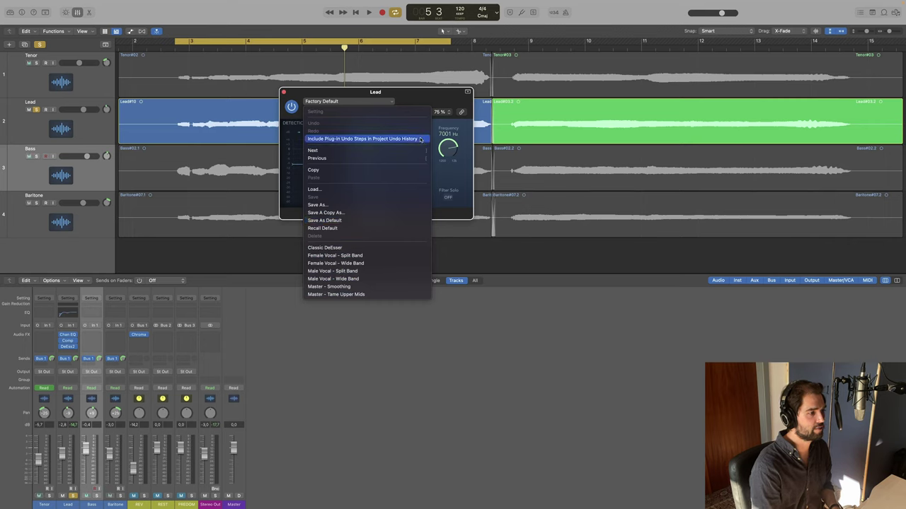
pyautogui.click(360, 279)
pyautogui.press('space')
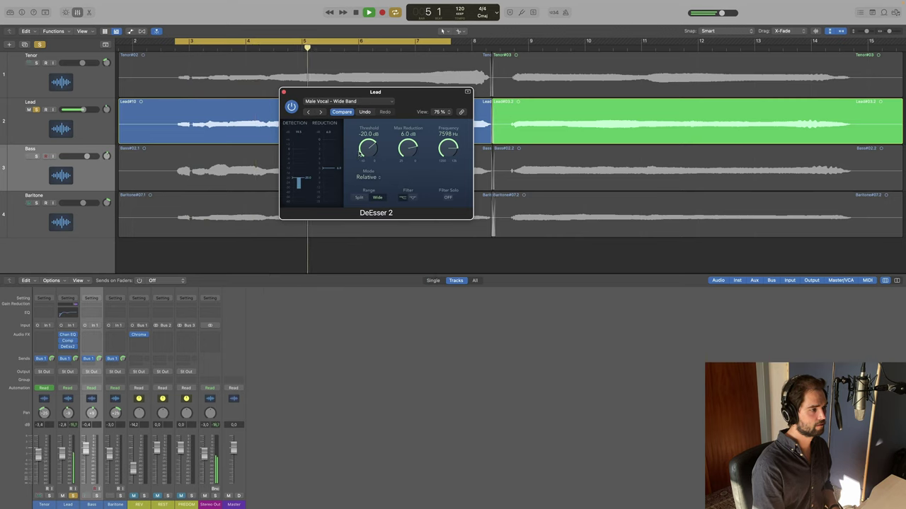
pyautogui.click(283, 92)
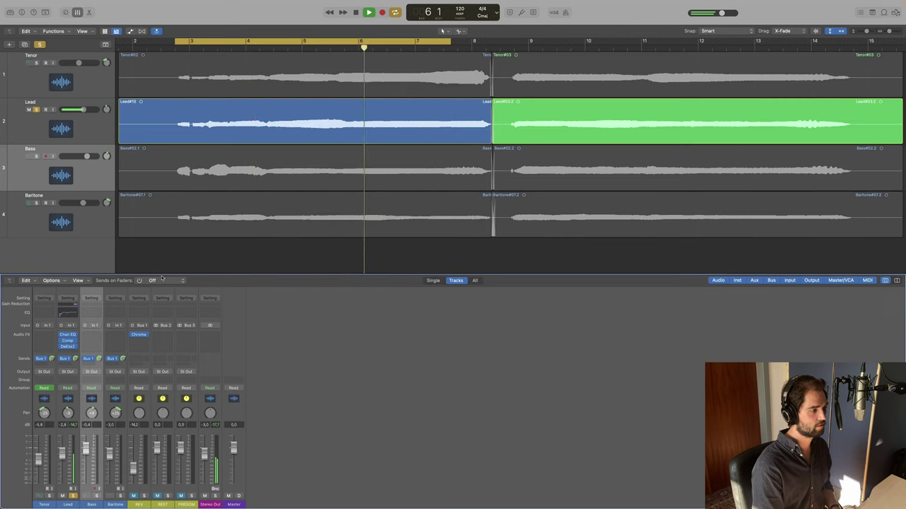
# Stop playback and insert a Vintage Tube EQ after the DeEsser 2 on the Lead channel strip.
pyautogui.click(68, 347)
pyautogui.click(69, 350)
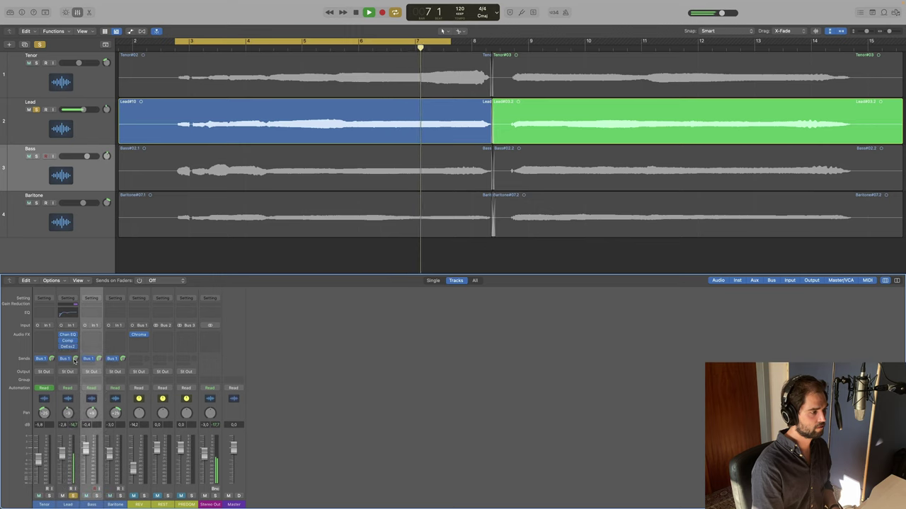
pyautogui.press('space')
pyautogui.click(67, 341)
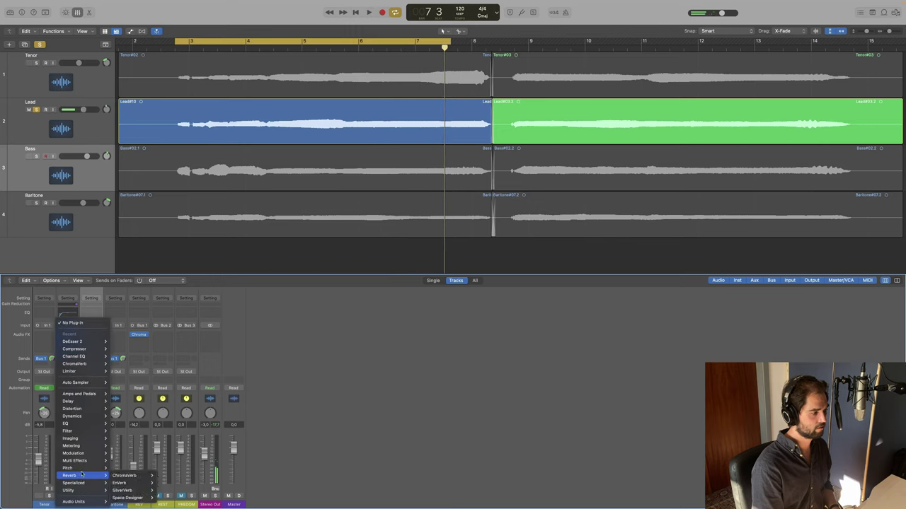
pyautogui.moveTo(88, 453)
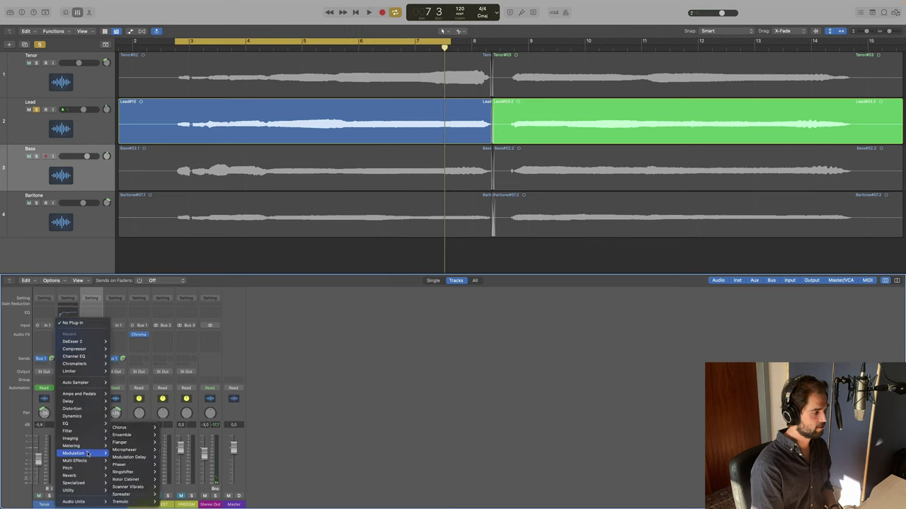
pyautogui.moveTo(85, 424)
pyautogui.moveTo(138, 454)
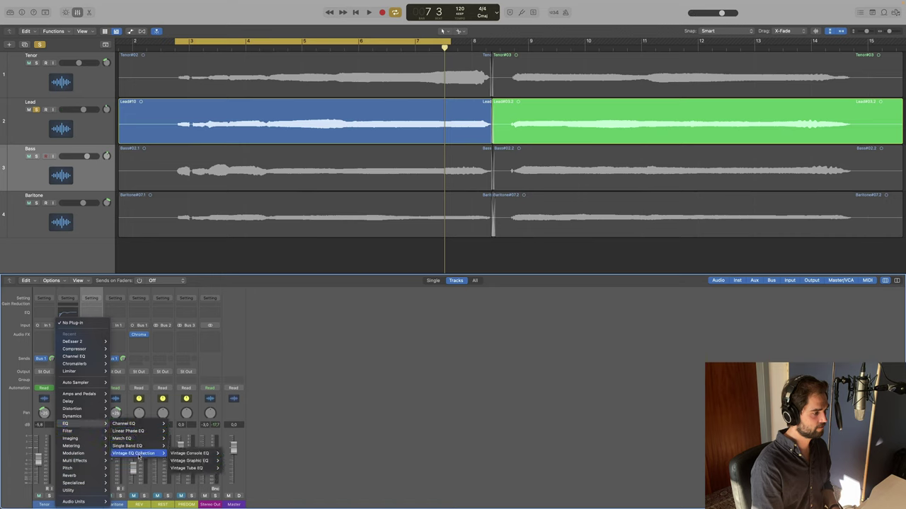
pyautogui.moveTo(192, 470)
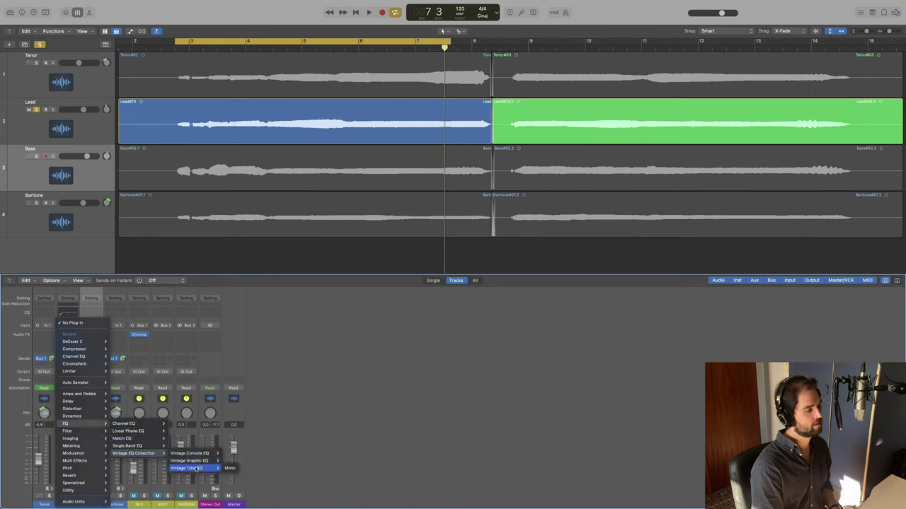
pyautogui.click(191, 469)
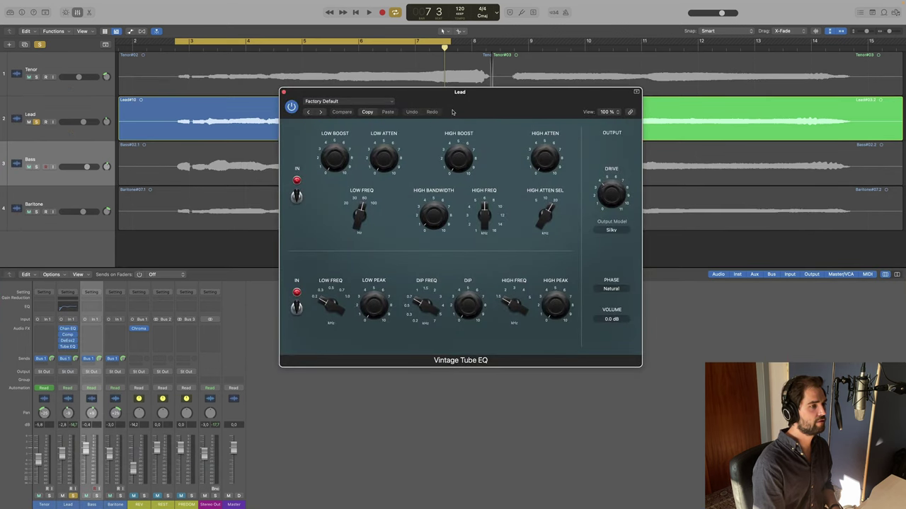
# Load the Tube Vocal preset in the Lead's Vintage Tube EQ during playback and replay the loop to audition it.
pyautogui.press('space')
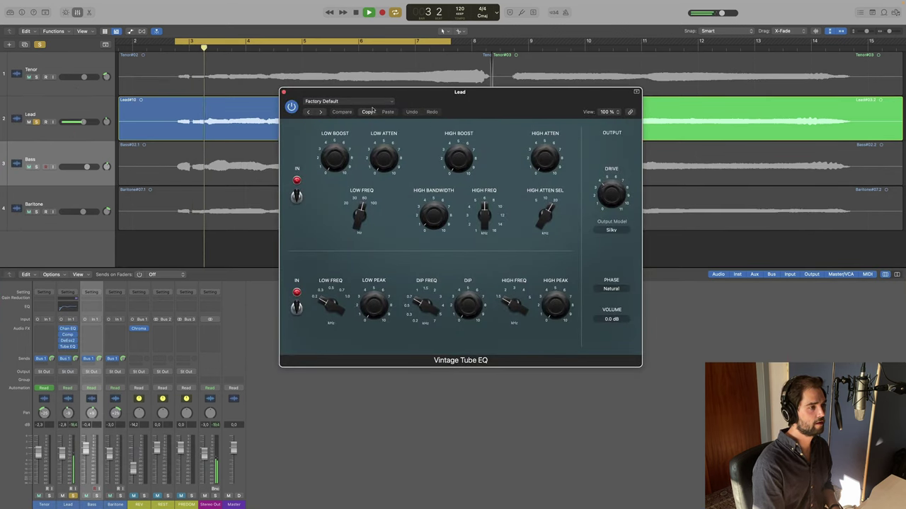
pyautogui.click(339, 102)
pyautogui.click(352, 381)
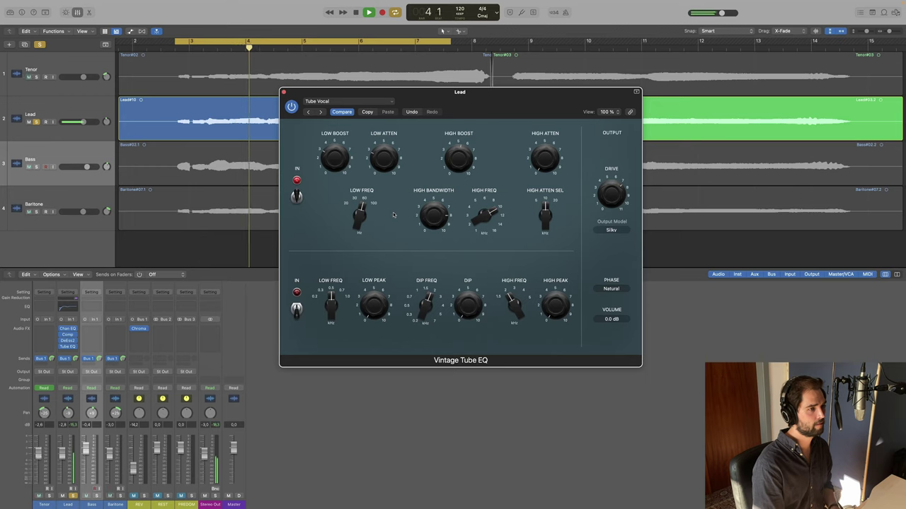
pyautogui.press('space')
pyautogui.press('space')
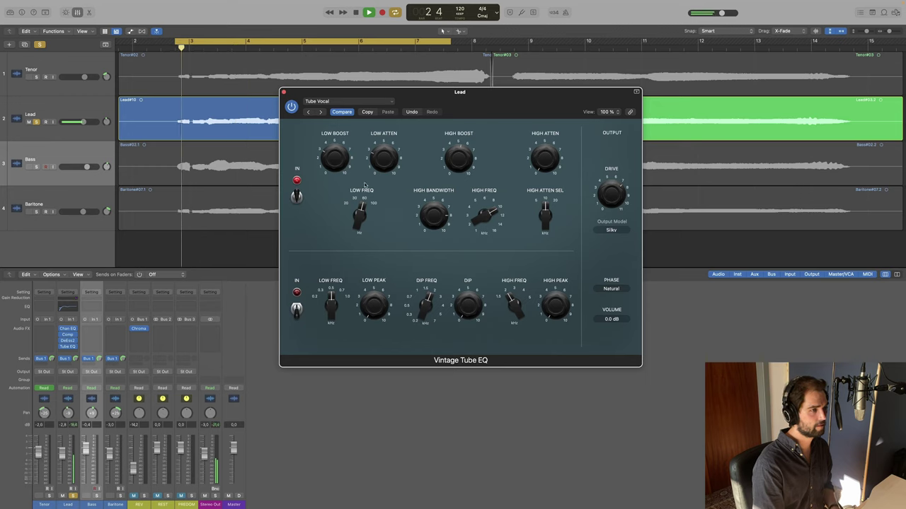
pyautogui.press('space')
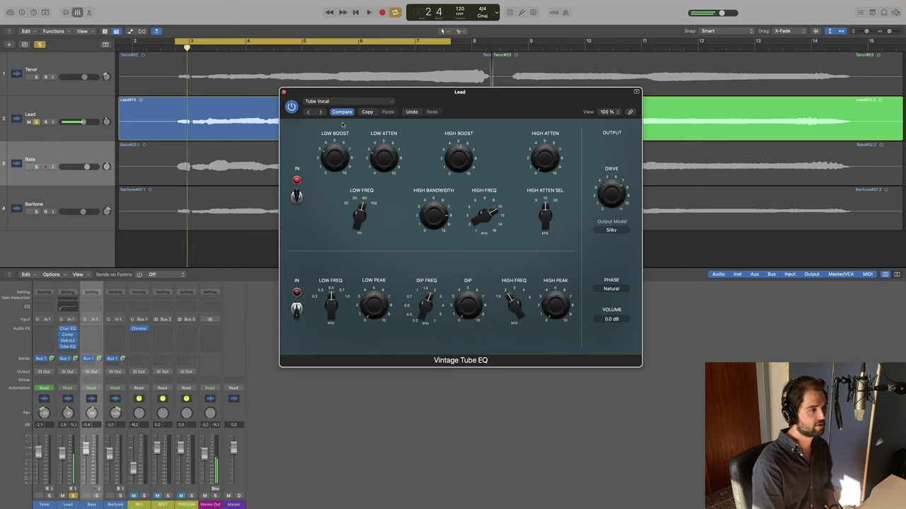
pyautogui.press('space')
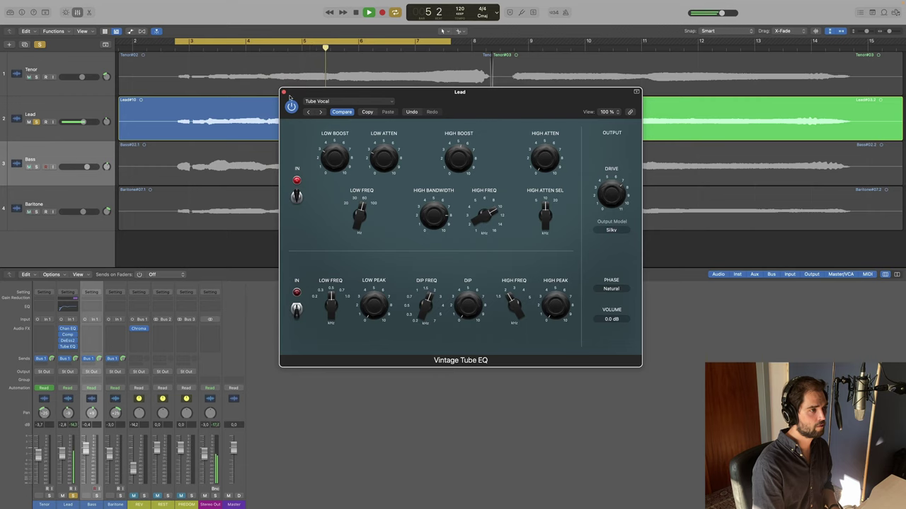
# Compare the Lead's loop with the Vintage Tube EQ bypassed and enabled, leave it enabled, and close the plug-in.
pyautogui.press('space')
pyautogui.press('space')
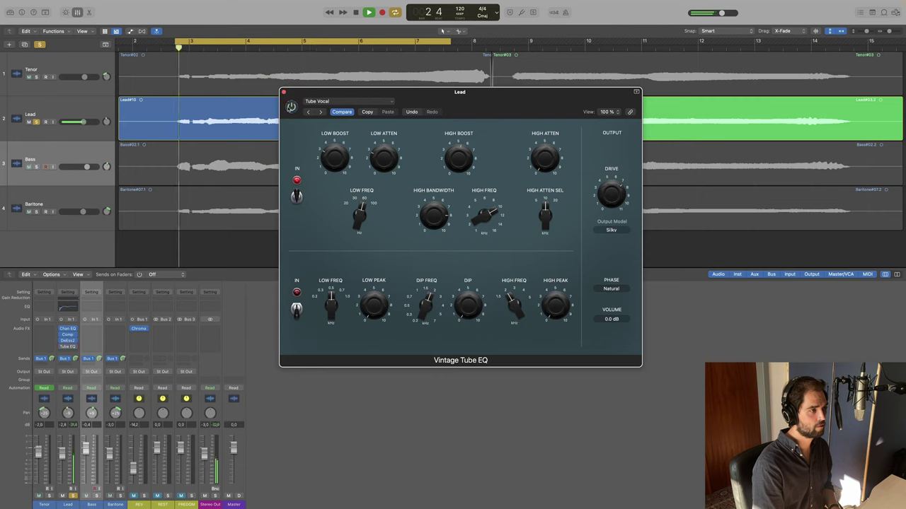
pyautogui.click(290, 106)
pyautogui.press('space')
pyautogui.press('space')
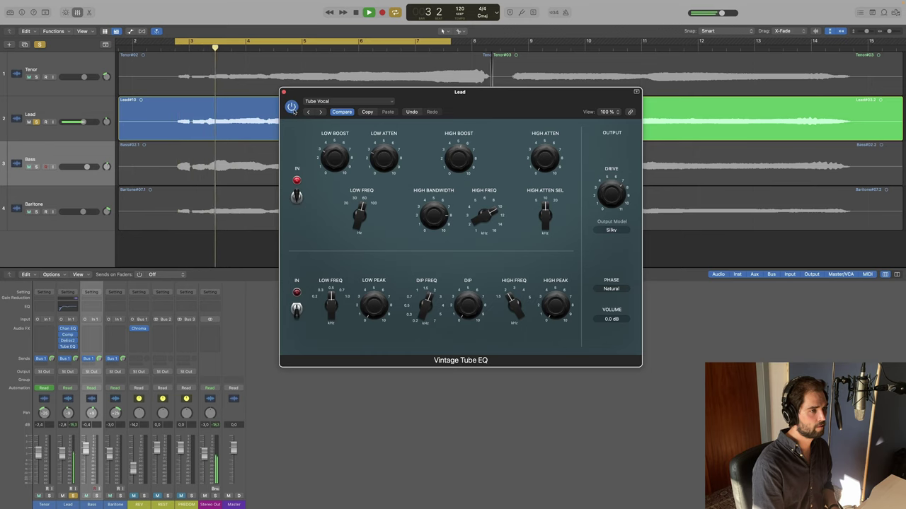
pyautogui.click(283, 91)
pyautogui.press('space')
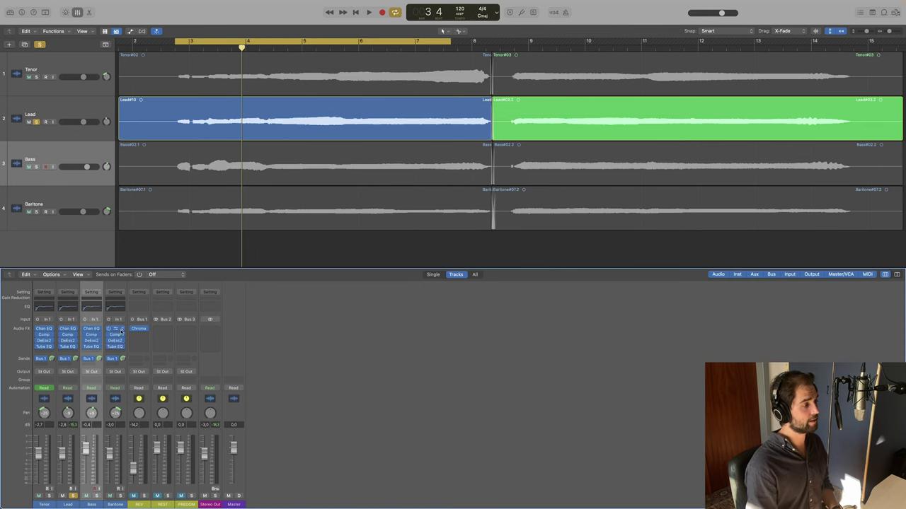
# Solo the Bass, audition it with its Channel EQ open, and slightly raise the gain and frequency of the 100 Hz band.
pyautogui.click(94, 309)
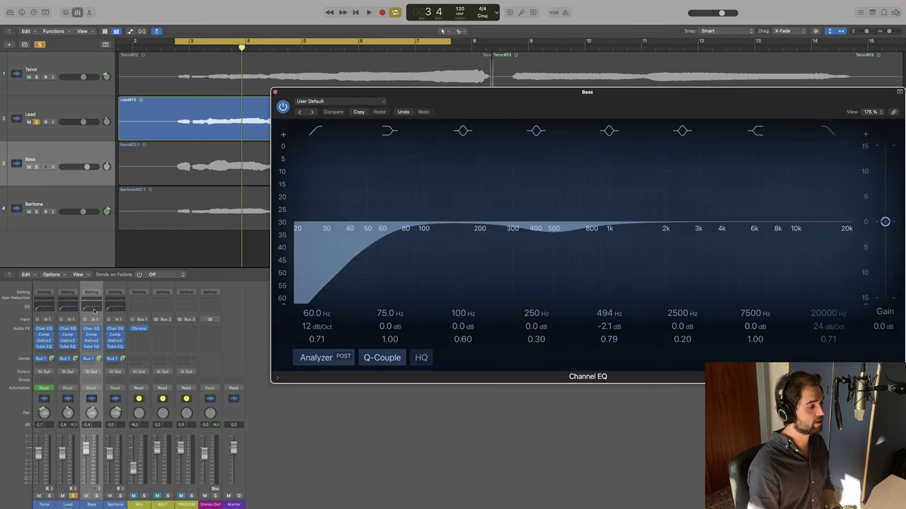
pyautogui.keyDown('alt'); pyautogui.click(97, 495); pyautogui.keyUp('alt')
pyautogui.press('space')
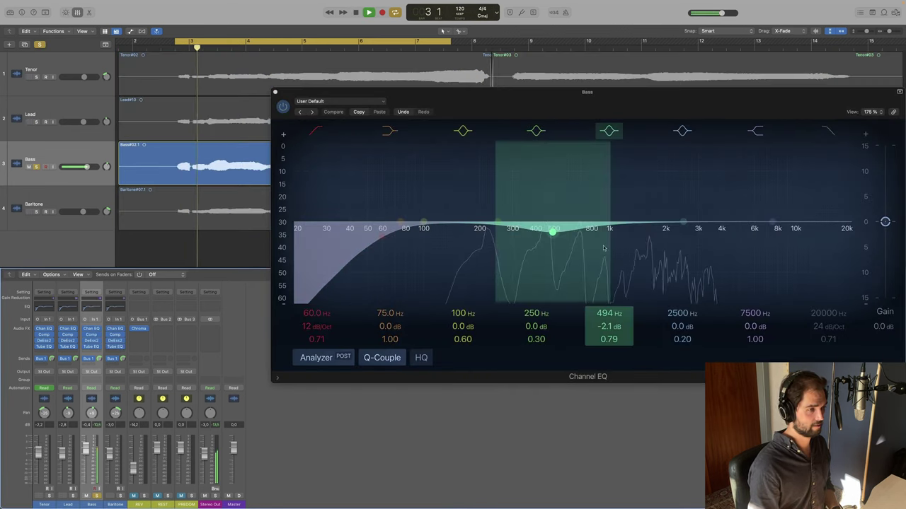
pyautogui.click(423, 222)
pyautogui.press('space')
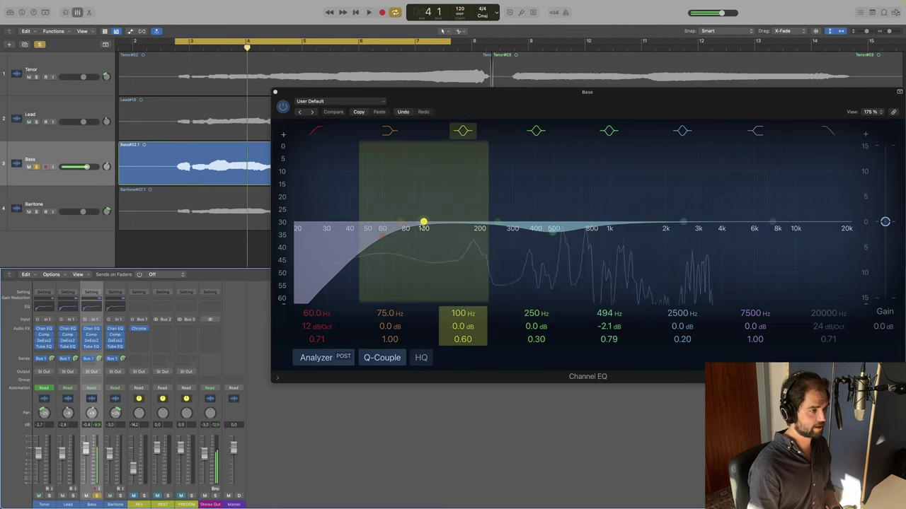
pyautogui.moveTo(424, 223); pyautogui.dragTo(438, 217)
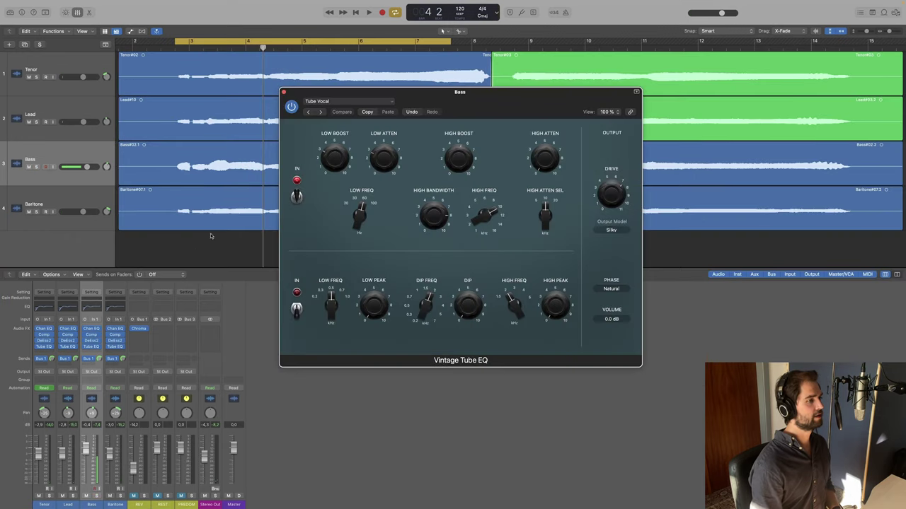
# Set the low frequency to 100 Hz and the low boost to 4.1 in the Bass track's Vintage Tube EQ during playback.
pyautogui.press('space')
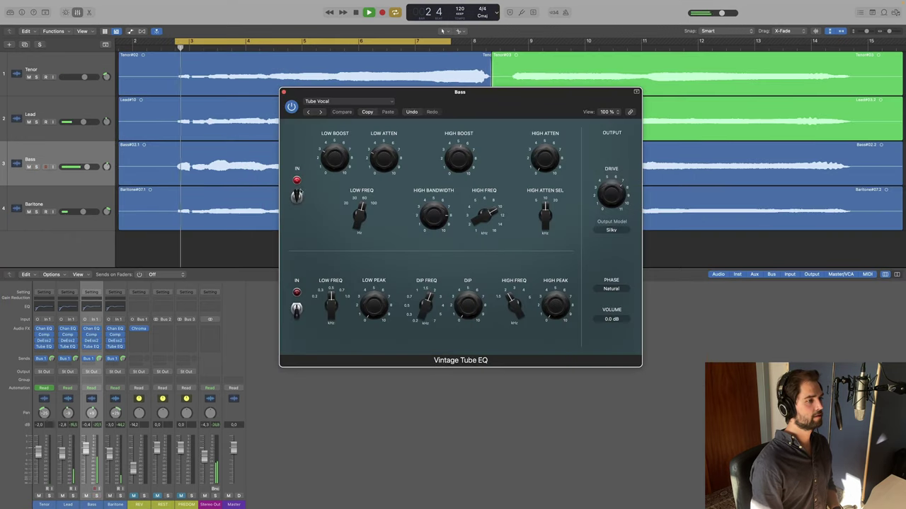
pyautogui.moveTo(336, 167)
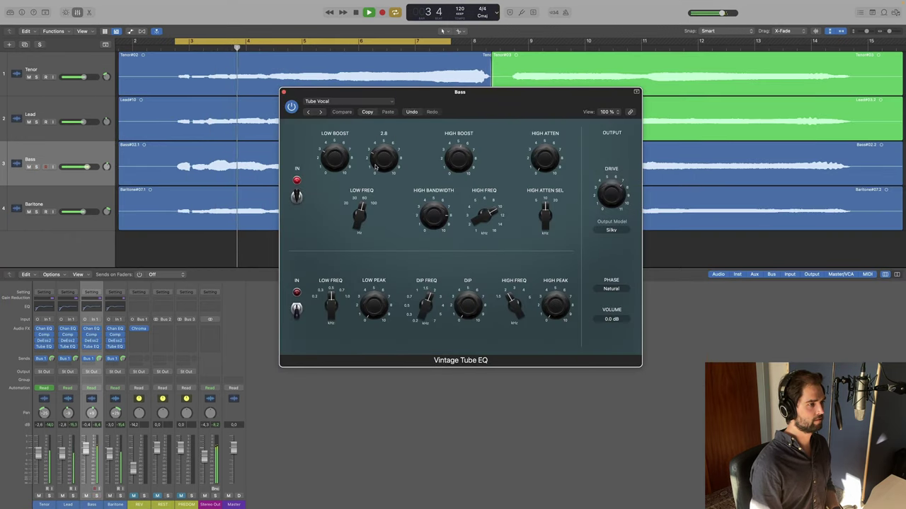
pyautogui.press('space')
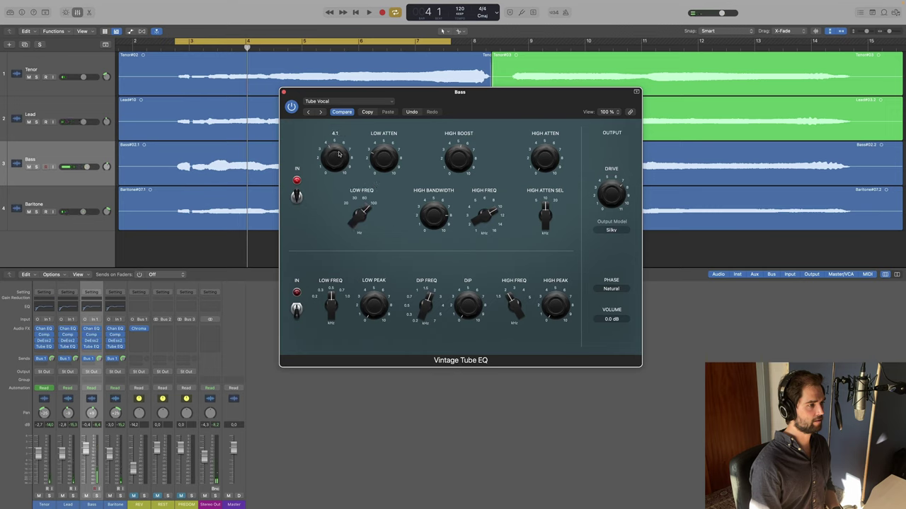
# Solo the Bass, compare its sound with the Vintage Tube EQ bypassed and enabled, and close the plug-in.
pyautogui.press('space')
pyautogui.press('s')
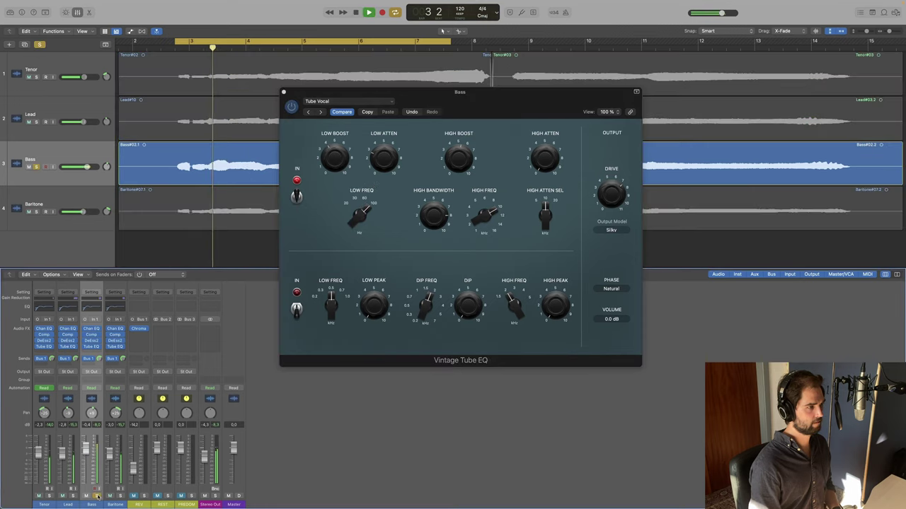
pyautogui.click(291, 108)
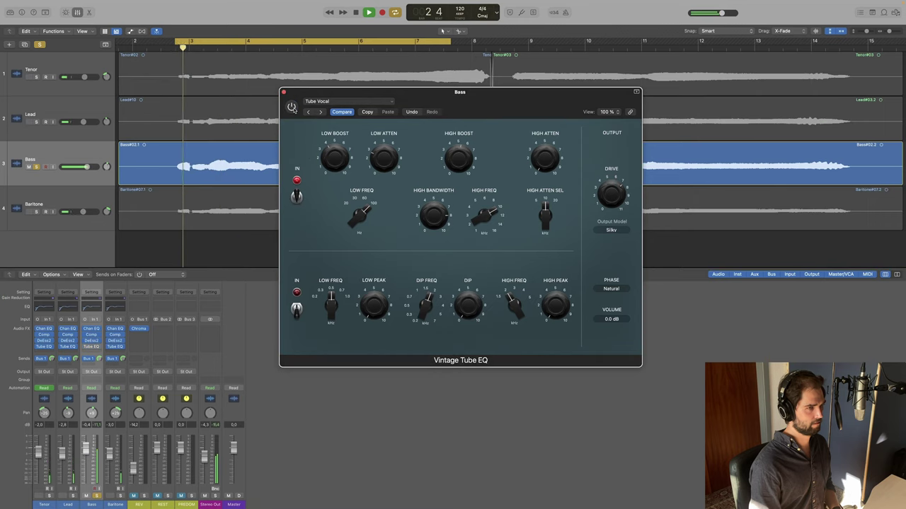
pyautogui.moveTo(612, 199)
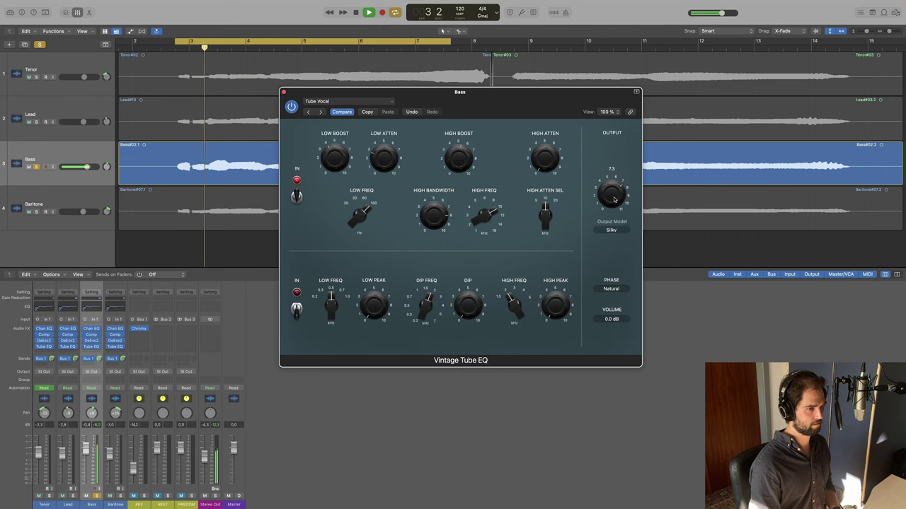
pyautogui.click(283, 92)
# Open the Tenor's Compressor and set its threshold to -35 dB while auditioning the soloed track.
pyautogui.click(44, 335)
pyautogui.moveTo(345, 239); pyautogui.dragTo(343, 242)
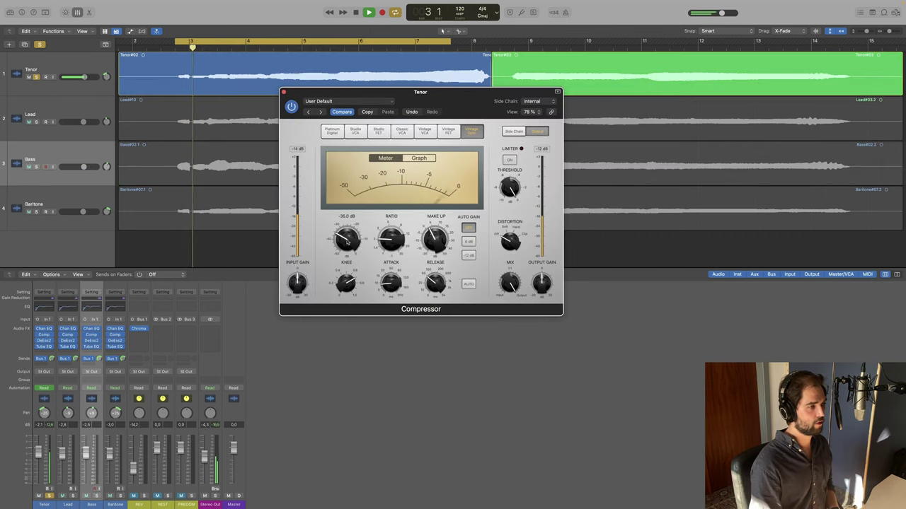
pyautogui.press('space')
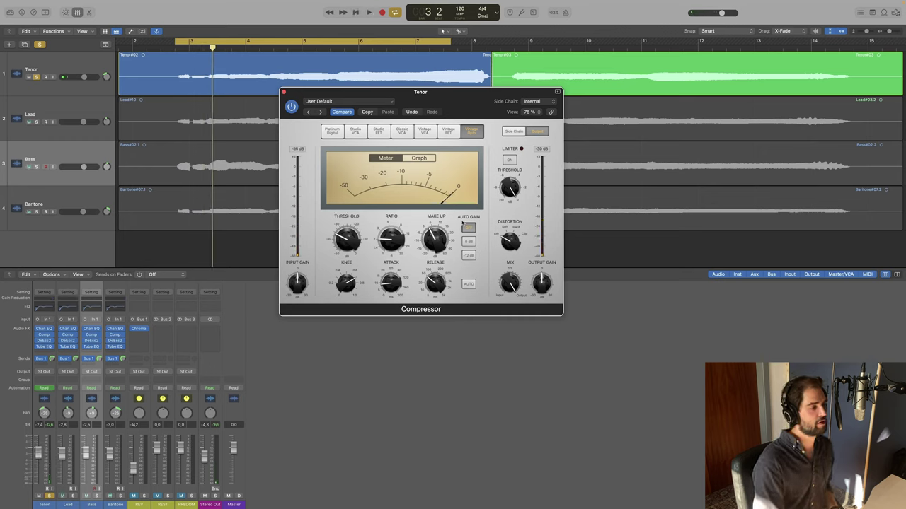
pyautogui.press('space')
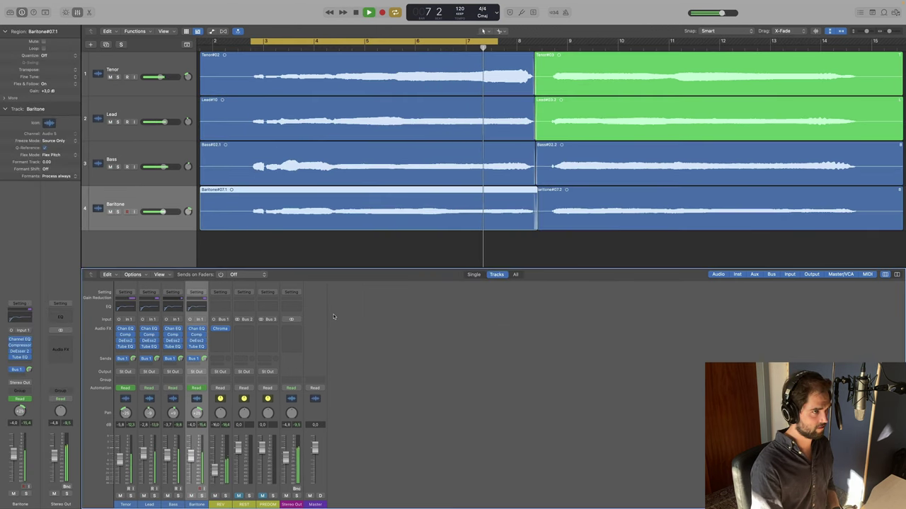
# Turn off cycle mode and play all four voices through the region transition in bar 8.
pyautogui.press('space')
pyautogui.press('c')
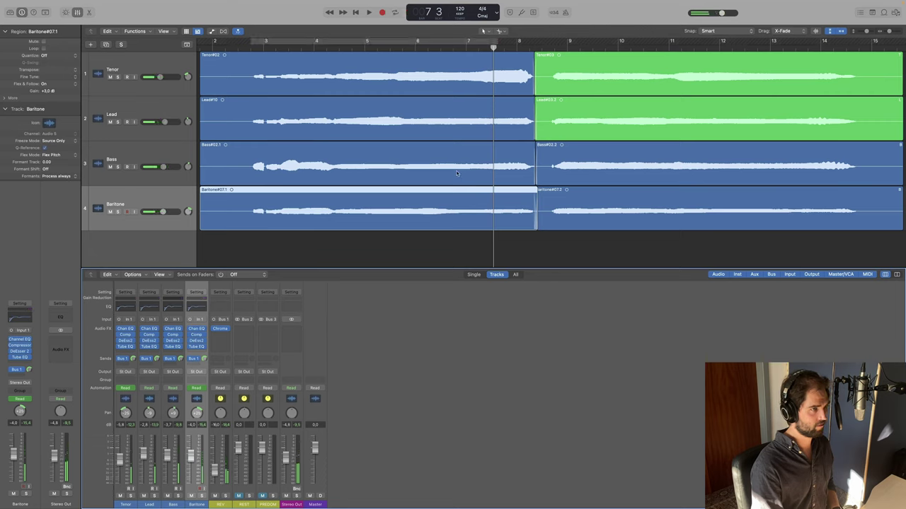
pyautogui.press('space')
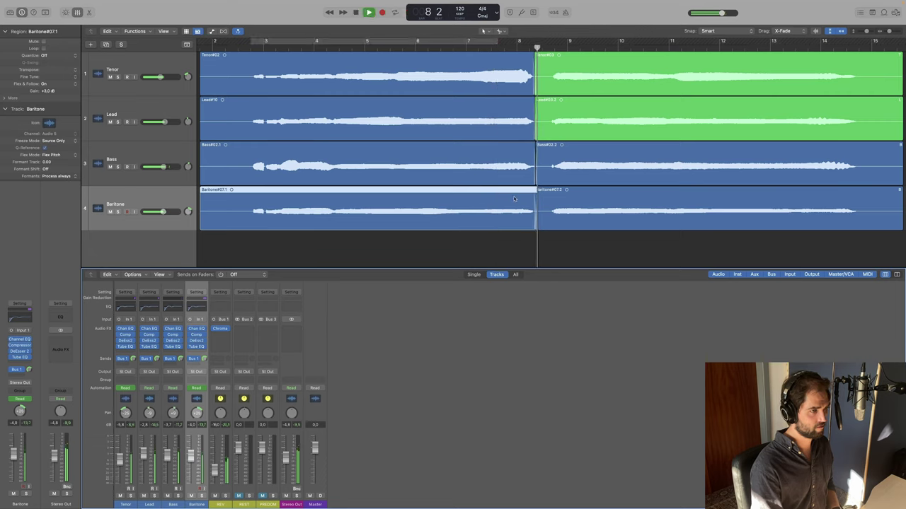
pyautogui.press('space')
# Select the first Bass region, replay the passage leading into bar 8, and open the region in the Flex Pitch editor.
pyautogui.click(499, 154)
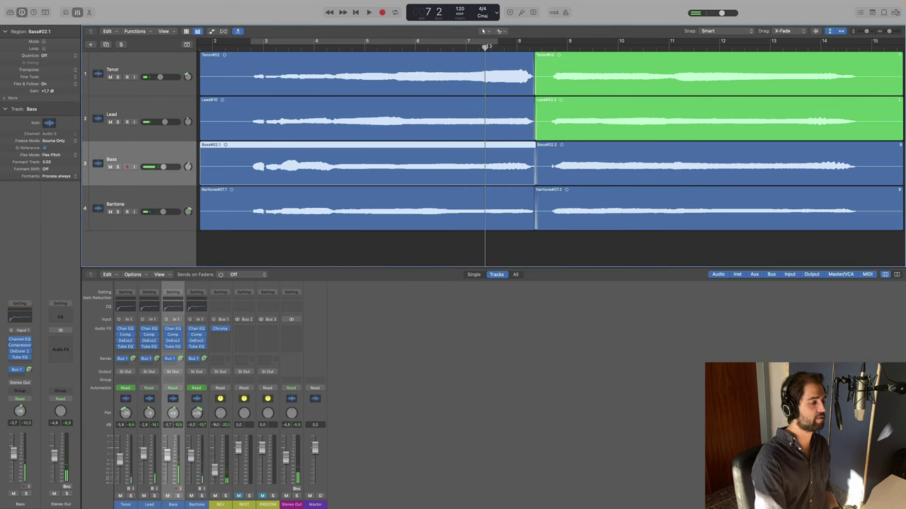
pyautogui.press('space')
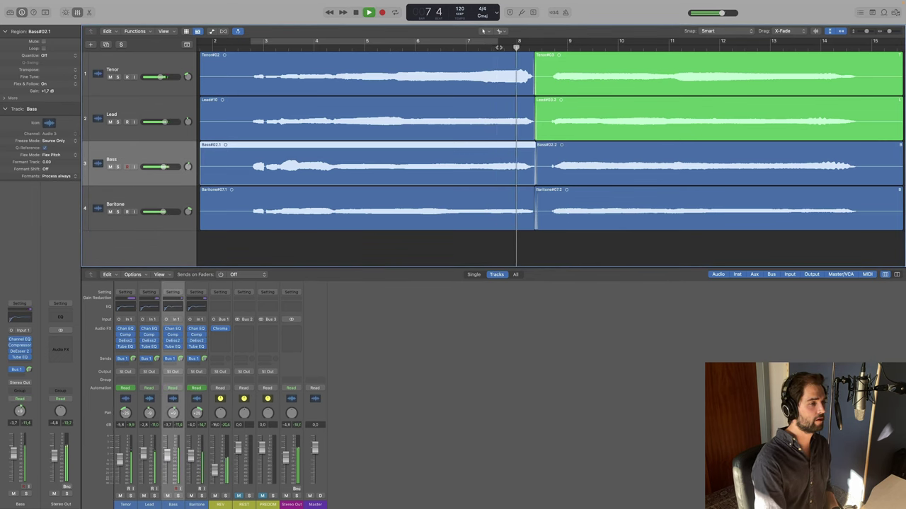
pyautogui.press('space')
pyautogui.click(514, 238)
pyautogui.click(509, 154)
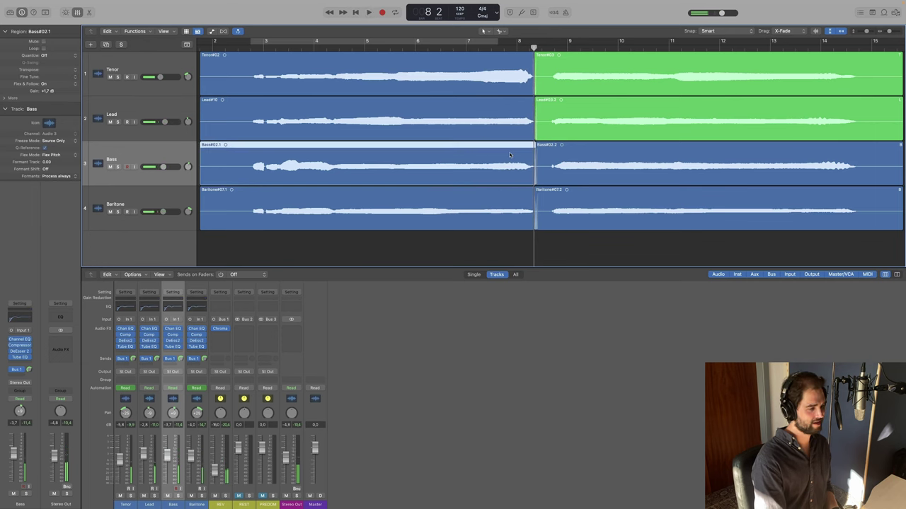
pyautogui.press('e')
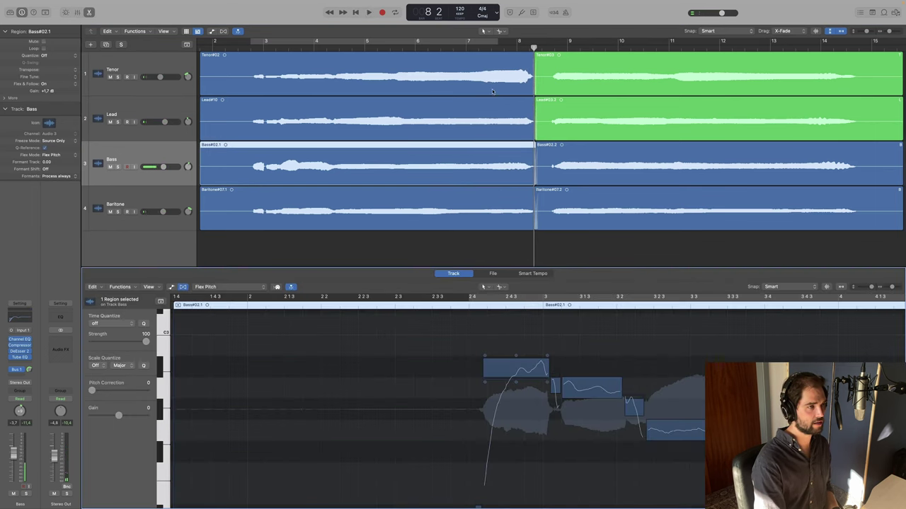
# Split the long final note of the first Bass region near bar 7, beat 3 in the Flex Pitch editor.
pyautogui.press('space')
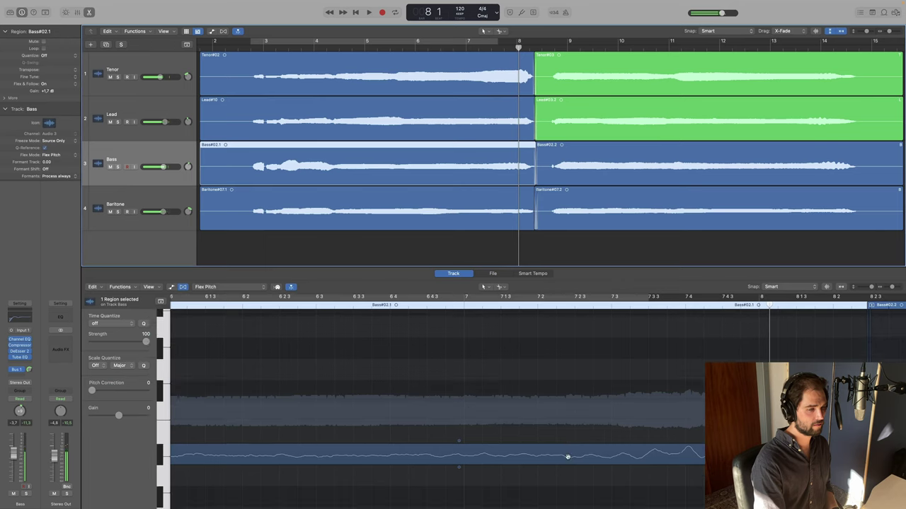
pyautogui.press('super+Left')
pyautogui.press('super+Left')
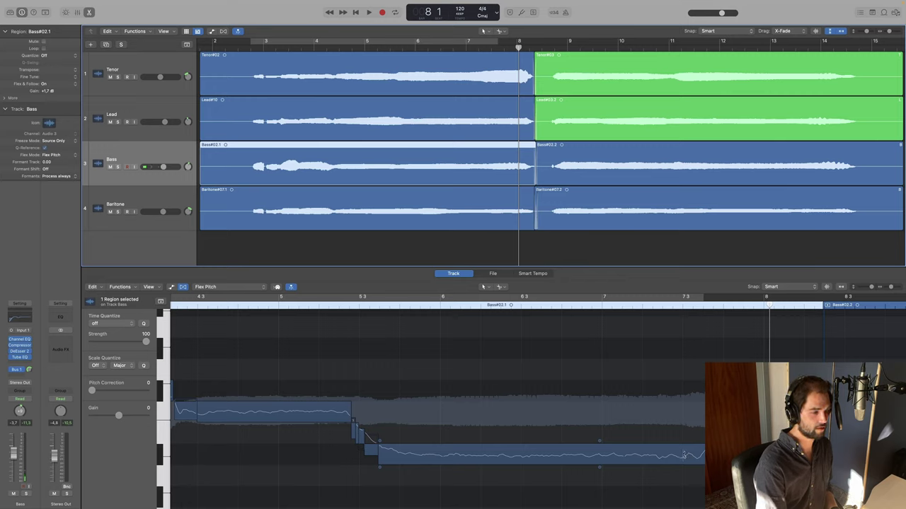
pyautogui.click(683, 455)
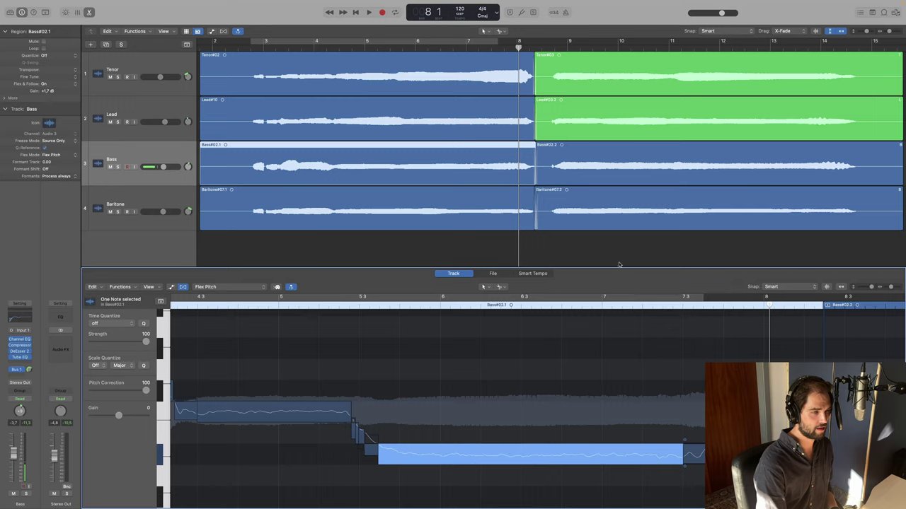
# Set the pitch correction of the split-off ending Bass note to 100 and replay the passage into bar 8.
pyautogui.press('space')
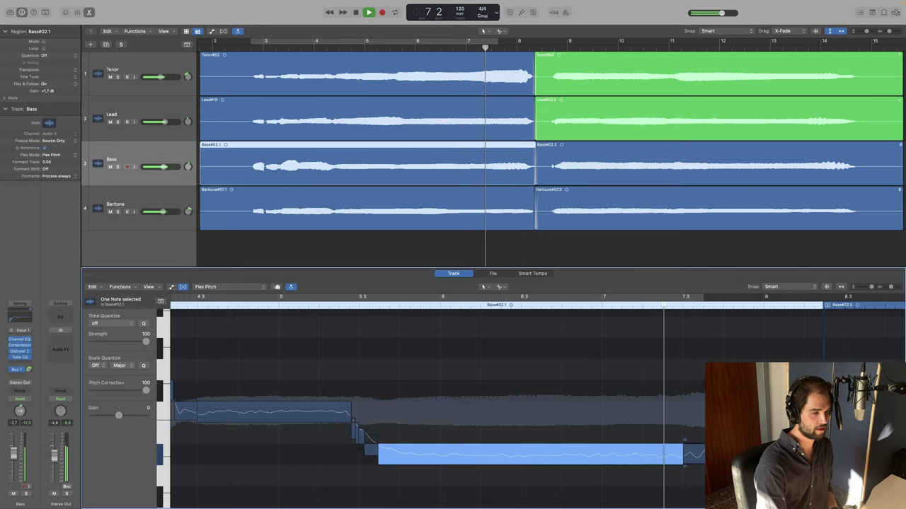
pyautogui.press('space')
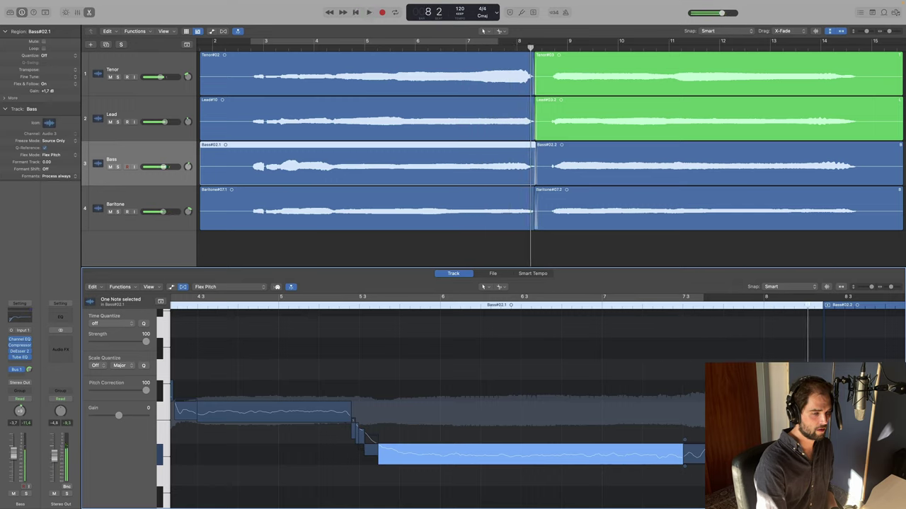
pyautogui.click(694, 454)
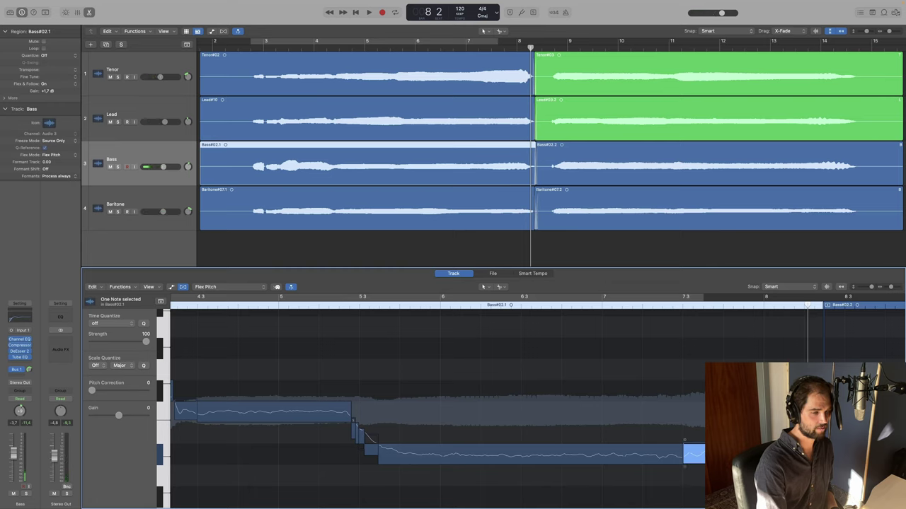
pyautogui.press('space')
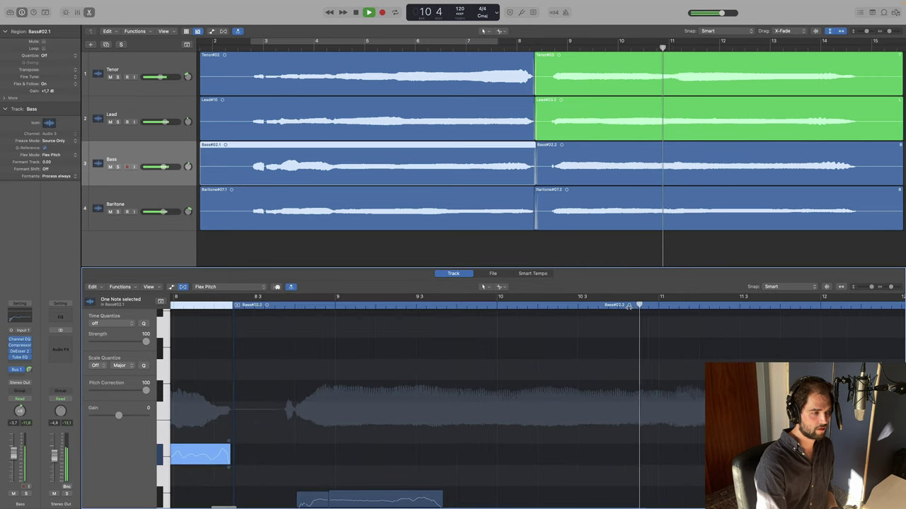
pyautogui.click(446, 41)
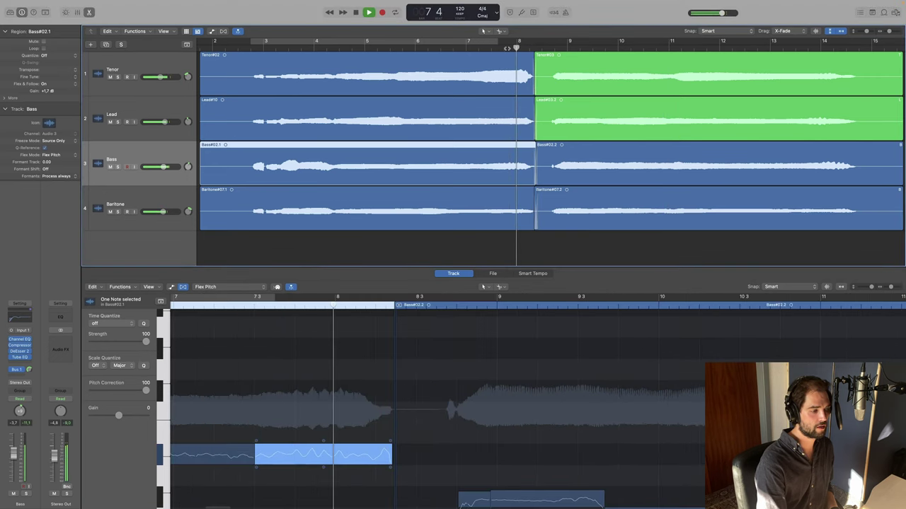
# Replay all four voices several times from around bar 6 into bar 8 to judge the ending of the Bass note.
pyautogui.click(446, 41)
pyautogui.press('space')
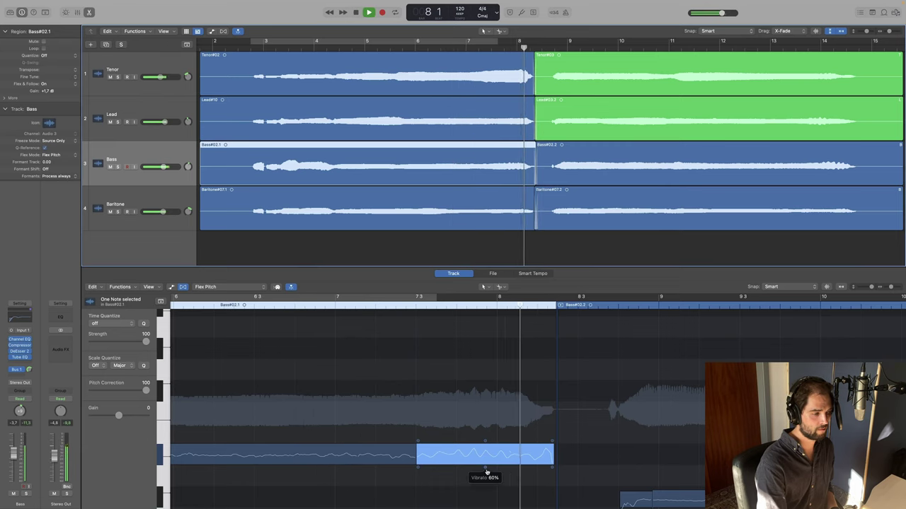
pyautogui.press('space')
pyautogui.click(453, 49)
pyautogui.press('space')
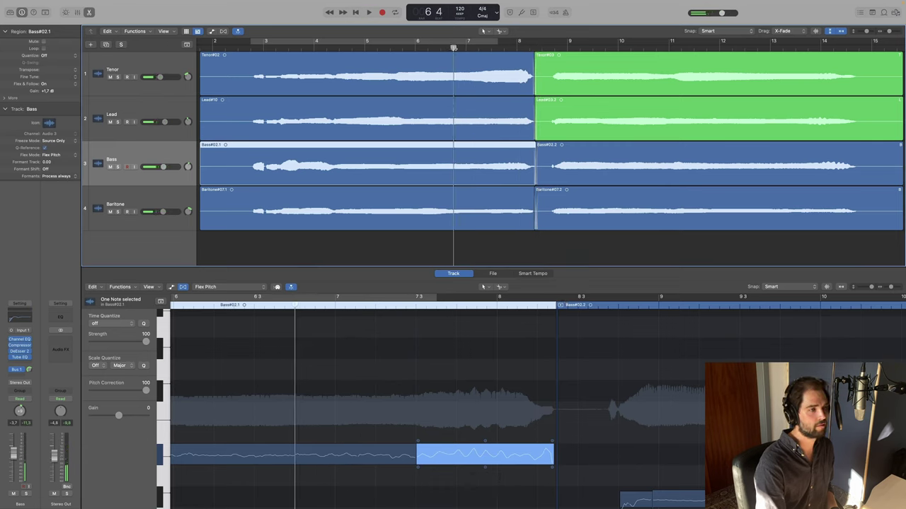
pyautogui.press('space')
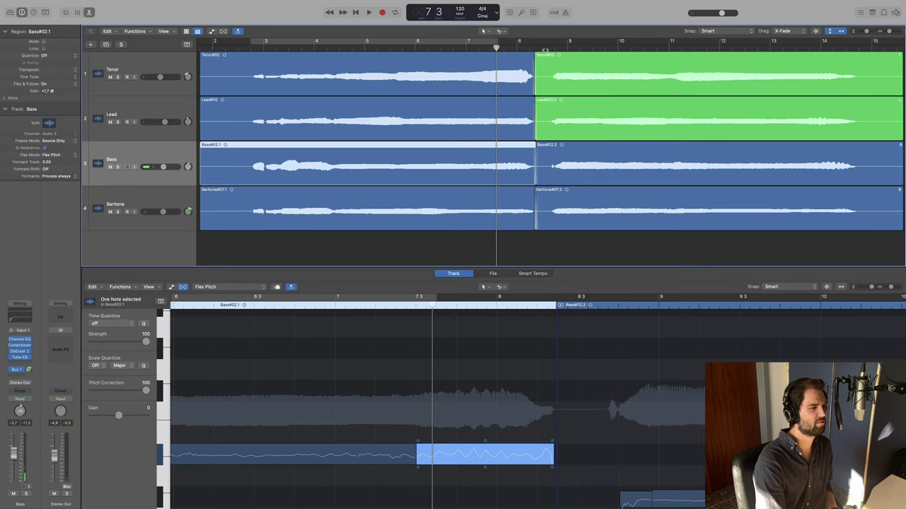
pyautogui.press('space')
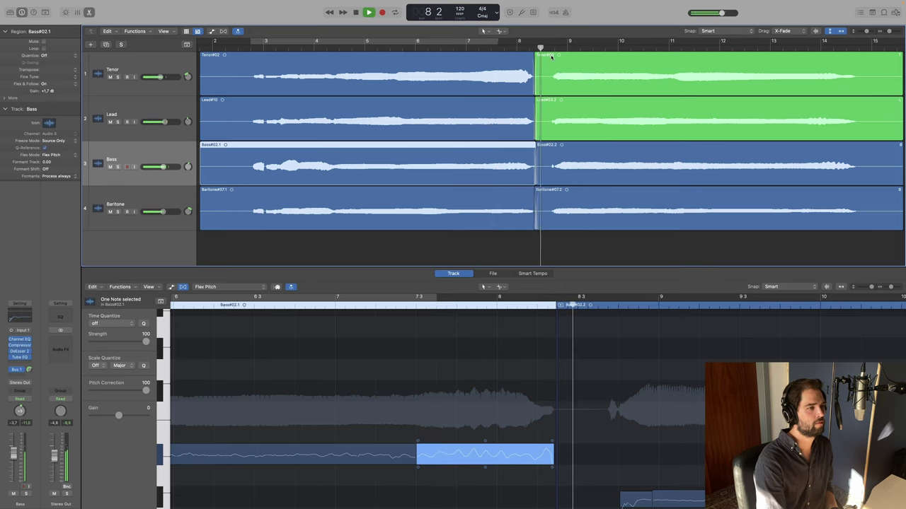
pyautogui.press('space')
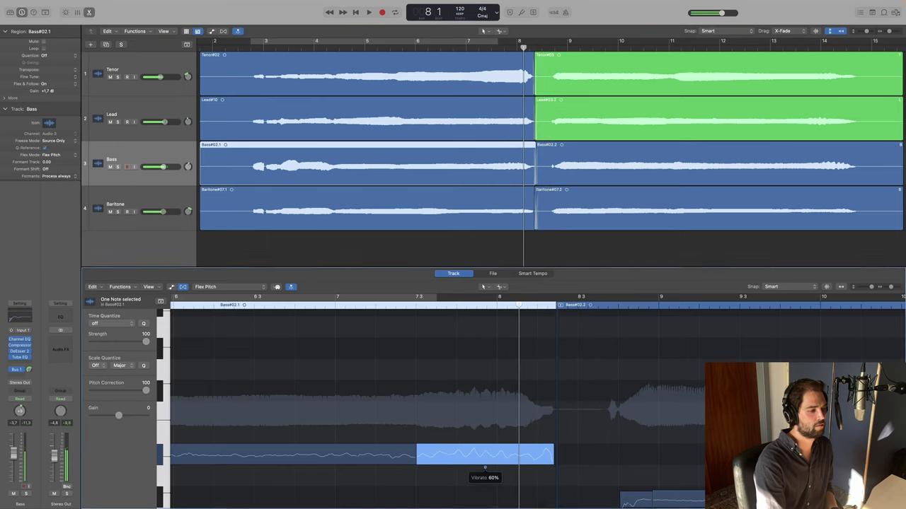
# Reduce the vibrato of the split-off ending Bass note and replay the passage from bar 6.
pyautogui.moveTo(485, 468); pyautogui.dragTo(485, 475)
pyautogui.click(461, 48)
pyautogui.press('space')
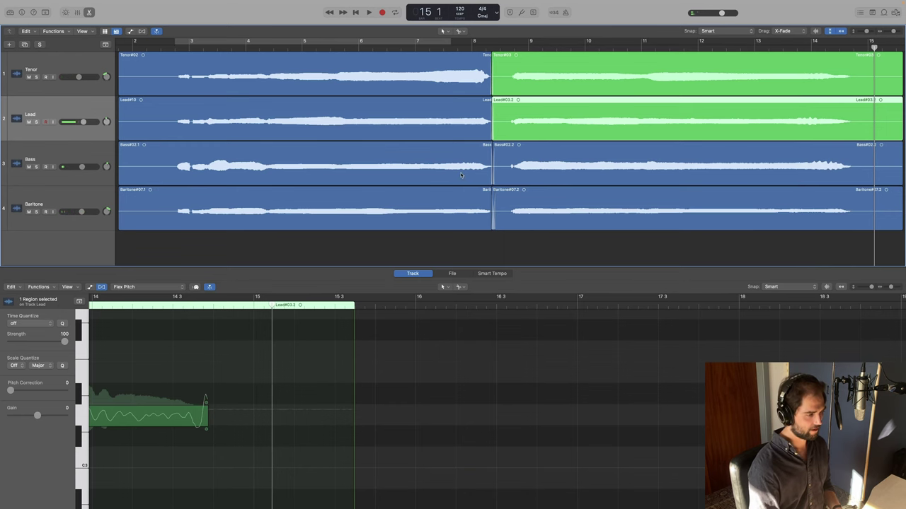
# Show the mixer with all channel strips.
pyautogui.press('x')
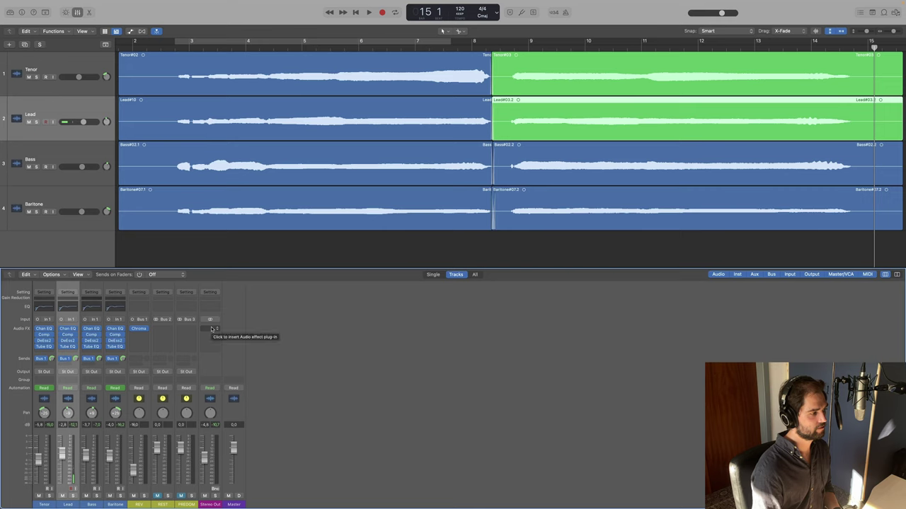
pyautogui.click(317, 352)
pyautogui.click(217, 329)
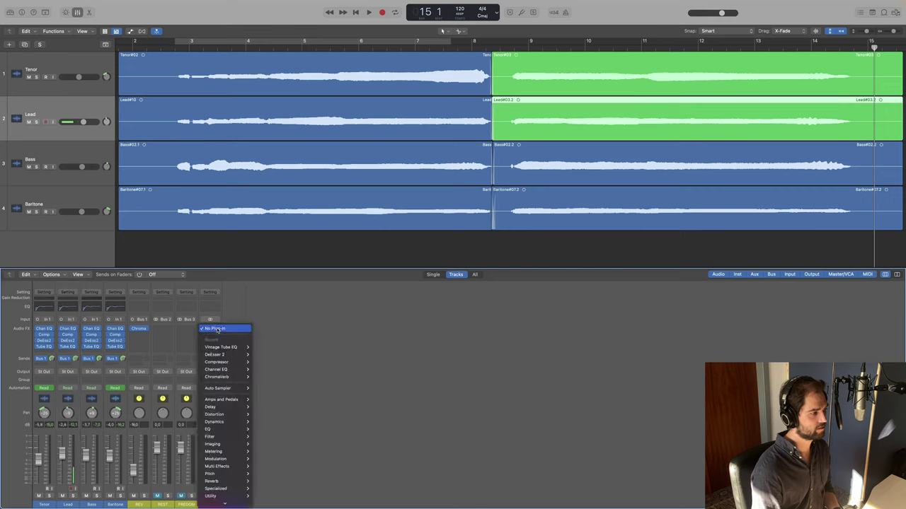
pyautogui.moveTo(229, 501)
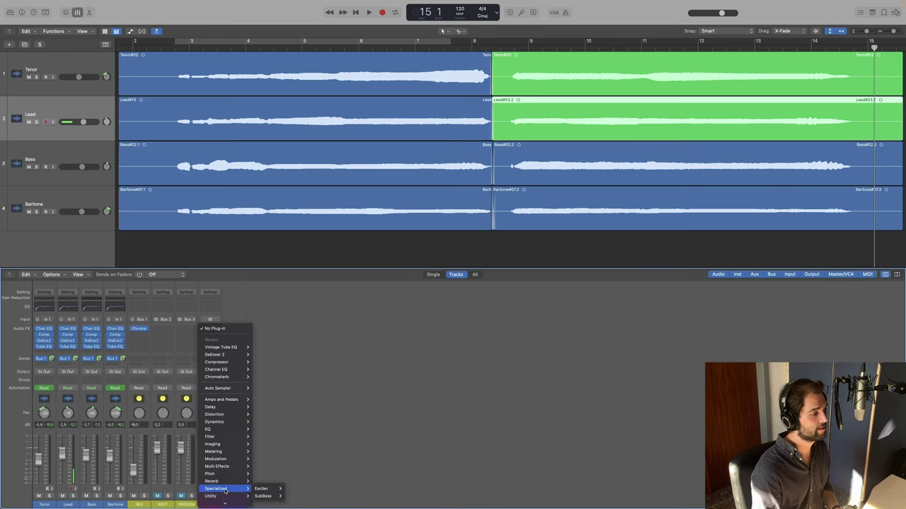
pyautogui.moveTo(236, 354)
pyautogui.click(270, 351)
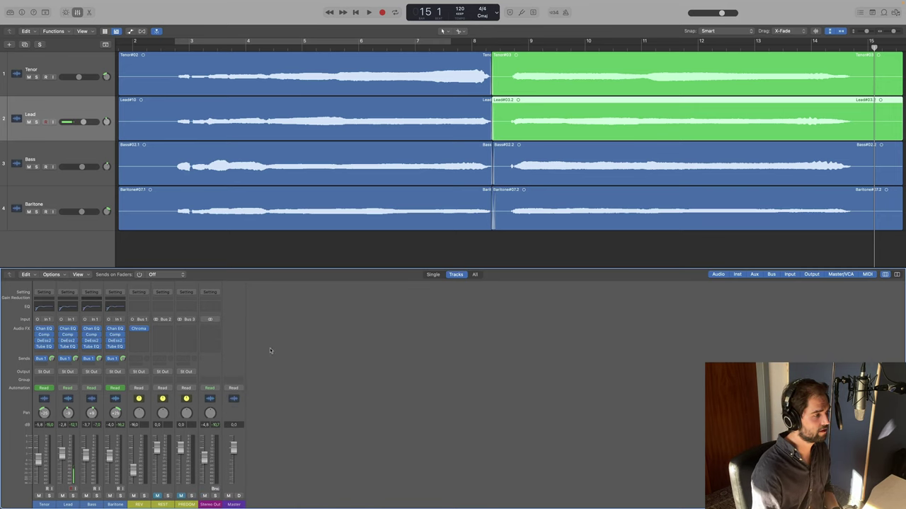
# Add a Channel EQ to the Stereo Out channel and enable its low cut at 60 Hz with a 12 dB/Oct slope.
pyautogui.click(210, 308)
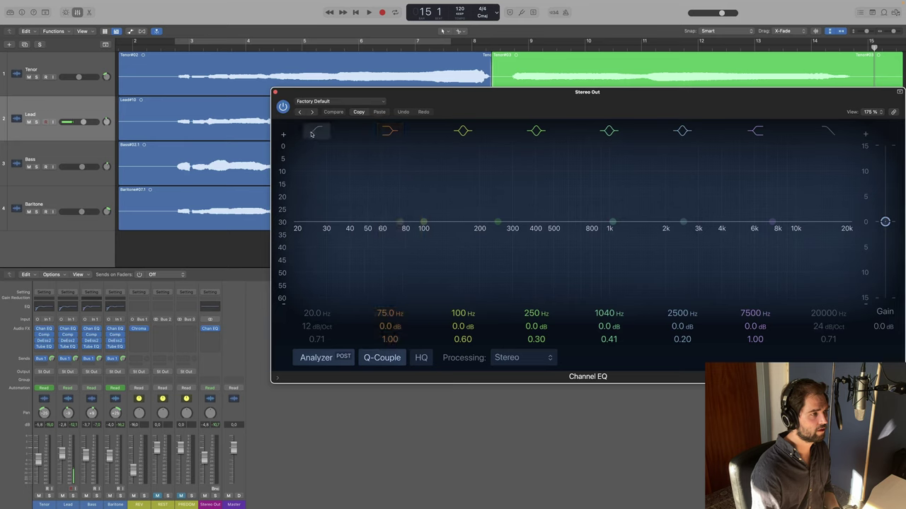
pyautogui.click(311, 240)
pyautogui.moveTo(294, 237); pyautogui.dragTo(379, 236)
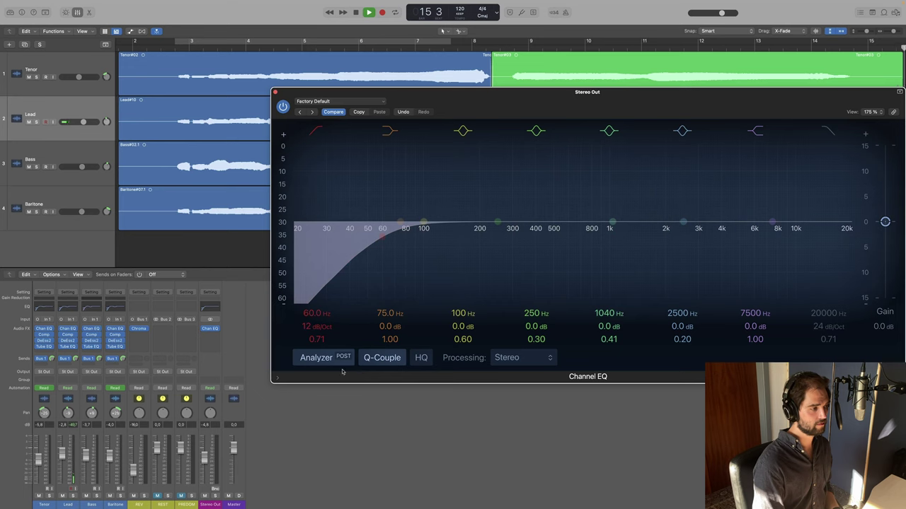
# Set the cycle range from just before bar 3 to past bar 15 and play all four voices.
pyautogui.press('space')
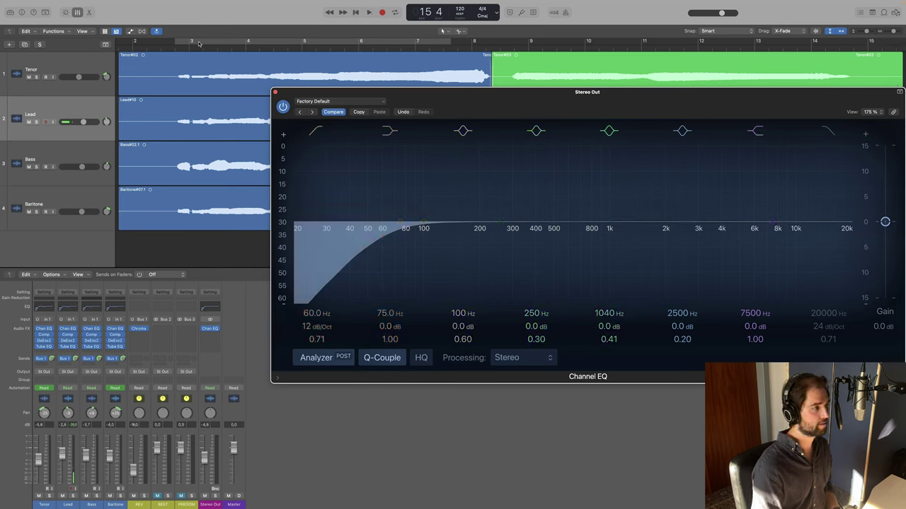
pyautogui.moveTo(173, 44); pyautogui.dragTo(888, 51)
pyautogui.press('space')
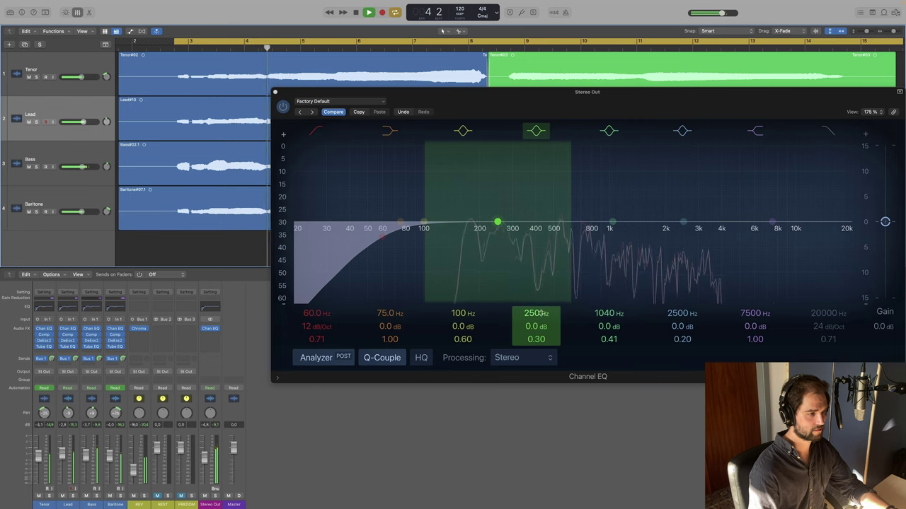
# Try a cut of about -7.5 dB at 1110 Hz with Q 0.83 using the Stereo Out EQ's 250 Hz band during playback.
pyautogui.moveTo(497, 223); pyautogui.dragTo(553, 223)
pyautogui.moveTo(542, 326)
pyautogui.mouseDown()
pyautogui.moveTo(542, 347)
pyautogui.moveTo(536, 300)
pyautogui.mouseUp()
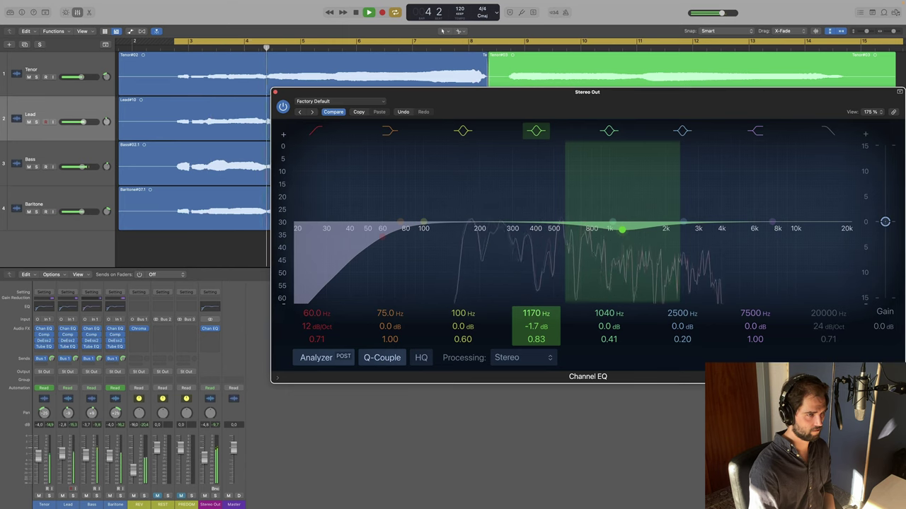
pyautogui.moveTo(627, 235); pyautogui.dragTo(618, 274)
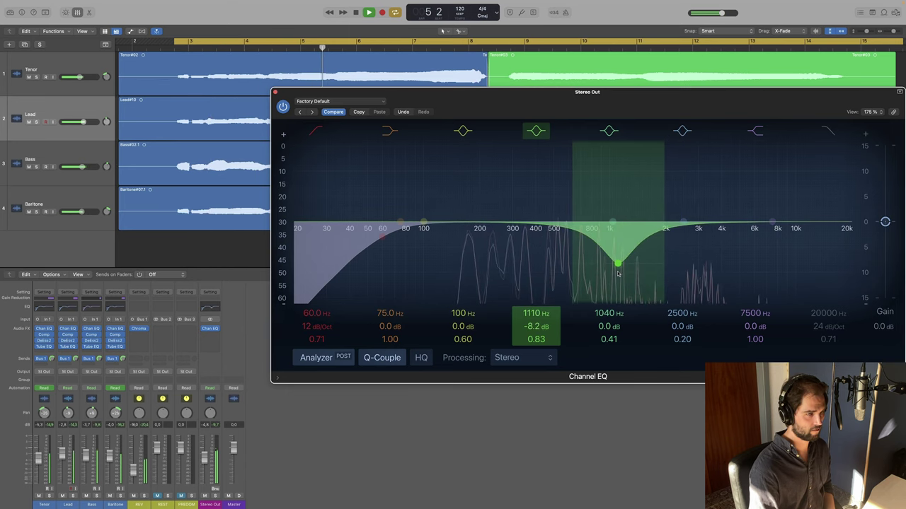
pyautogui.press('space')
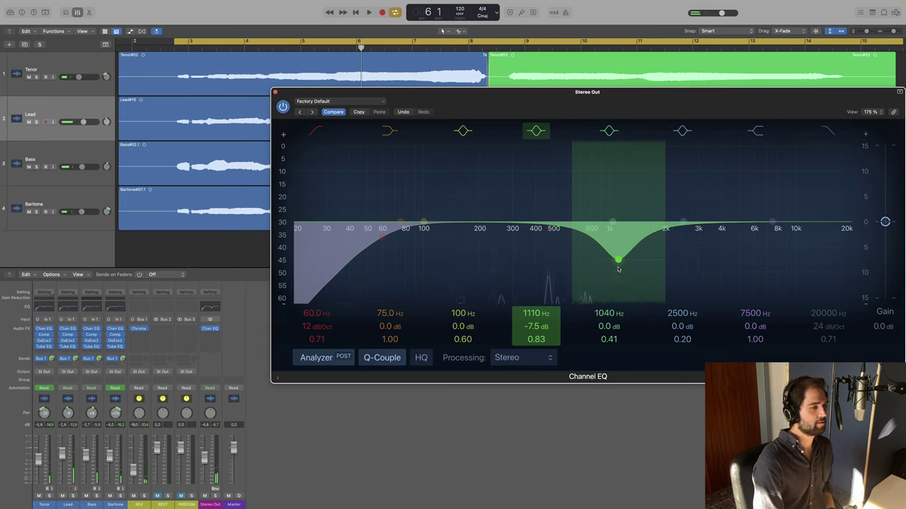
pyautogui.press('space')
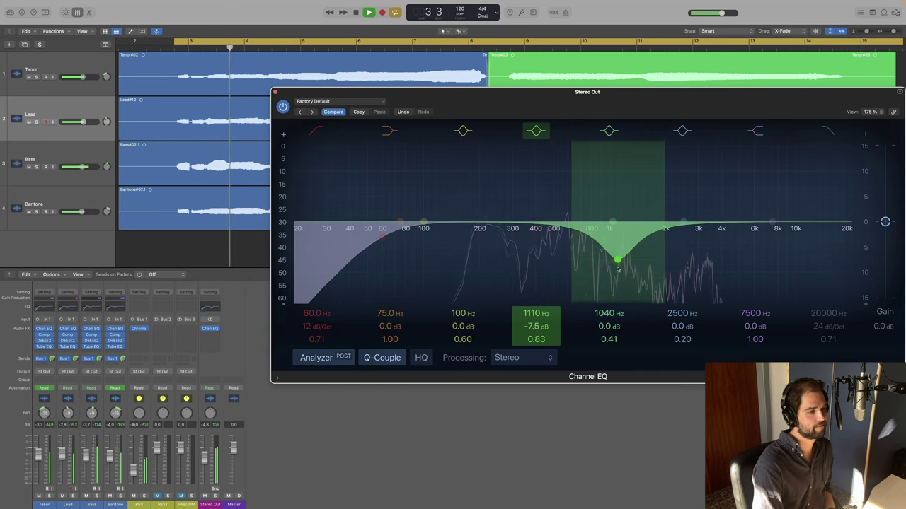
pyautogui.press('space')
# Set the same EQ band on Stereo Out to 640 Hz, -1.5 dB and a Q of 1.40 while listening.
pyautogui.moveTo(617, 268); pyautogui.dragTo(574, 254)
pyautogui.press('space')
pyautogui.moveTo(574, 253); pyautogui.dragTo(575, 231)
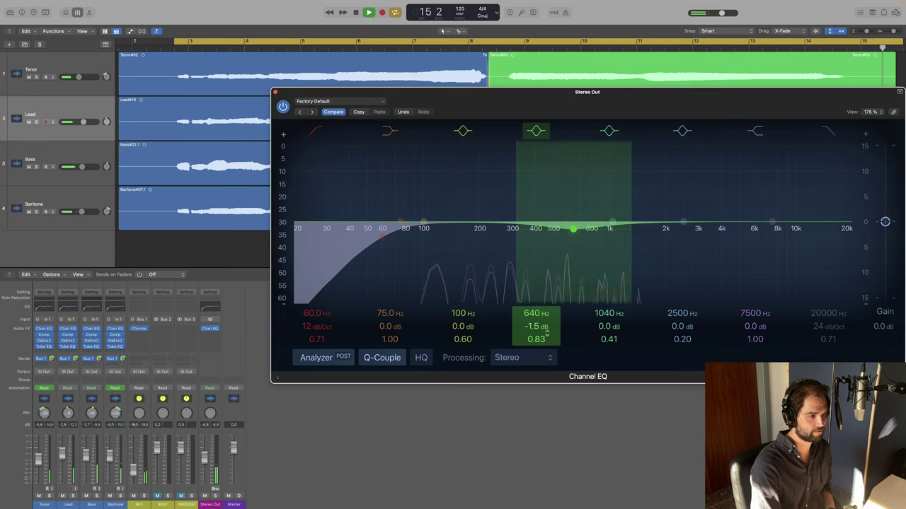
pyautogui.moveTo(574, 228); pyautogui.dragTo(573, 216)
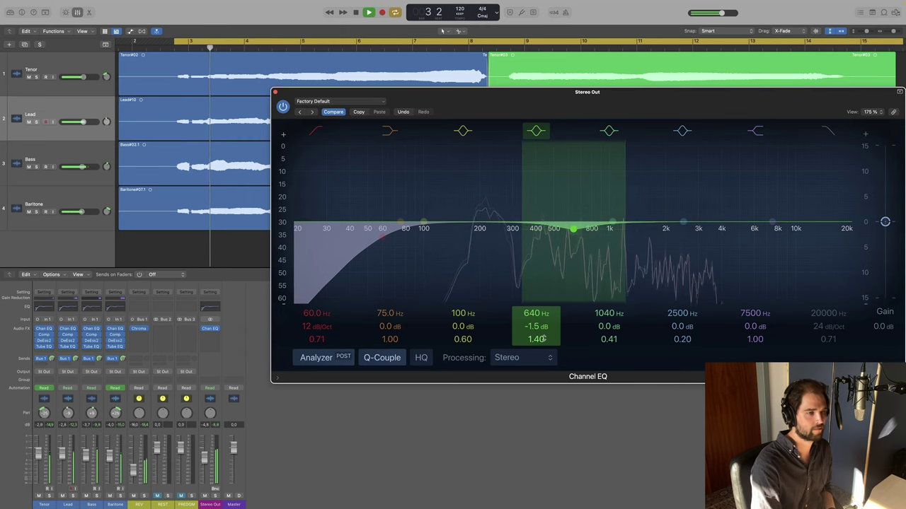
# Sweep the 2500 Hz band, set it to 1960 Hz, -1.0 dB and Q 2.50, and close the Stereo Out EQ.
pyautogui.moveTo(683, 224)
pyautogui.mouseDown()
pyautogui.moveTo(663, 236)
pyautogui.moveTo(661, 216)
pyautogui.moveTo(619, 301)
pyautogui.moveTo(641, 303)
pyautogui.mouseUp()
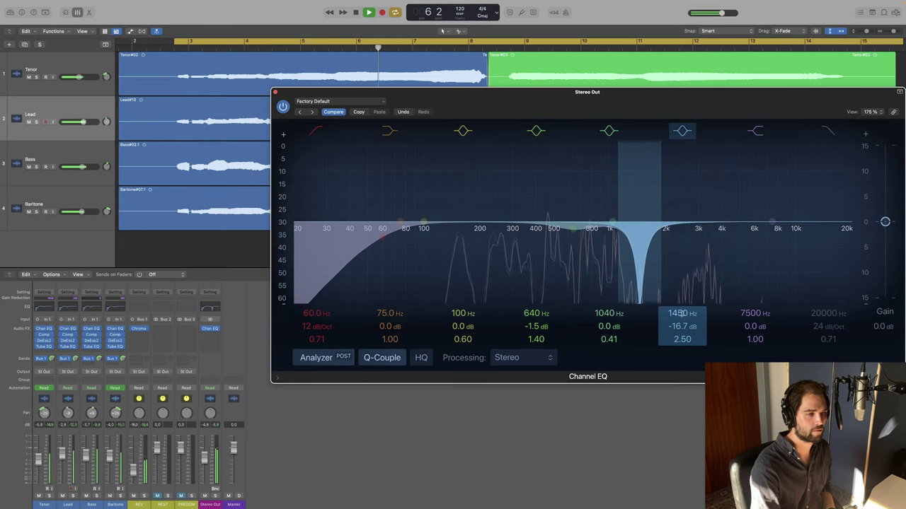
pyautogui.scroll(-8, 683, 338)
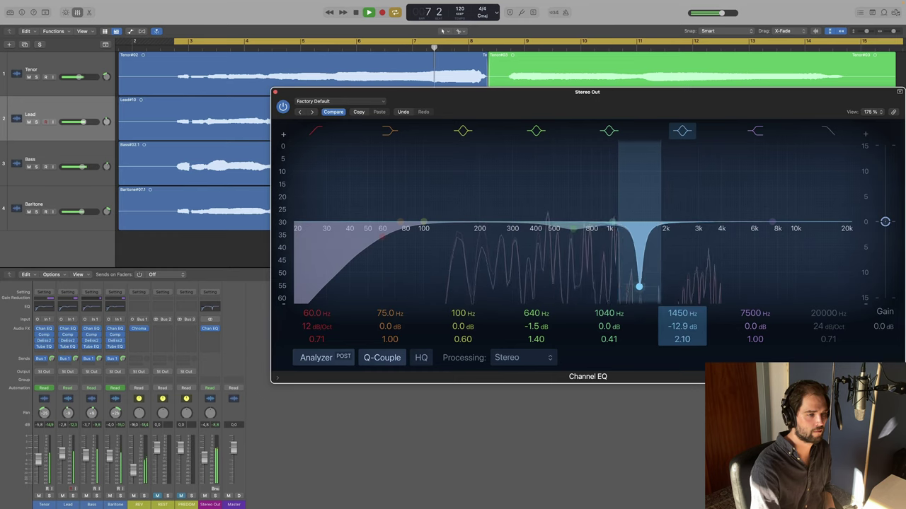
pyautogui.moveTo(644, 265)
pyautogui.mouseDown()
pyautogui.moveTo(635, 307)
pyautogui.moveTo(705, 312)
pyautogui.moveTo(687, 280)
pyautogui.moveTo(690, 154)
pyautogui.moveTo(655, 157)
pyautogui.moveTo(653, 241)
pyautogui.moveTo(695, 235)
pyautogui.moveTo(665, 225)
pyautogui.moveTo(696, 238)
pyautogui.moveTo(684, 228)
pyautogui.moveTo(649, 242)
pyautogui.moveTo(610, 273)
pyautogui.moveTo(657, 284)
pyautogui.moveTo(657, 205)
pyautogui.moveTo(663, 228)
pyautogui.mouseUp()
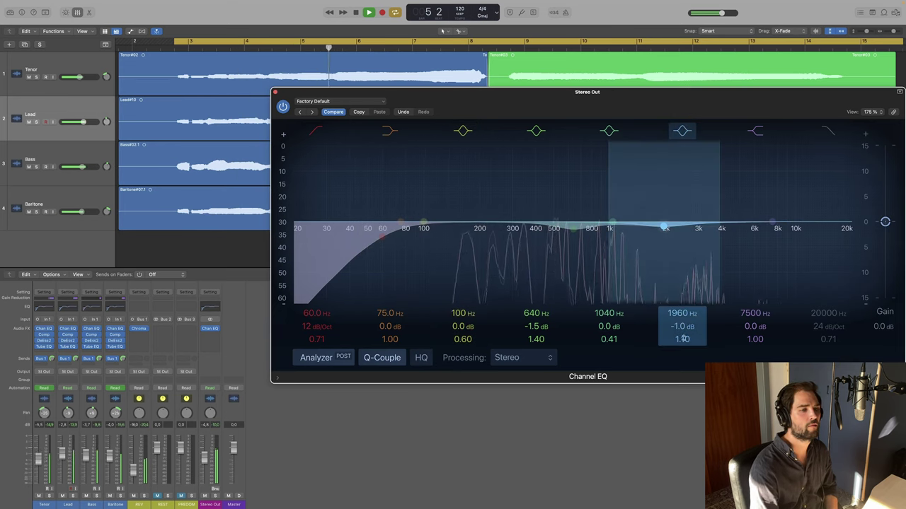
pyautogui.moveTo(682, 339); pyautogui.dragTo(683, 322)
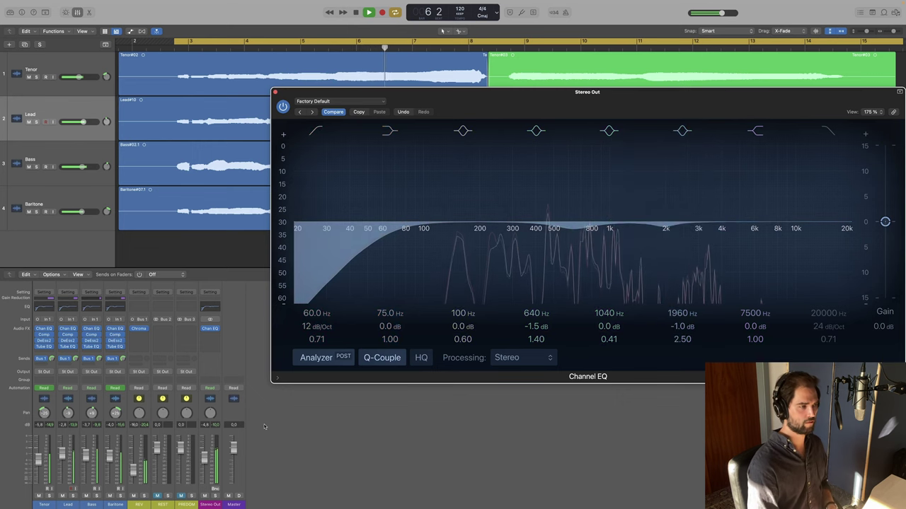
pyautogui.click(275, 92)
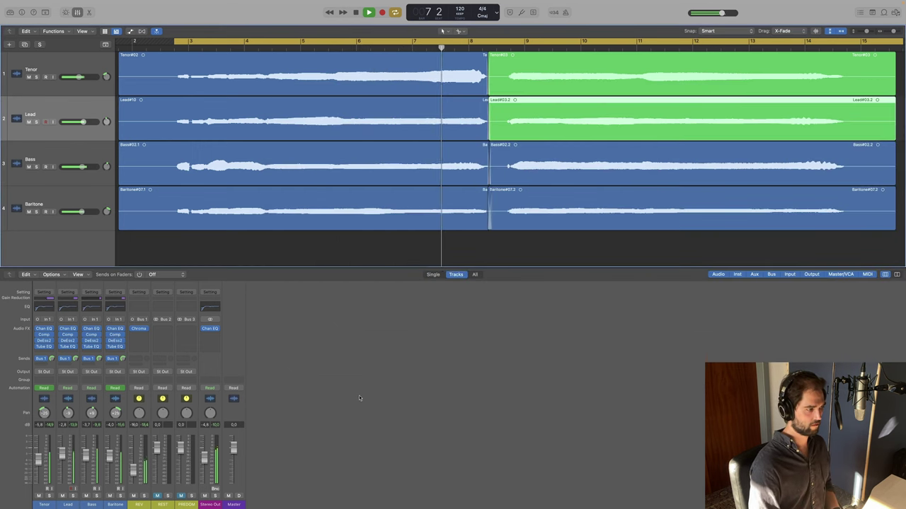
pyautogui.press('space')
pyautogui.click(212, 337)
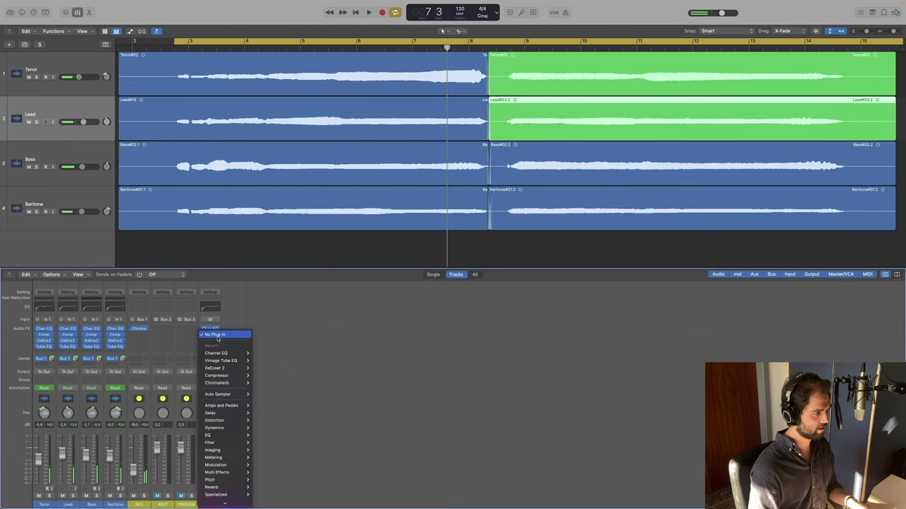
pyautogui.moveTo(230, 498)
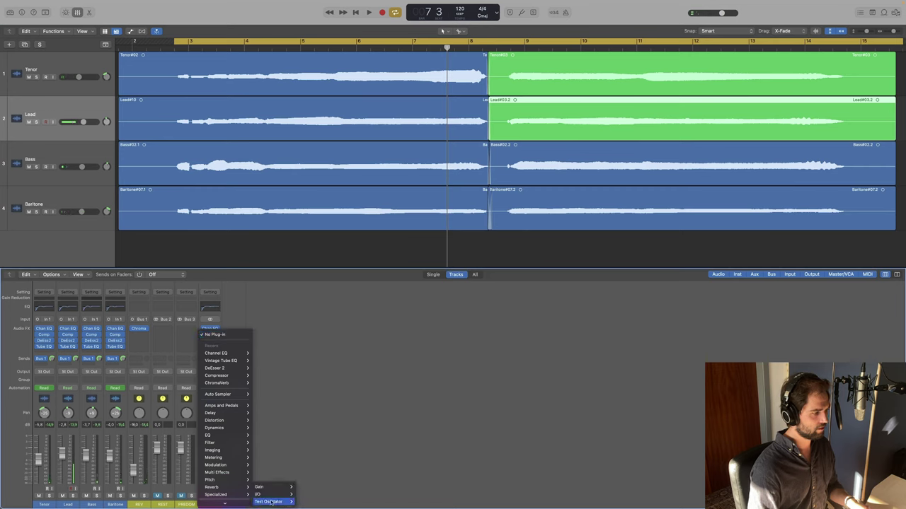
pyautogui.moveTo(272, 495)
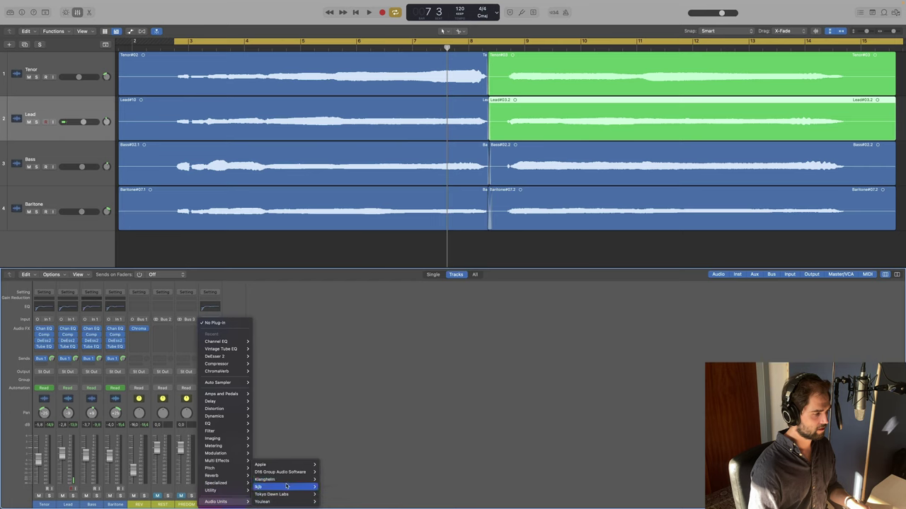
pyautogui.click(359, 488)
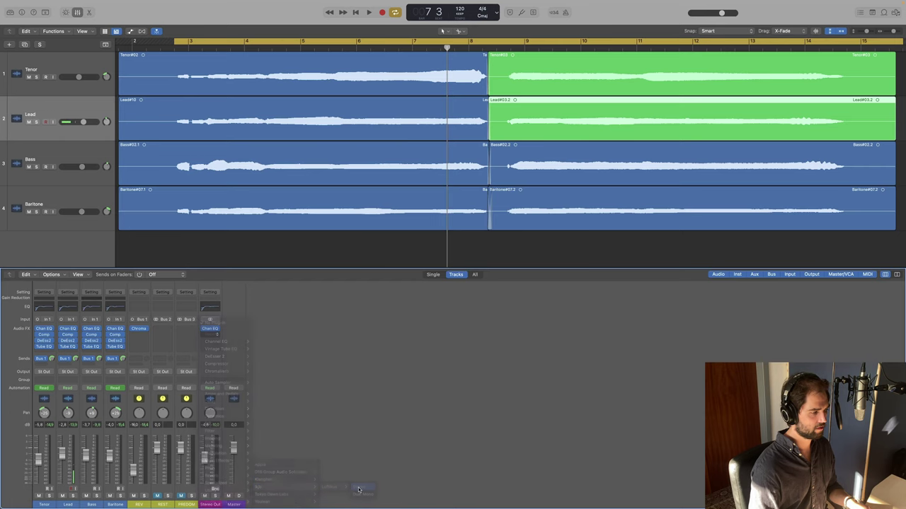
pyautogui.click(284, 92)
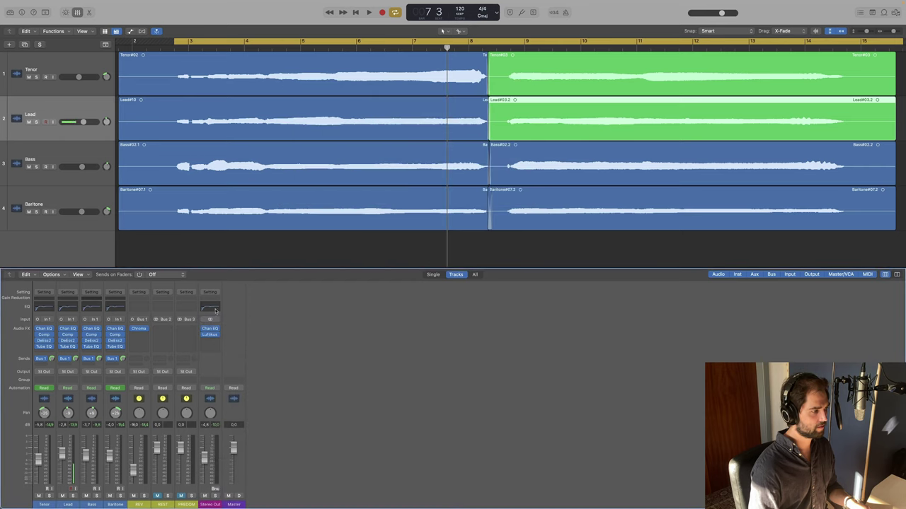
pyautogui.click(210, 332)
pyautogui.moveTo(245, 501)
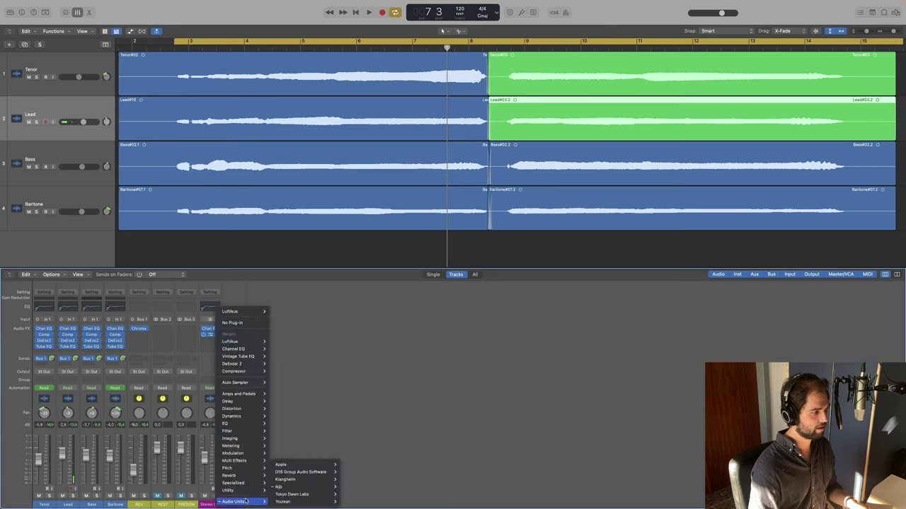
pyautogui.click(232, 322)
# Insert the stereo TDR Kotelnikov compressor after the Channel EQ on the Stereo Out channel.
pyautogui.click(209, 328)
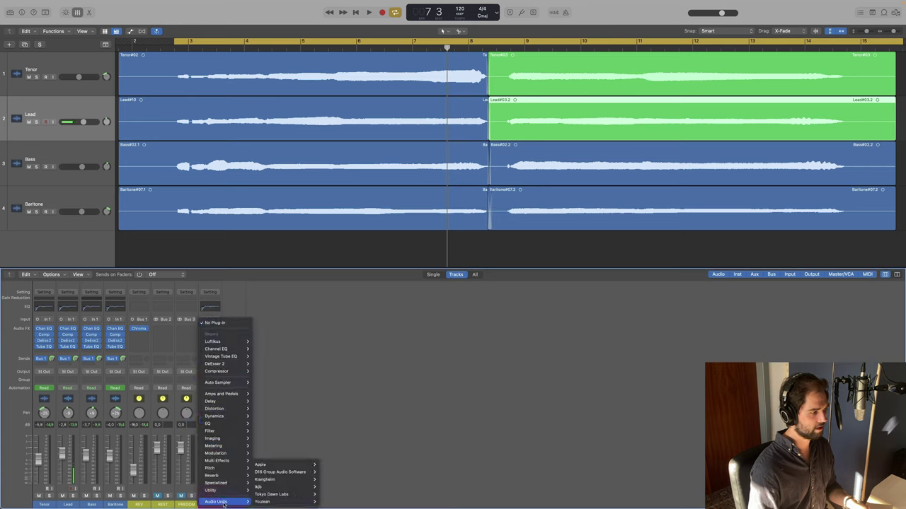
pyautogui.moveTo(282, 495)
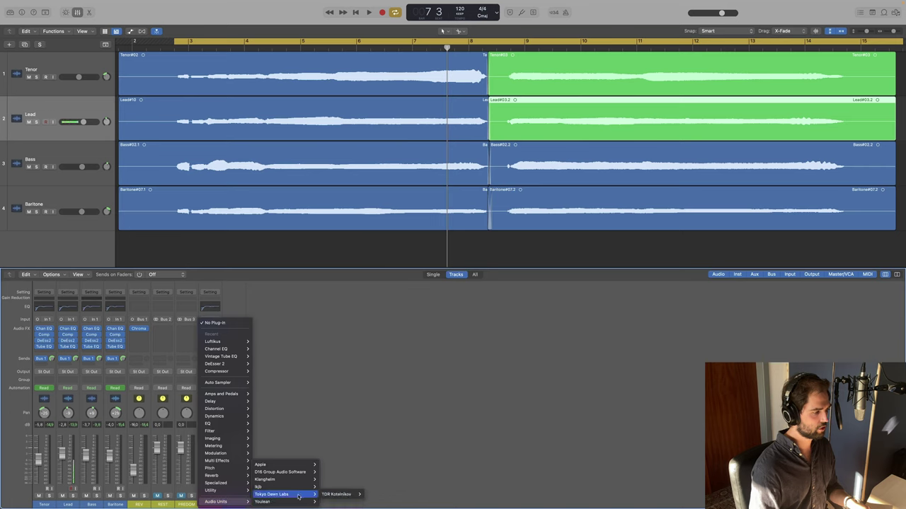
pyautogui.moveTo(346, 495)
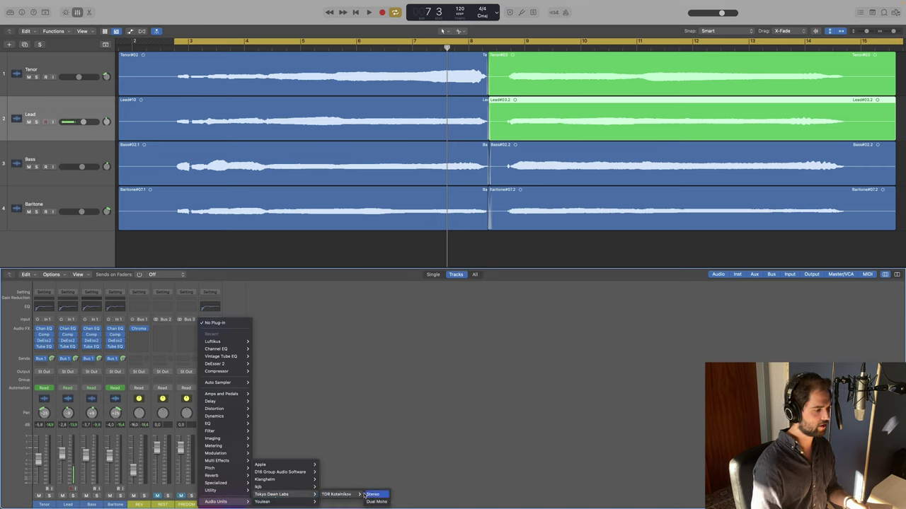
pyautogui.click(373, 494)
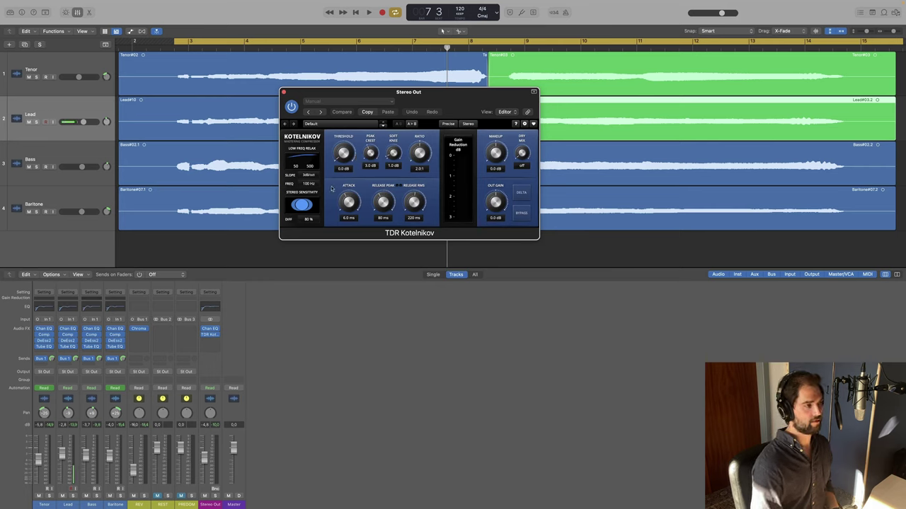
# Load the Mastering - Smooth factory preset in the Stereo Out's TDR Kotelnikov compressor.
pyautogui.press('space')
pyautogui.press('space')
pyautogui.click(366, 101)
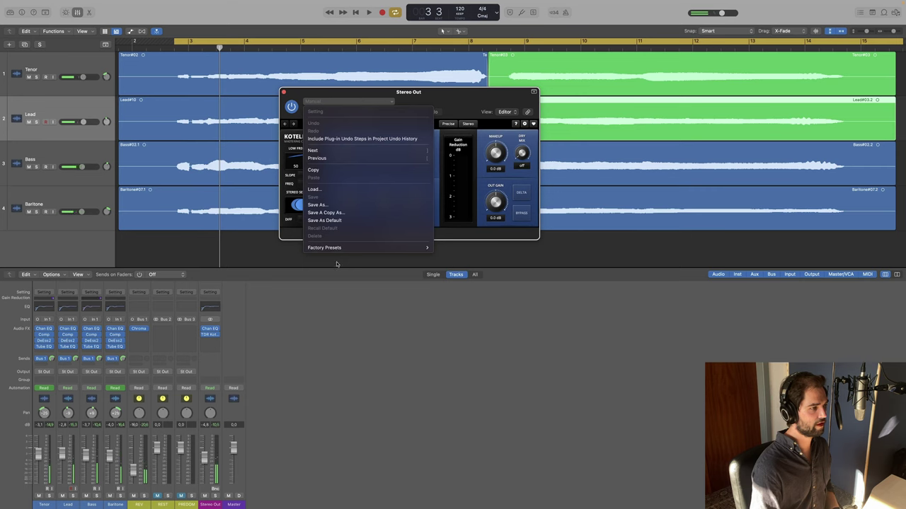
pyautogui.moveTo(338, 248)
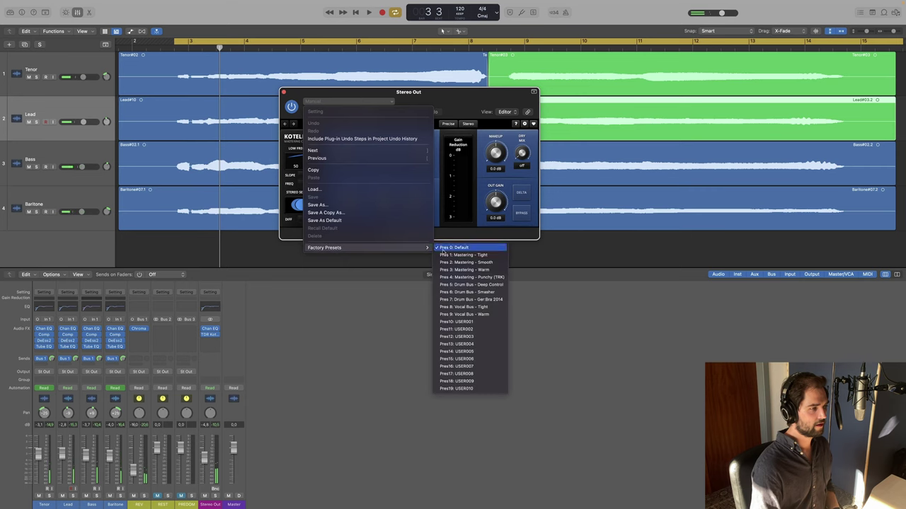
pyautogui.click(494, 262)
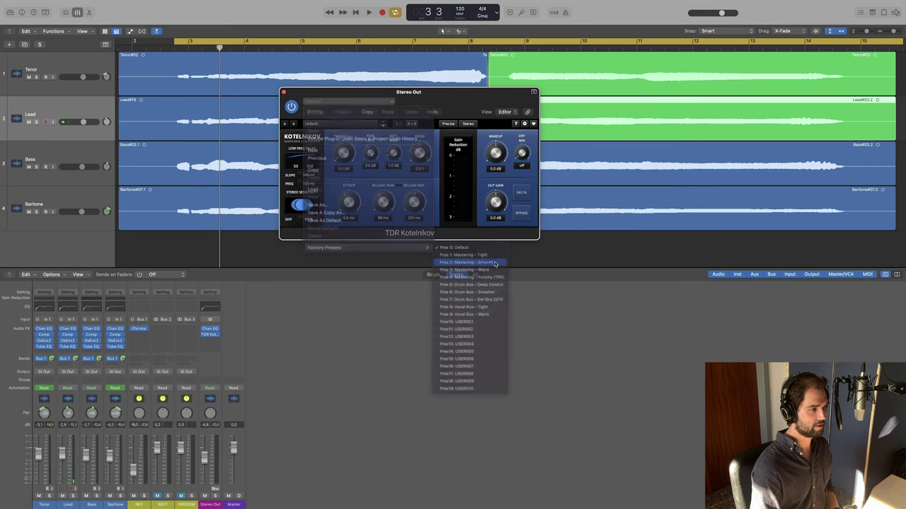
# Play the mix through the Kotelnikov preset and compare it with the compressor bypassed.
pyautogui.press('space')
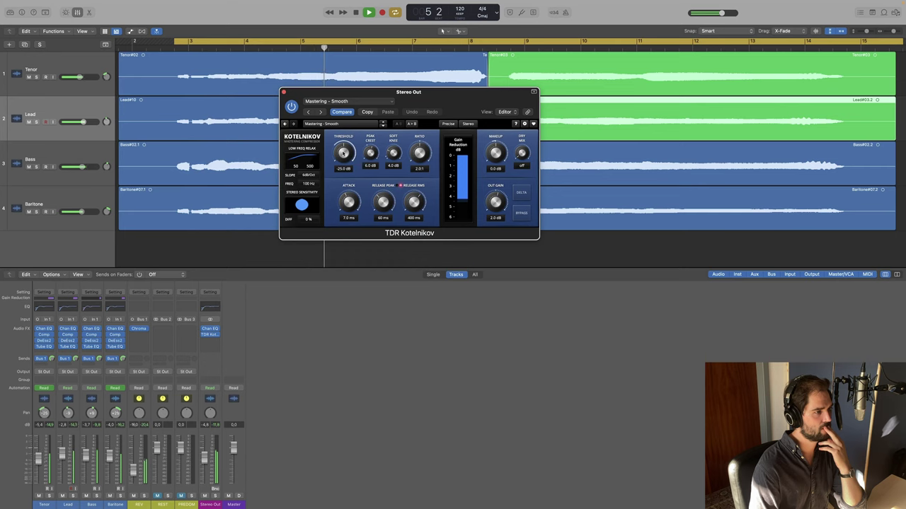
pyautogui.press('space')
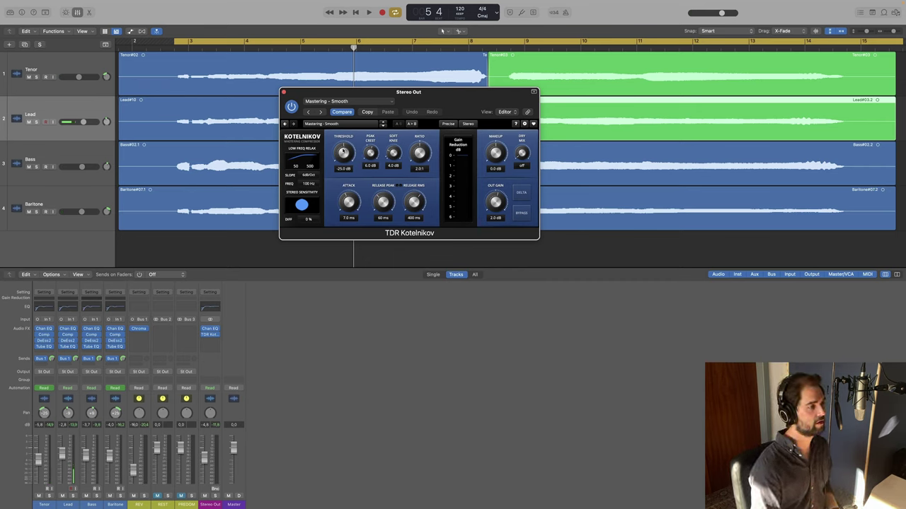
pyautogui.press('space')
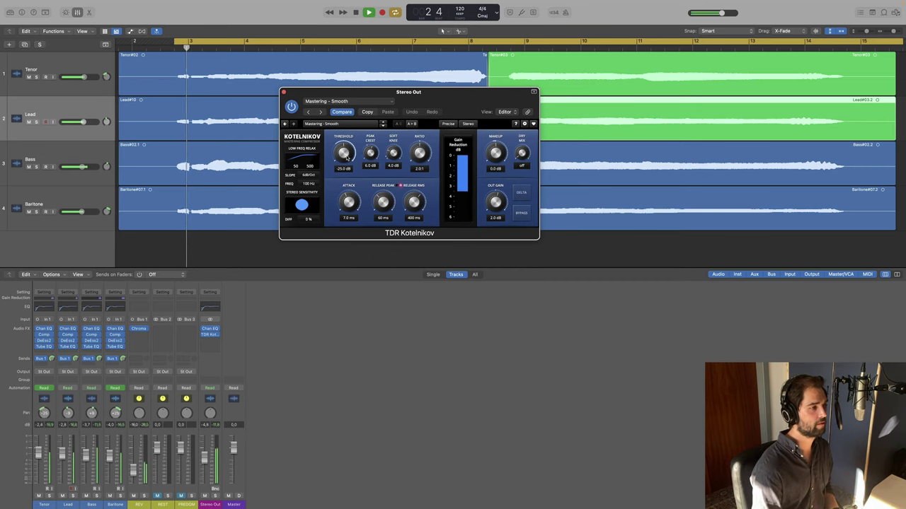
pyautogui.click(291, 107)
pyautogui.press('space')
pyautogui.press('space')
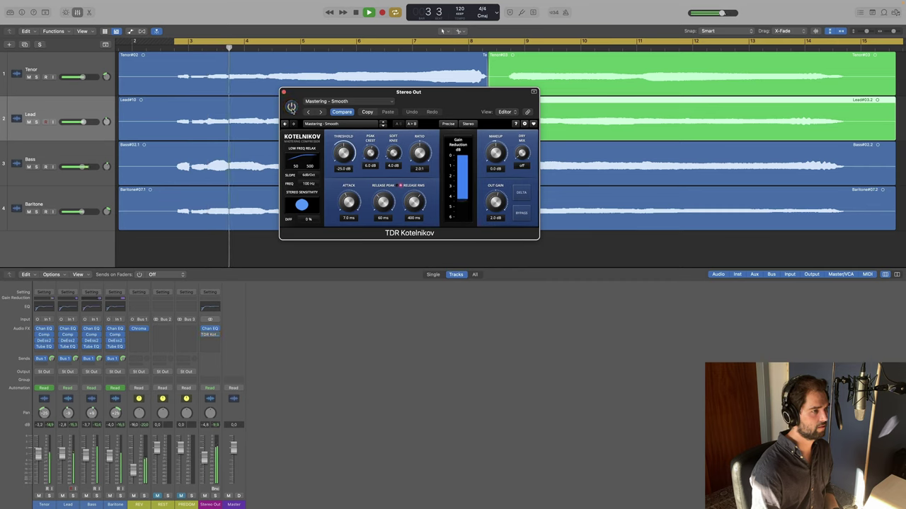
pyautogui.click(290, 106)
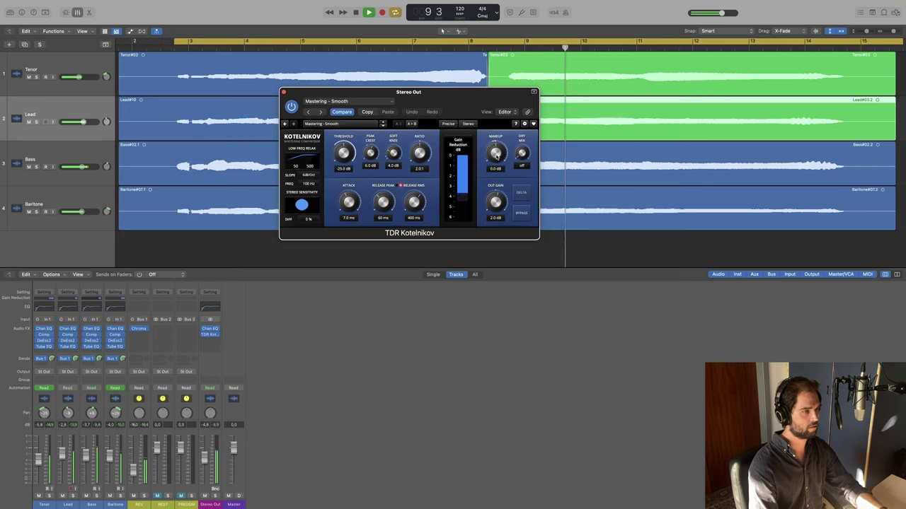
# Raise the Kotelnikov makeup gain to 3.5 dB during playback and close the compressor window.
pyautogui.moveTo(496, 155); pyautogui.dragTo(497, 143)
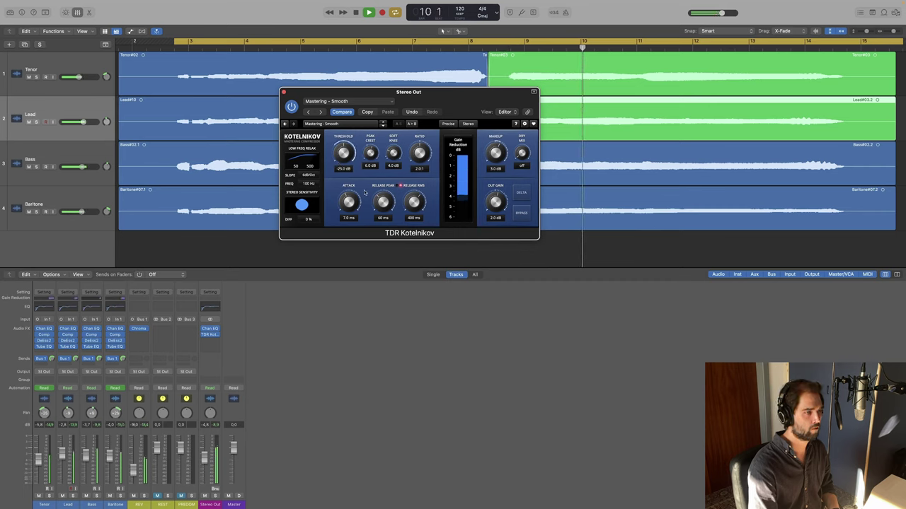
pyautogui.moveTo(495, 153); pyautogui.dragTo(495, 146)
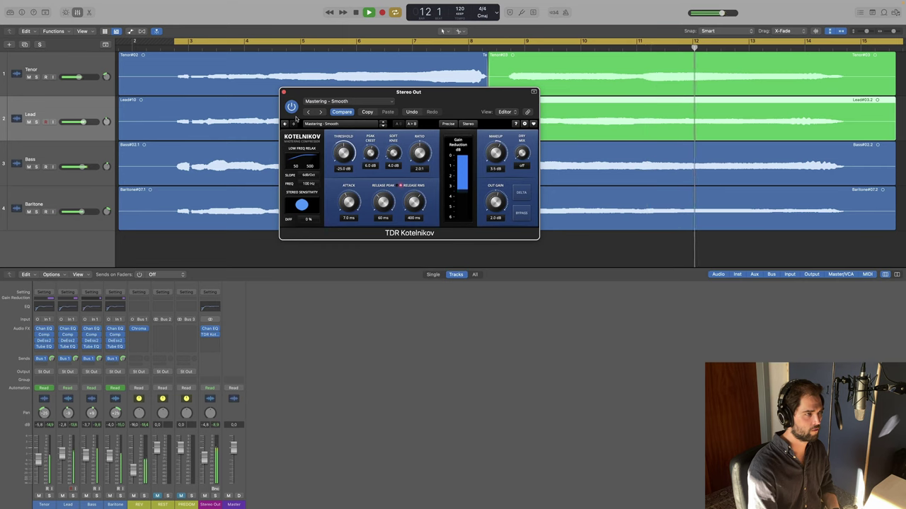
pyautogui.click(284, 93)
pyautogui.press('space')
# Insert the lkjb Luftikus equalizer after the TDR Kotelnikov on the Stereo Out channel.
pyautogui.click(210, 340)
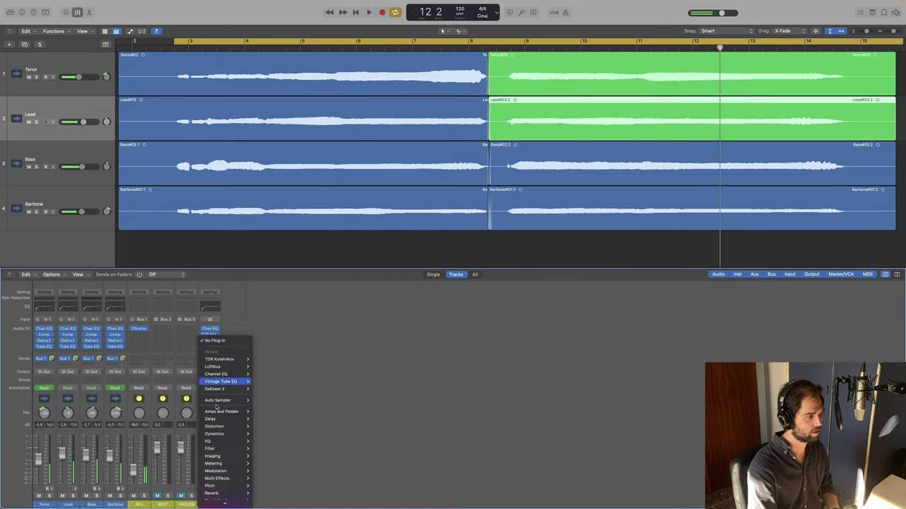
pyautogui.moveTo(219, 503)
pyautogui.moveTo(269, 501)
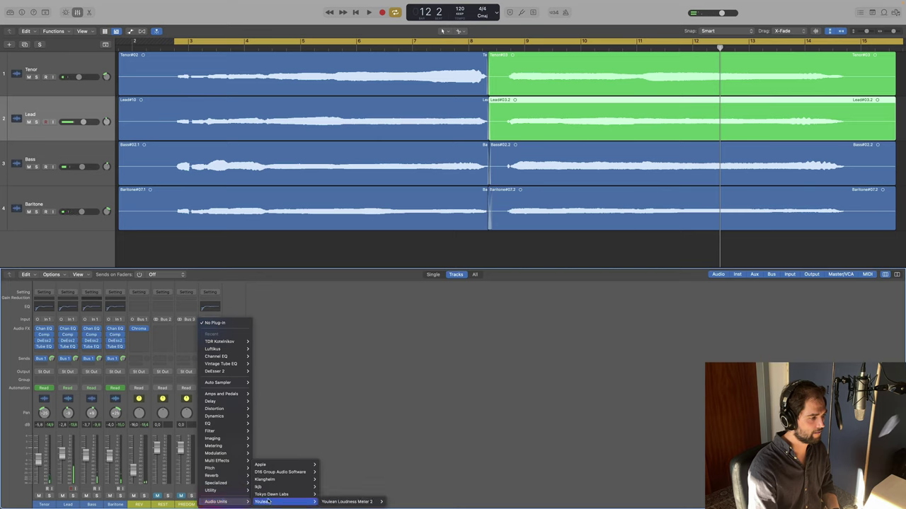
pyautogui.moveTo(301, 487)
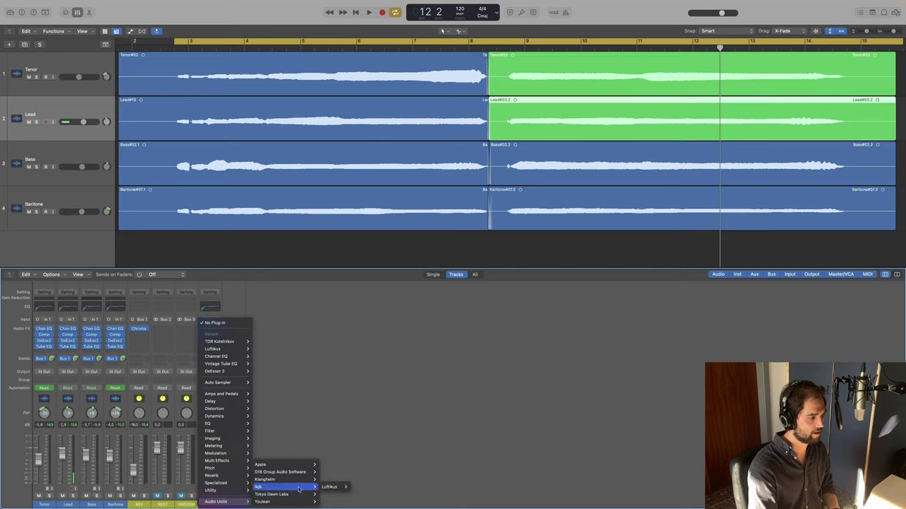
pyautogui.click(359, 487)
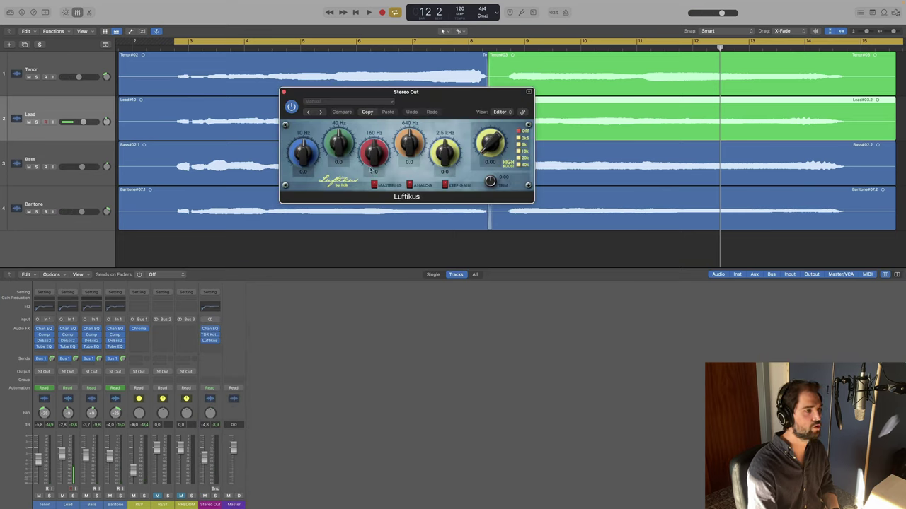
# Switch the Luftikus high boost to 10k and raise it to 2.5 during playback.
pyautogui.press('space')
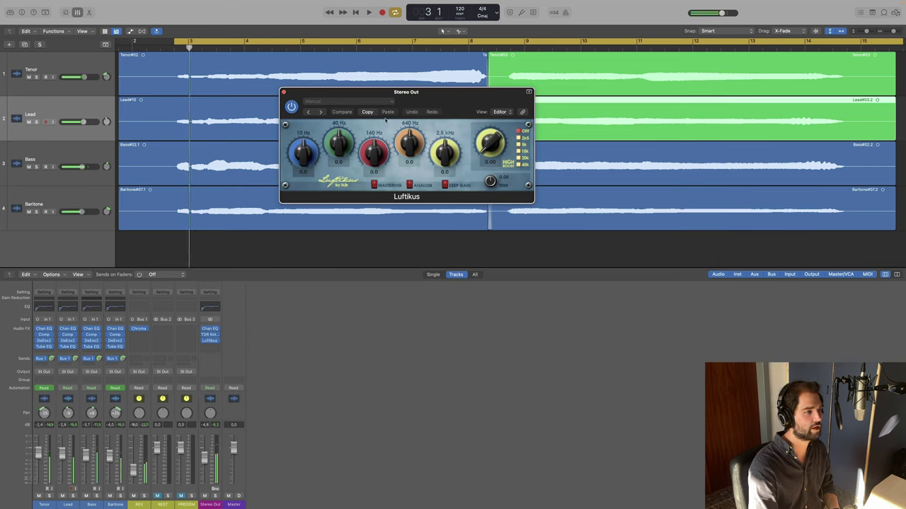
pyautogui.press('space')
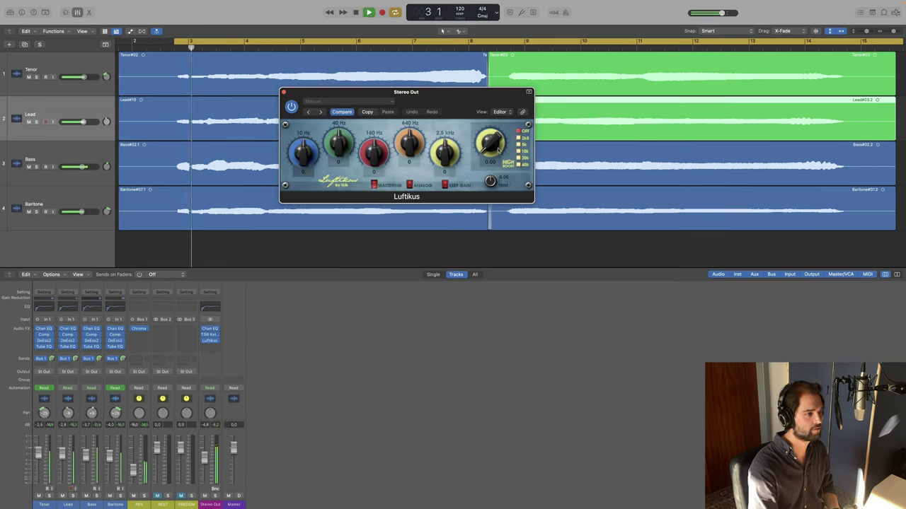
pyautogui.click(519, 151)
pyautogui.moveTo(490, 149); pyautogui.dragTo(486, 147)
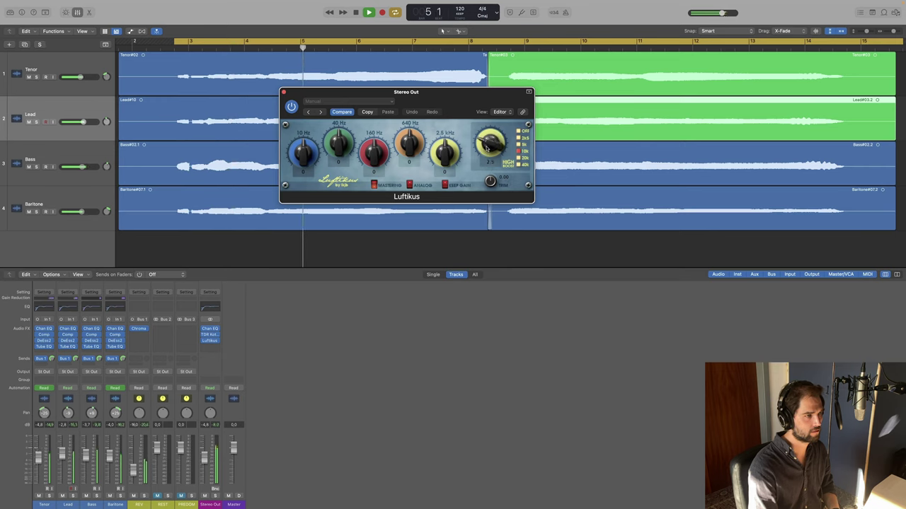
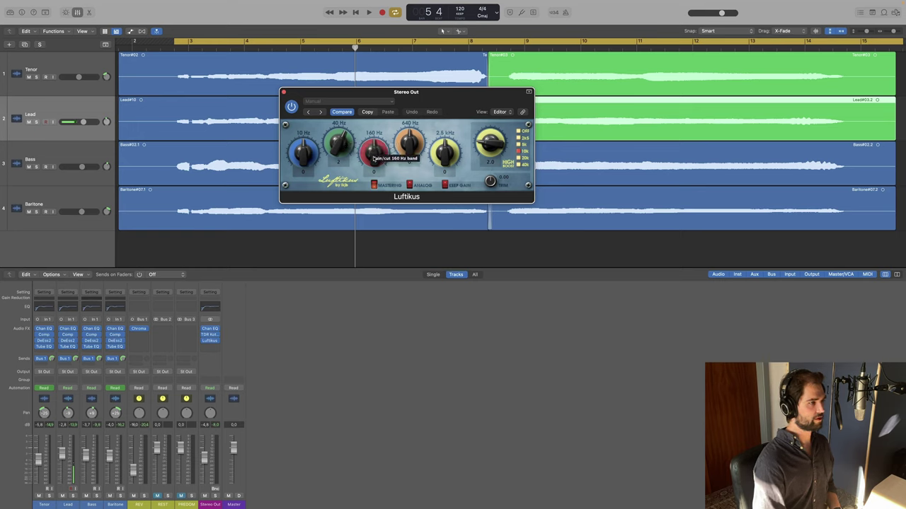
# Try Luftikus boosts of 1 on the 160 Hz and 640 Hz bands with a high boost of 2.5 while listening.
pyautogui.moveTo(375, 158); pyautogui.dragTo(376, 155)
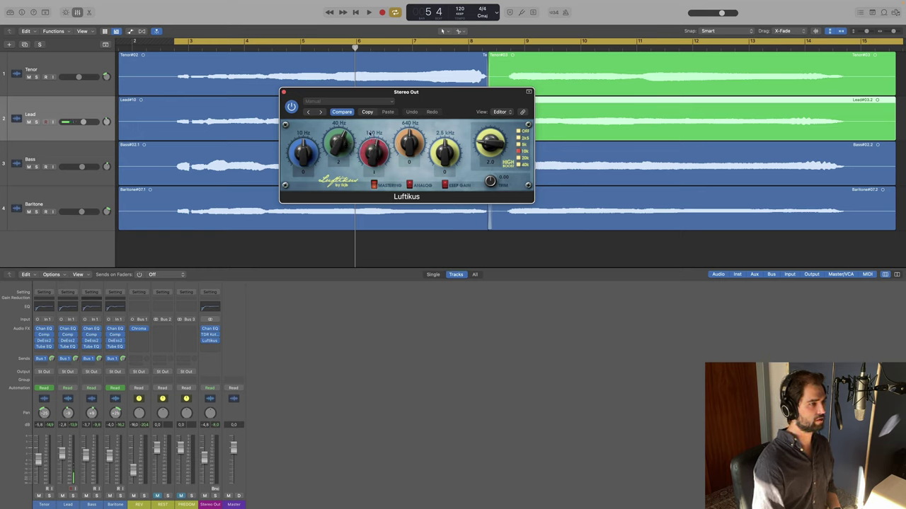
pyautogui.press('space')
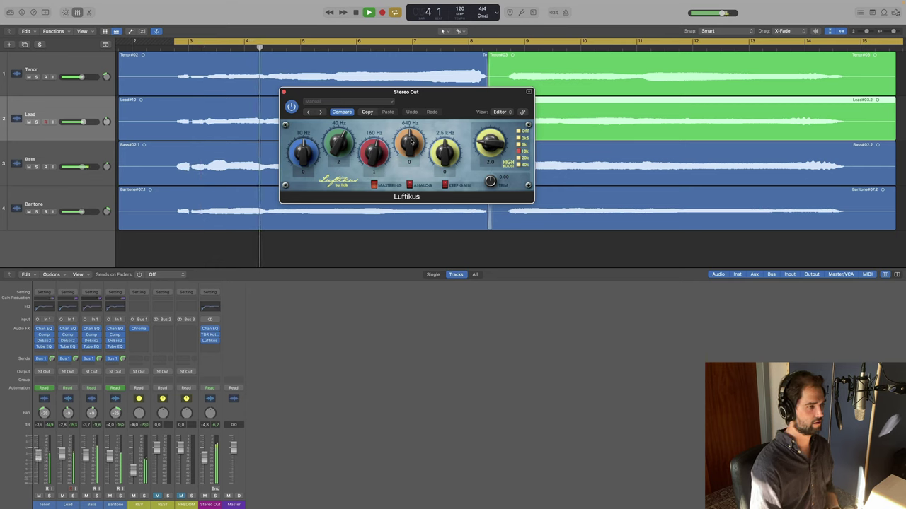
pyautogui.moveTo(410, 149); pyautogui.dragTo(417, 104)
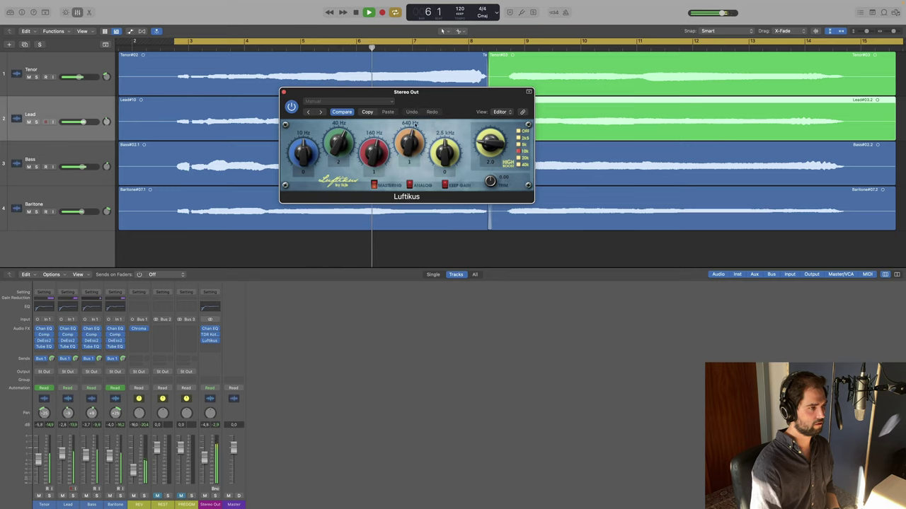
pyautogui.moveTo(491, 144)
pyautogui.mouseDown()
pyautogui.moveTo(492, 131)
pyautogui.moveTo(486, 144)
pyautogui.mouseUp()
pyautogui.press('space')
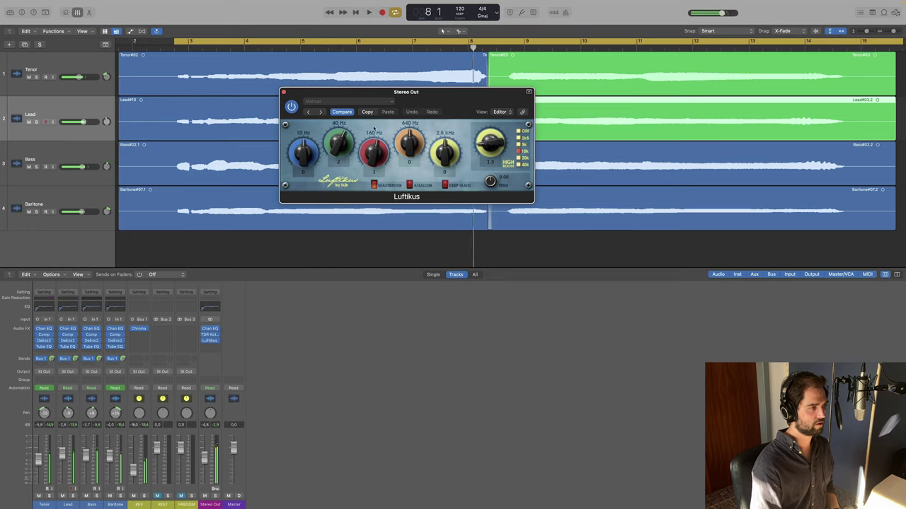
# Audition a Luftikus 10k high boost of 5.0 during playback and settle on 2.5.
pyautogui.press('space')
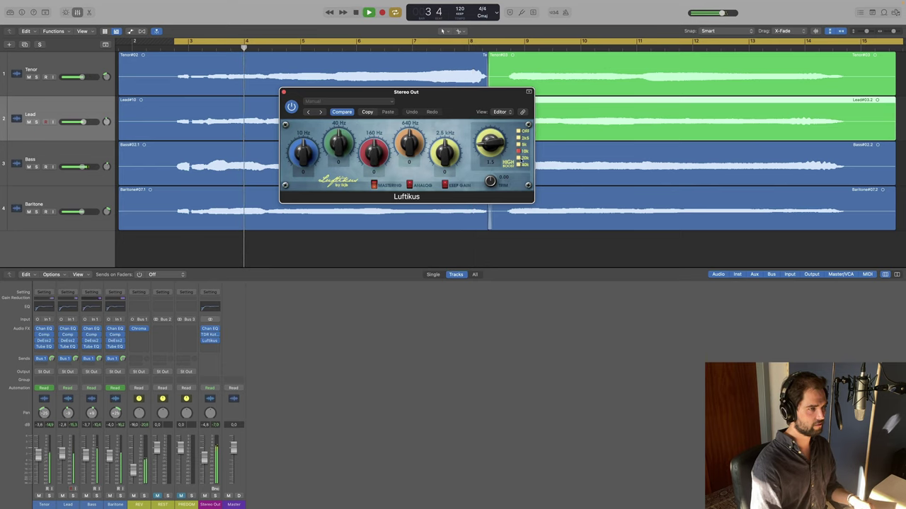
pyautogui.moveTo(496, 147); pyautogui.dragTo(495, 127)
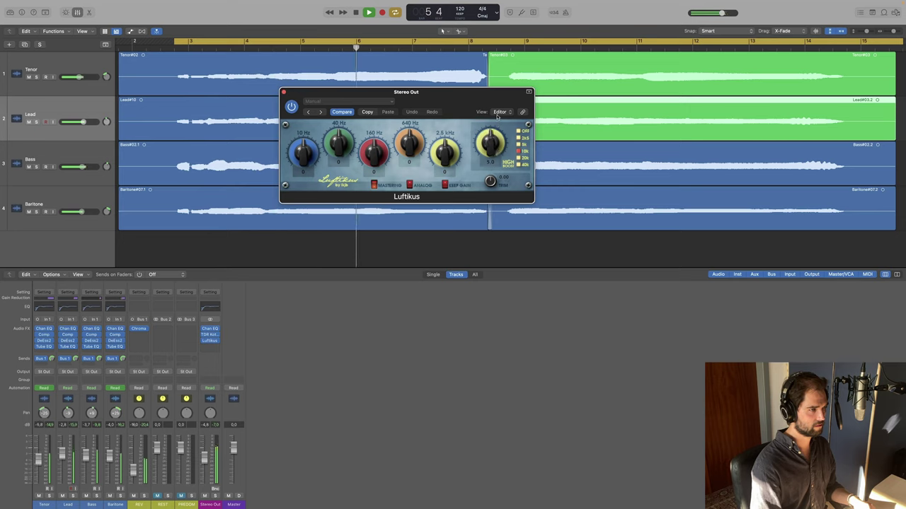
pyautogui.moveTo(494, 126); pyautogui.dragTo(490, 136)
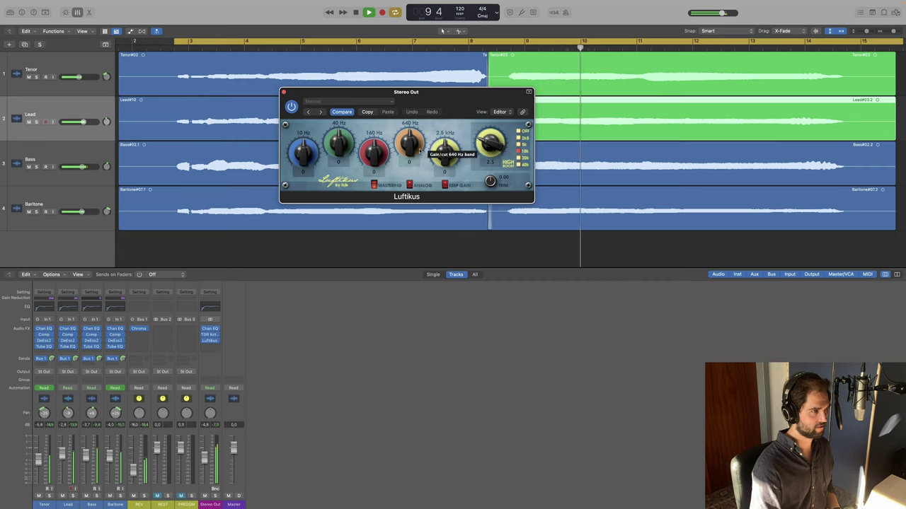
# Try a 160 Hz boost of 2 in Luftikus, reset it to 0, and set the 40 Hz and 10 Hz bands to 1.
pyautogui.moveTo(375, 153); pyautogui.dragTo(376, 149)
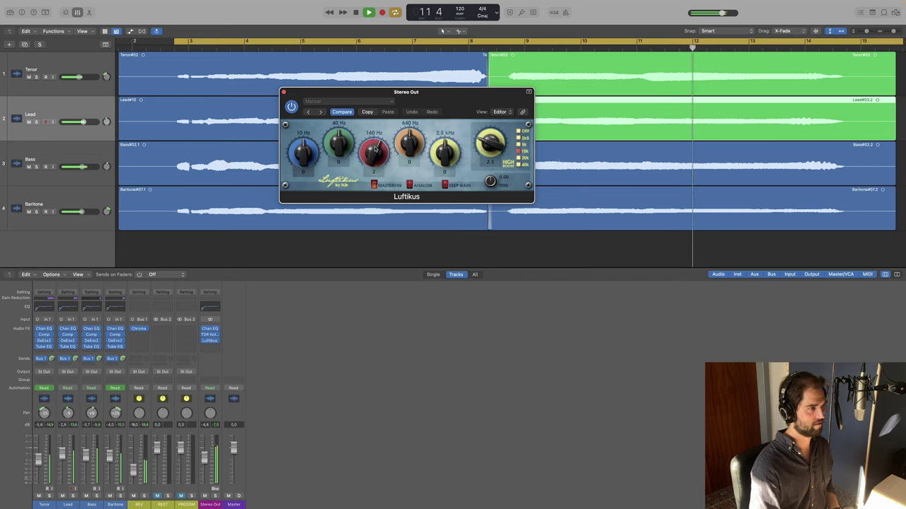
pyautogui.moveTo(375, 149); pyautogui.dragTo(345, 140)
pyautogui.press('space')
pyautogui.press('space')
pyautogui.press('space')
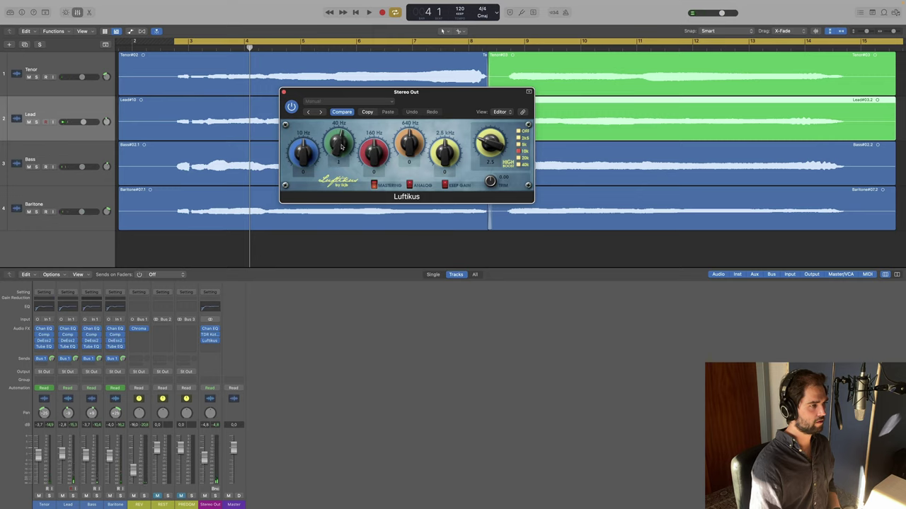
pyautogui.press('space')
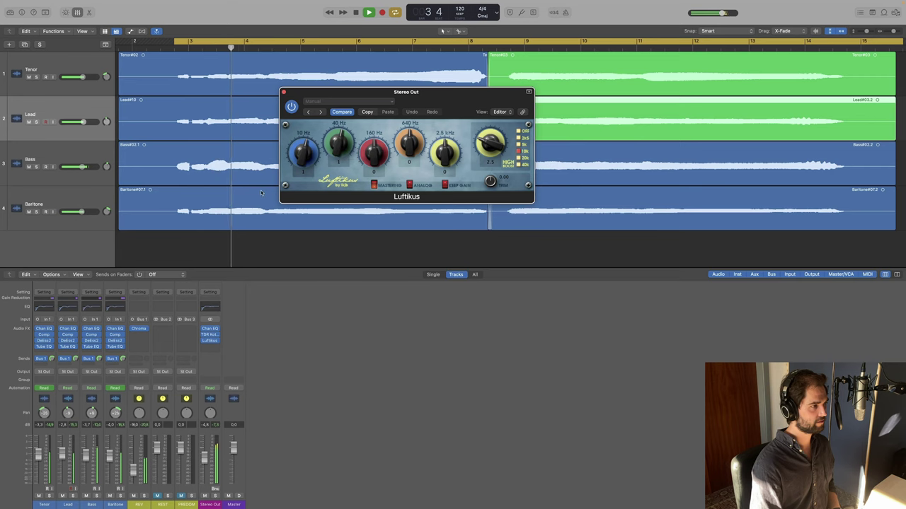
pyautogui.press('space')
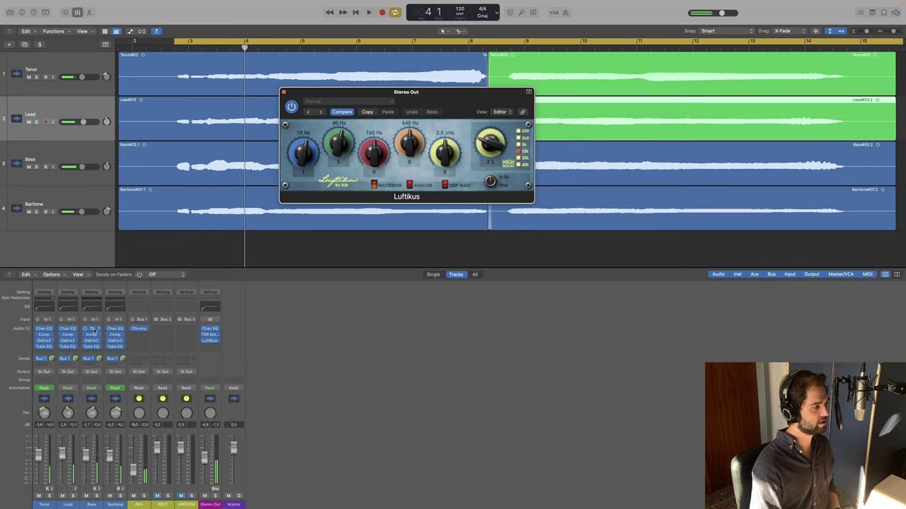
# Lower the Bass channel EQ's low cut to 41.0 Hz, check the EQ bypassed, re-enable it and close it.
pyautogui.click(92, 306)
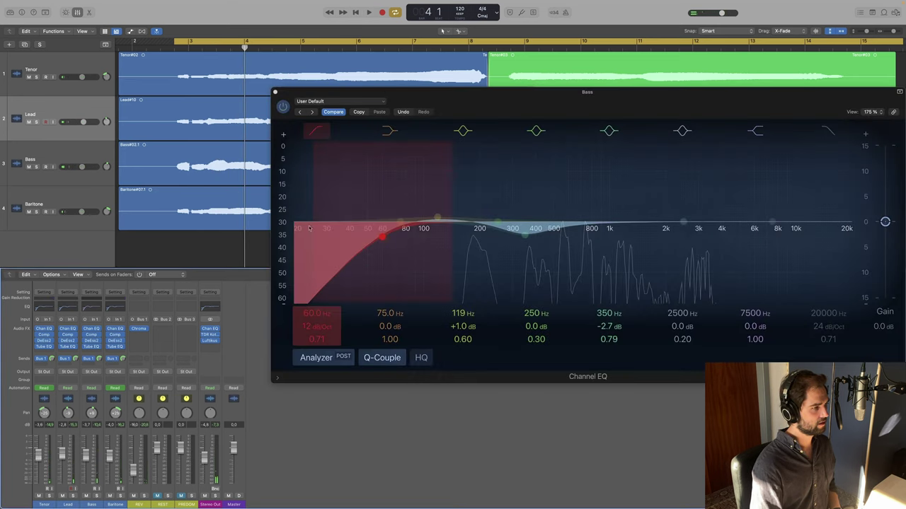
pyautogui.moveTo(317, 315)
pyautogui.mouseDown()
pyautogui.moveTo(317, 340)
pyautogui.moveTo(317, 326)
pyautogui.mouseUp()
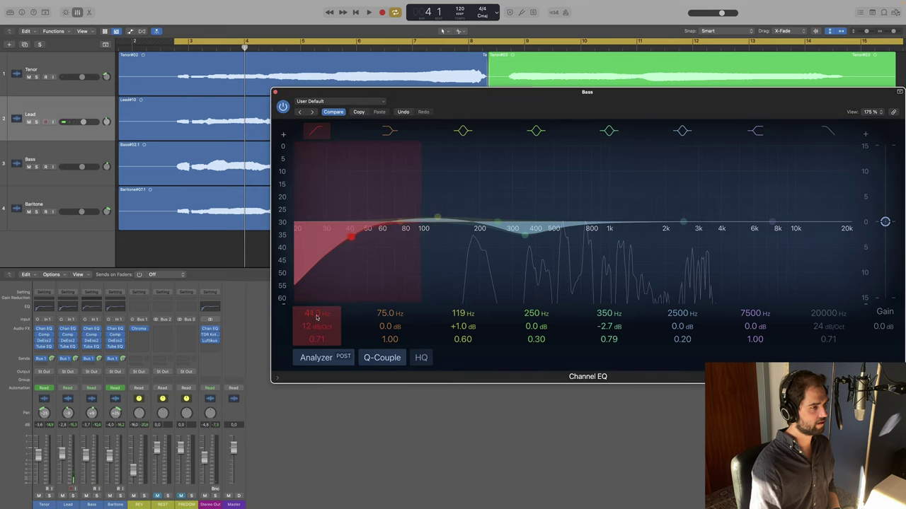
pyautogui.click(282, 106)
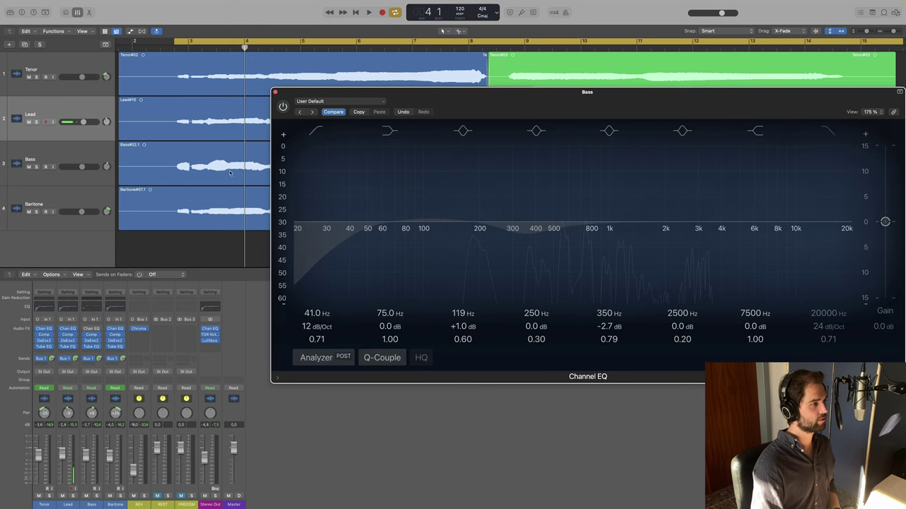
pyautogui.click(282, 106)
pyautogui.click(274, 92)
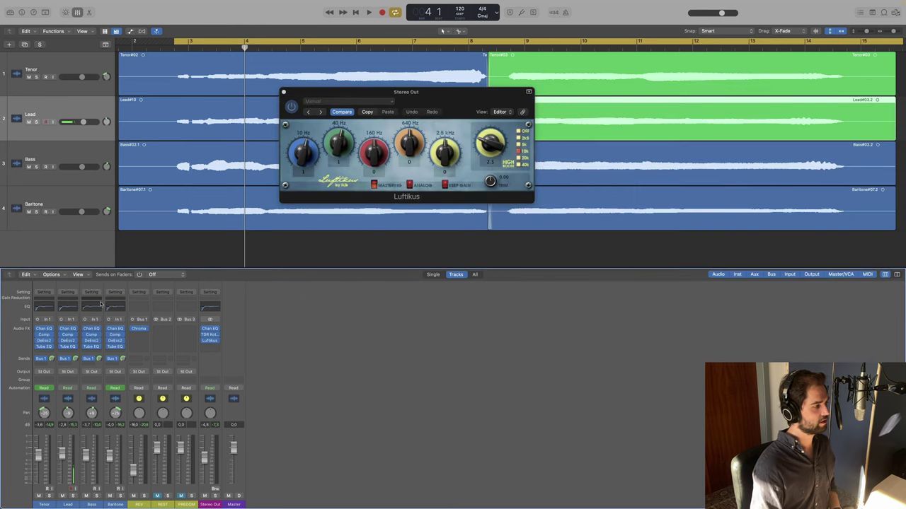
# Raise the Luftikus 160 Hz band on Stereo Out to 1 during playback.
pyautogui.press('space')
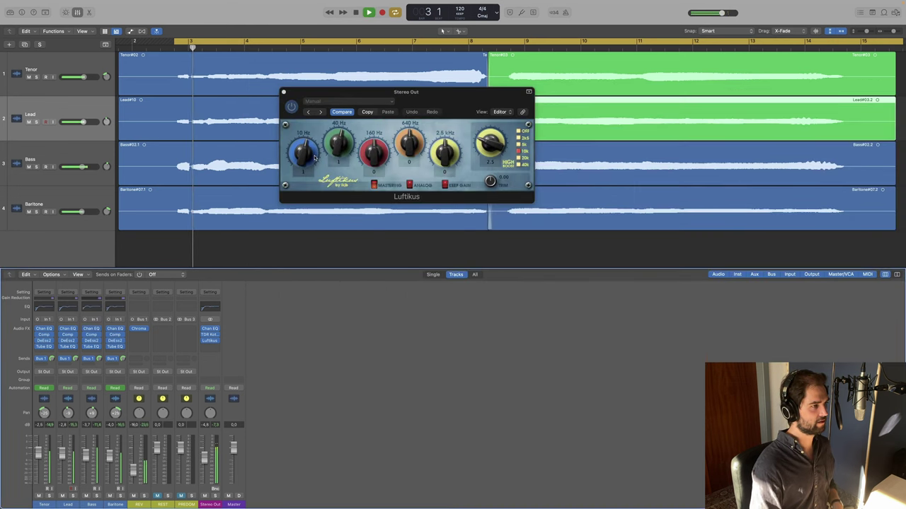
pyautogui.moveTo(374, 159); pyautogui.dragTo(374, 152)
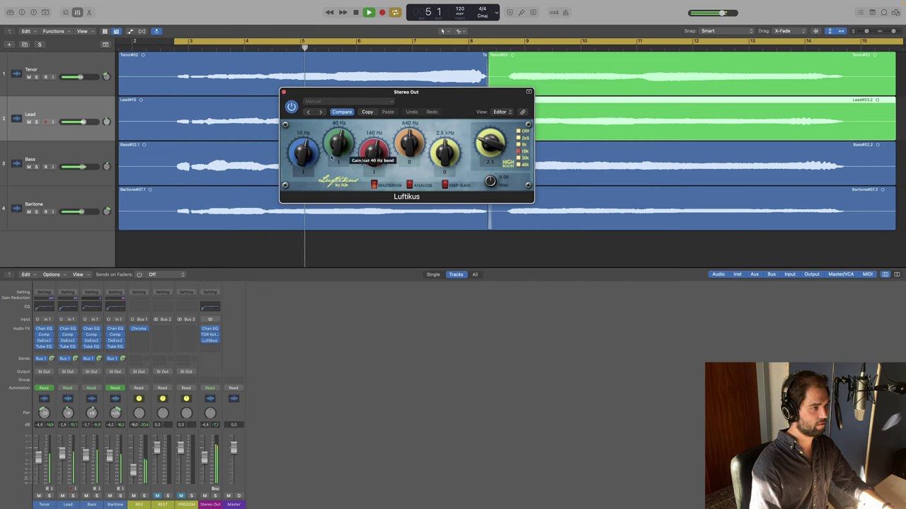
# Reset the Luftikus 10 Hz band on Stereo Out to 0 and hide the plug-in window.
pyautogui.moveTo(304, 156); pyautogui.dragTo(305, 162)
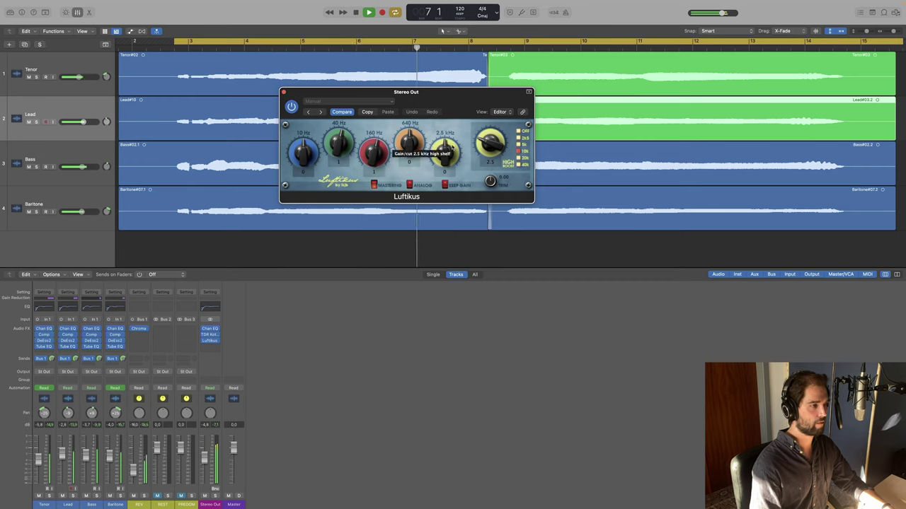
pyautogui.press('v')
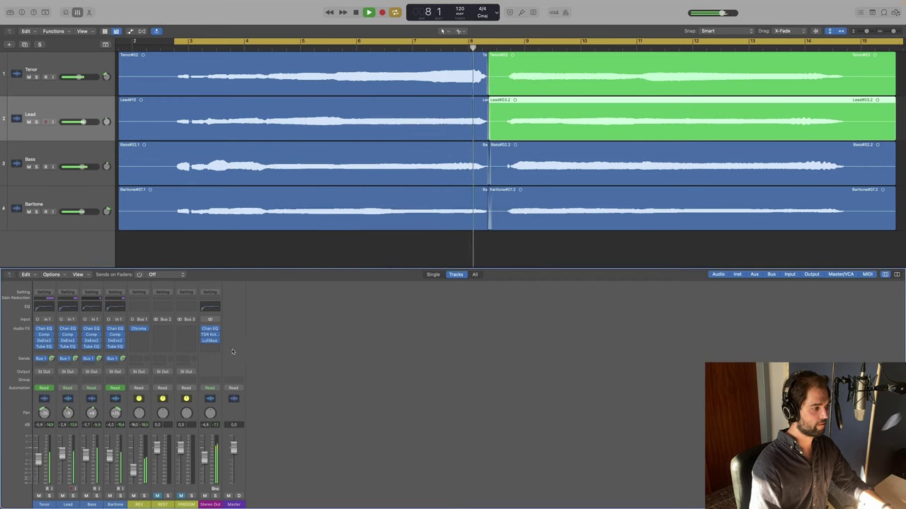
# Insert a stereo Limiter after Luftikus on Stereo Out with the For Vocals preset and a gain of +0.5 dB.
pyautogui.click(211, 347)
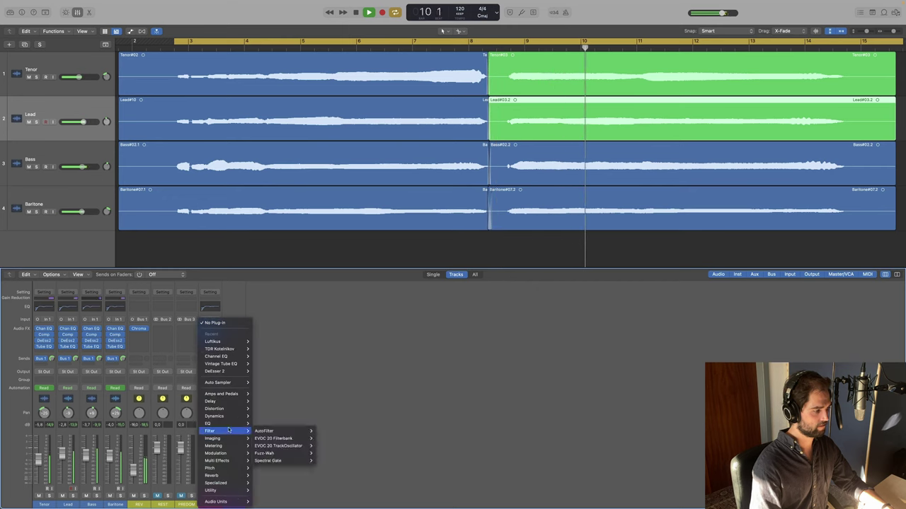
pyautogui.moveTo(233, 415)
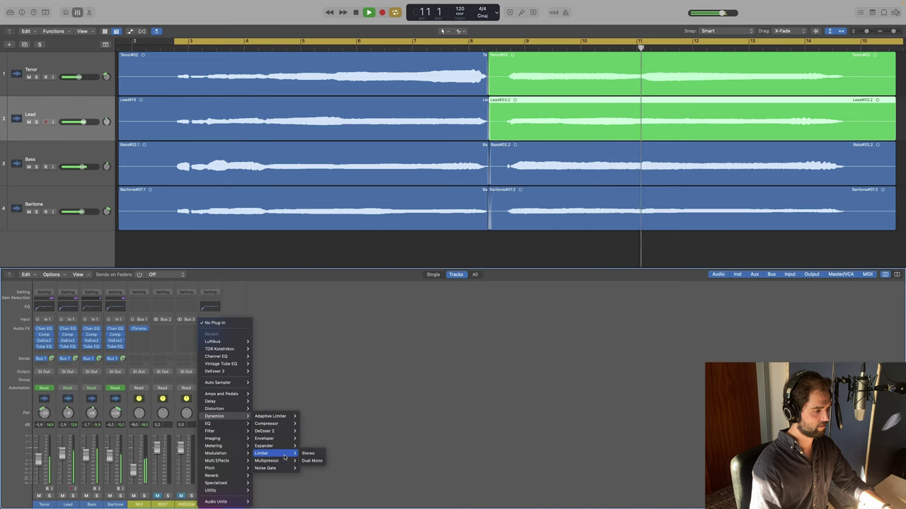
pyautogui.click(307, 455)
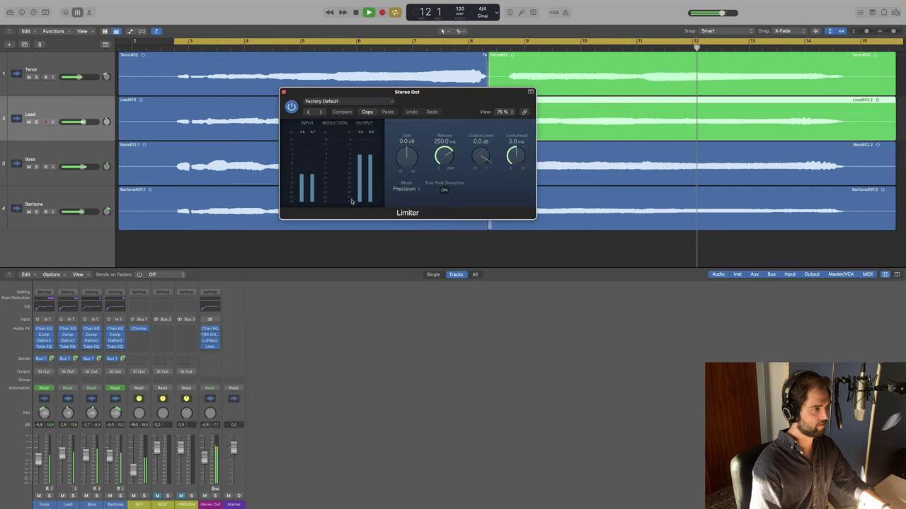
pyautogui.click(340, 101)
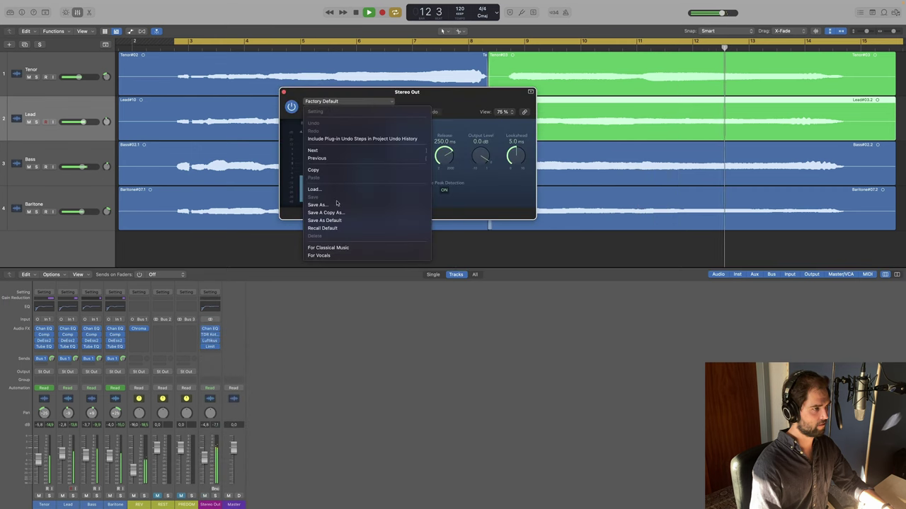
pyautogui.click(322, 255)
pyautogui.moveTo(406, 163); pyautogui.dragTo(406, 167)
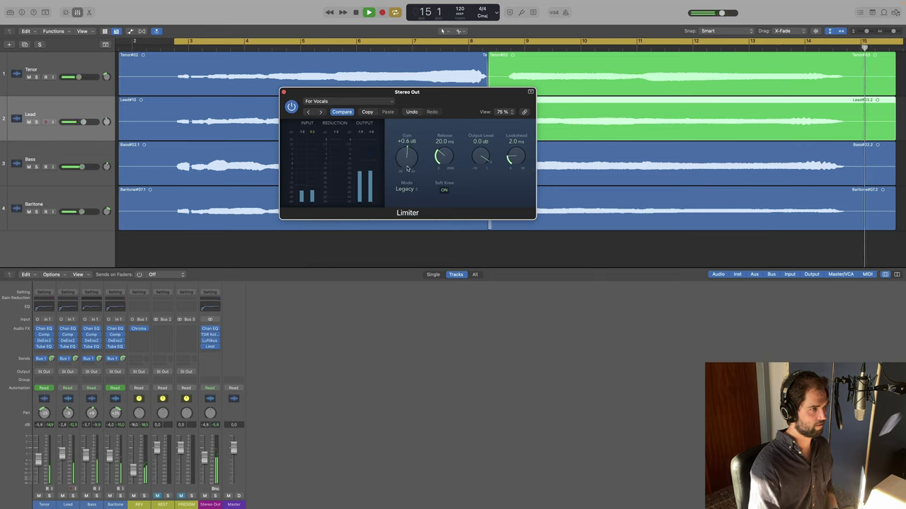
# Bypass the Limiter and raise the Stereo Out volume to 0.0 dB during playback.
pyautogui.click(208, 342)
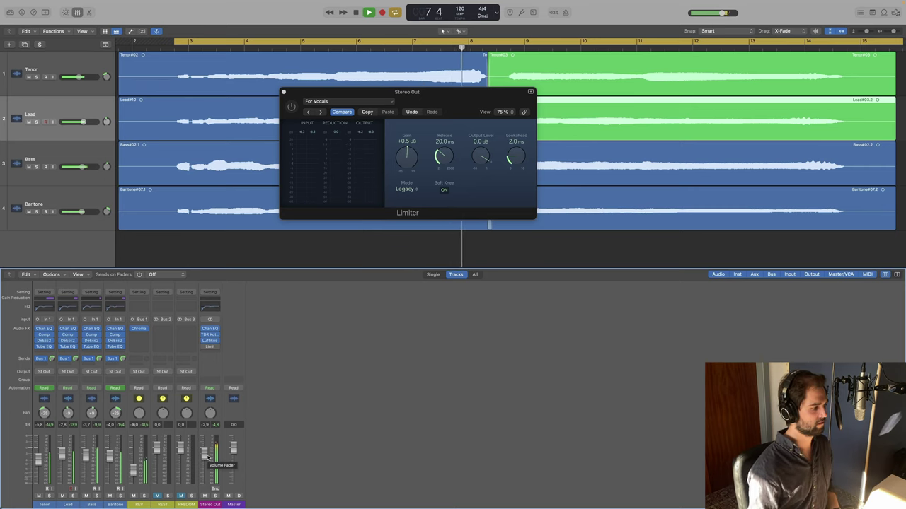
pyautogui.moveTo(206, 456); pyautogui.dragTo(206, 450)
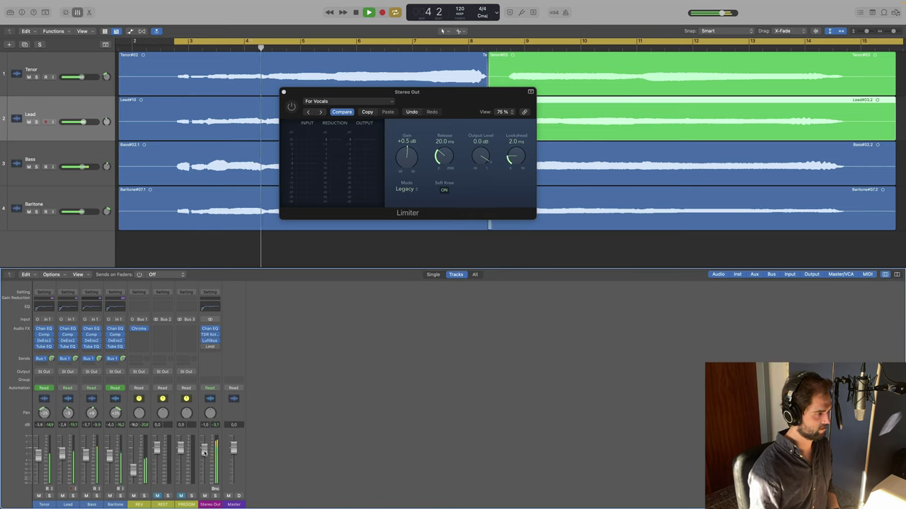
pyautogui.moveTo(204, 453); pyautogui.dragTo(204, 451)
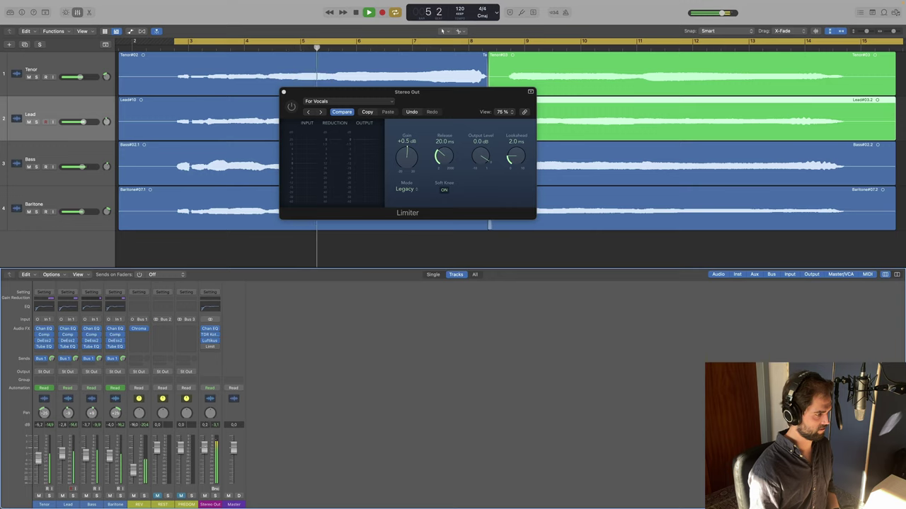
# Re-enable the Limiter on Stereo Out and raise its gain to +3.0 dB.
pyautogui.click(204, 347)
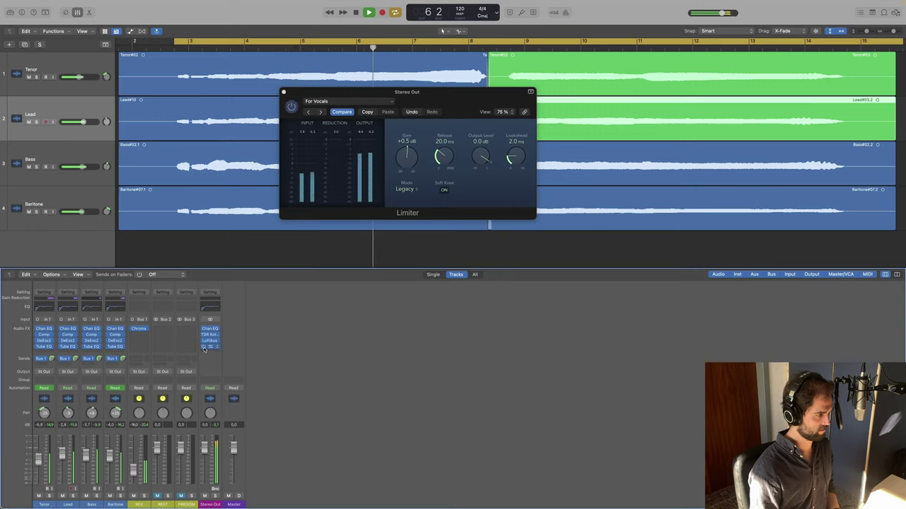
pyautogui.click(209, 347)
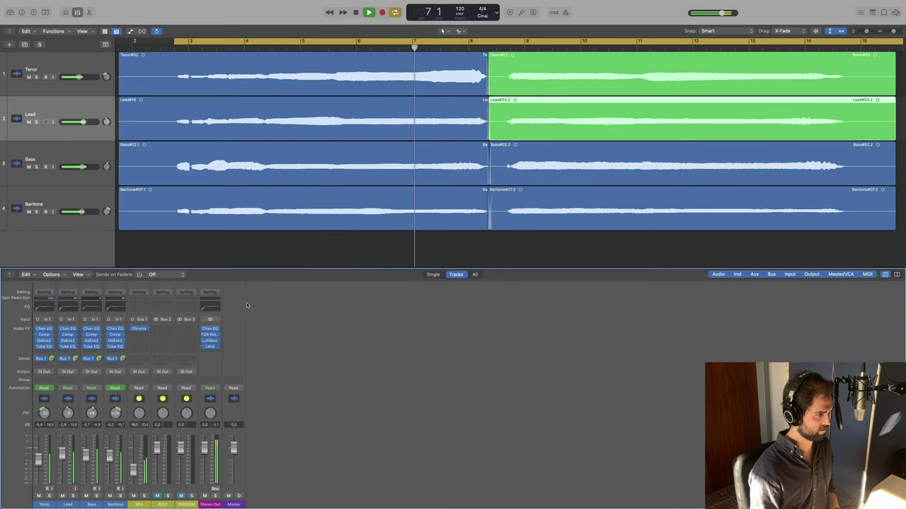
pyautogui.click(209, 348)
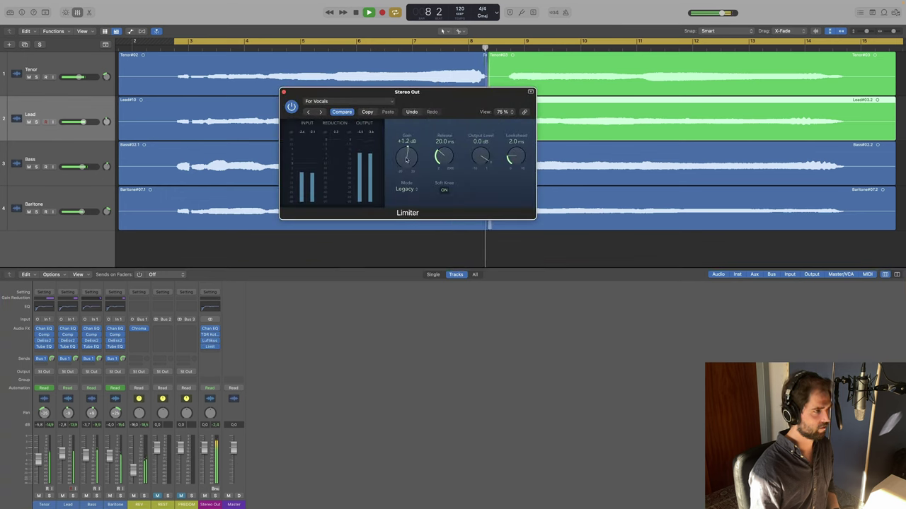
pyautogui.moveTo(407, 157); pyautogui.dragTo(408, 155)
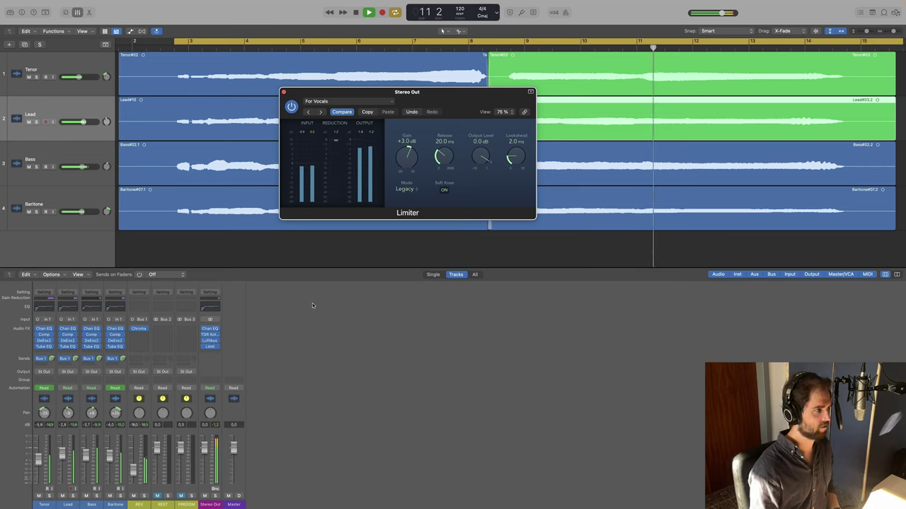
# Play the passage again from the cycle start to check the Limiter's gain reduction.
pyautogui.press('space')
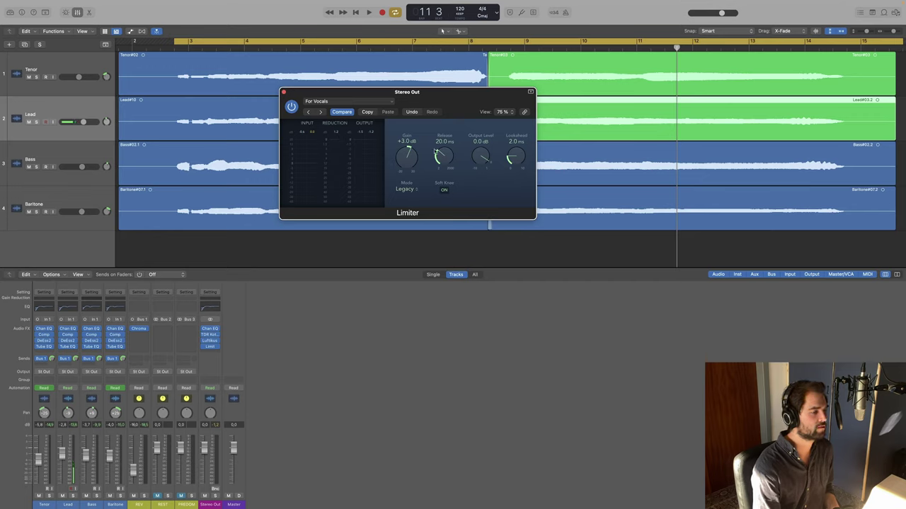
pyautogui.press('space')
pyautogui.press('space')
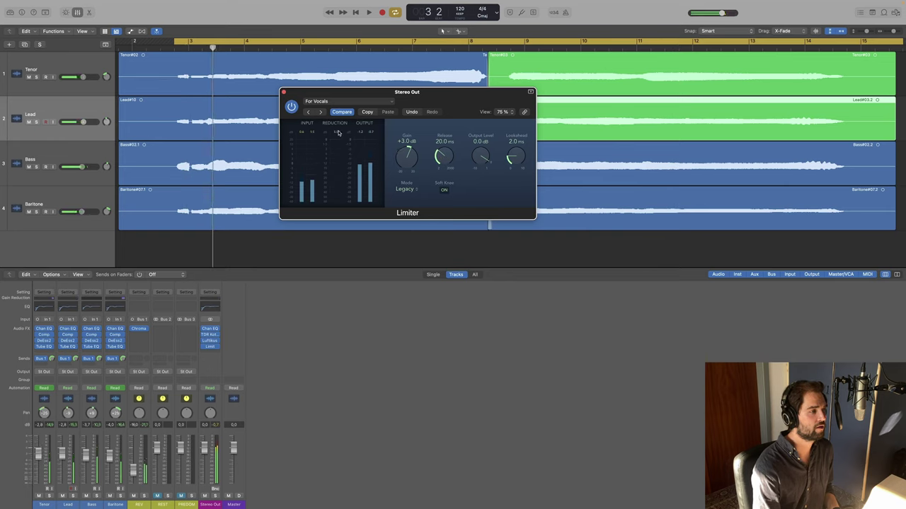
pyautogui.press('space')
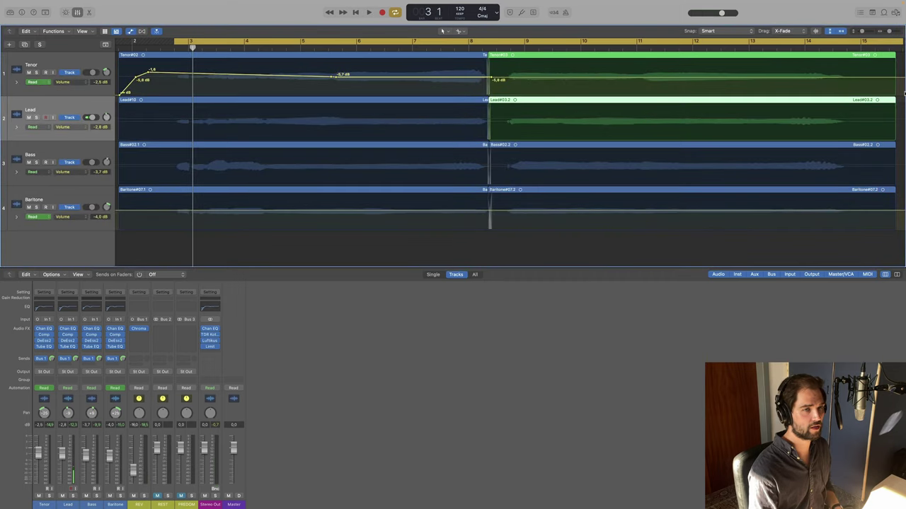
# Show volume automation and add pairs of points near bar 15 and at the region ends on each voice track.
pyautogui.hscroll(5, 885, 95)
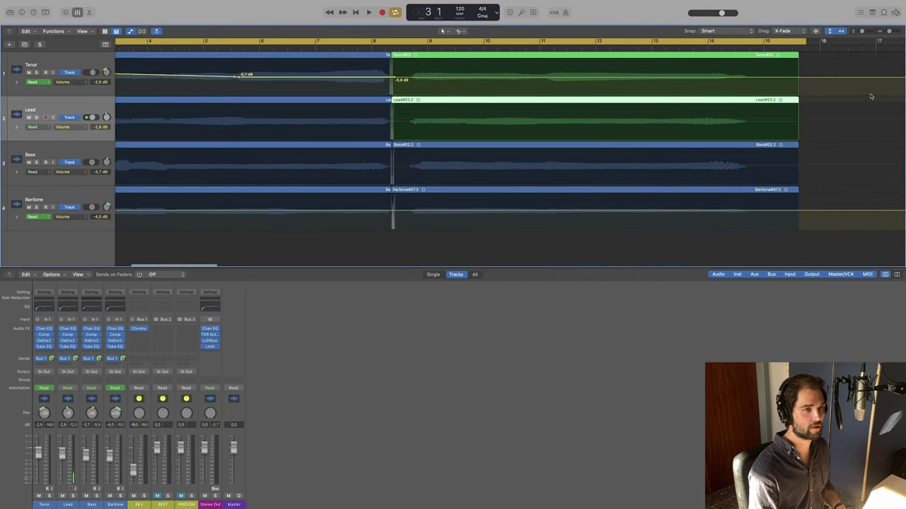
pyautogui.hscroll(-5, 778, 79)
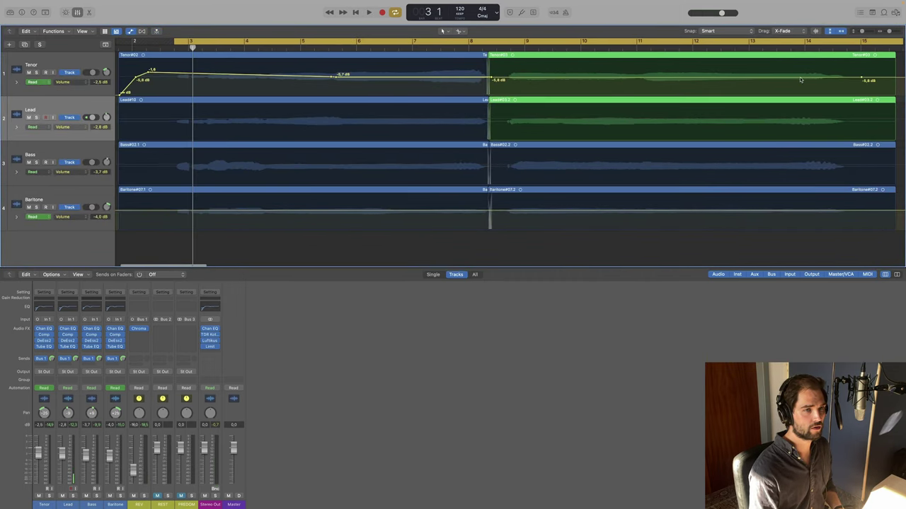
pyautogui.hscroll(8, 558, 108)
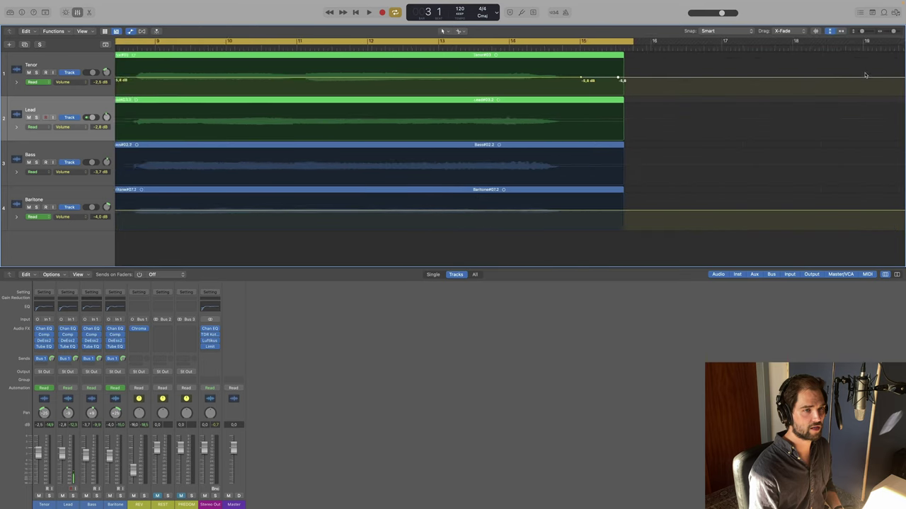
pyautogui.click(507, 123)
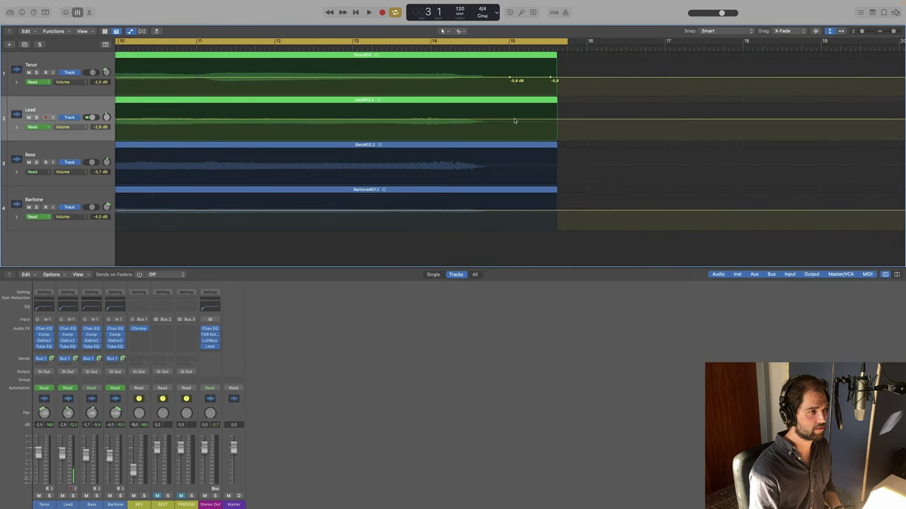
pyautogui.click(532, 165)
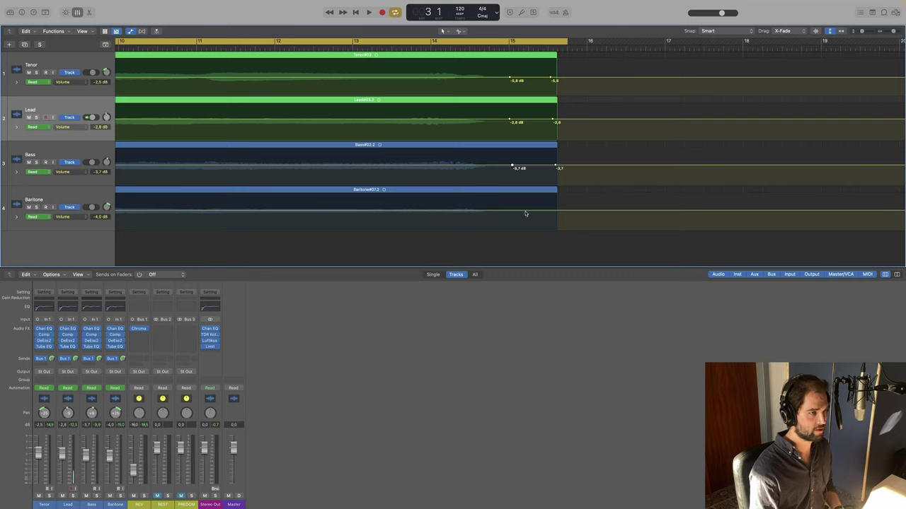
# Pull the end volume points of all four tracks down to −∞ dB and play the ending with cycle mode off.
pyautogui.moveTo(596, 59); pyautogui.dragTo(544, 244)
pyautogui.moveTo(550, 80); pyautogui.dragTo(553, 93)
pyautogui.hscroll(-10, 519, 62)
pyautogui.press('space')
pyautogui.press('c')
pyautogui.hscroll(10, 519, 62)
pyautogui.click(387, 46)
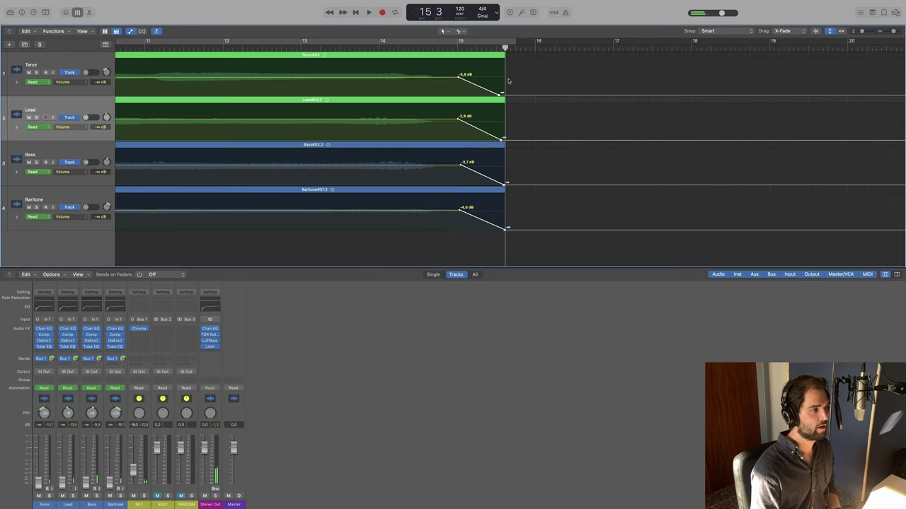
# Hide the automation, trim the ends of all four closing regions back to bar 15 and play the ending.
pyautogui.press('a')
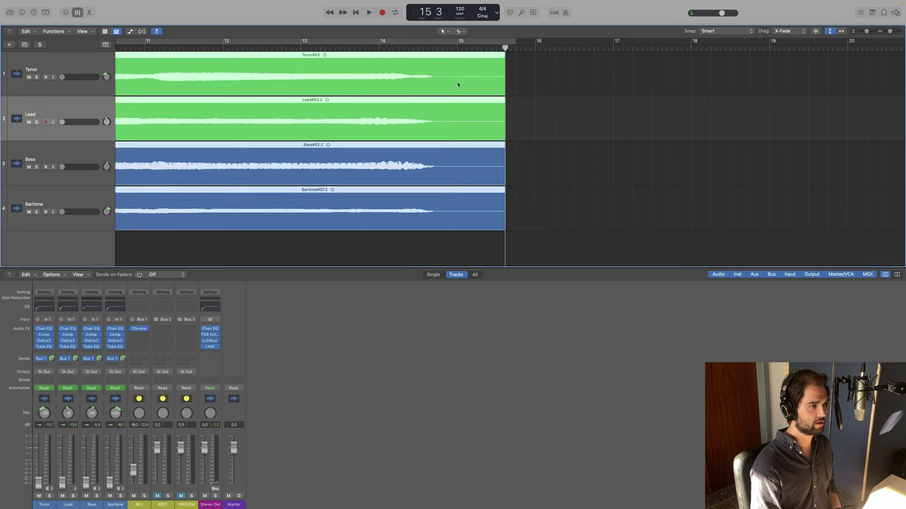
pyautogui.moveTo(505, 90); pyautogui.dragTo(456, 90)
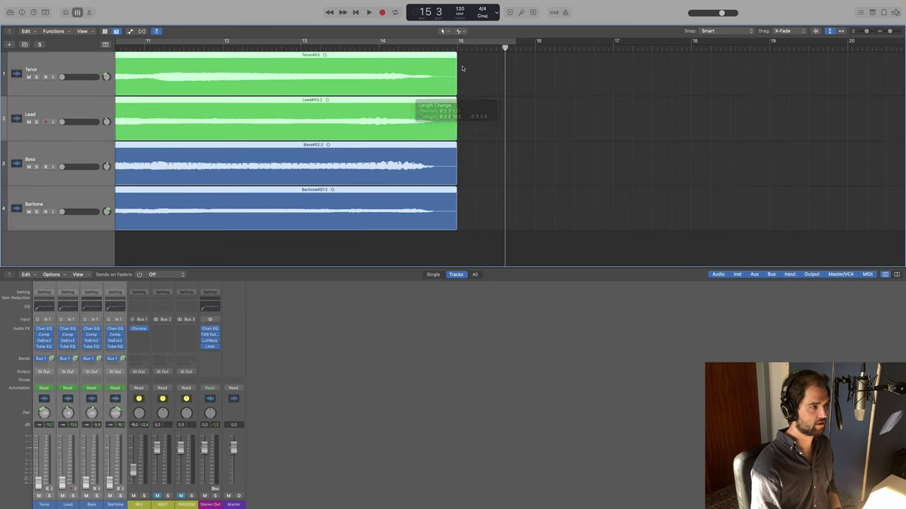
pyautogui.press('space')
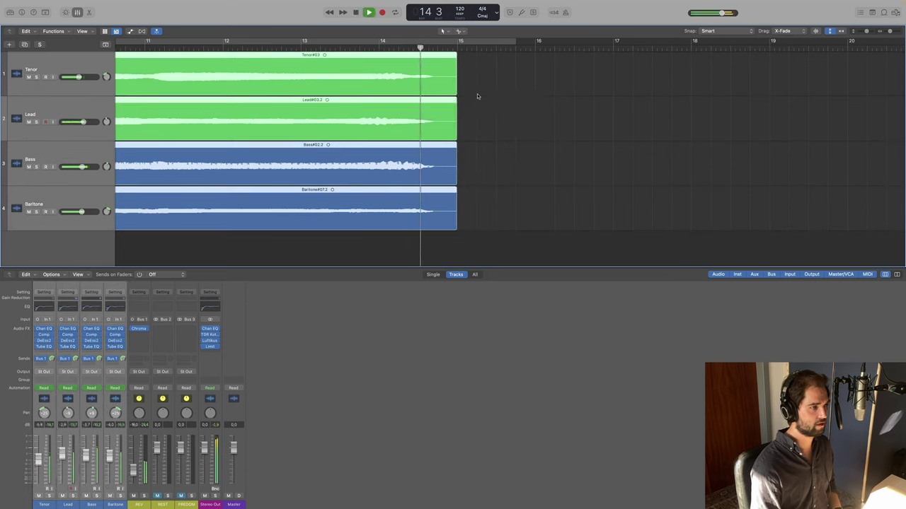
# Solo the Lead, Tenor and Bass tracks in turn and listen to how each one ends.
pyautogui.click(417, 110)
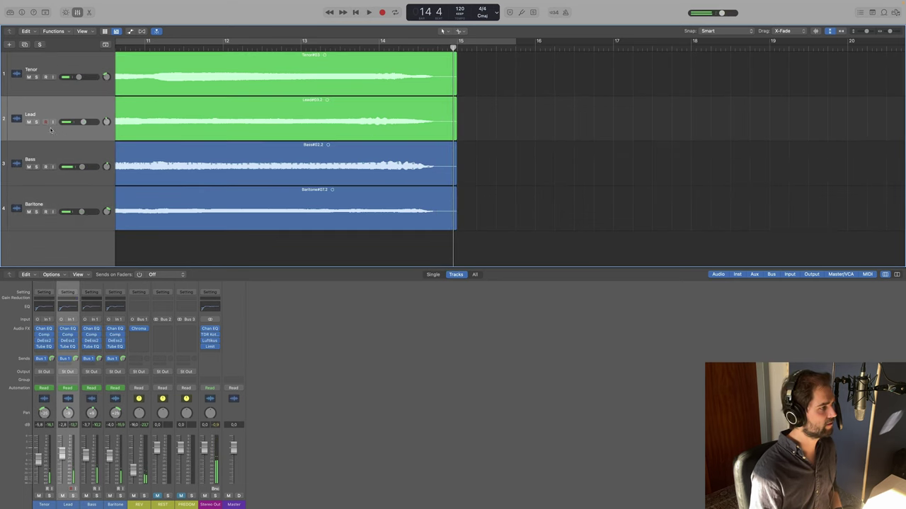
pyautogui.press('s')
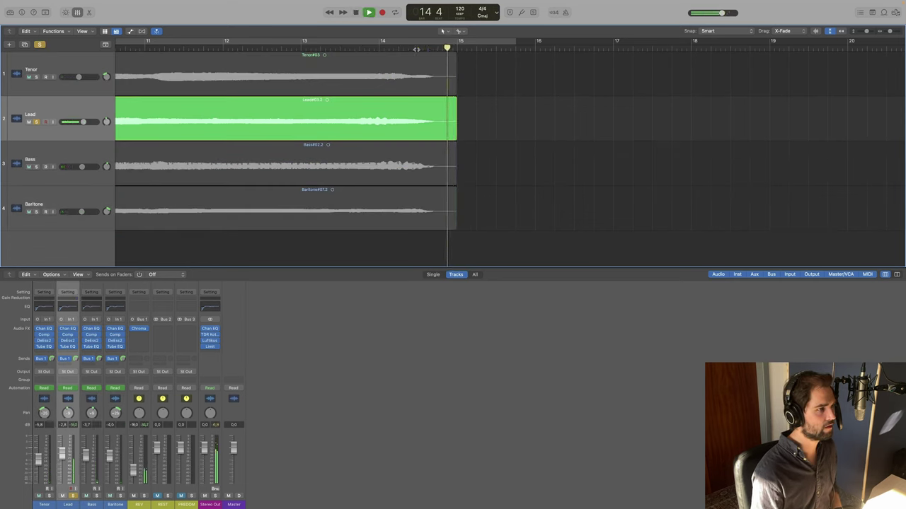
pyautogui.click(36, 121)
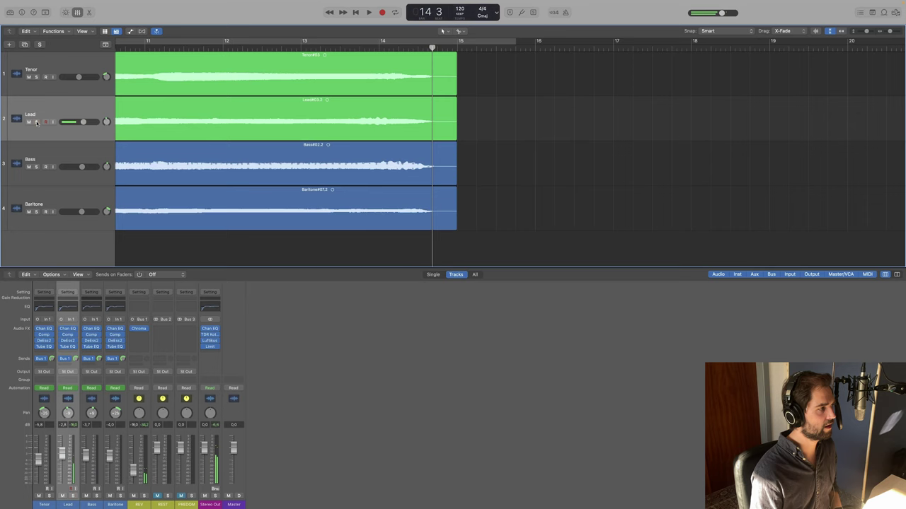
pyautogui.click(36, 77)
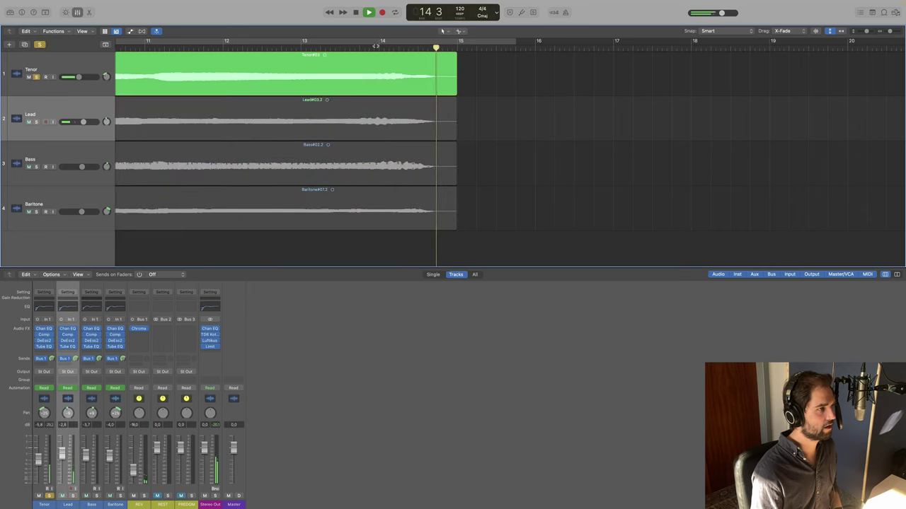
pyautogui.click(36, 77)
pyautogui.click(36, 167)
pyautogui.press('space')
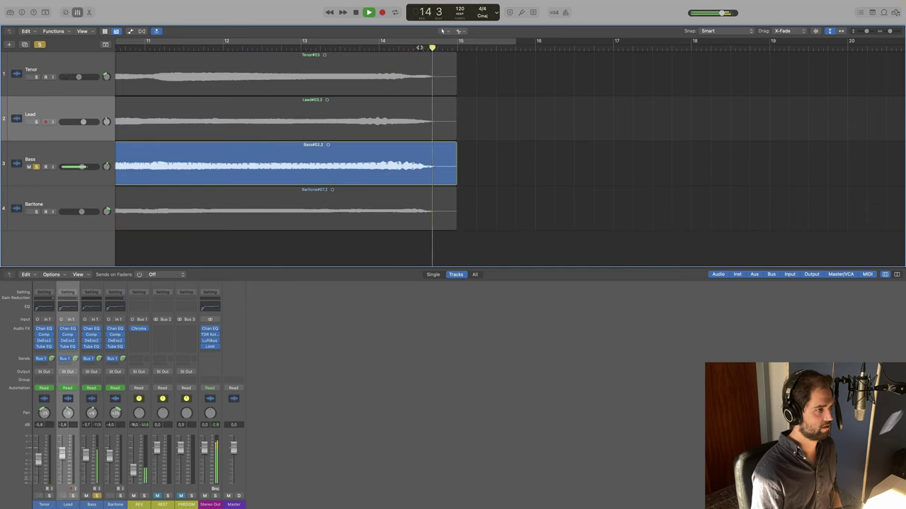
pyautogui.press('space')
# Trim the end of the closing Bass region to just before beat 4 of bar 14 and audition it soloed.
pyautogui.moveTo(457, 182); pyautogui.dragTo(433, 179)
pyautogui.click(411, 48)
pyautogui.press('space')
pyautogui.click(411, 49)
# Shorten the soloed Bass region's end slightly more, close to where its waveform dies out, and replay the cutoff.
pyautogui.scroll(5, 432, 48)
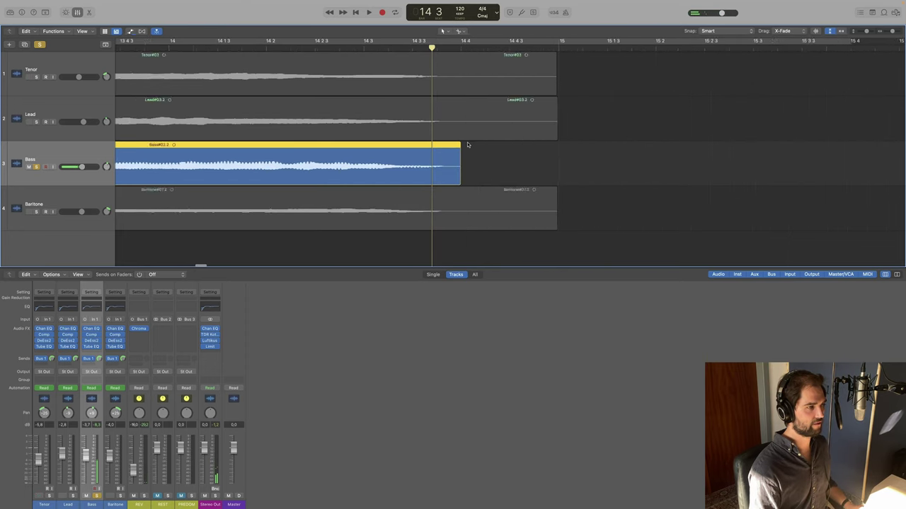
pyautogui.moveTo(464, 176); pyautogui.dragTo(451, 178)
pyautogui.press('space')
pyautogui.press('space')
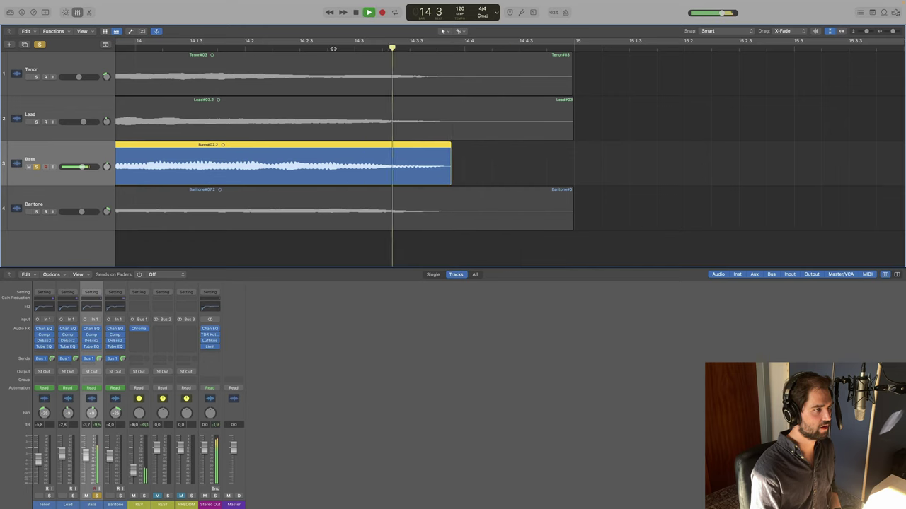
pyautogui.press('space')
pyautogui.press('space')
pyautogui.press('space')
# Trim another 56 ticks off the Bass region's end, for a length of 6 1 1 108, and replay it.
pyautogui.moveTo(450, 181); pyautogui.dragTo(444, 181)
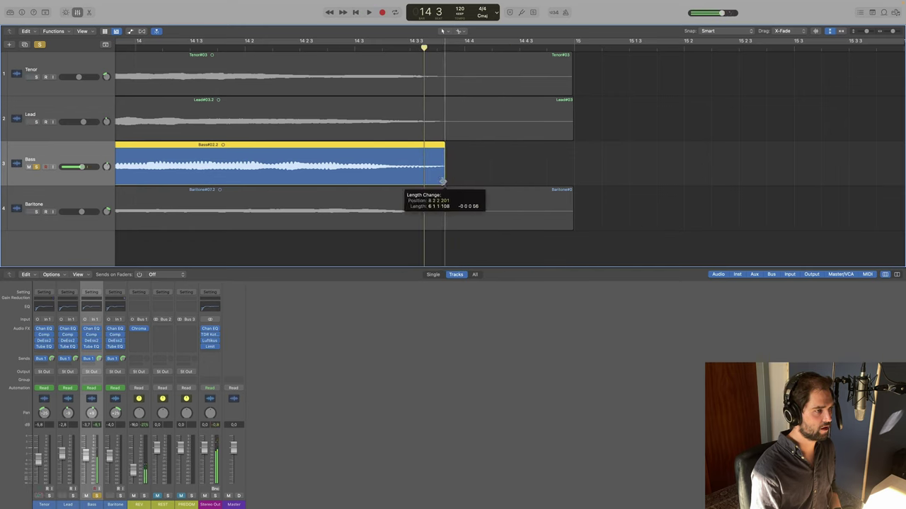
pyautogui.press('space')
pyautogui.press('space')
pyautogui.press('space')
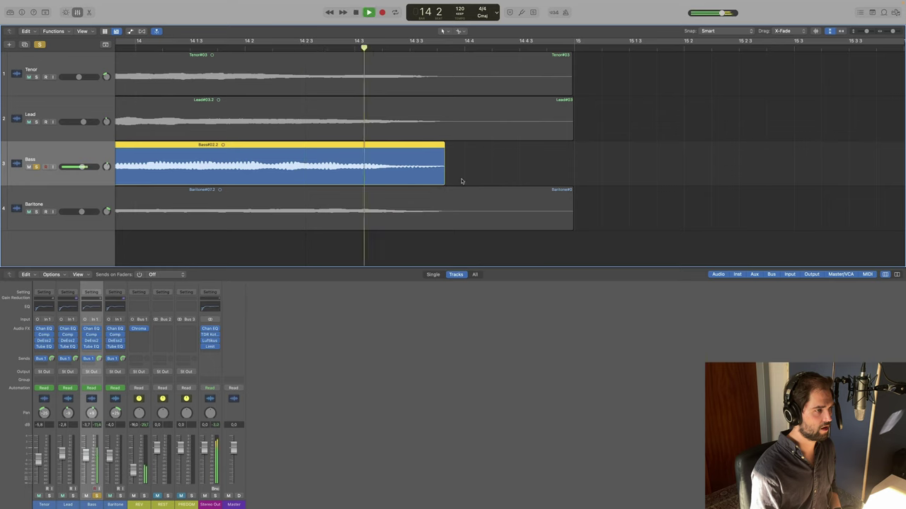
# Extend the closing Bass region's end slightly, show automation, draw a Bass volume drop from -3.7 dB to silence just past it, and replay.
pyautogui.press('space')
pyautogui.moveTo(445, 180); pyautogui.dragTo(450, 180)
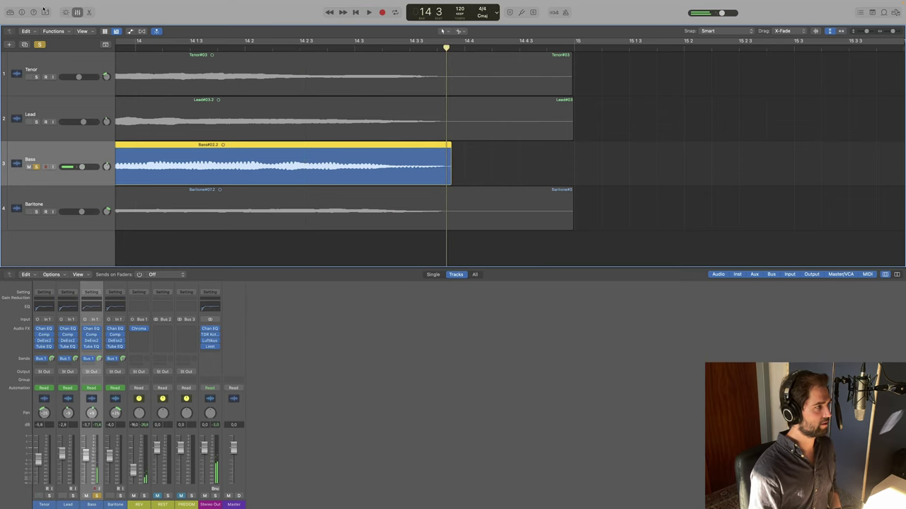
pyautogui.click(130, 31)
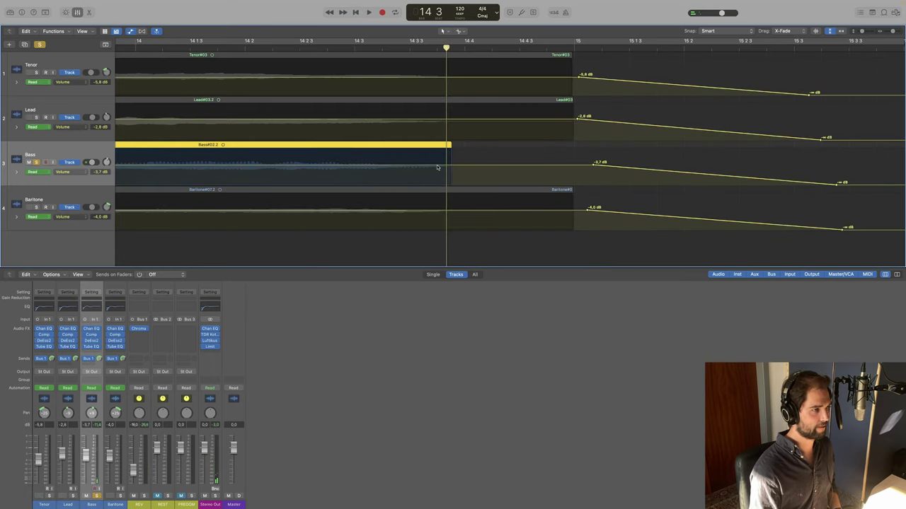
pyautogui.click(438, 167)
pyautogui.moveTo(459, 166); pyautogui.dragTo(458, 184)
pyautogui.press('space')
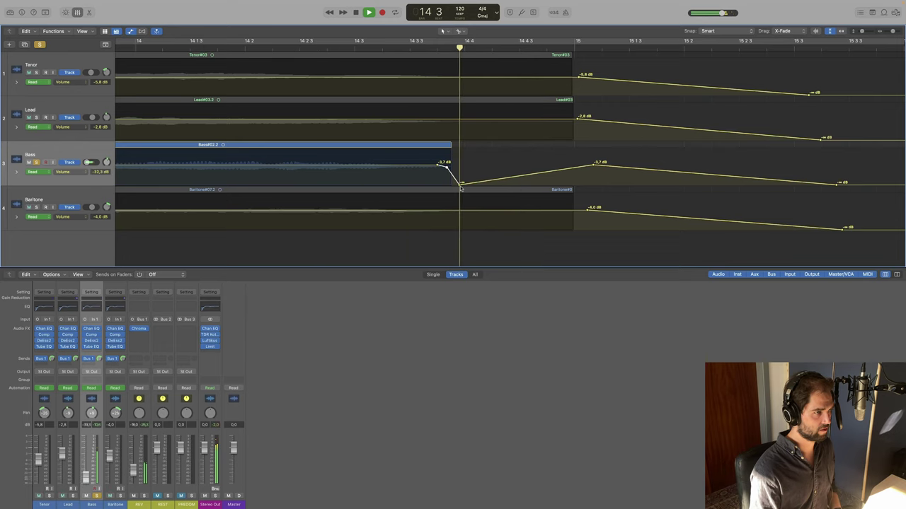
# Move the Bass fade's silent point back to the region's end for a steeper drop, and audition the soloed cutoff.
pyautogui.moveTo(461, 187); pyautogui.dragTo(450, 184)
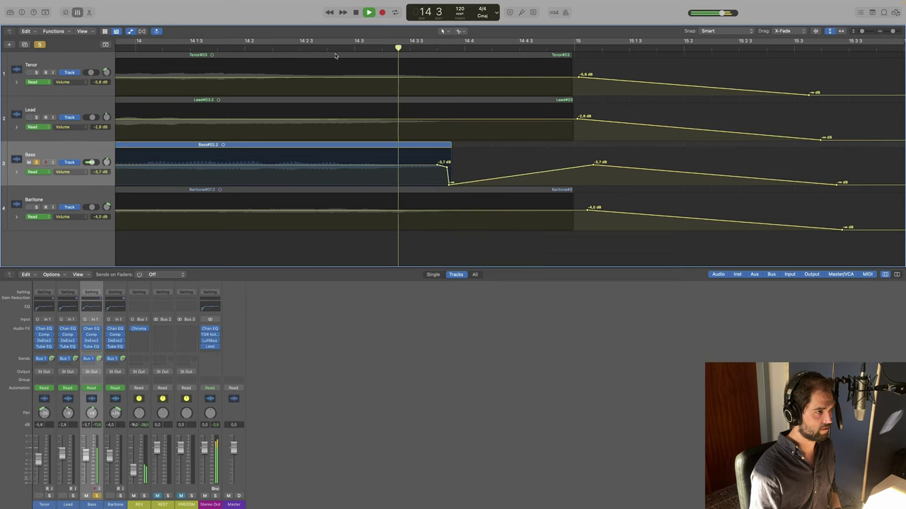
pyautogui.press('space')
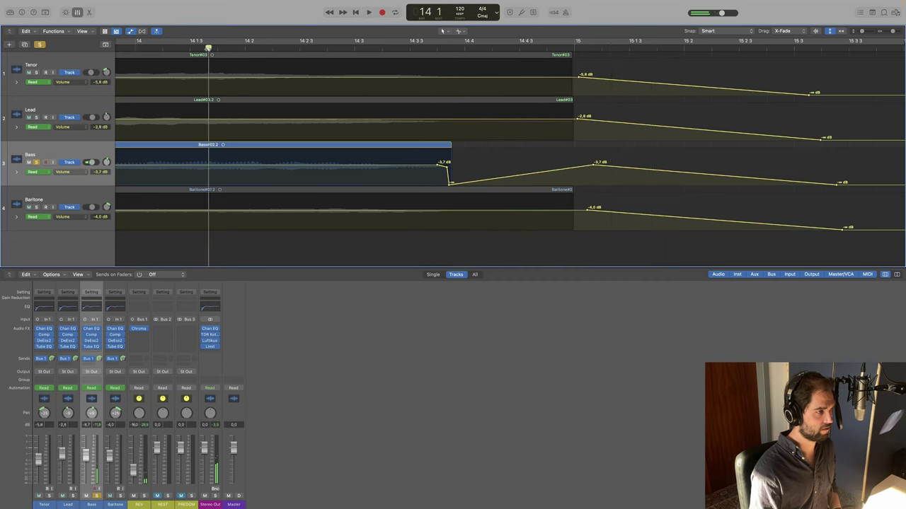
pyautogui.press('space')
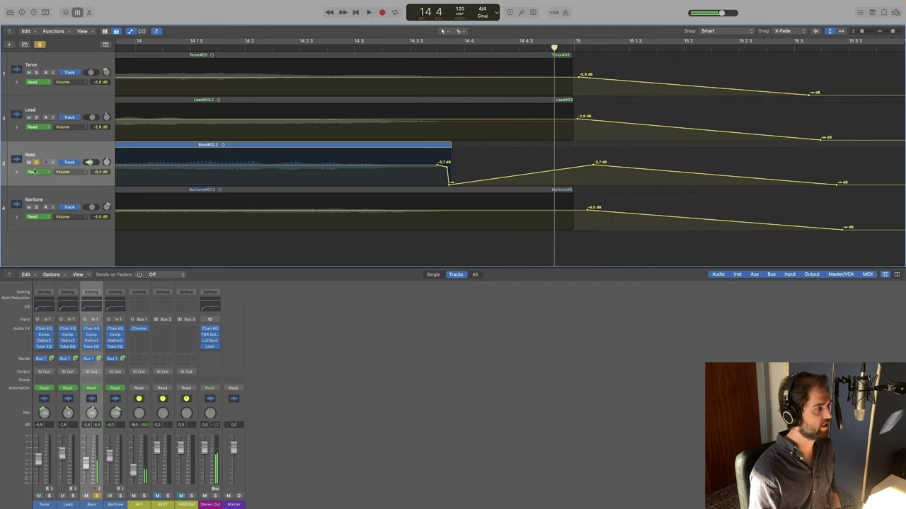
# Unsolo the Bass, lower its volume automation point just after bar 15 to -∞ dB, and replay the ending.
pyautogui.press('super+a')
pyautogui.moveTo(594, 165); pyautogui.dragTo(599, 196)
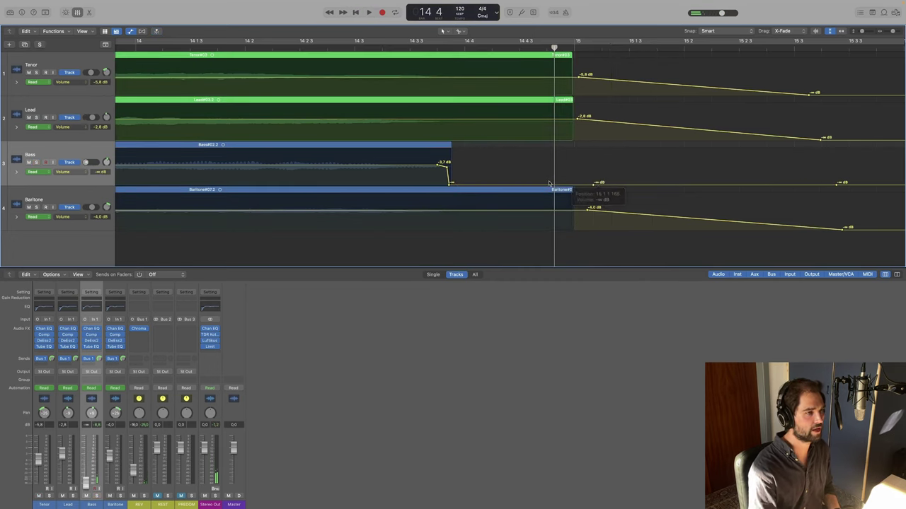
pyautogui.press('space')
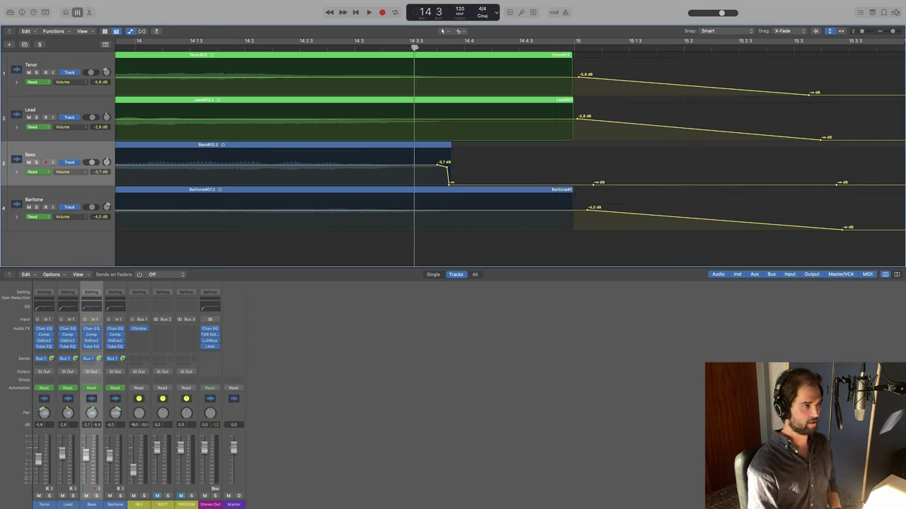
# Shift the Tenor, Lead and Baritone volume fade-outs earlier, reaching silence shortly after beat 4 of bar 14, and audition the ending.
pyautogui.moveTo(578, 80); pyautogui.dragTo(511, 95)
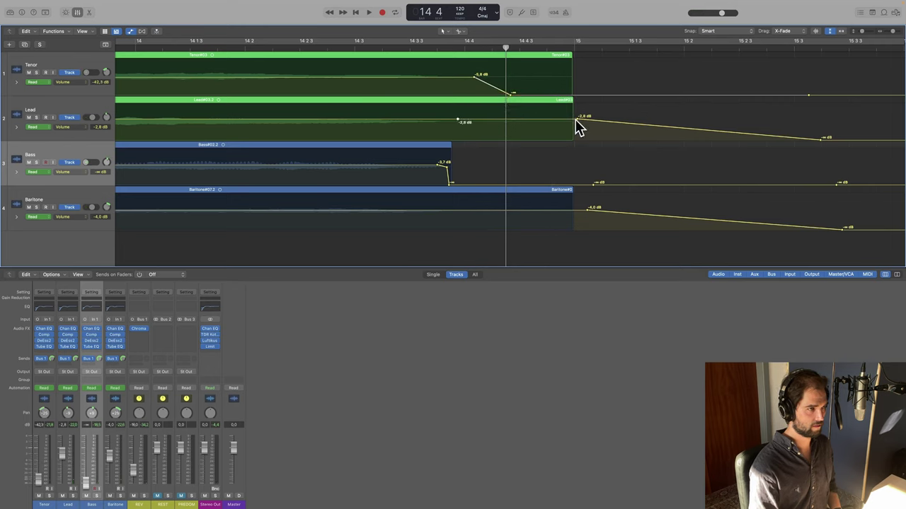
pyautogui.moveTo(575, 122); pyautogui.dragTo(503, 168)
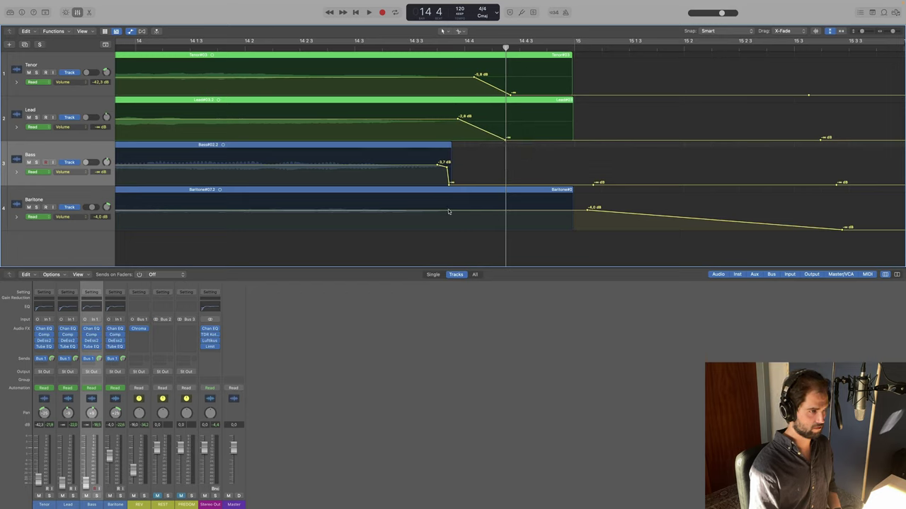
pyautogui.moveTo(587, 210); pyautogui.dragTo(480, 229)
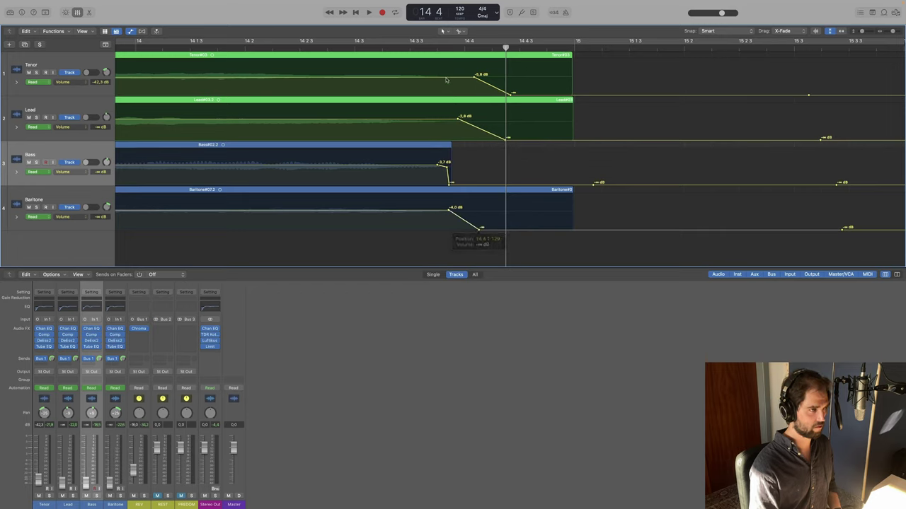
pyautogui.press('space')
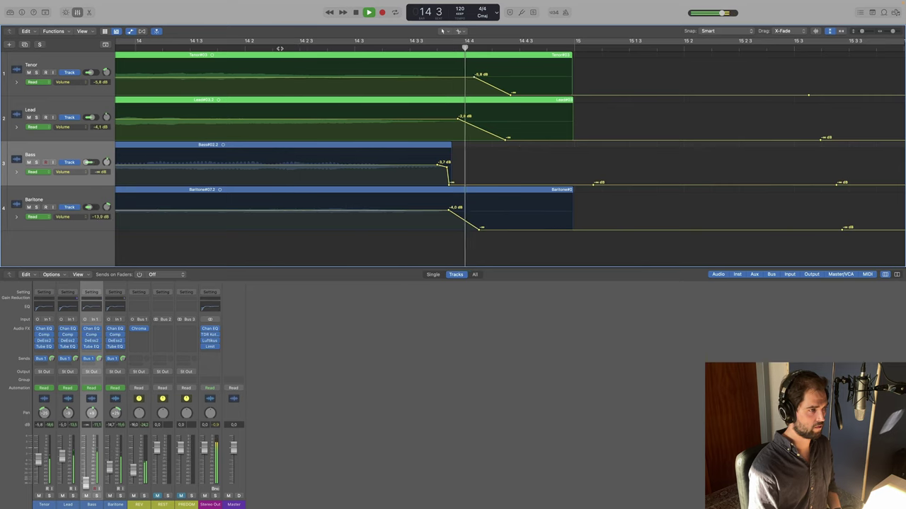
pyautogui.press('space')
# Fit the whole arrangement in view, replay from around bar 13, hide the automation, and listen through the full mix.
pyautogui.click(842, 33)
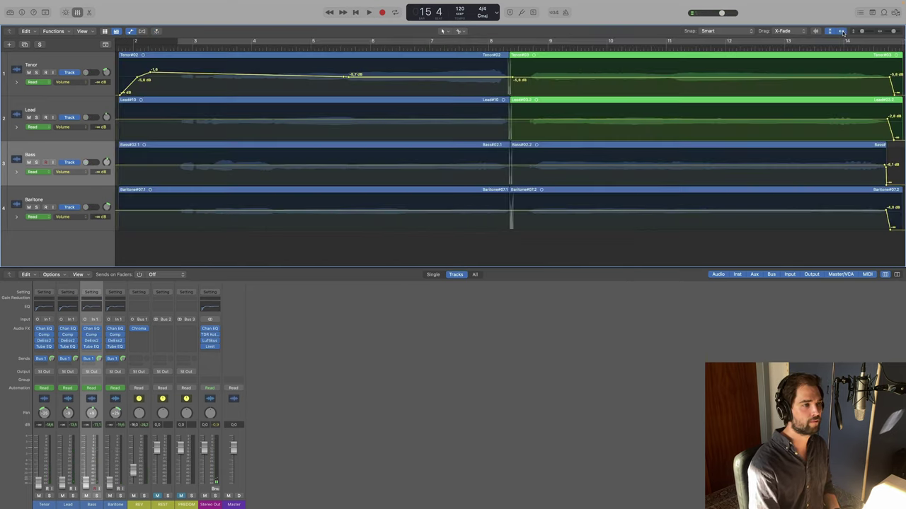
pyautogui.press(',')
pyautogui.press(',')
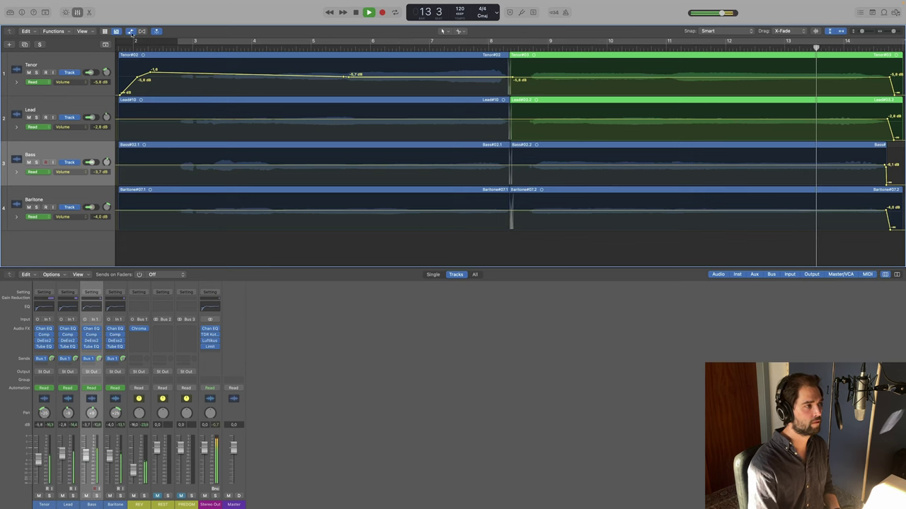
pyautogui.click(130, 32)
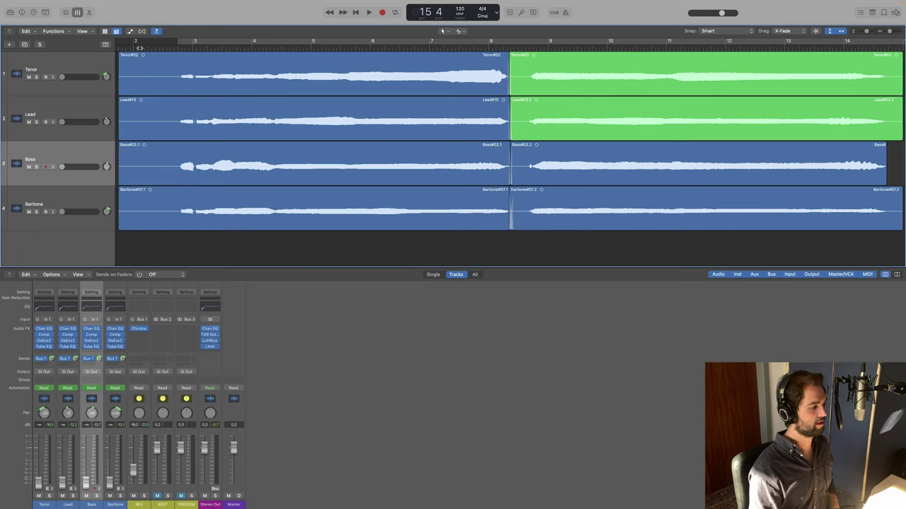
pyautogui.press('space')
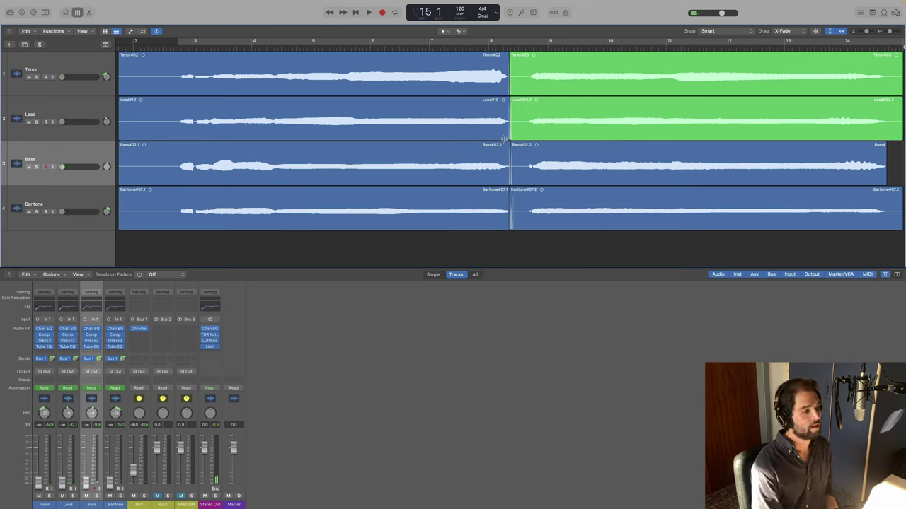
# Examine the closing Lead region's final note in Flex Pitch while playing the ending, and return to the mixer.
pyautogui.click(837, 121)
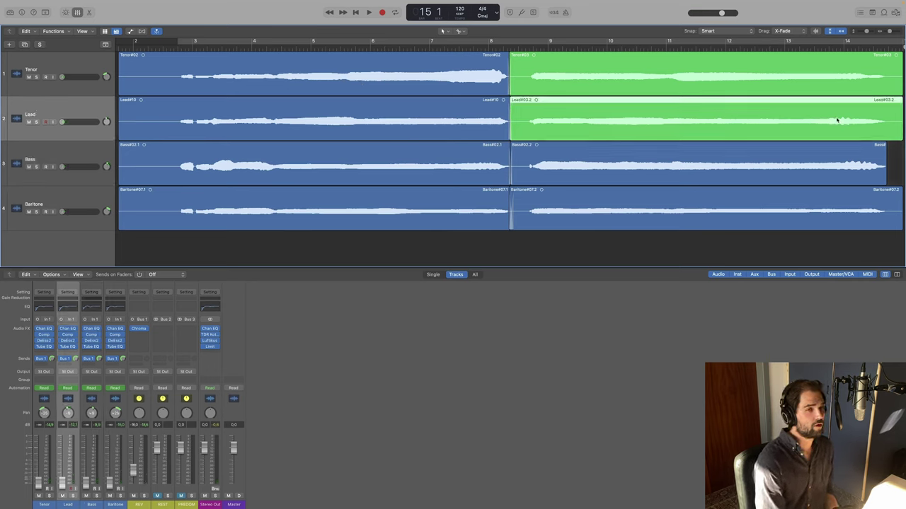
pyautogui.click(808, 49)
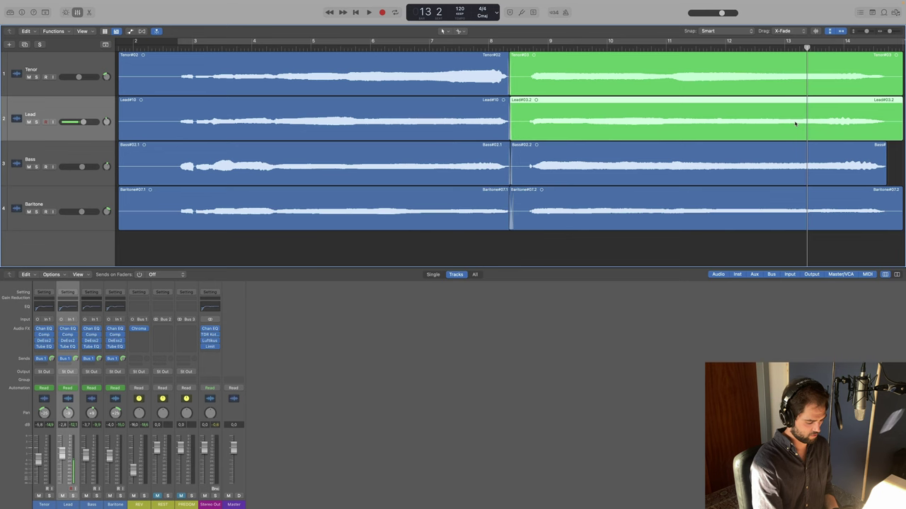
pyautogui.press('e')
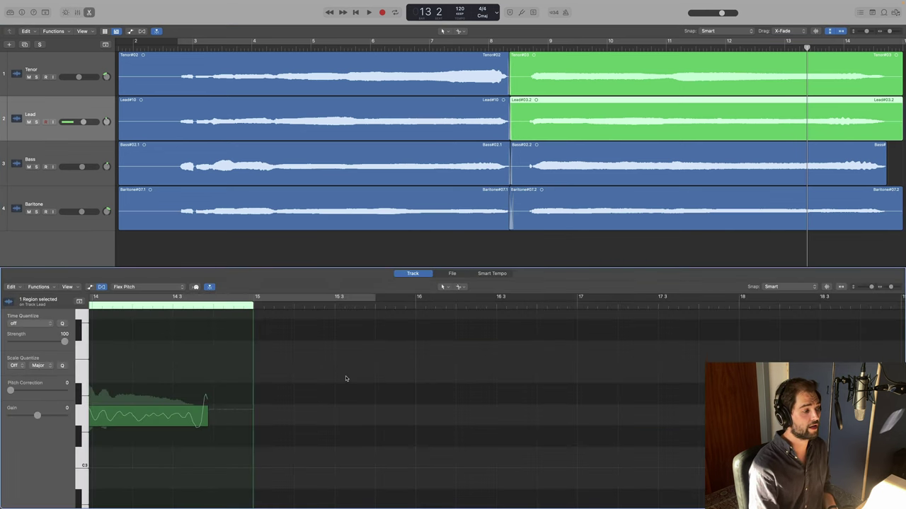
pyautogui.press('z')
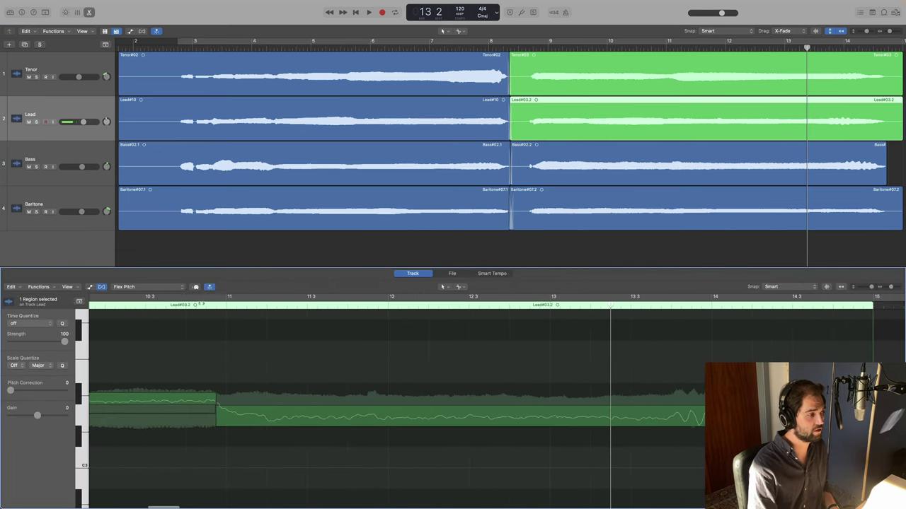
pyautogui.click(201, 304)
pyautogui.press('space')
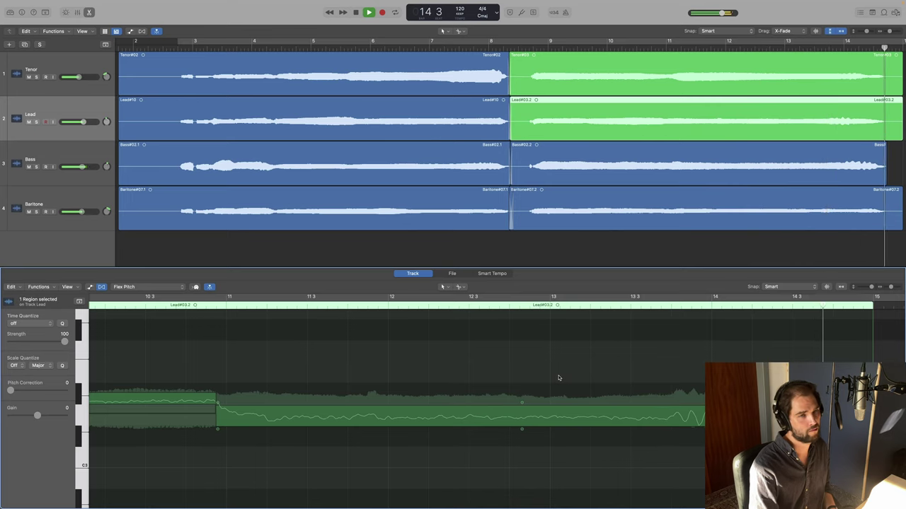
pyautogui.press('space')
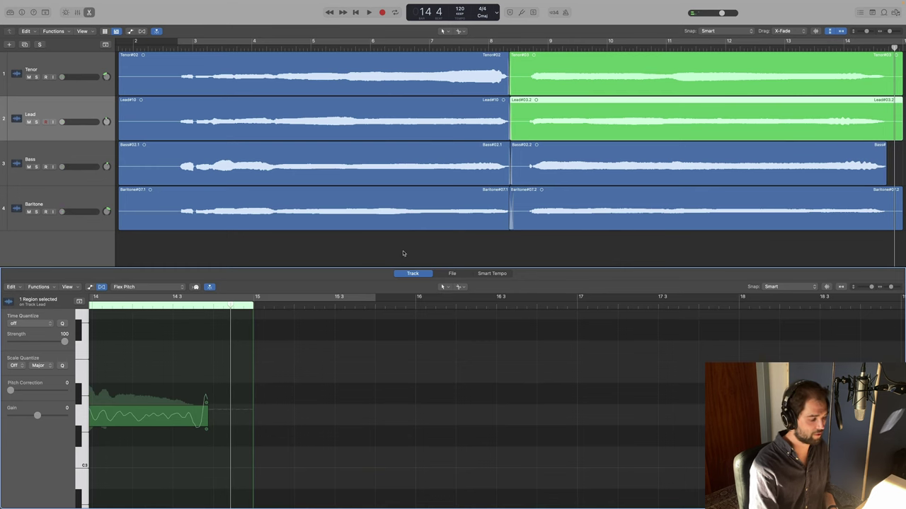
pyautogui.press('e')
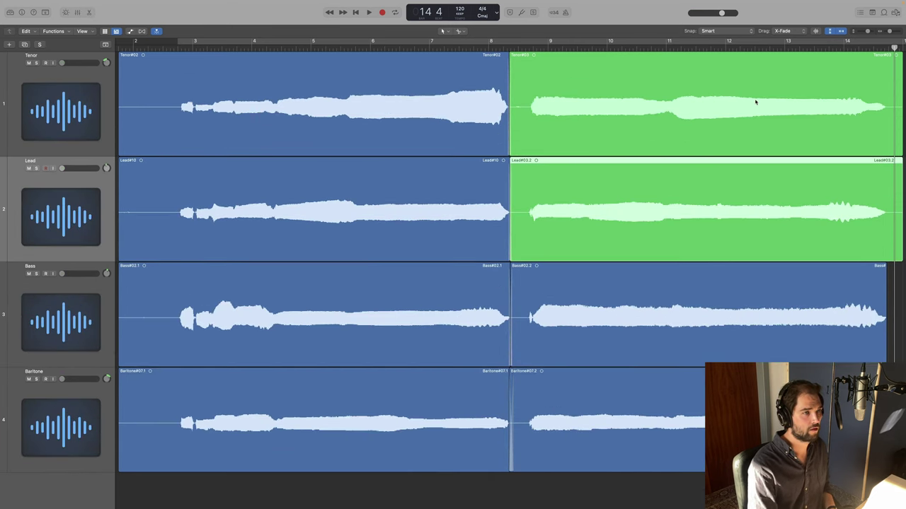
pyautogui.press('x')
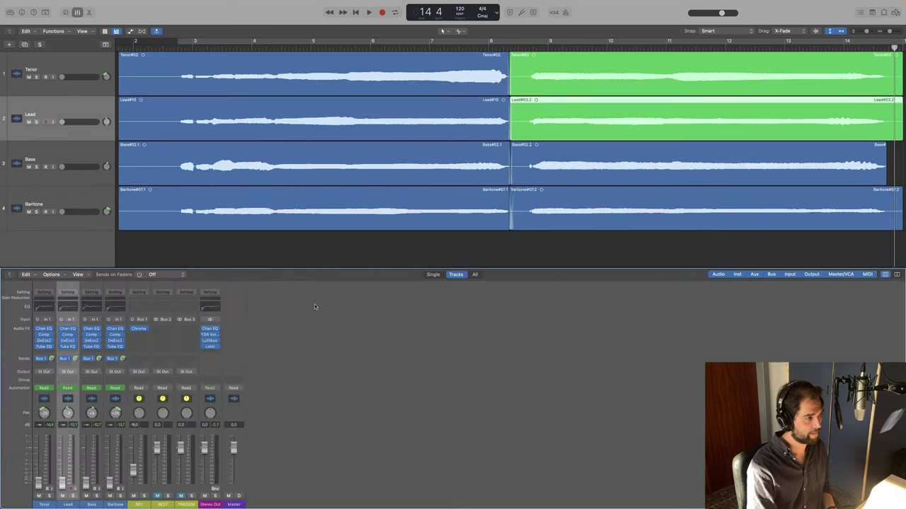
# Place the playhead early in bar 2 and look over the REST and PREDOM aux channels.
pyautogui.click(141, 42)
pyautogui.press('space')
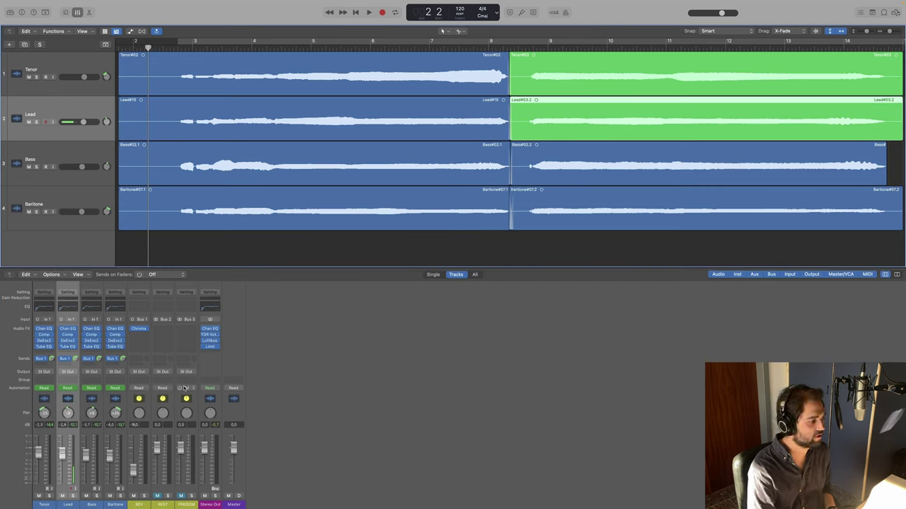
pyautogui.click(162, 506)
pyautogui.click(194, 506)
pyautogui.click(166, 506)
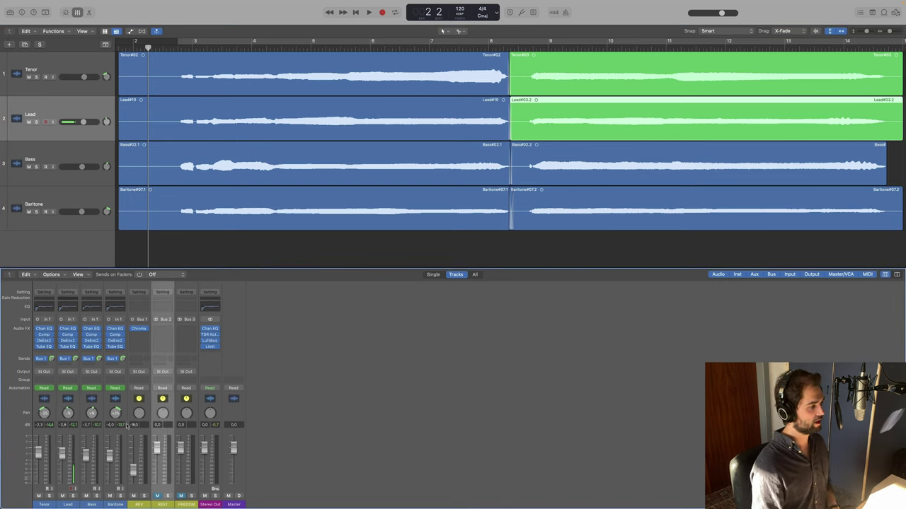
pyautogui.click(367, 419)
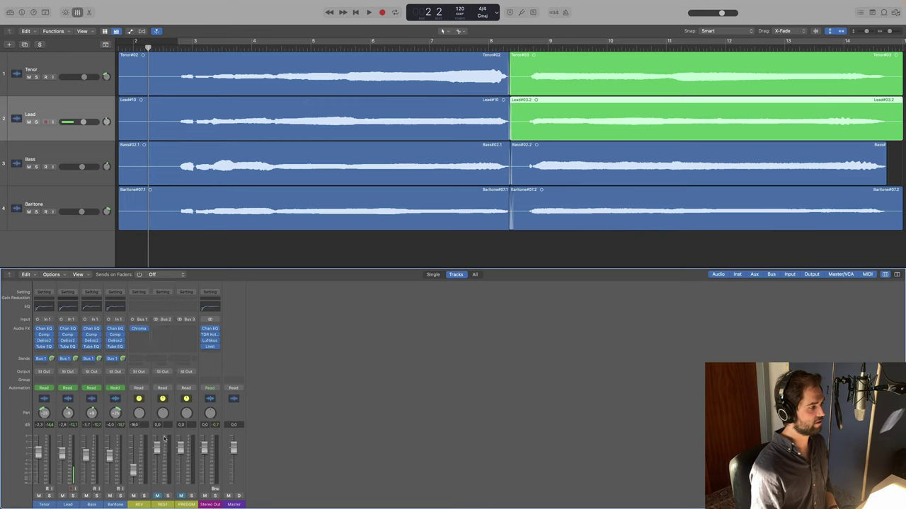
# Route the Tenor channel's output to Bus 3 (PREDOM).
pyautogui.click(44, 505)
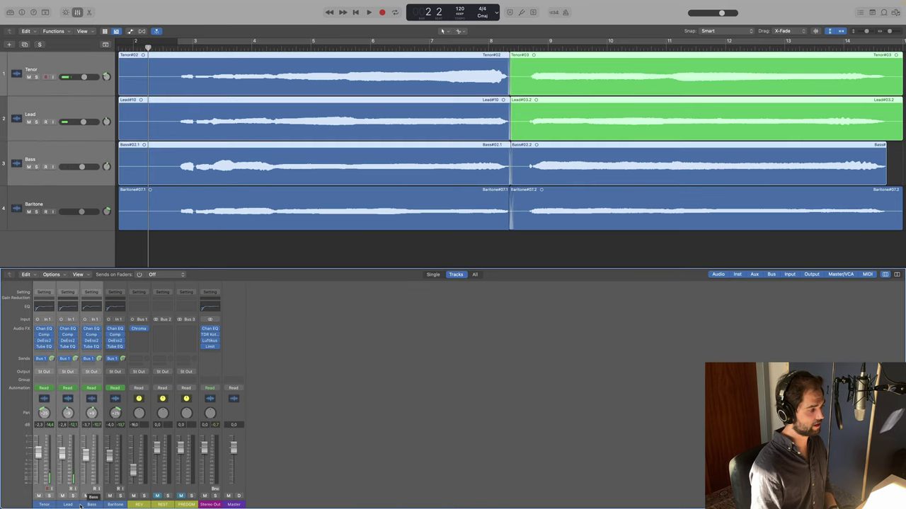
pyautogui.click(41, 373)
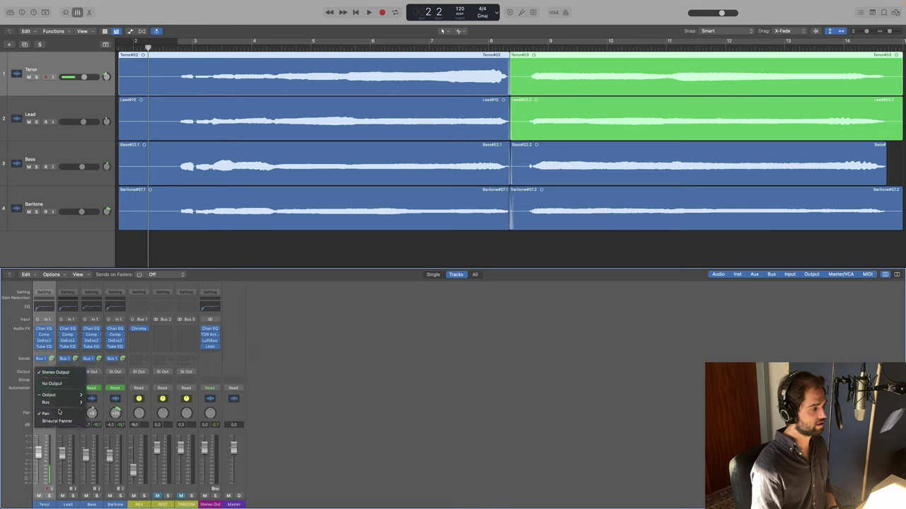
pyautogui.moveTo(62, 406)
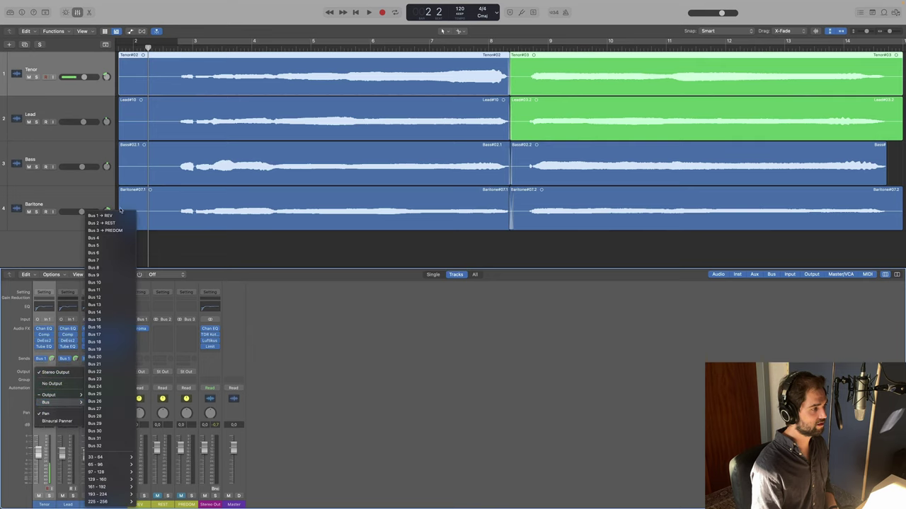
pyautogui.click(105, 230)
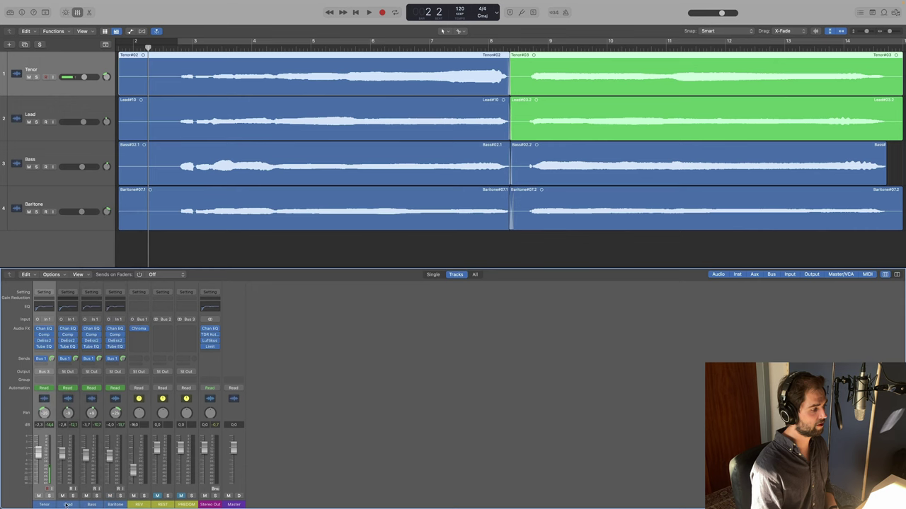
# Route the Lead, Bass and Baritone channel outputs together to Bus 2 (REST), and play the mix.
pyautogui.click(66, 504)
pyautogui.keyDown('shift'); pyautogui.click(105, 501); pyautogui.keyUp('shift')
pyautogui.click(67, 373)
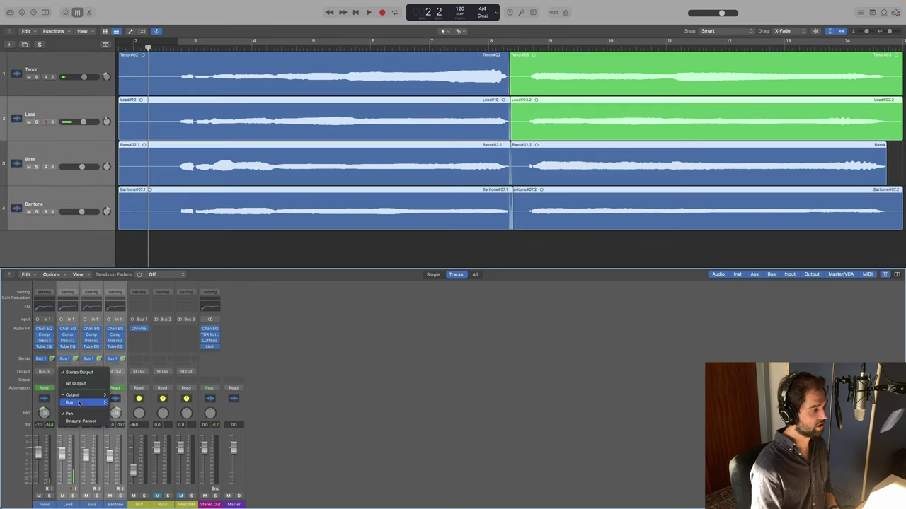
pyautogui.moveTo(69, 402)
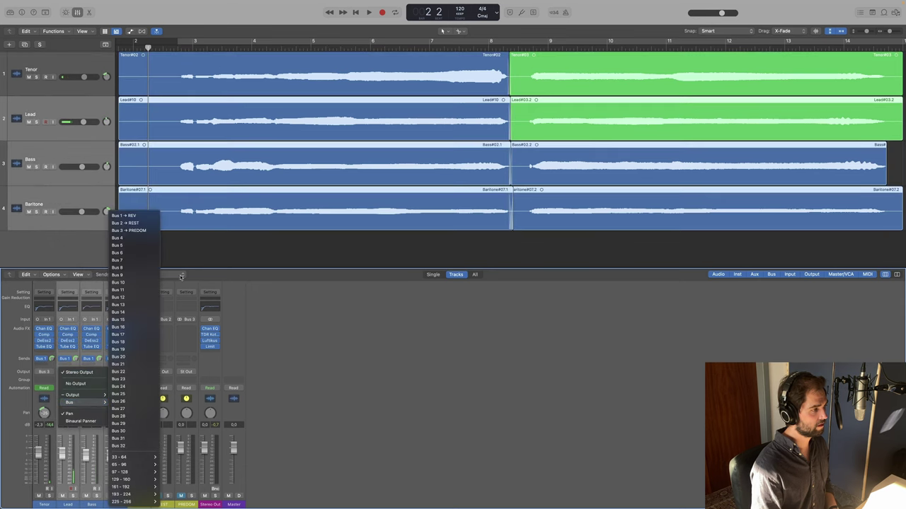
pyautogui.click(147, 223)
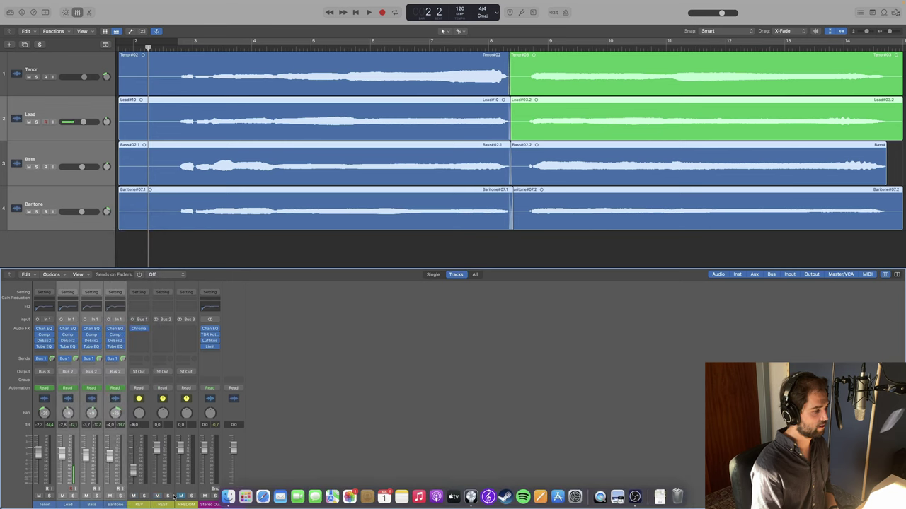
pyautogui.click(400, 393)
pyautogui.press('space')
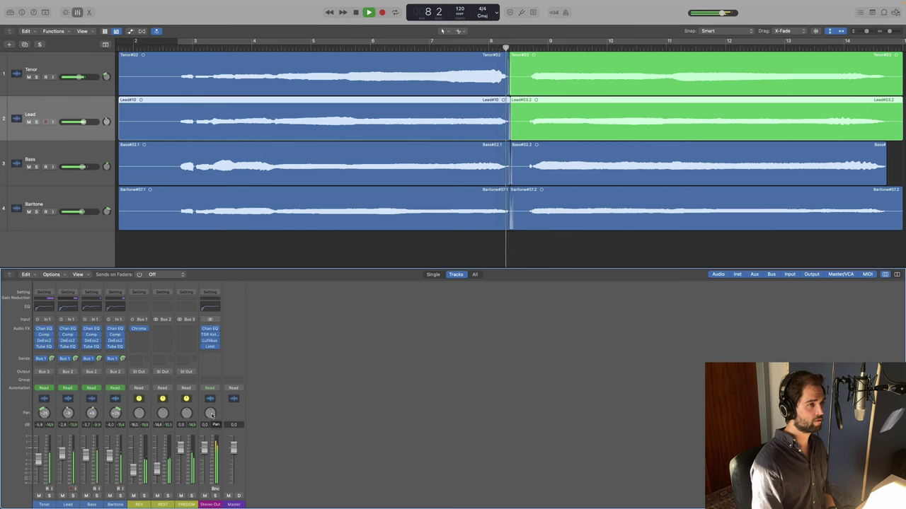
# Stop playback, raise the REST fader to about -0.7 dB and pull the PREDOM fader all the way down.
pyautogui.click(317, 256)
pyautogui.press('space')
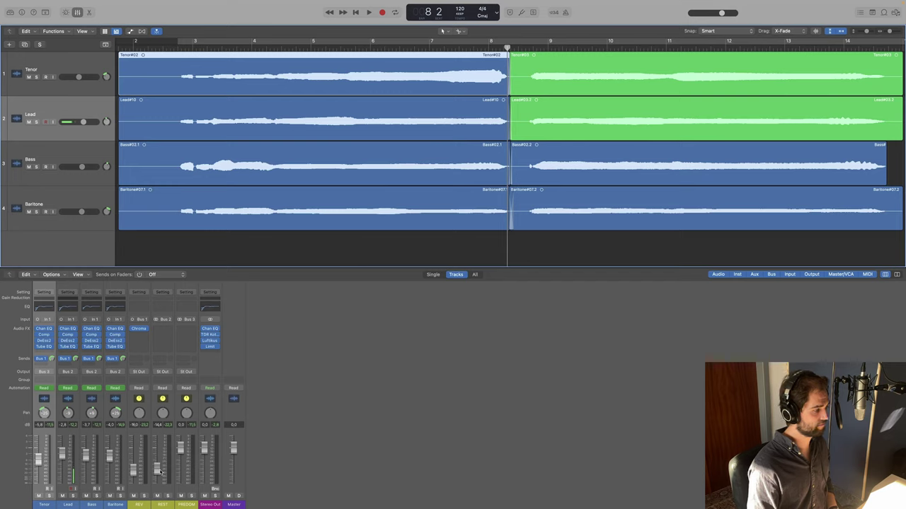
pyautogui.click(157, 472)
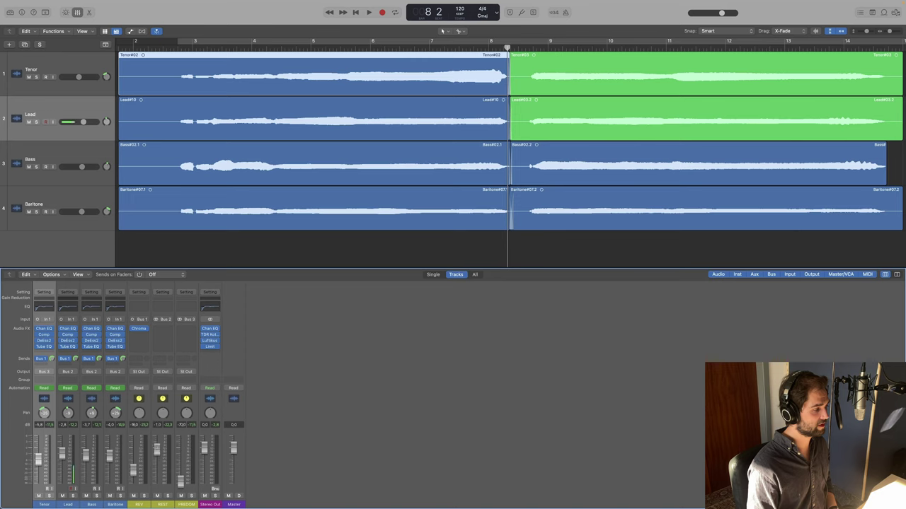
pyautogui.press('space')
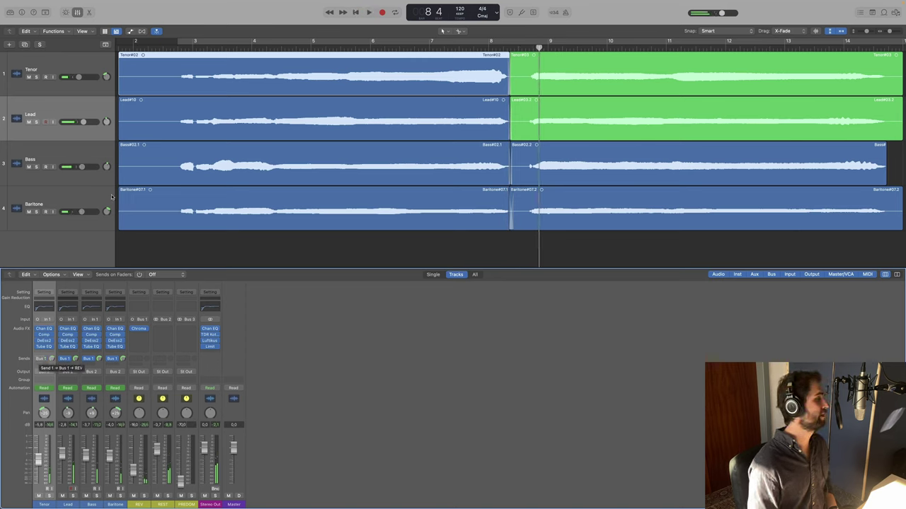
# Audition the mix from beat 4 of bar 2, and set the PREDOM fader to -1.2 dB and REST to -4.1 dB.
pyautogui.click(185, 46)
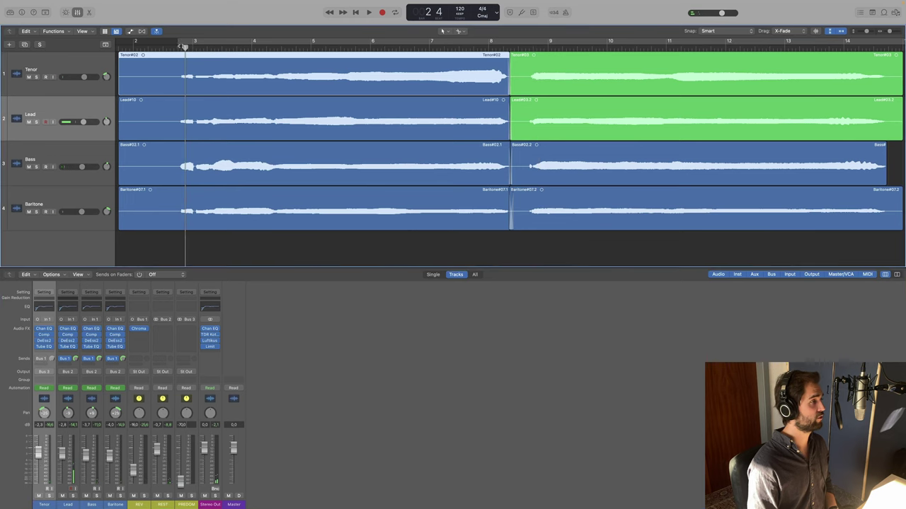
pyautogui.press('space')
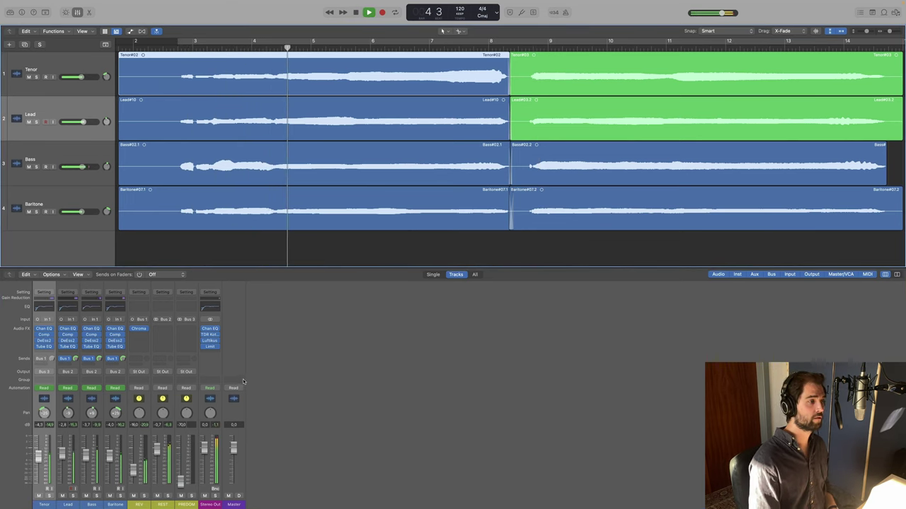
pyautogui.press('space')
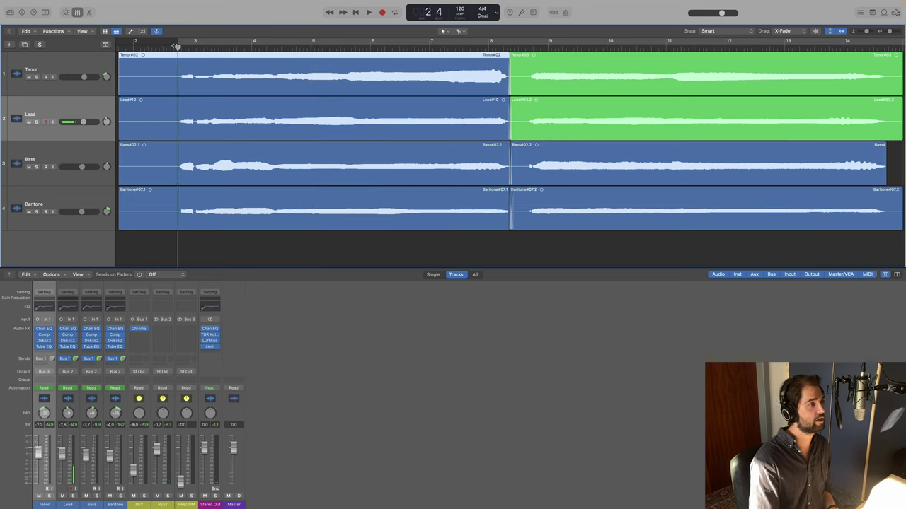
pyautogui.press('space')
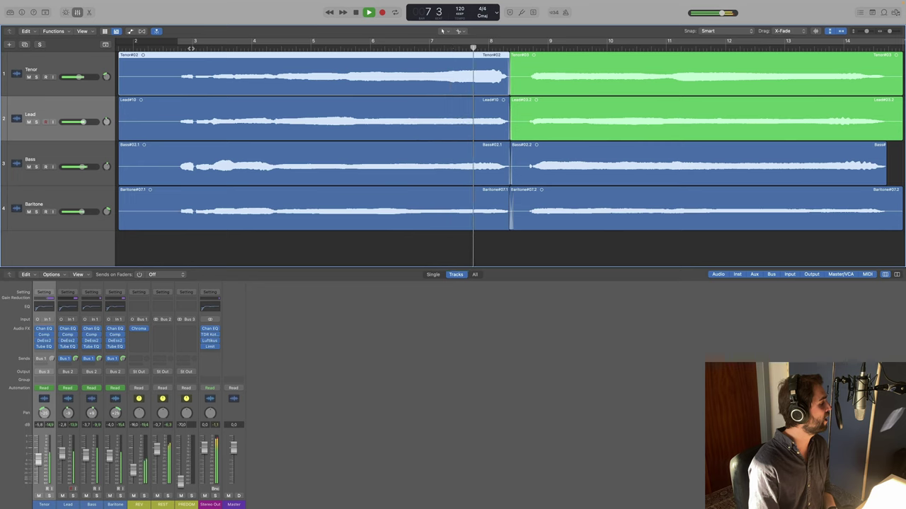
pyautogui.press('space')
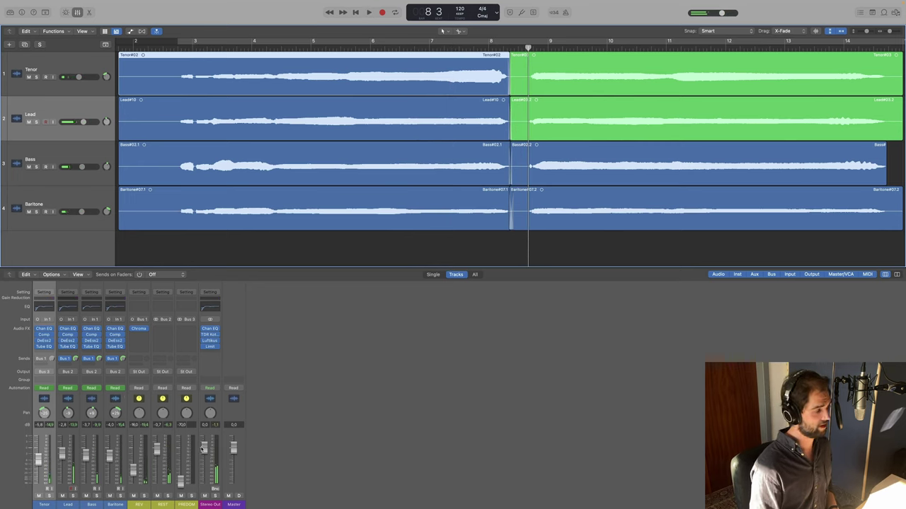
pyautogui.moveTo(180, 485); pyautogui.dragTo(181, 454)
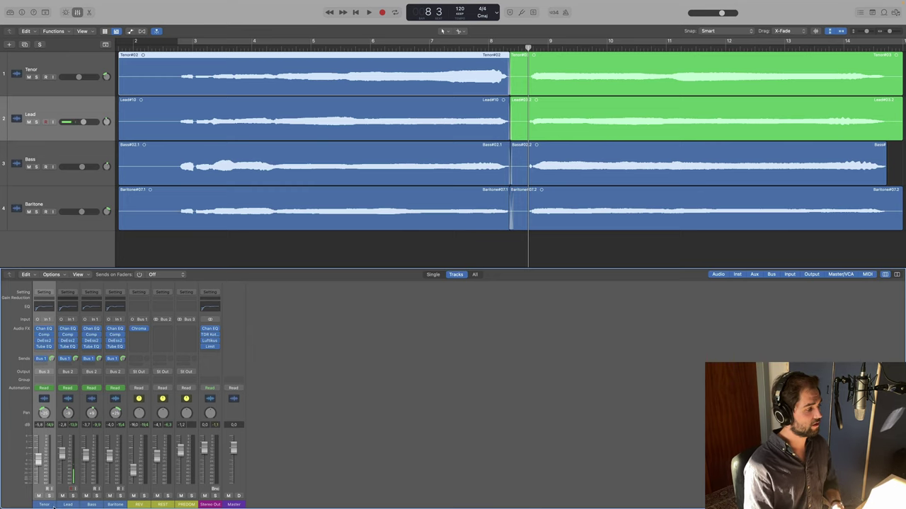
# Route the Tenor, Lead, Bass and Baritone channel outputs together to Stereo Output.
pyautogui.click(91, 505)
pyautogui.click(115, 505)
pyautogui.click(44, 504)
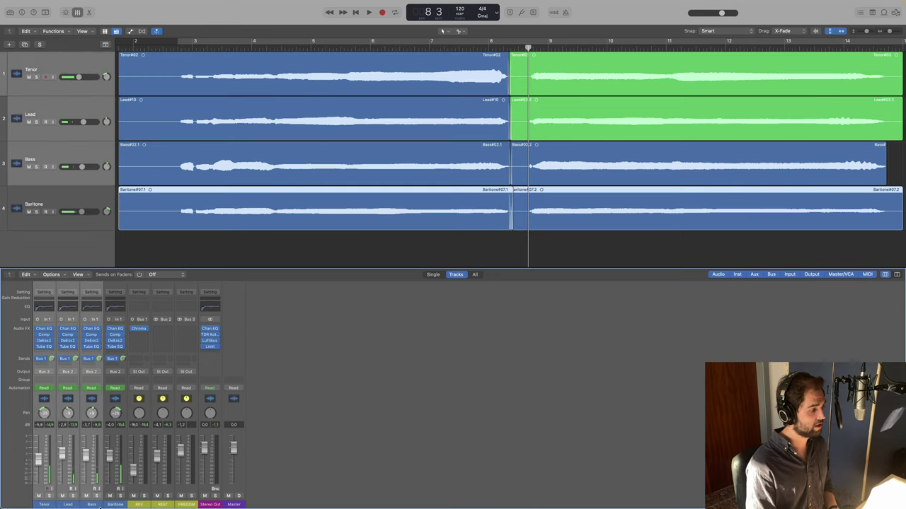
pyautogui.keyDown('shift'); pyautogui.click(105, 503); pyautogui.keyUp('shift')
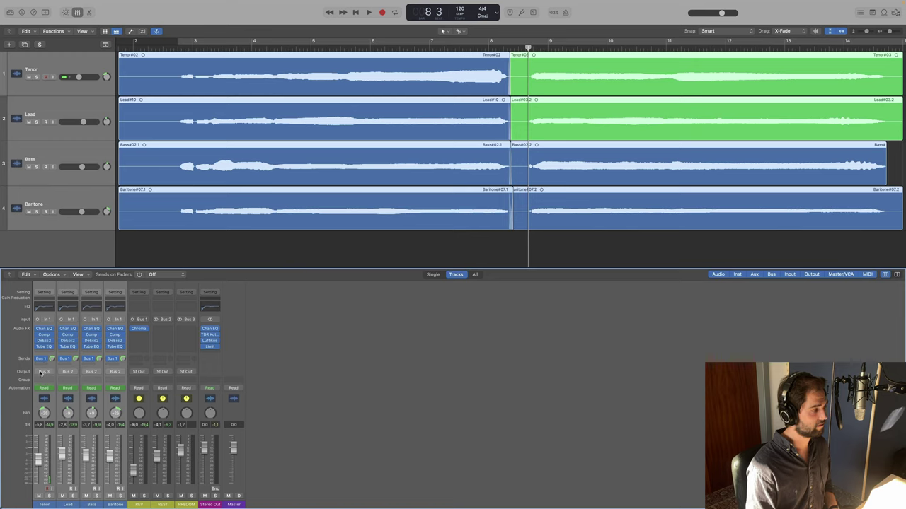
pyautogui.click(45, 372)
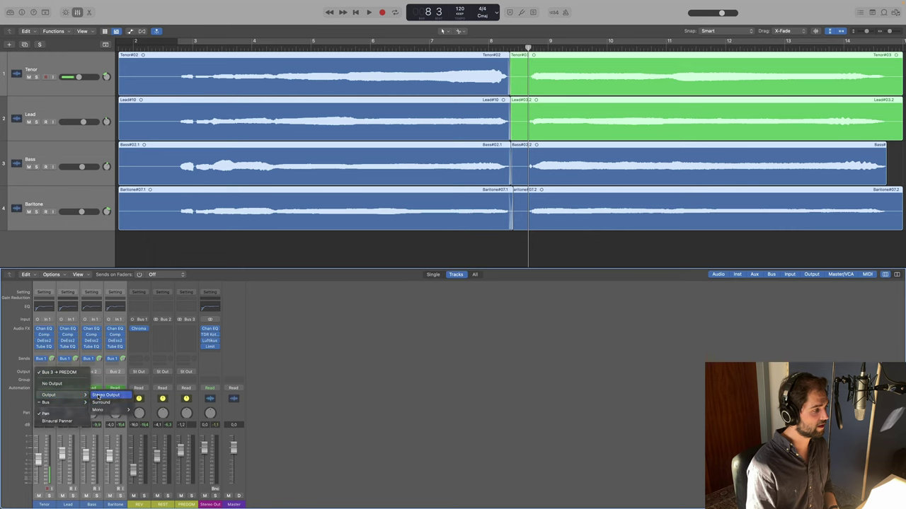
pyautogui.click(110, 395)
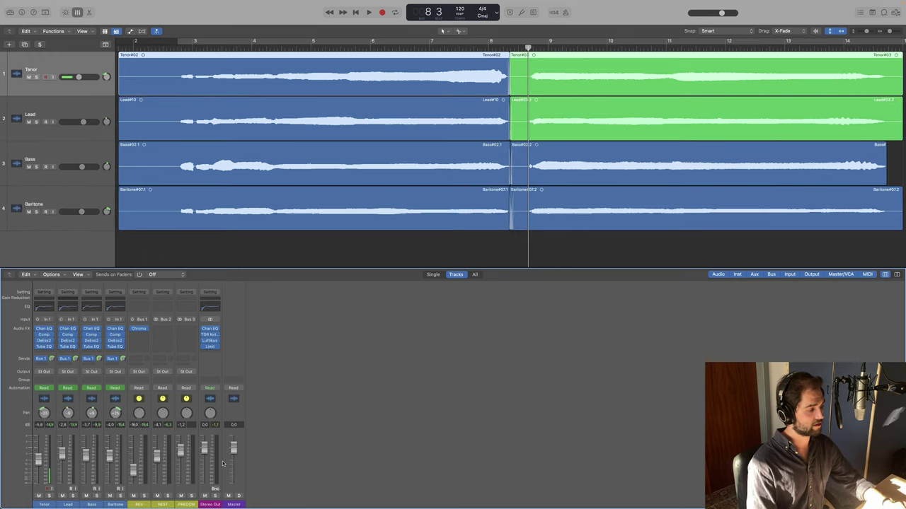